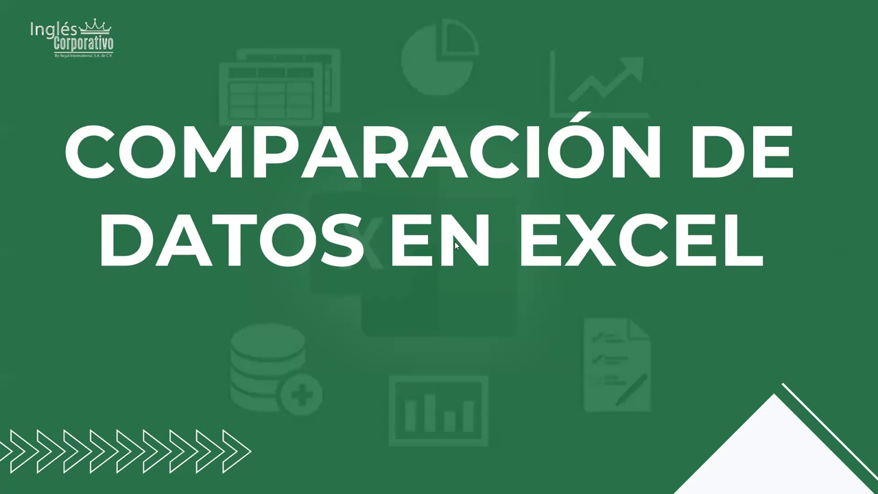
Step: Advance the slideshow past the title and OBJETIVO slides to IMPORTANCIA DE LA COMPARACIÓN DE DATOS
click(451, 251)
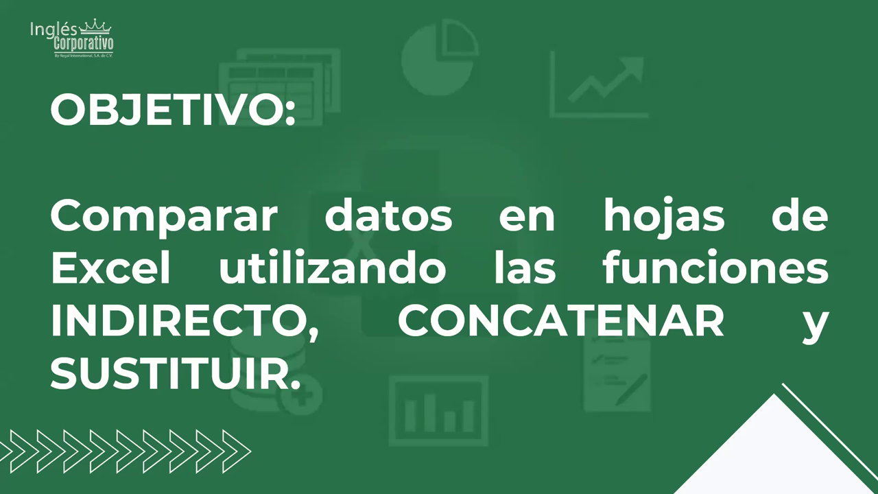
click(466, 219)
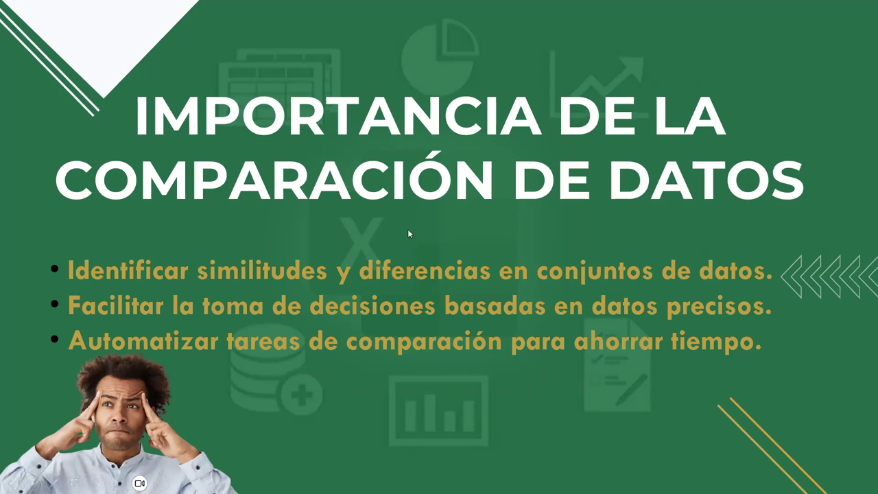
Step: Advance past the 'Antes de comparar datos' slide to the 'Función CONCATENAR' slide
click(433, 254)
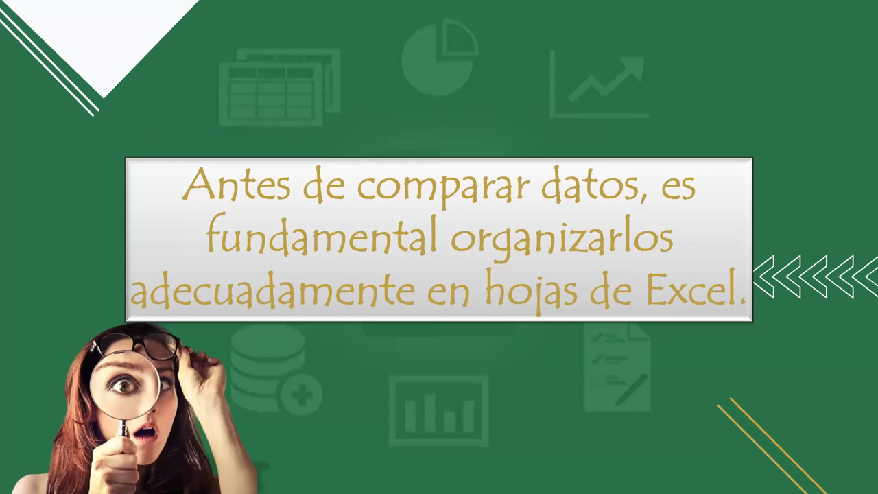
click(471, 111)
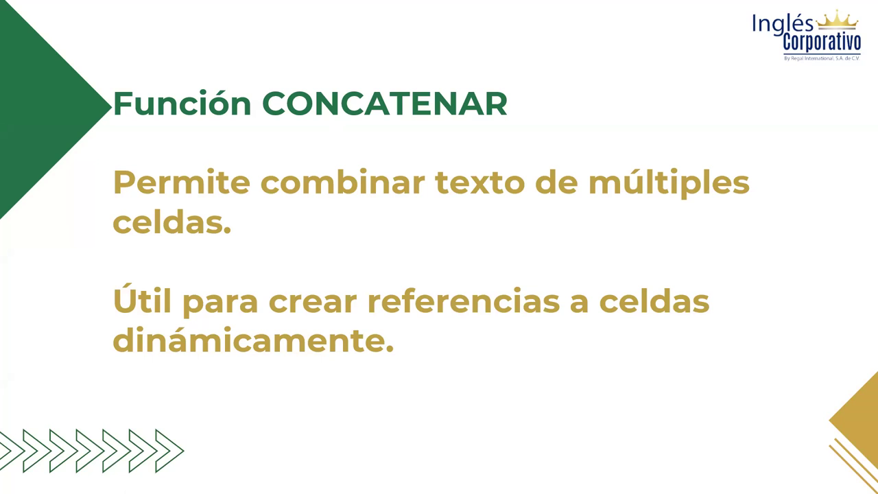
Step: Move past the INDIRECTO and SUSTITUIR slides to the Ventajas slide
click(587, 184)
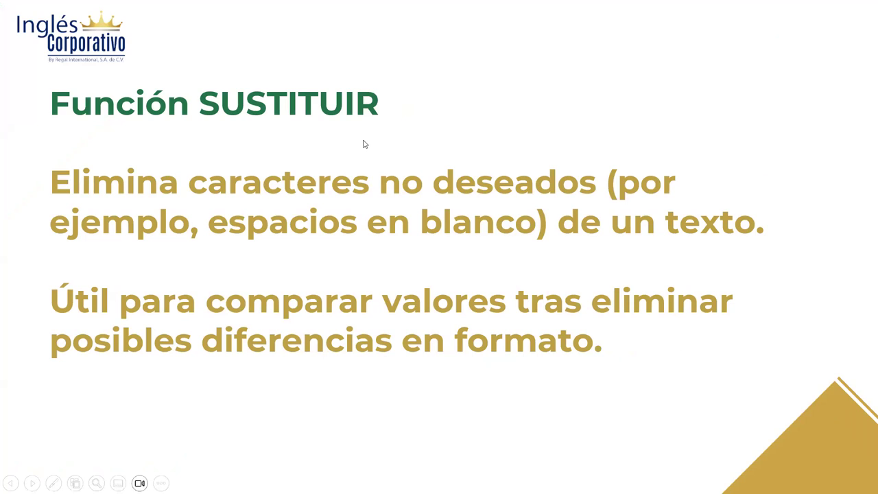
click(585, 323)
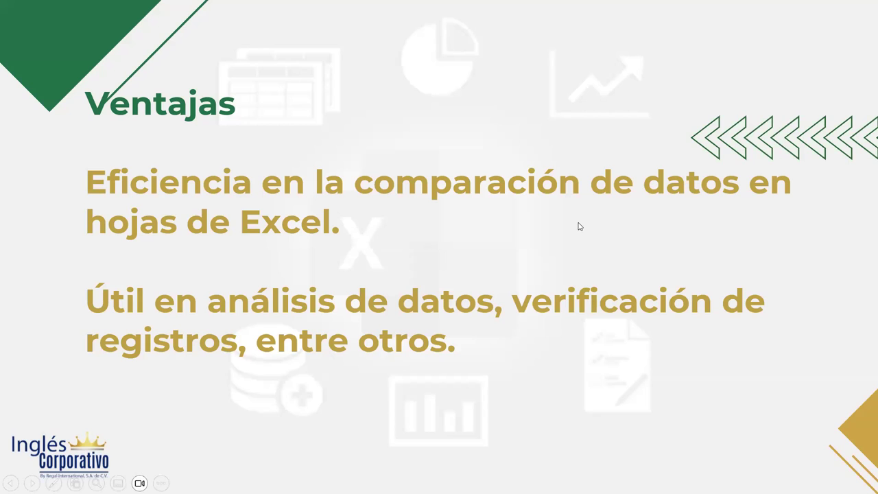
Step: Advance the slideshow to the EJEMPLOS slide
key(Right)
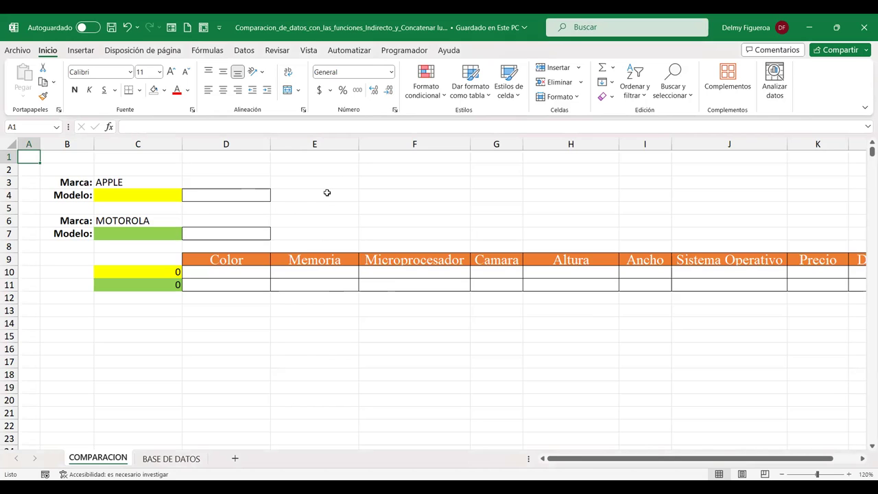
Step: Point out the APPLE and MOTOROLA model cells C4 and C7, then bring up BASE DE DATOS
click(152, 193)
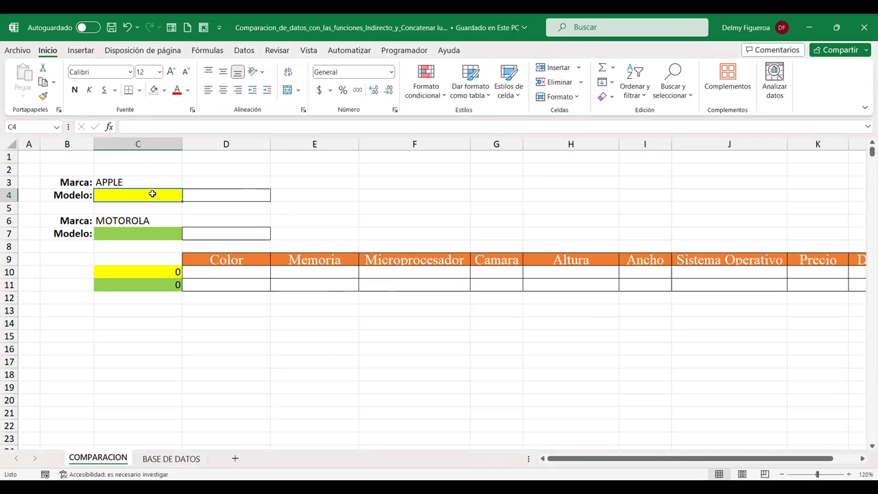
click(155, 235)
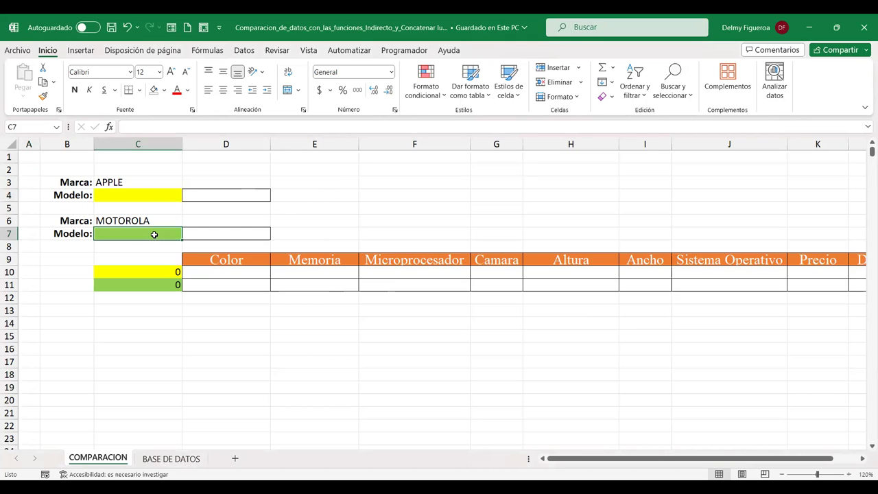
click(193, 459)
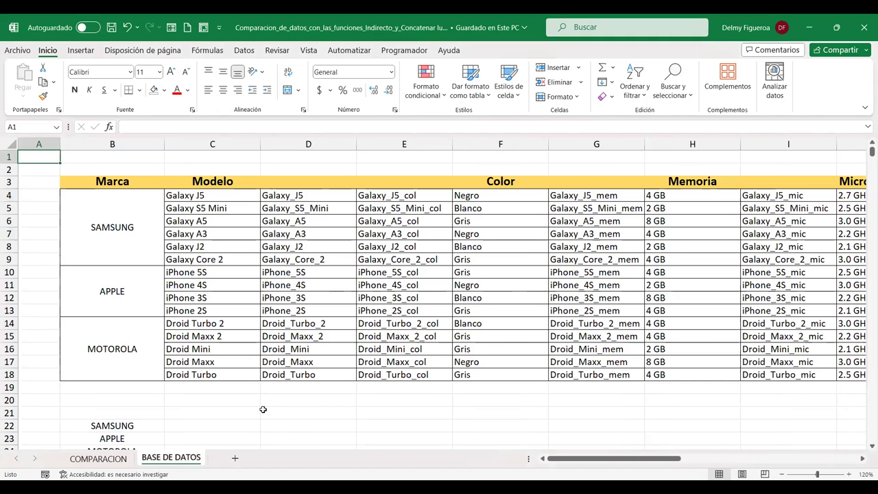
click(236, 400)
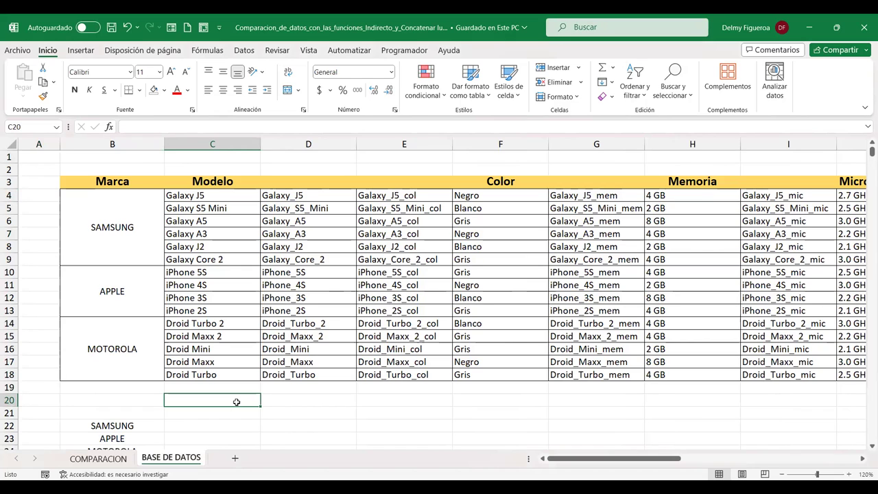
Step: Point out the SAMSUNG, APPLE and MOTOROLA brand blocks and the Galaxy_J5 range name
click(118, 239)
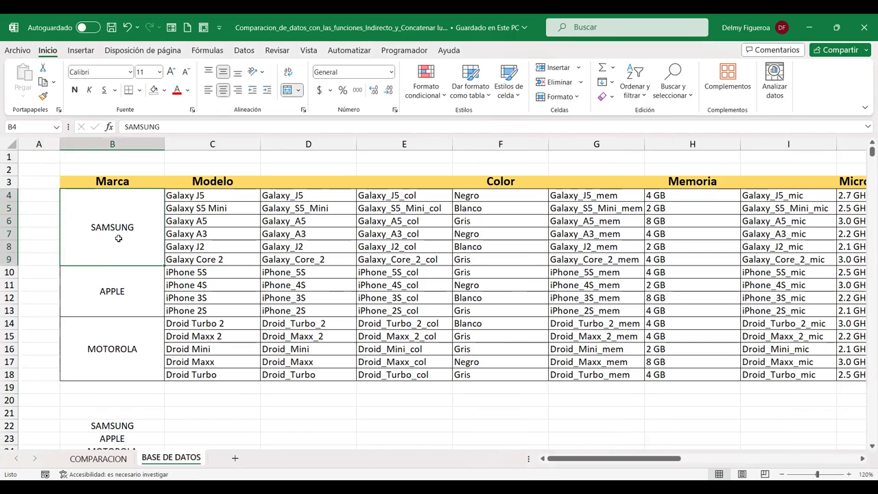
click(118, 287)
click(126, 354)
scroll(128, 358, down, 2)
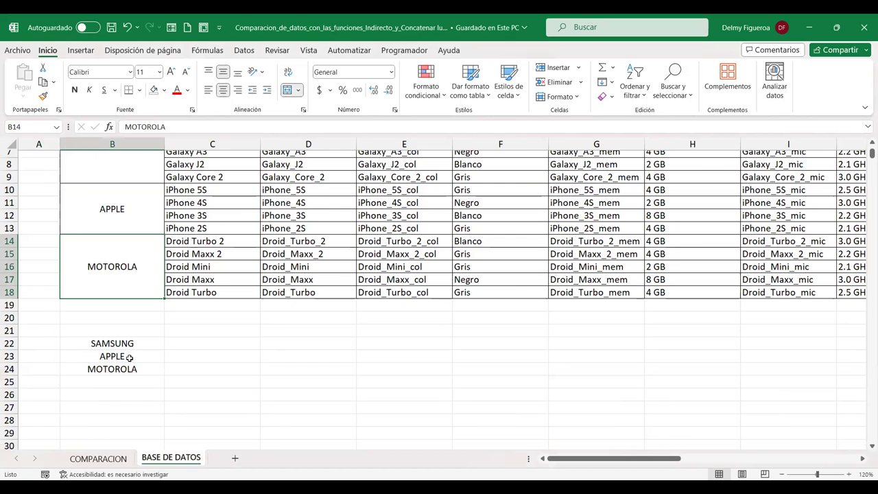
scroll(208, 313, up, 2)
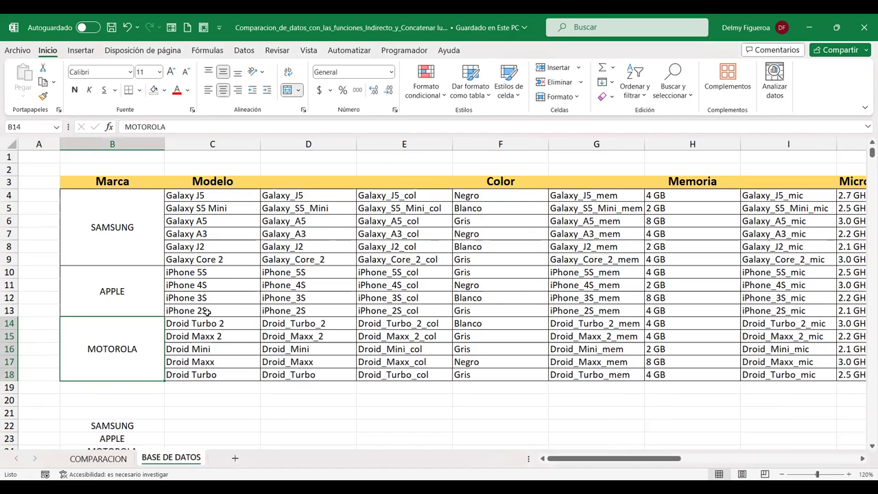
click(215, 196)
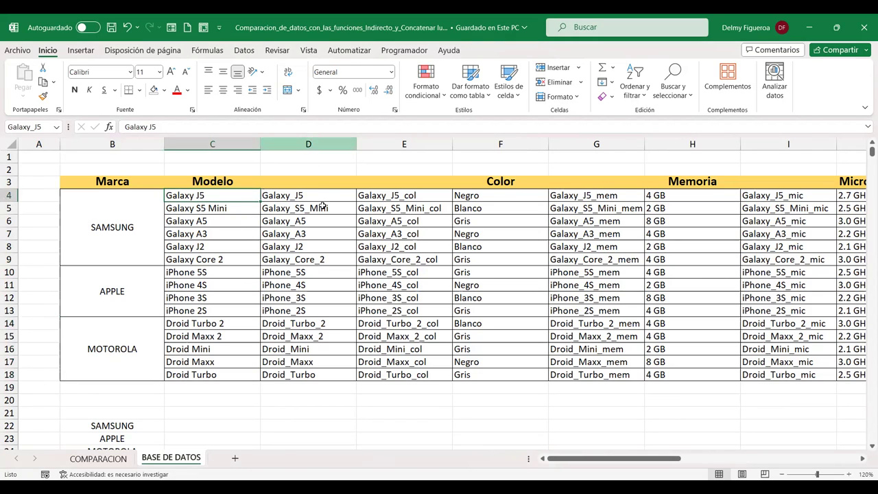
click(330, 196)
click(409, 196)
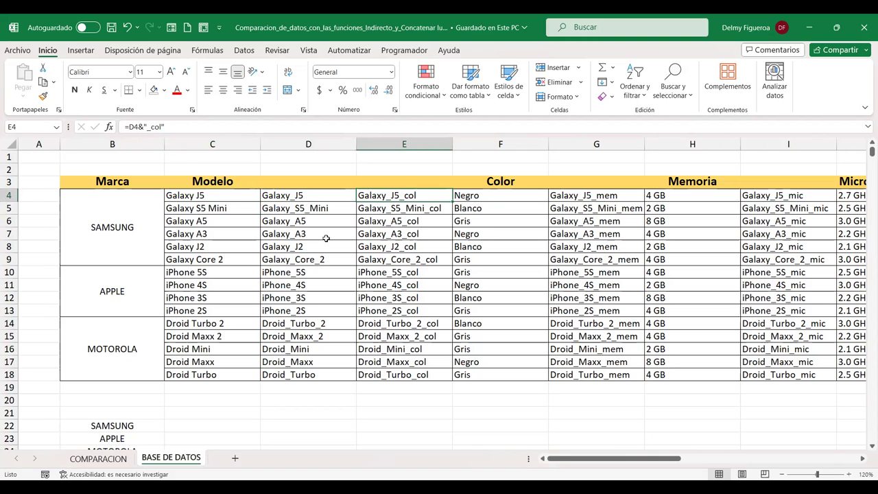
click(325, 259)
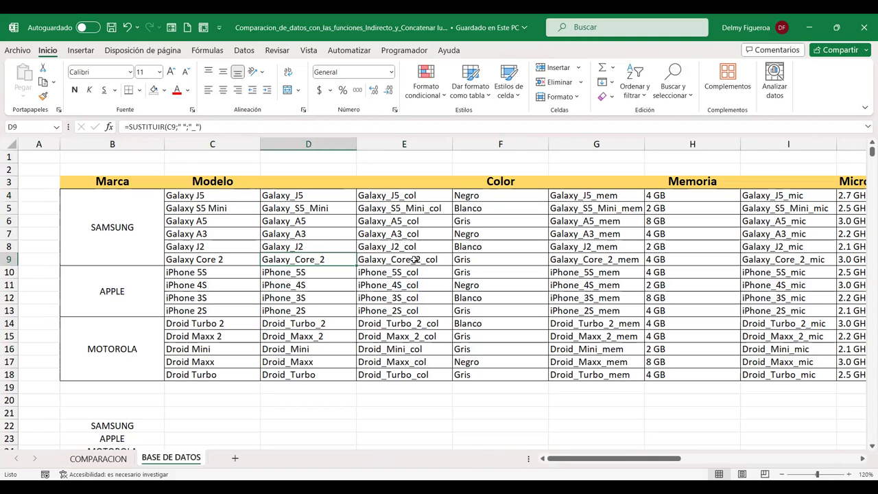
click(416, 260)
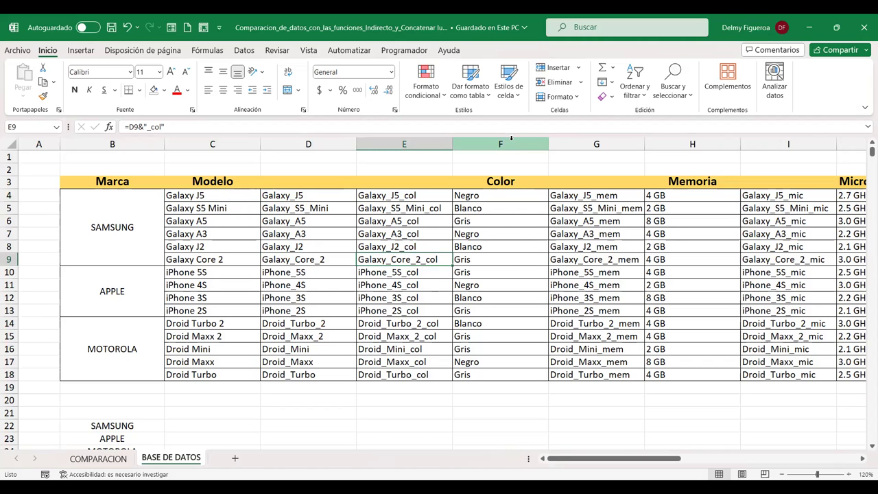
click(511, 139)
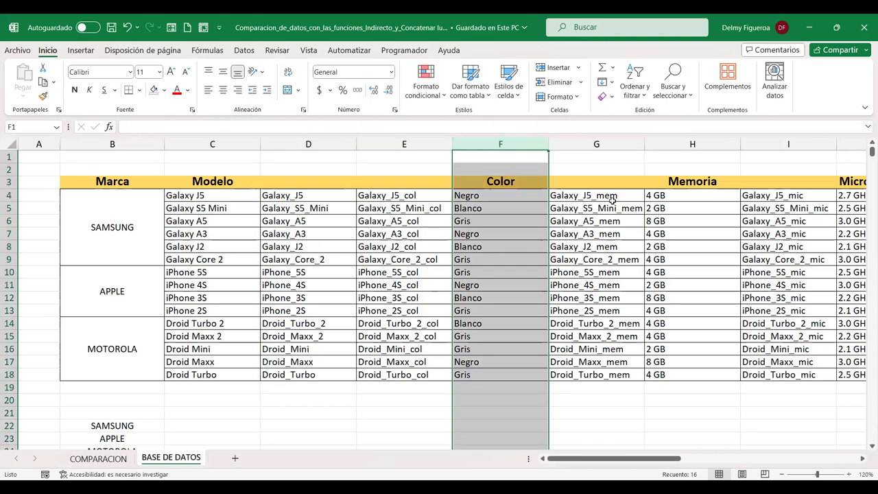
click(310, 195)
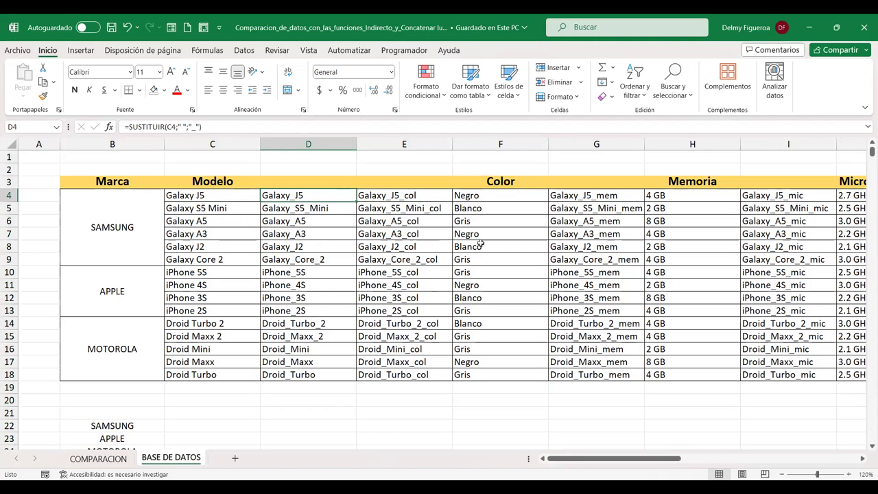
click(415, 196)
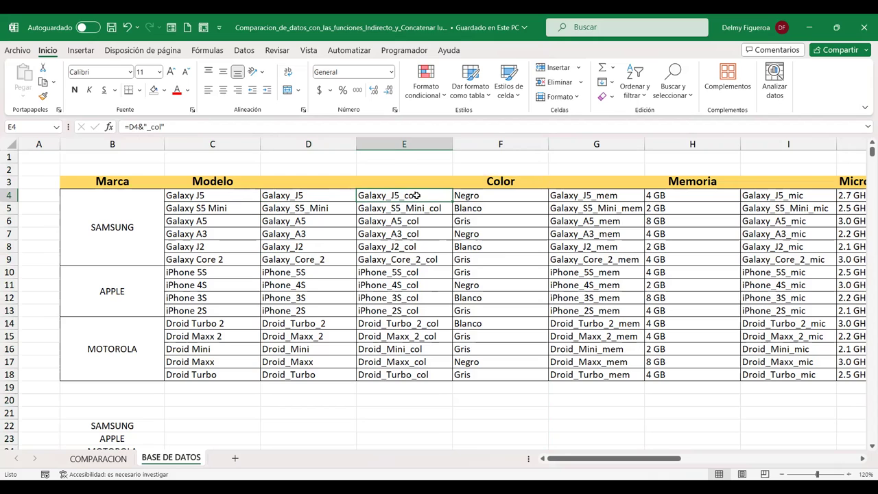
click(482, 197)
click(485, 209)
click(488, 221)
click(489, 234)
click(490, 246)
click(492, 272)
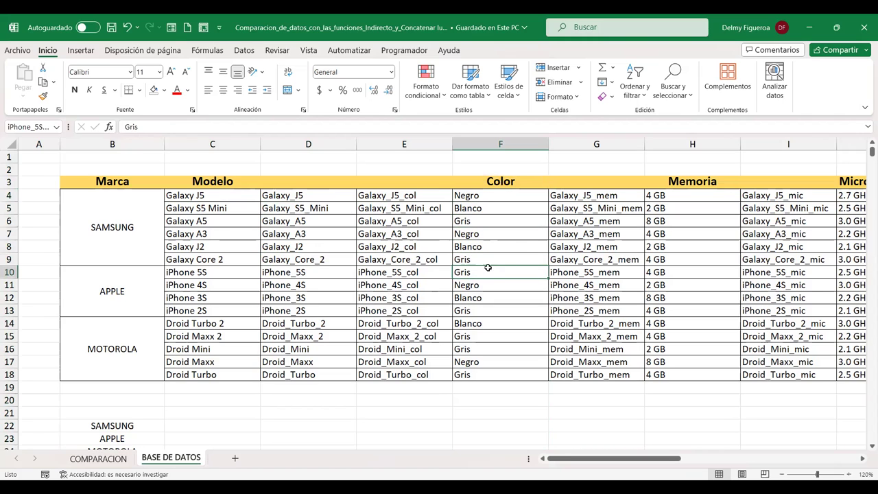
click(684, 142)
click(617, 196)
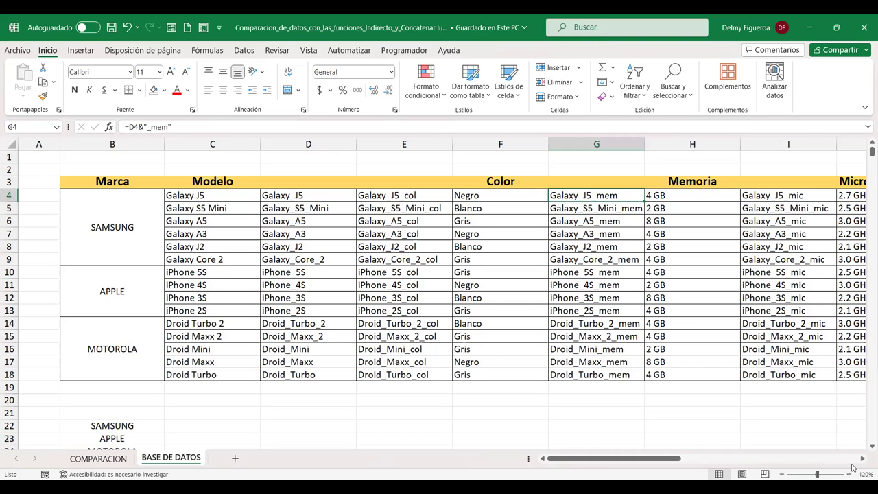
click(863, 459)
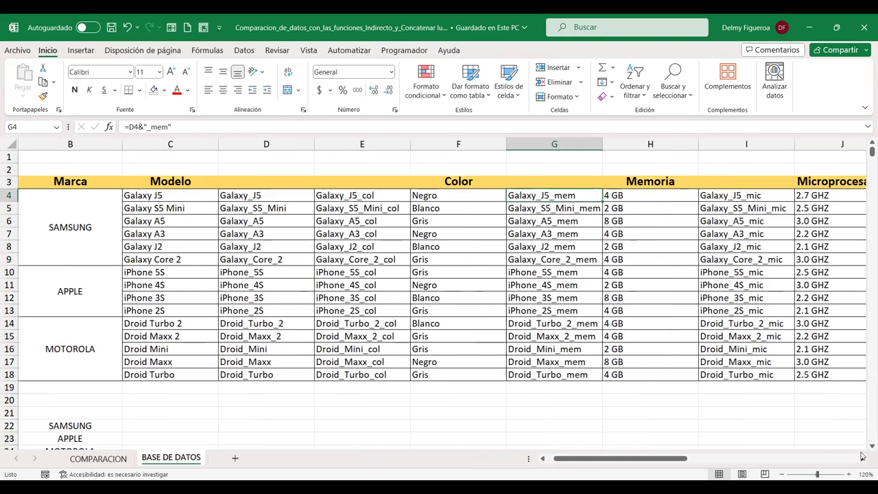
click(776, 141)
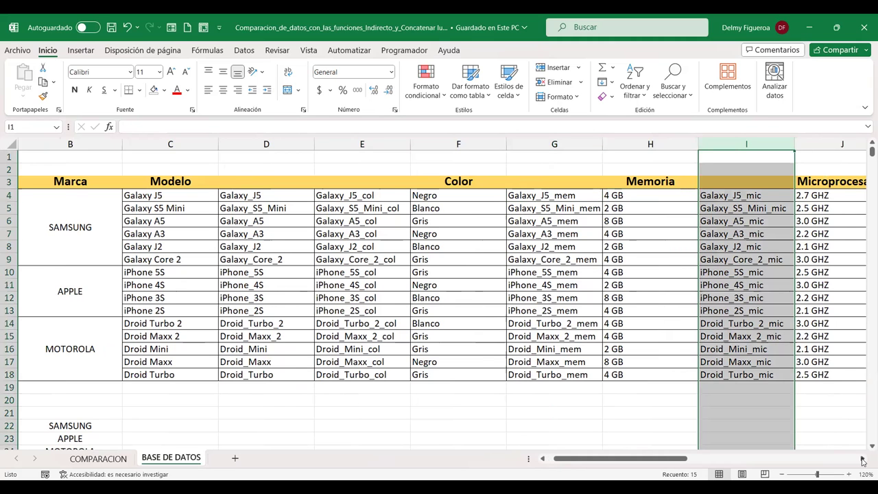
click(863, 460)
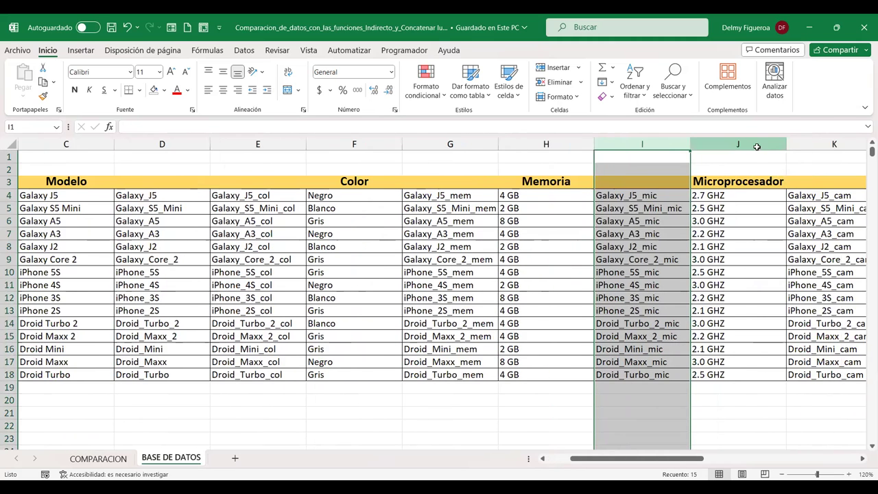
click(739, 143)
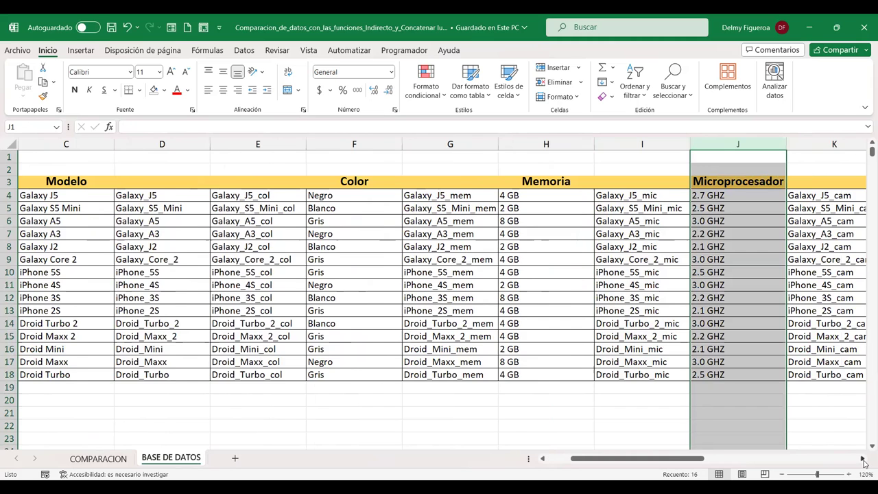
click(863, 460)
click(834, 144)
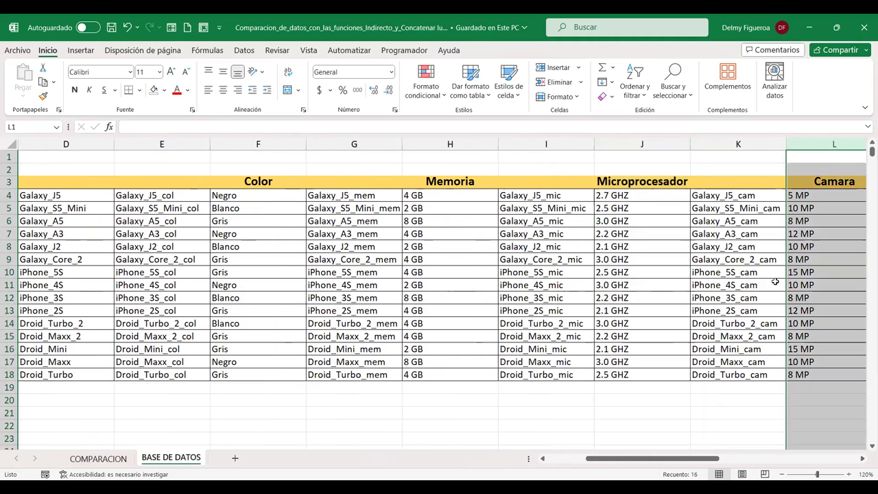
click(739, 143)
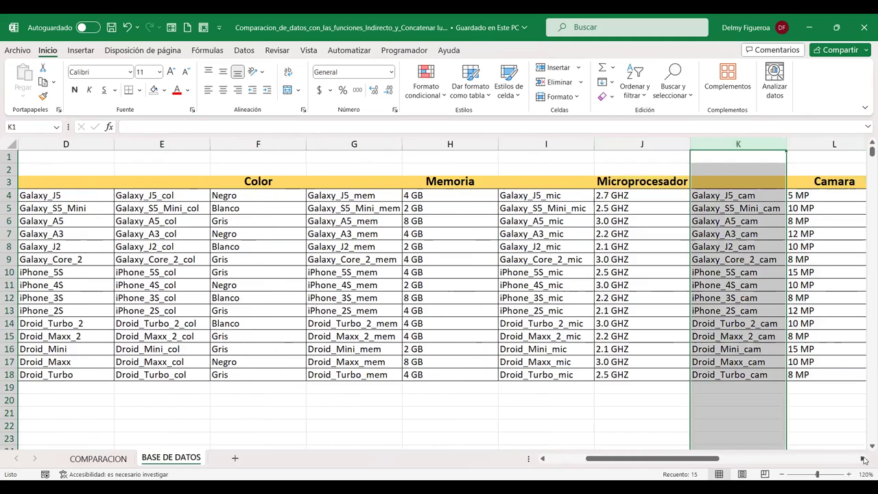
click(863, 460)
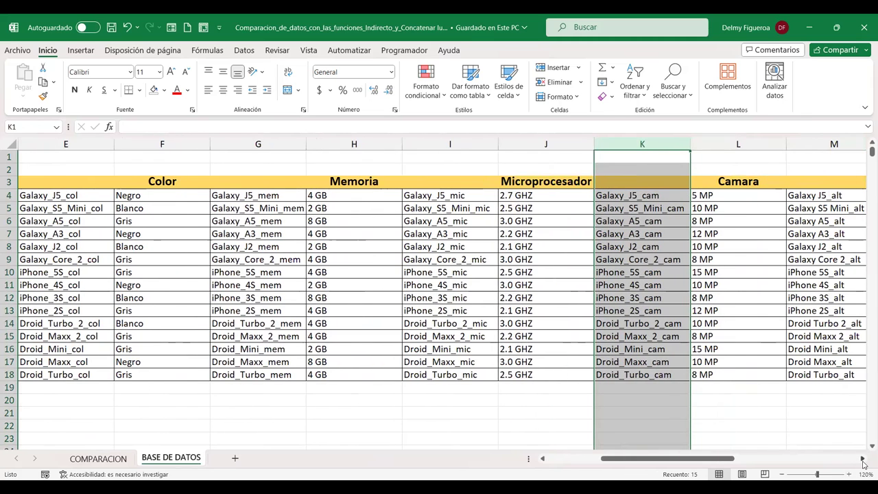
click(862, 459)
click(863, 460)
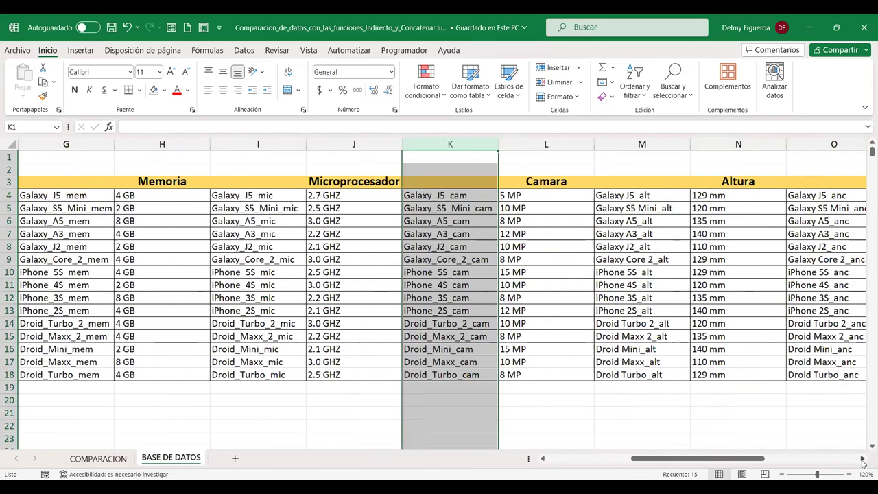
click(863, 459)
click(863, 459)
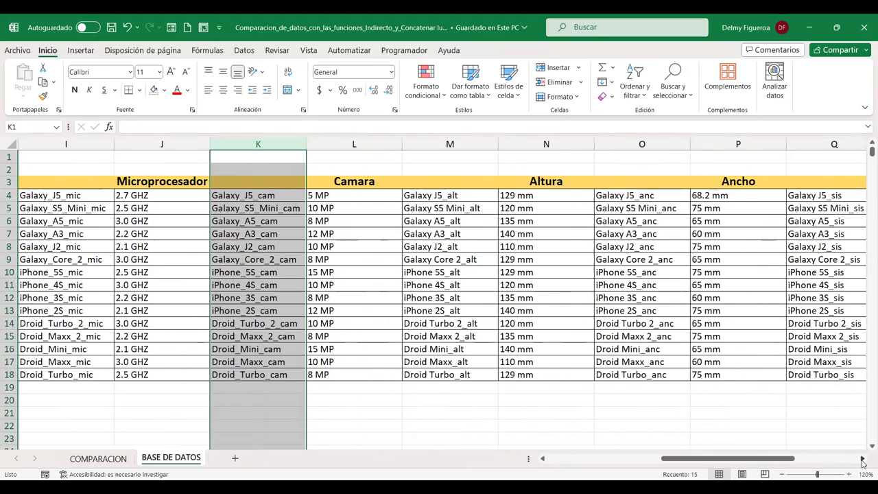
click(863, 460)
click(863, 459)
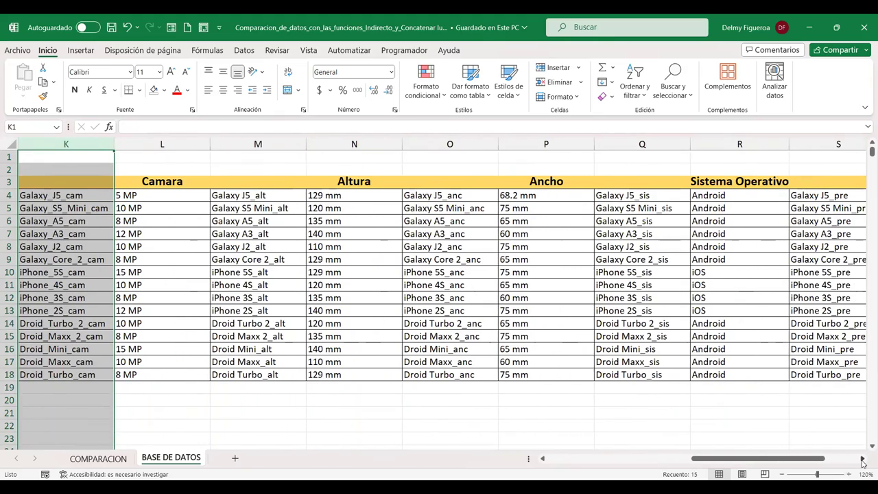
click(863, 460)
click(863, 460)
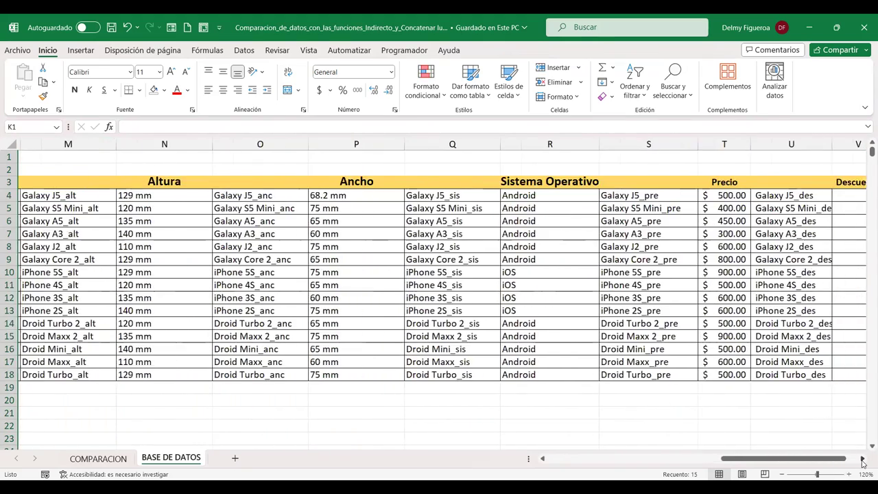
click(863, 460)
click(863, 460)
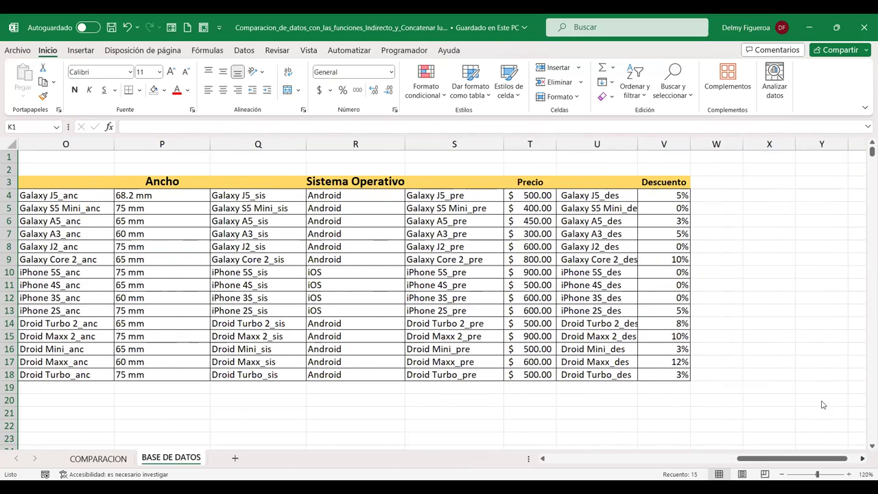
click(659, 209)
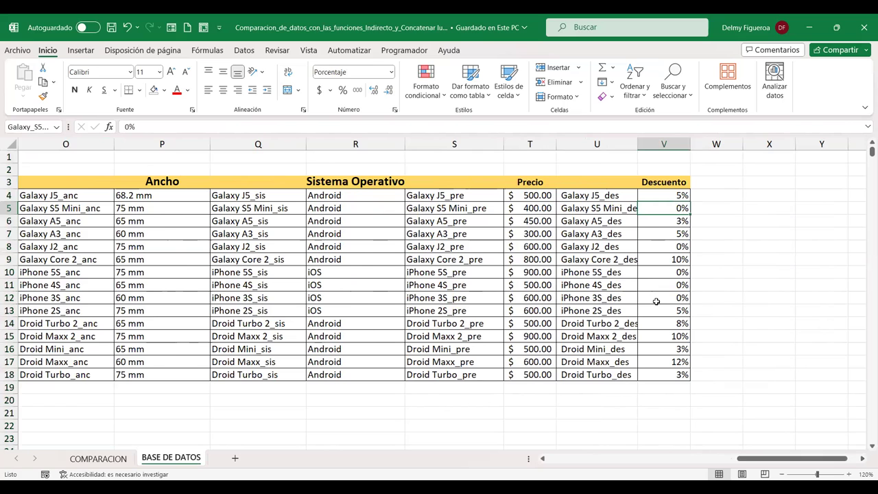
click(582, 460)
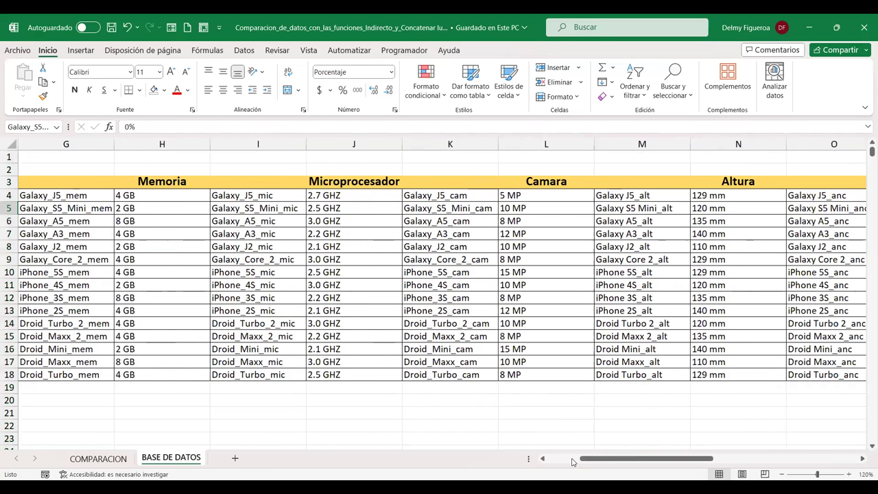
click(573, 462)
click(215, 144)
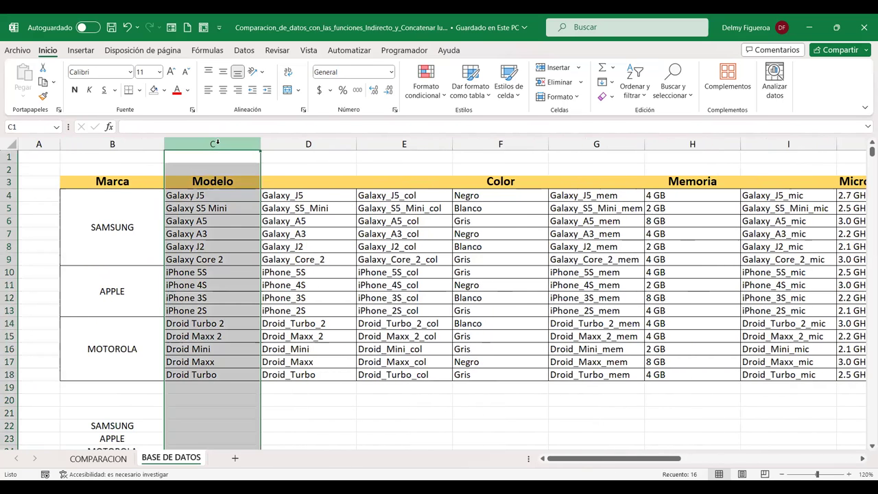
Step: Select the Color, Memoria, Microprocesador and Camara value columns on BASE DE DATOS
drag(217, 142, 511, 141)
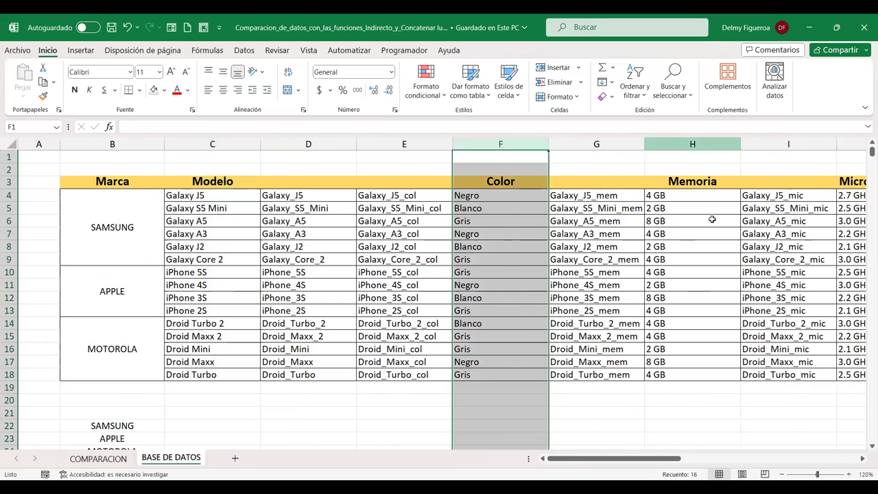
ctrl+click(680, 142)
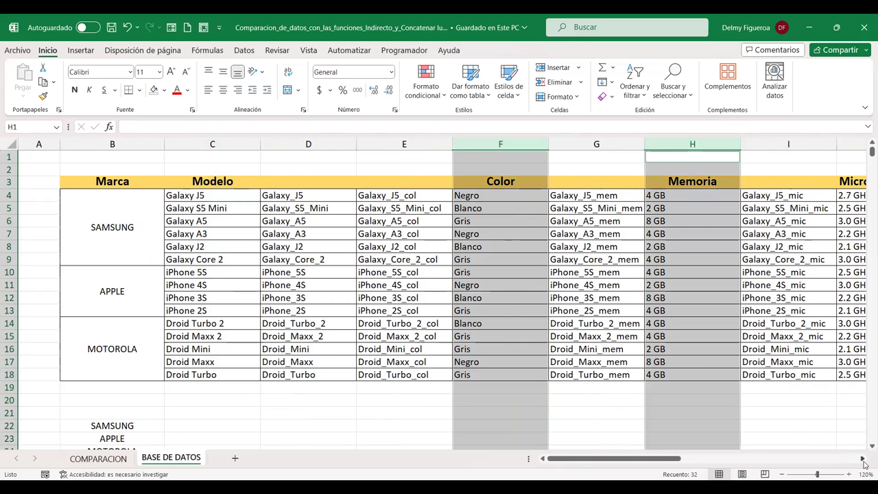
click(864, 459)
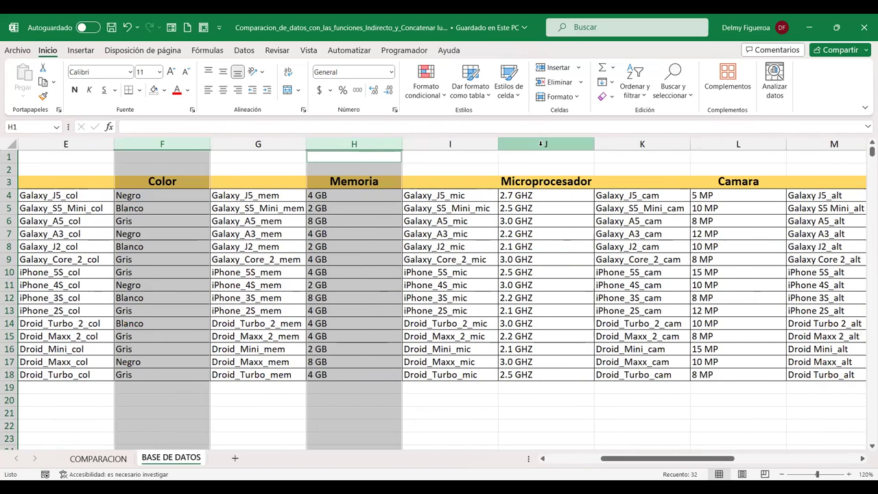
ctrl+click(542, 144)
ctrl+click(751, 144)
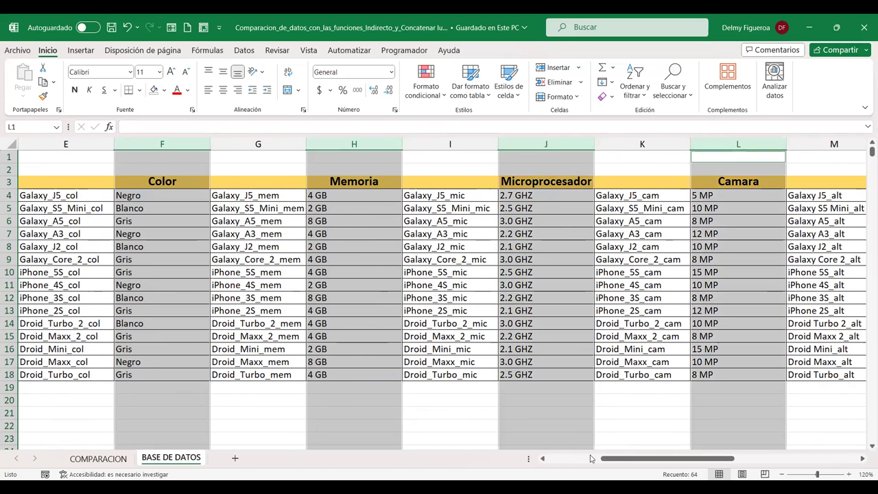
Step: Return to COMPARACION and select the APPLE brand cell
click(559, 461)
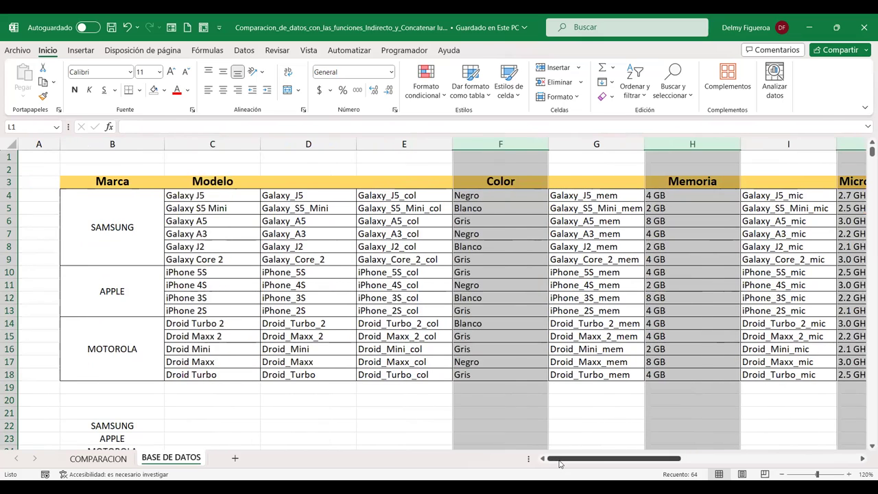
click(87, 461)
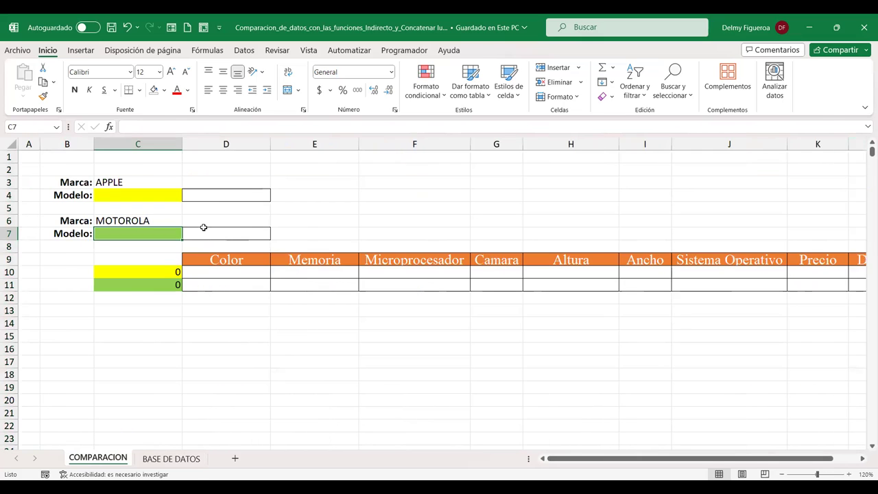
click(162, 181)
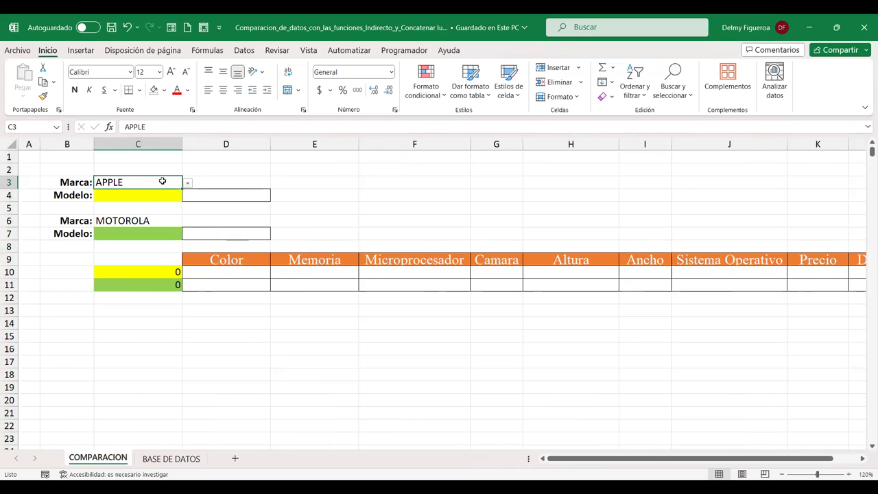
click(188, 183)
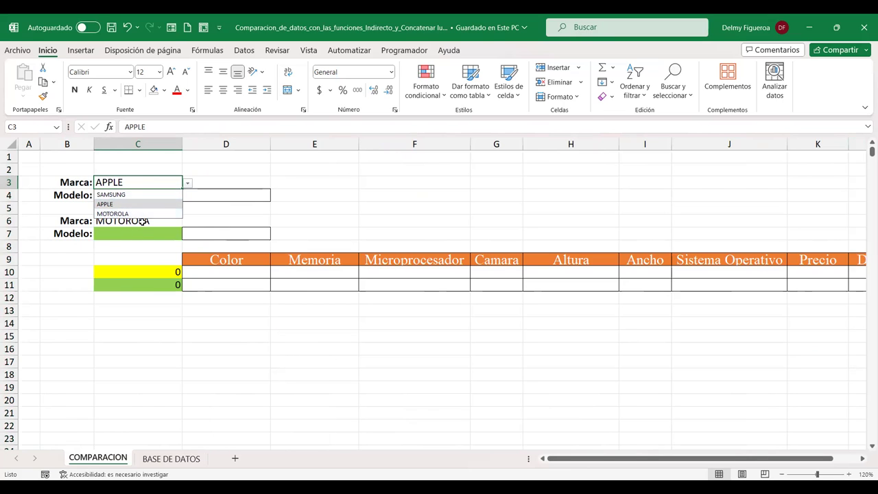
click(171, 460)
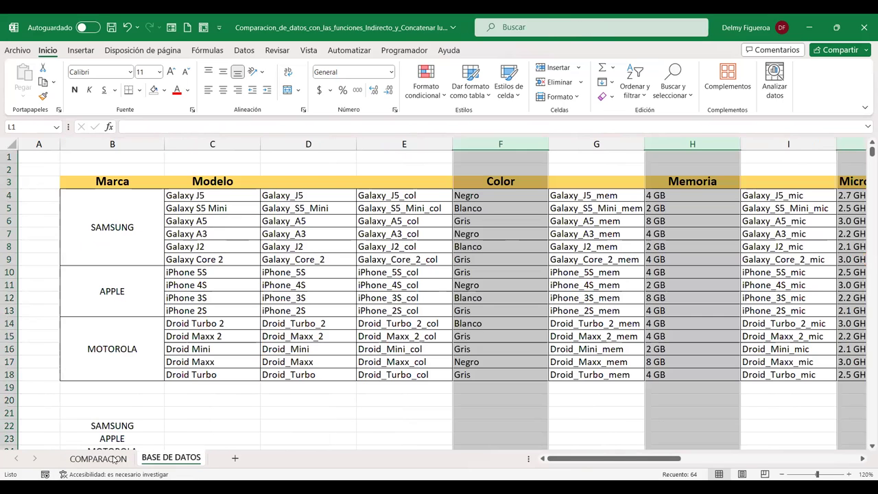
click(98, 457)
click(148, 198)
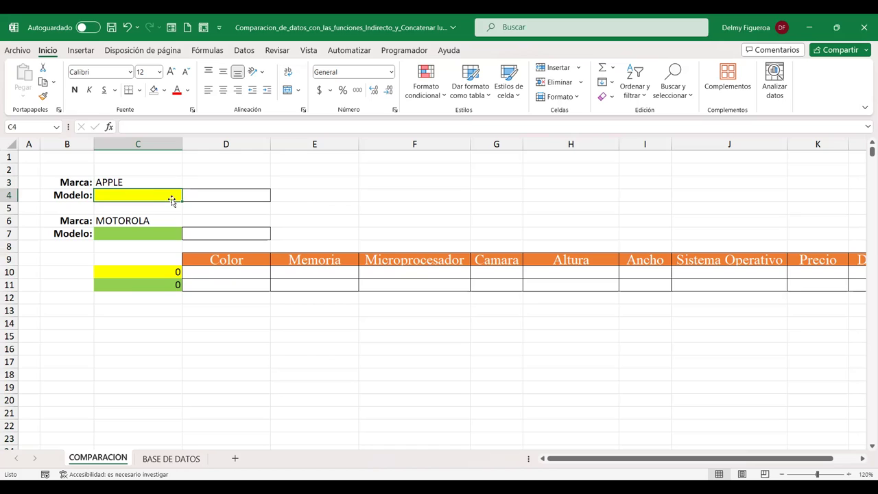
click(172, 246)
click(164, 220)
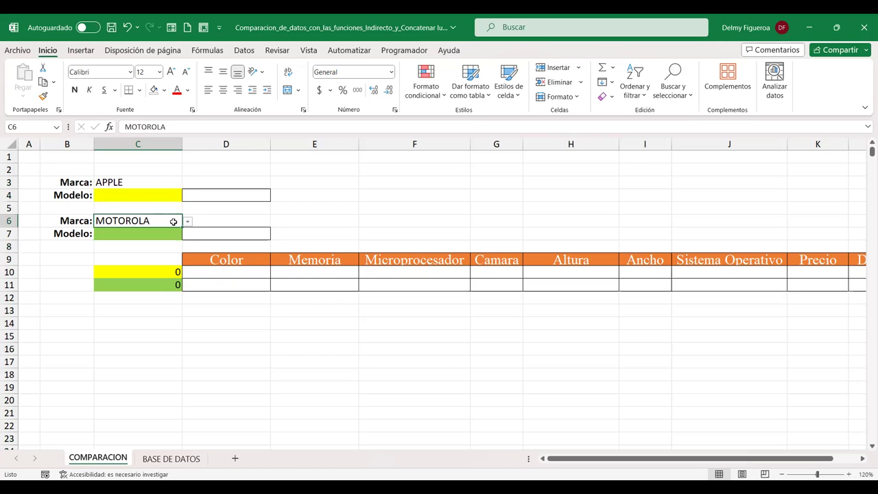
click(187, 222)
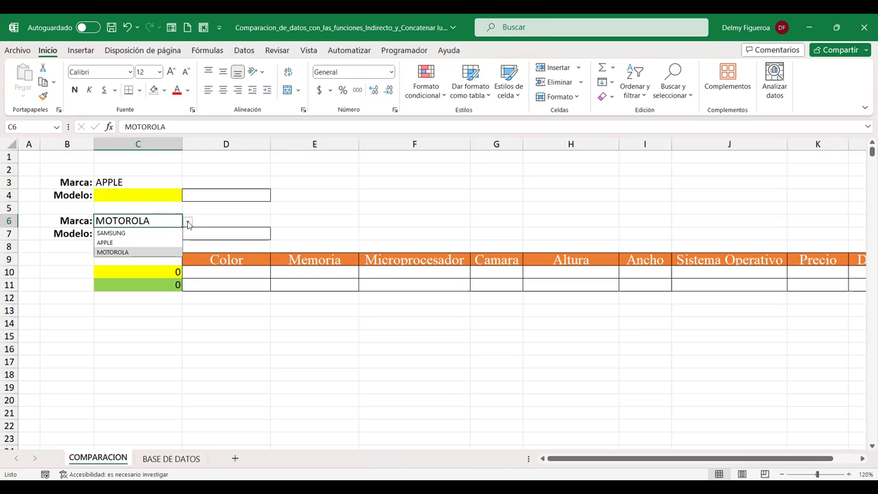
key(Return)
click(164, 232)
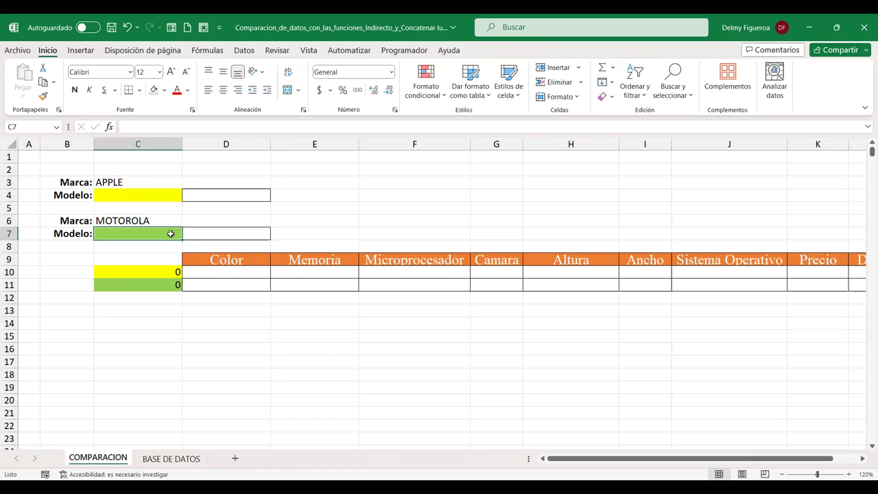
click(152, 274)
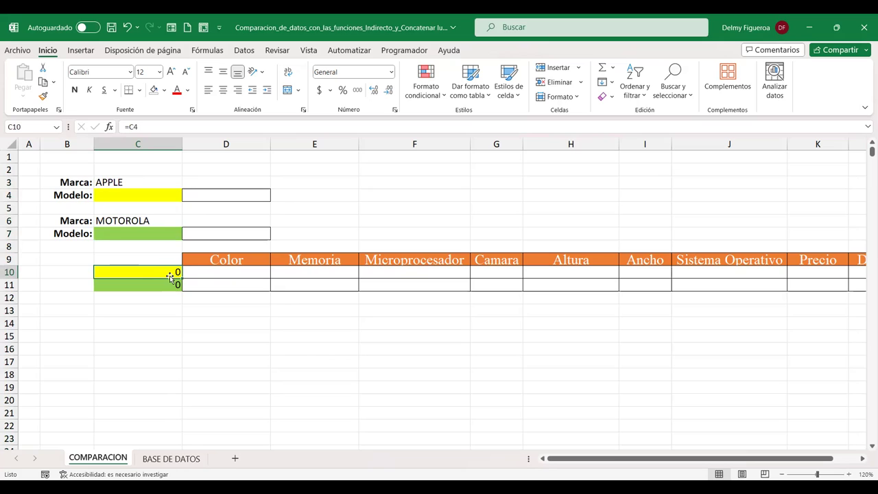
double_click(121, 273)
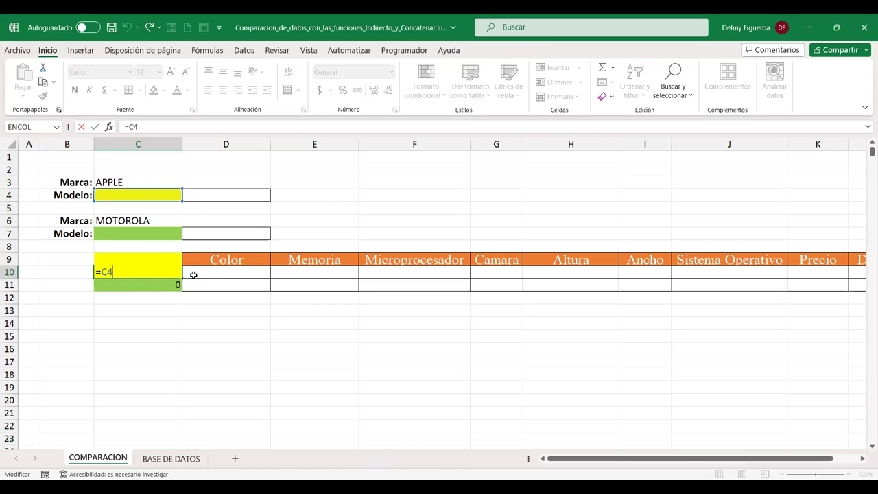
key(Return)
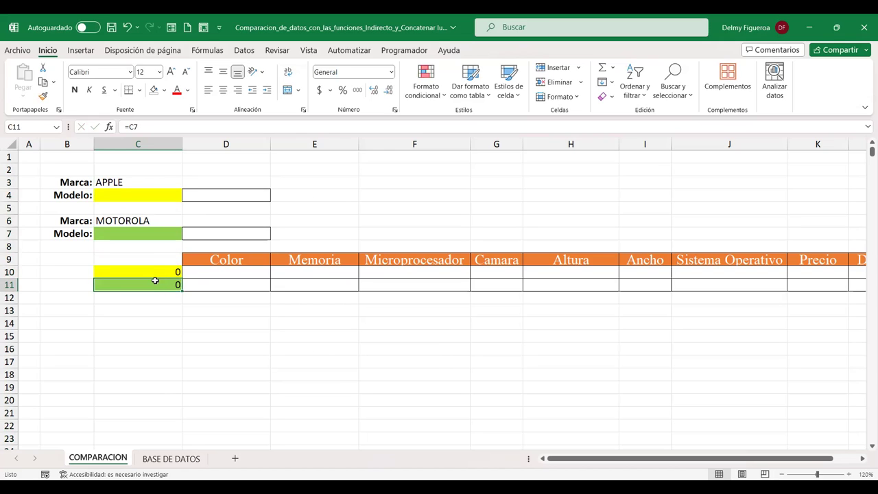
double_click(157, 286)
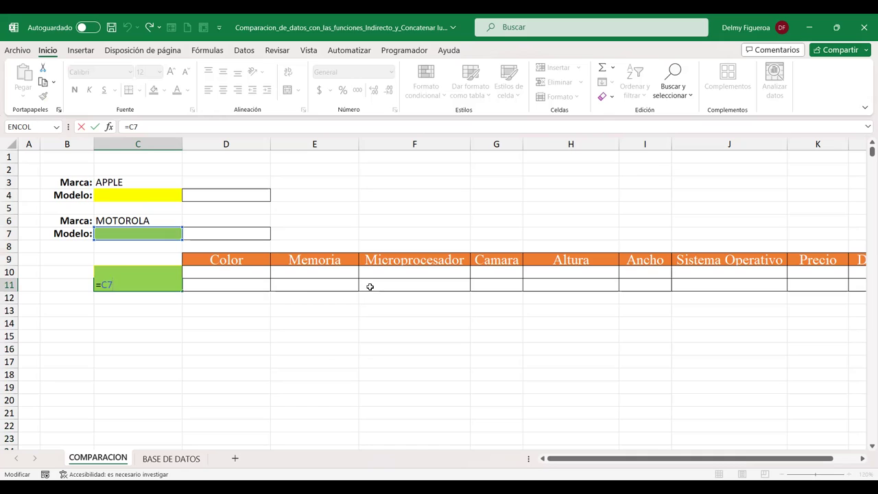
key(Return)
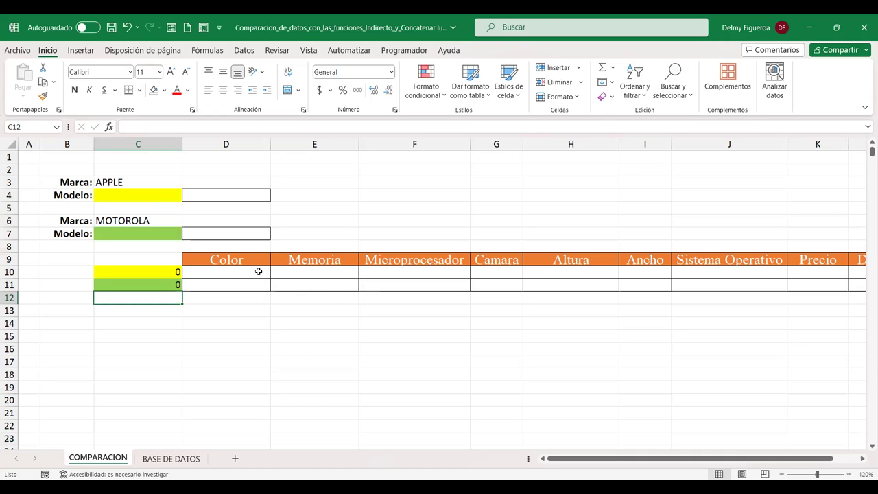
drag(173, 272, 190, 283)
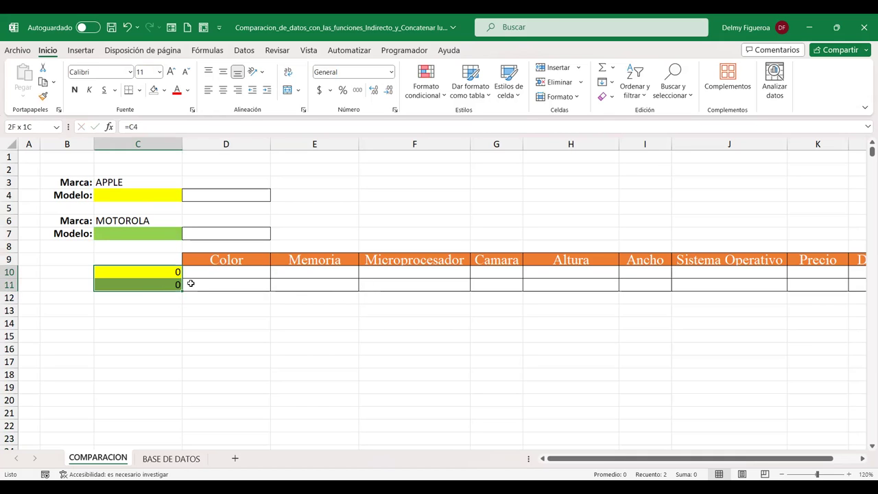
drag(249, 270, 249, 281)
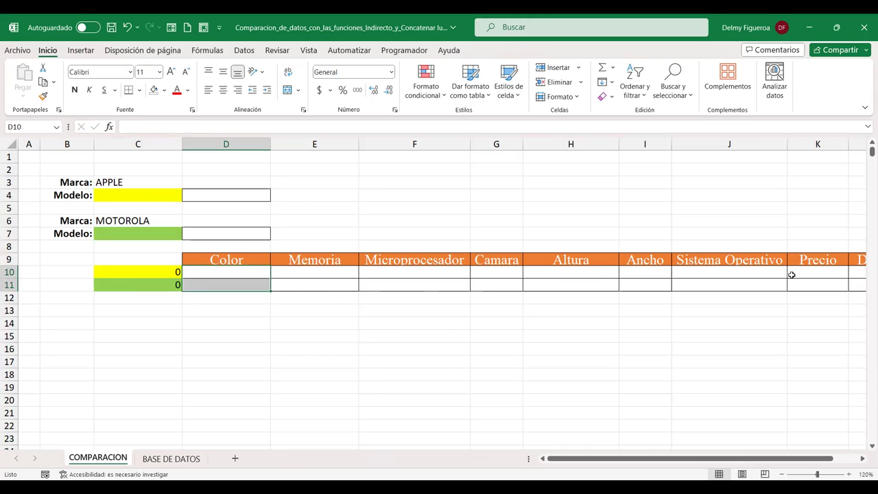
Step: Select every name in the Administrador de nombres and delete them all, confirming the deletion
click(133, 193)
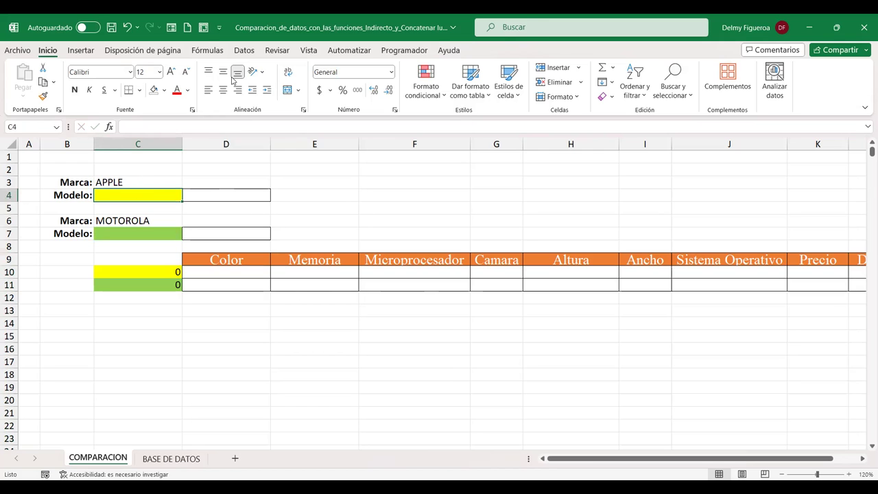
click(211, 54)
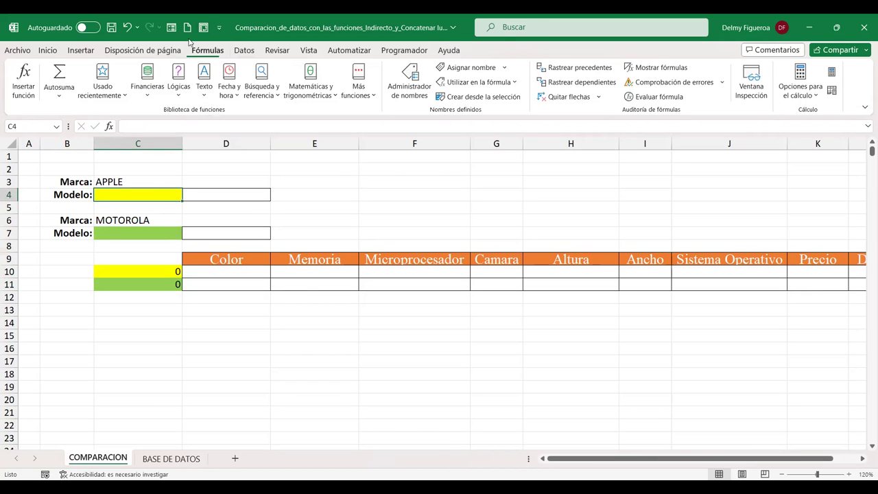
click(404, 101)
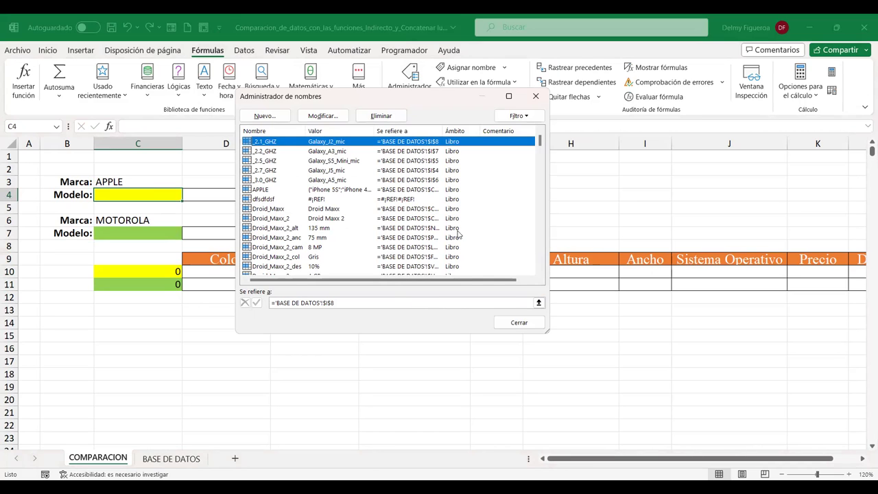
key(shift+Down)
key(shift+Down)
key(shift+Down)
key(shift+Down)
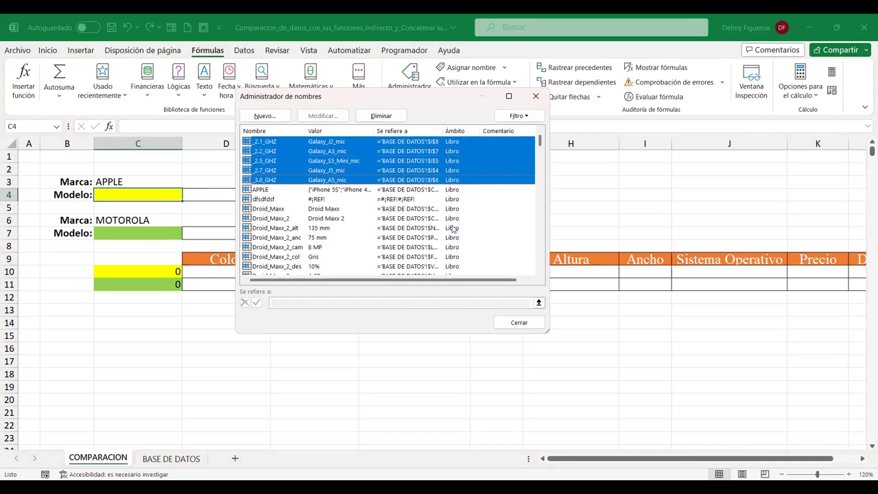
scroll(364, 204, down, 6)
scroll(364, 204, down, 3)
scroll(541, 215, down, 10)
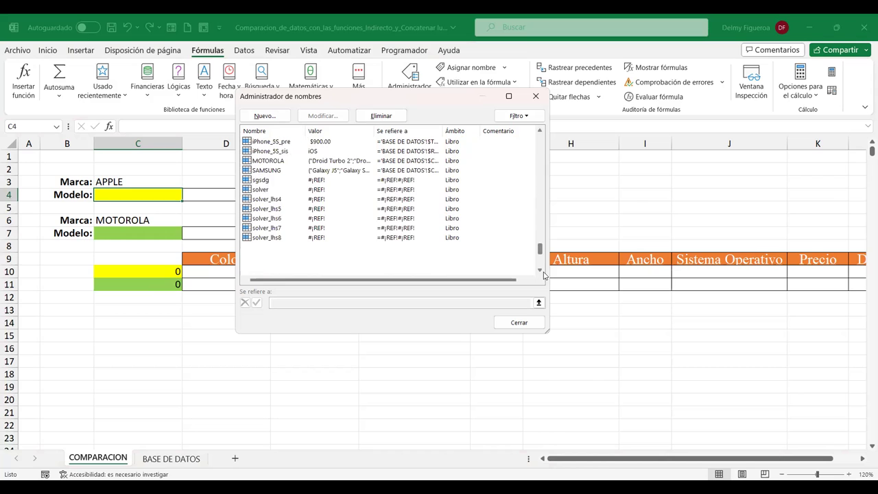
shift+click(279, 267)
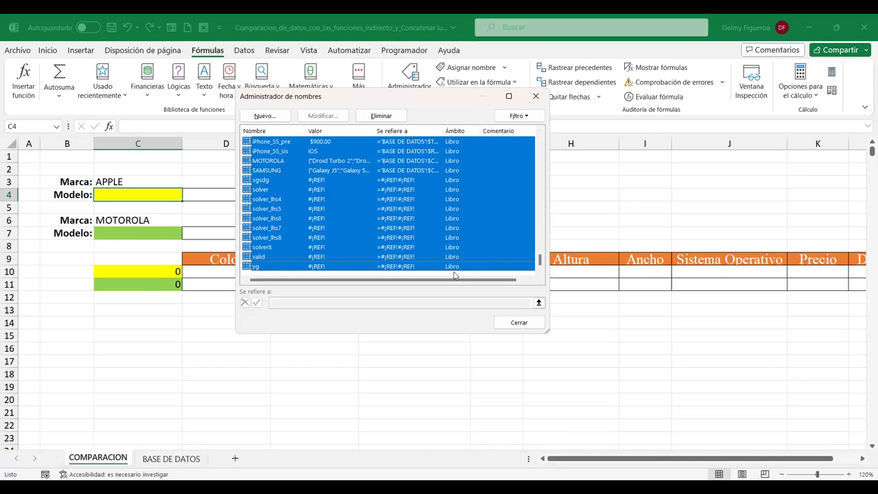
click(386, 115)
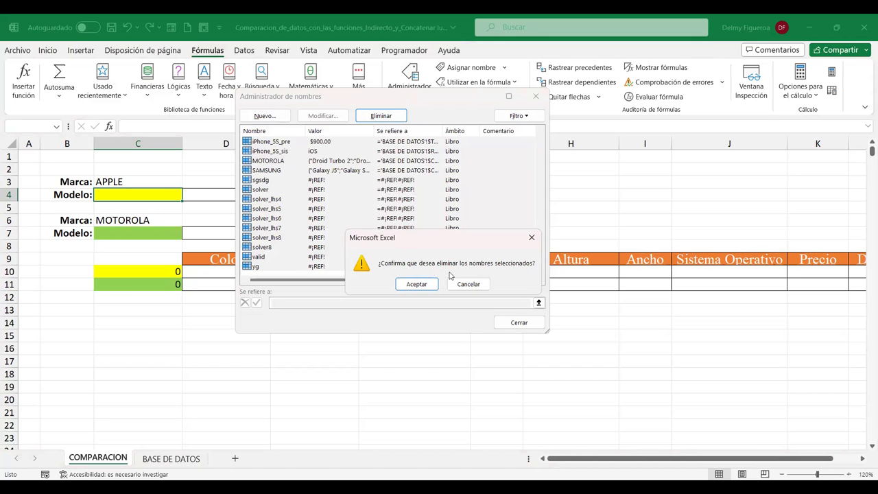
click(421, 287)
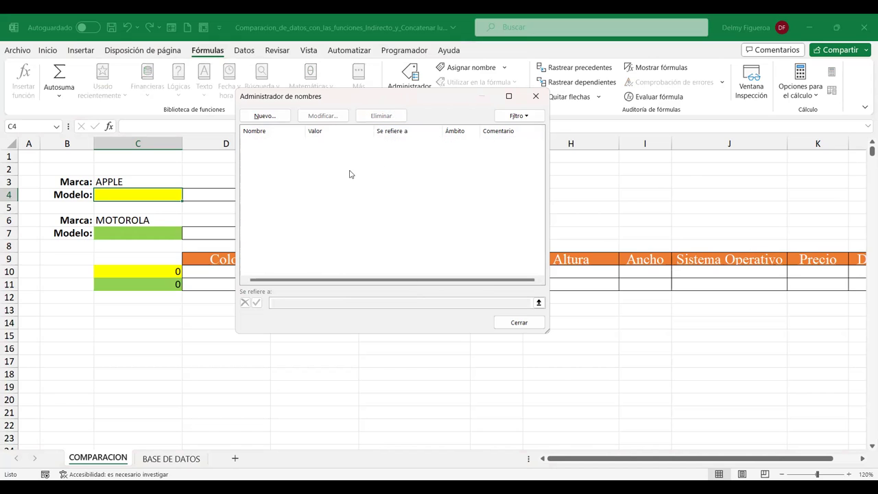
click(523, 322)
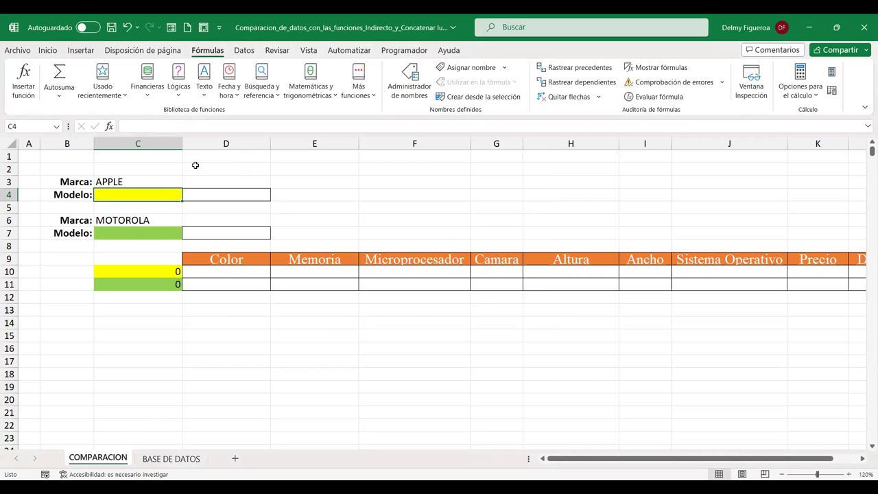
Step: Give C4 a Lista validation with source =indirecto($C$3), accepting the error warning
click(245, 52)
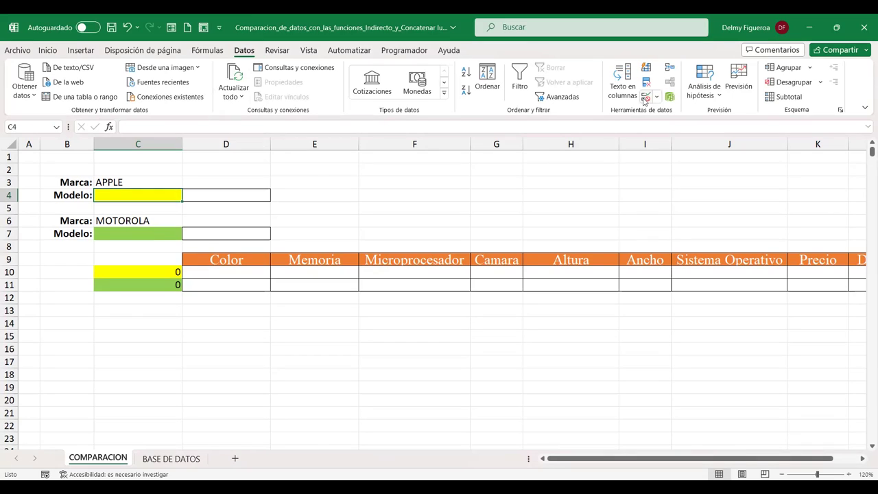
click(645, 101)
click(351, 184)
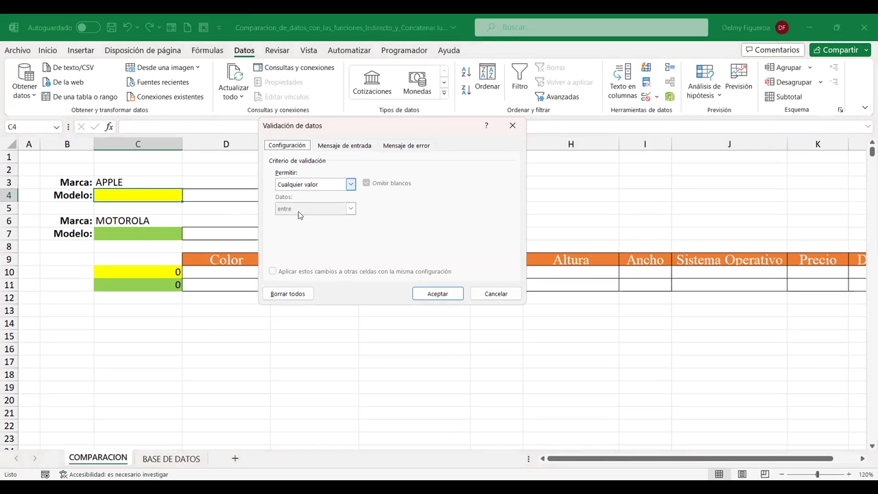
click(298, 218)
click(302, 232)
text(=indirecto)
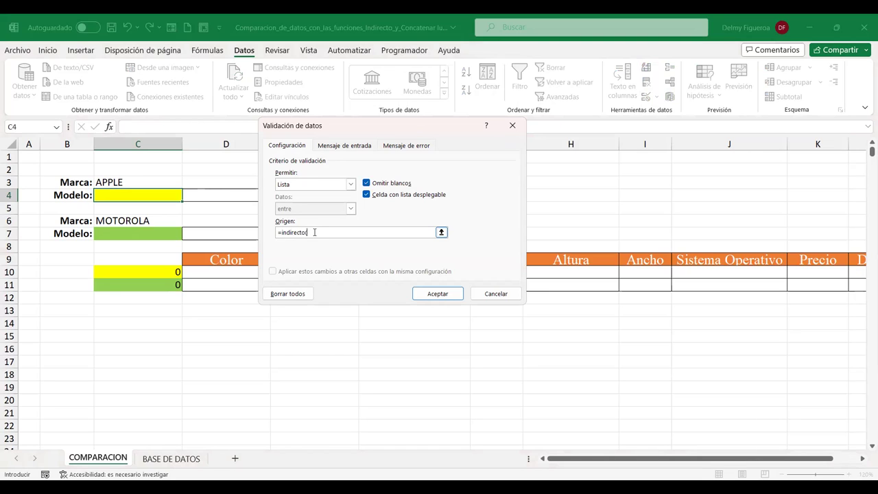
text(()
click(143, 183)
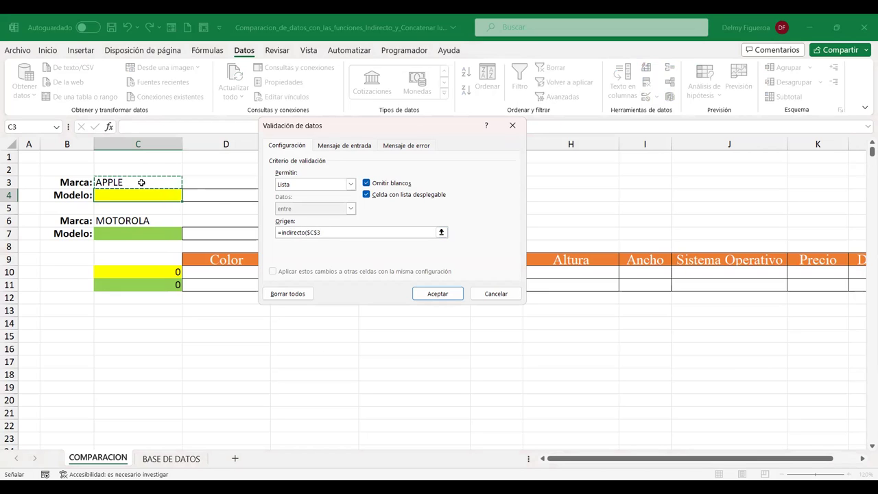
text())
click(435, 295)
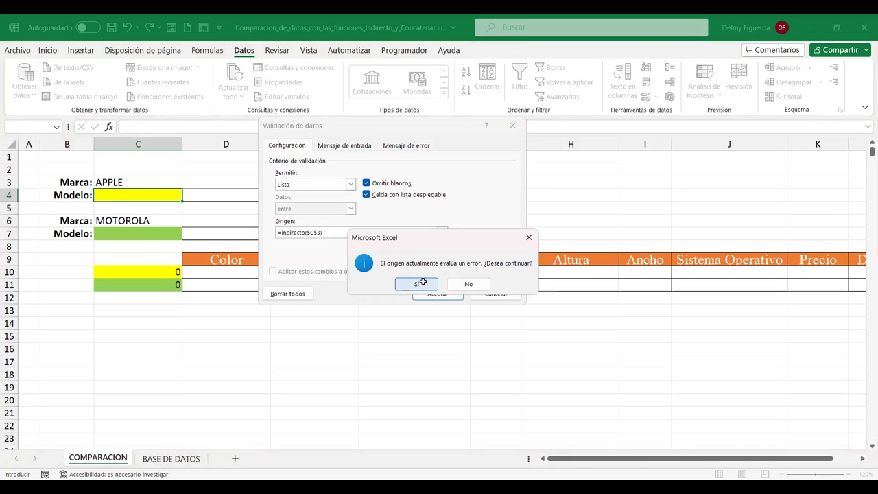
click(423, 282)
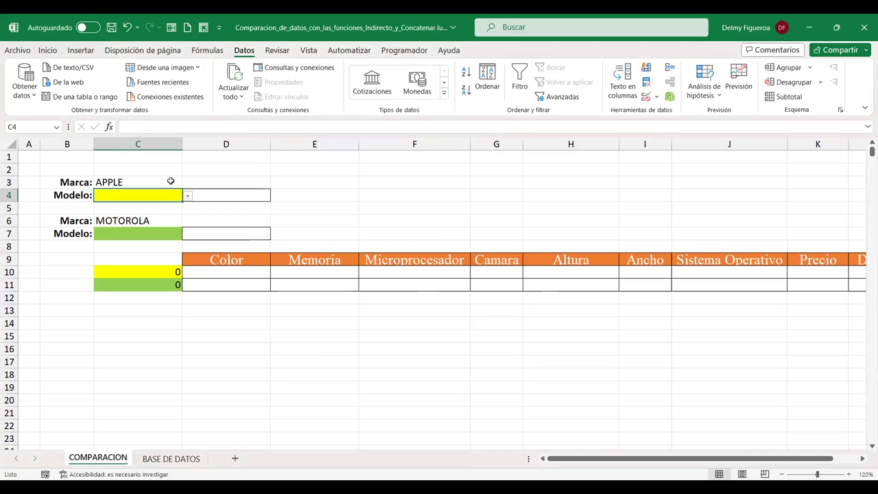
Step: On BASE DE DATOS, name range C4:C9 SAMSUNG and C10:C13 APPLE
click(178, 458)
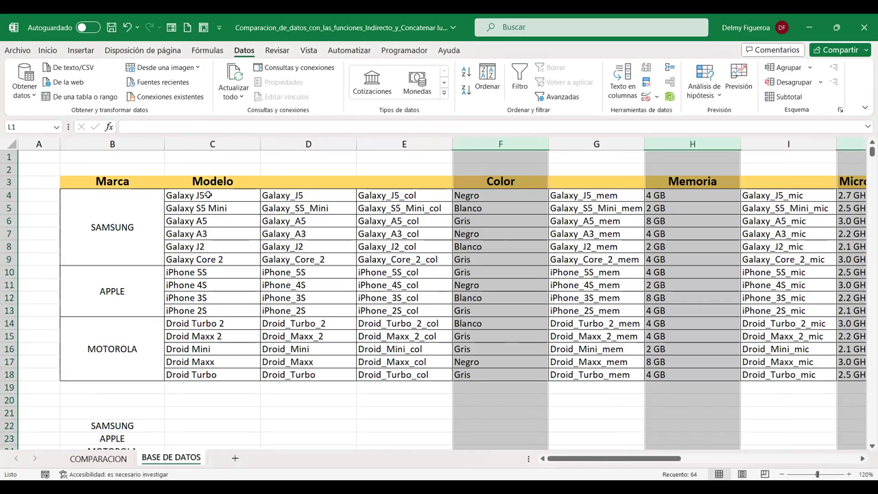
drag(209, 195, 210, 259)
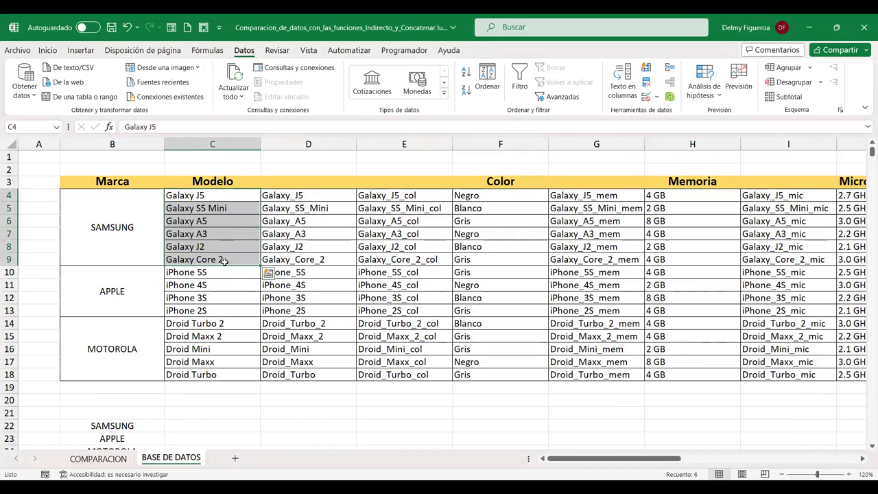
click(40, 125)
text(SAMSUNG)
key(Return)
drag(189, 271, 189, 310)
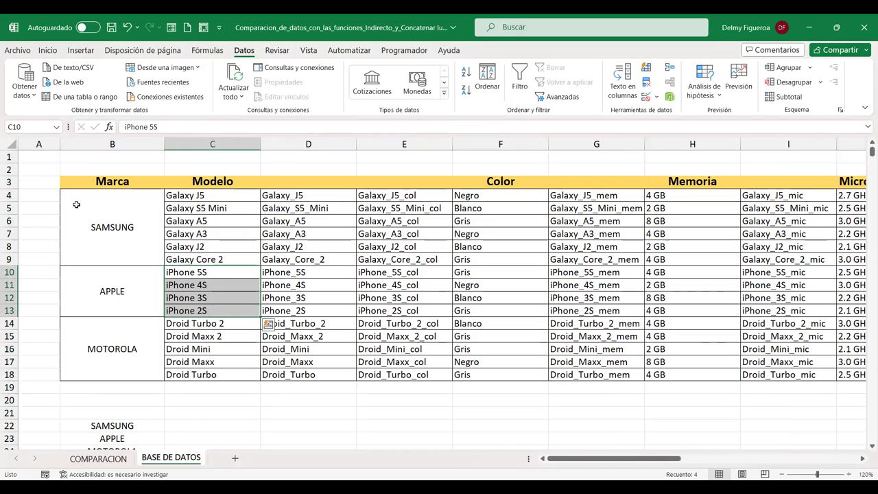
click(39, 126)
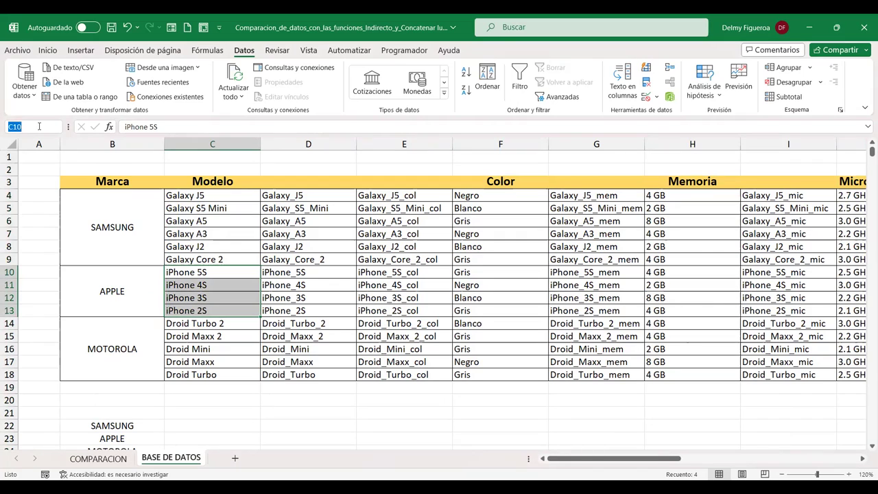
text(APPLE)
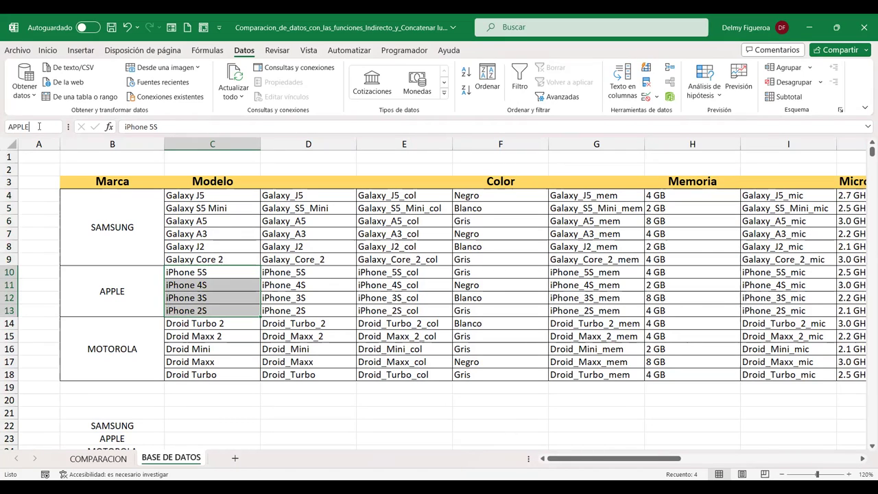
key(Return)
Step: Name range C14:C18 MOTOROLA and go back to COMPARACION
drag(203, 327, 193, 372)
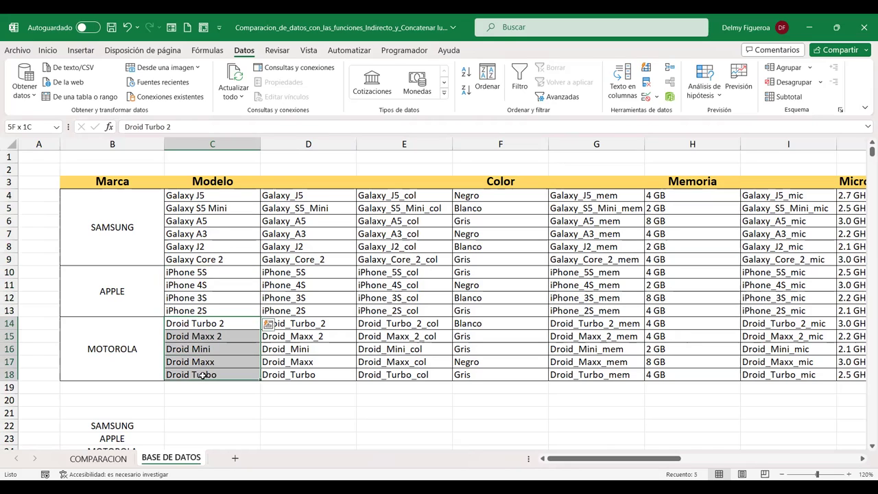
click(45, 125)
text(MOTOROLA)
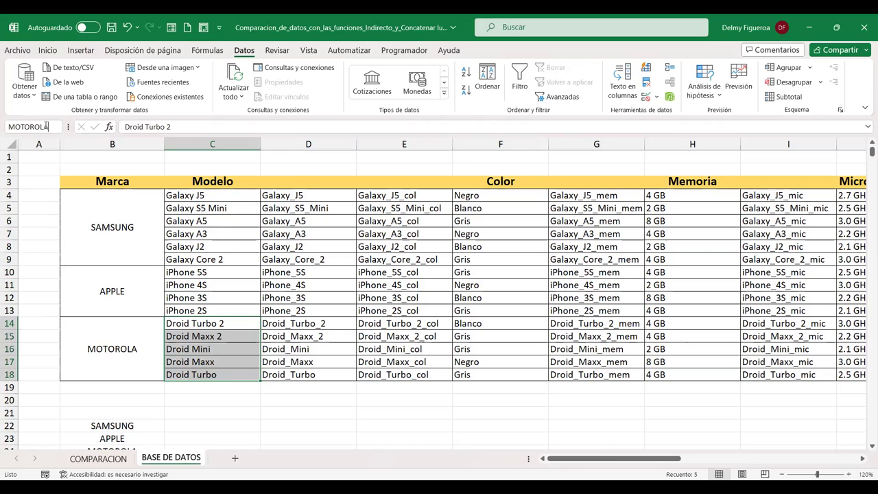
key(Return)
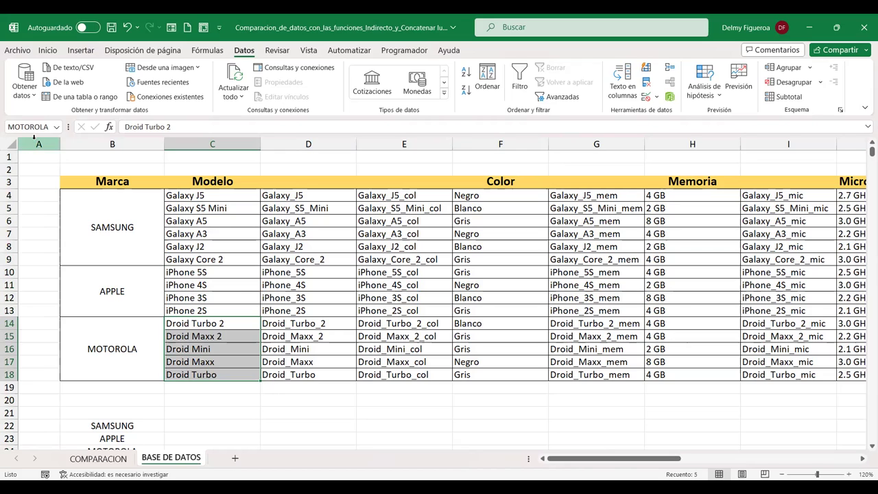
click(110, 460)
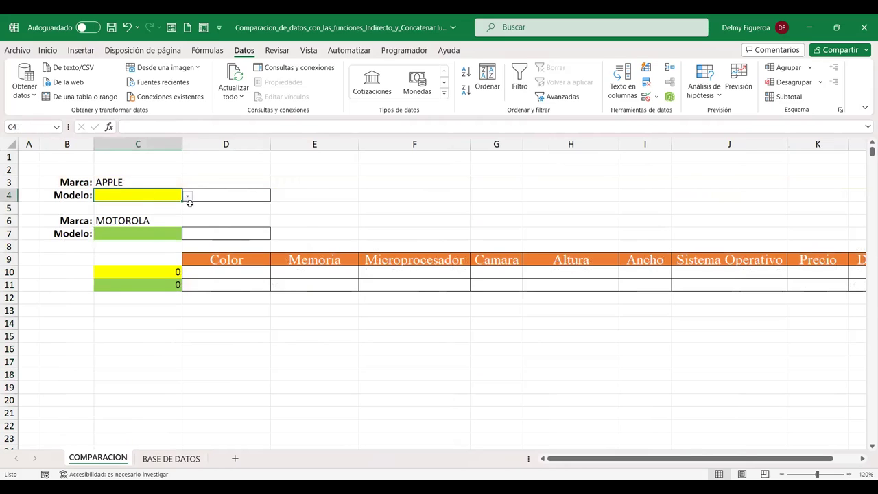
Step: Pick iPhone 4S from C4's Apple model list and check the linked cell C10
key(alt+Down)
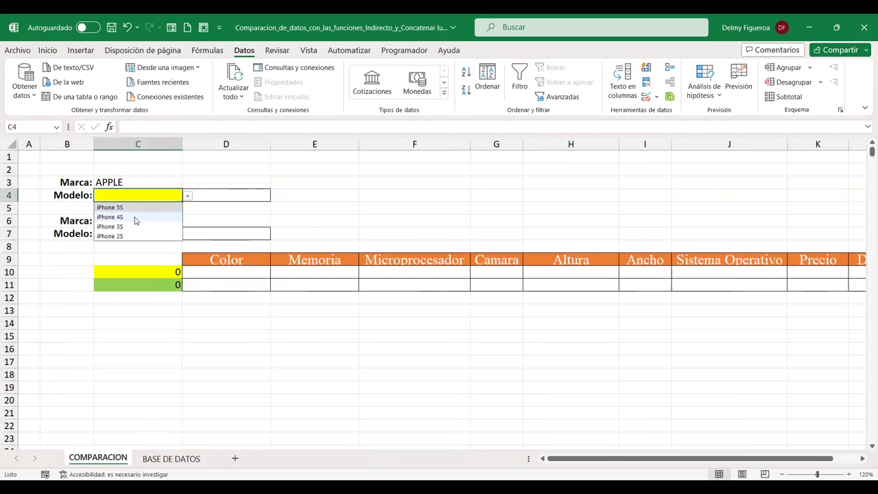
click(136, 217)
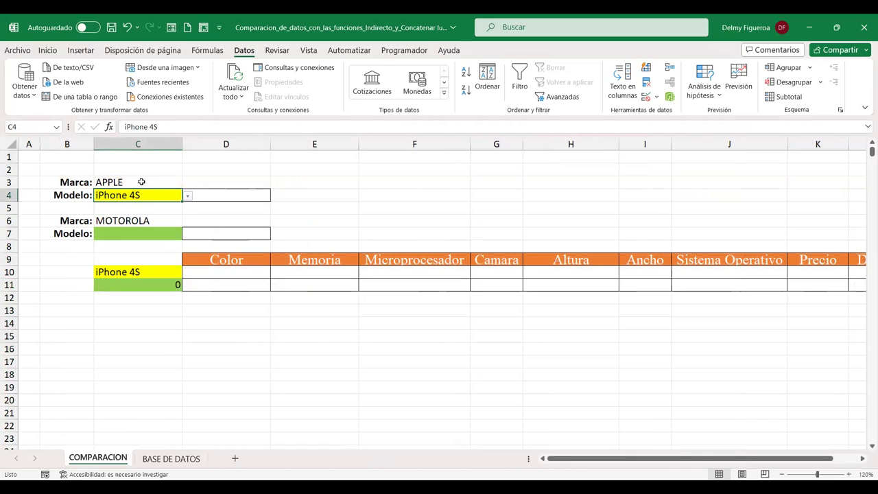
click(141, 182)
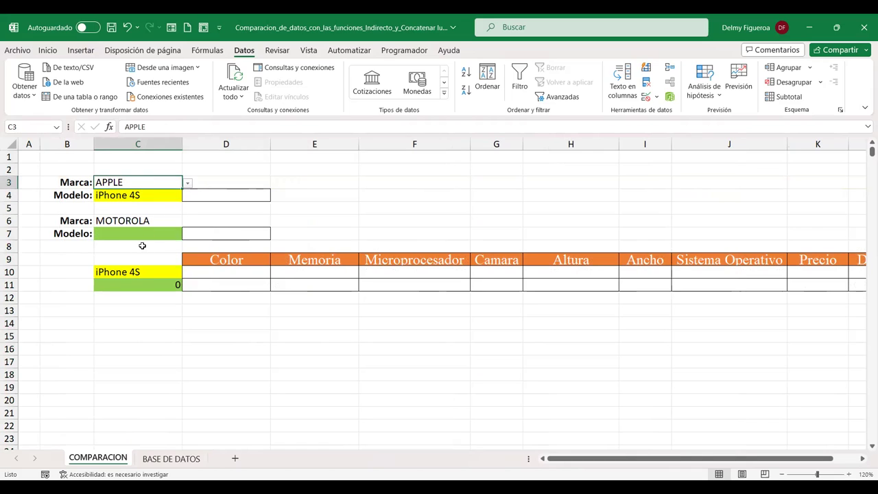
click(139, 272)
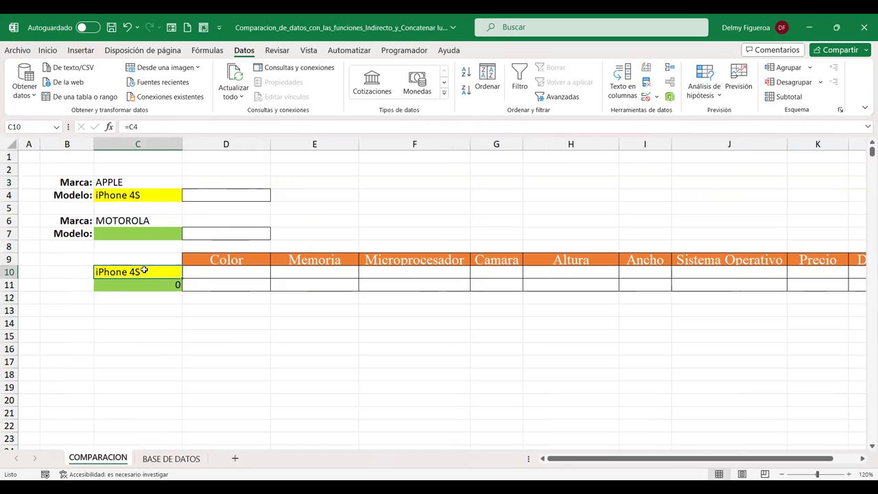
Step: Switch brand C3 to MOTOROLA and choose Droid Mini as the model
click(162, 181)
click(187, 184)
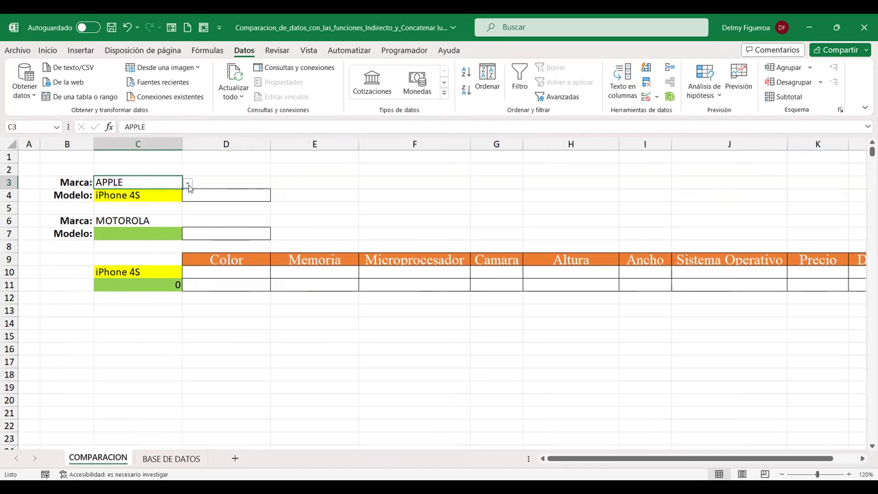
click(113, 214)
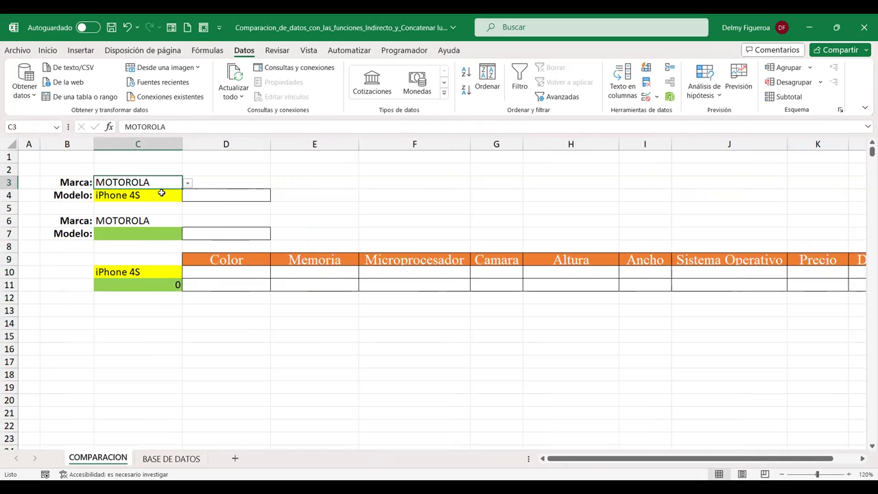
click(172, 195)
click(188, 195)
click(125, 227)
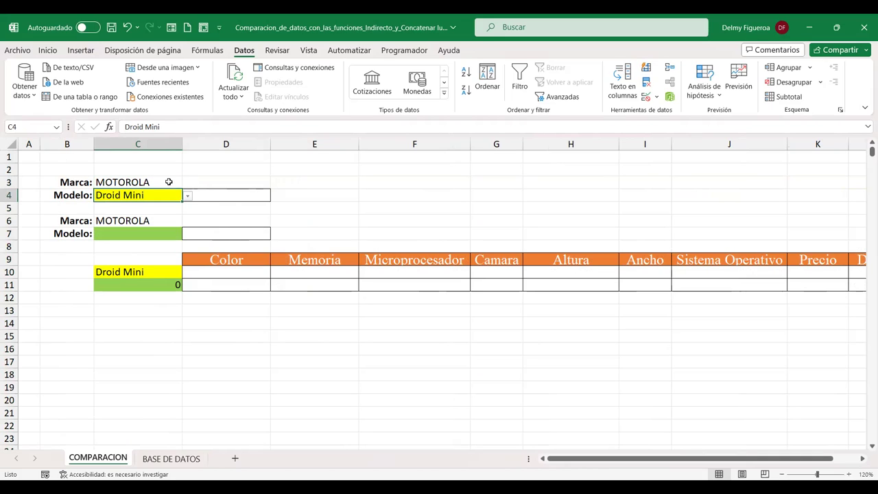
Step: Check that C6's brand list offers SAMSUNG, APPLE and MOTOROLA, keeping MOTOROLA
click(148, 234)
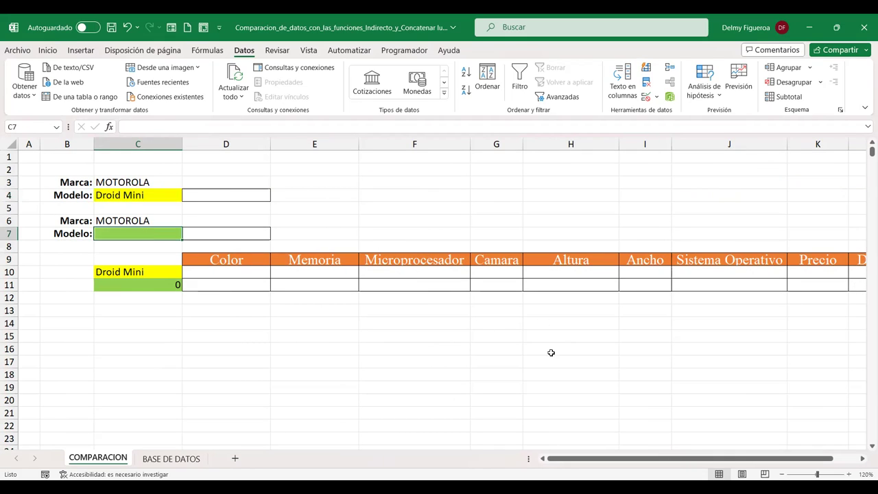
click(161, 218)
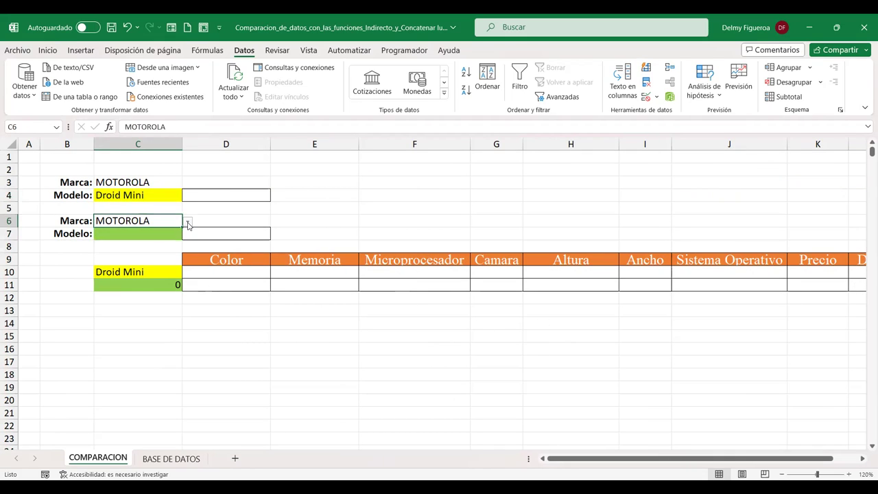
click(188, 224)
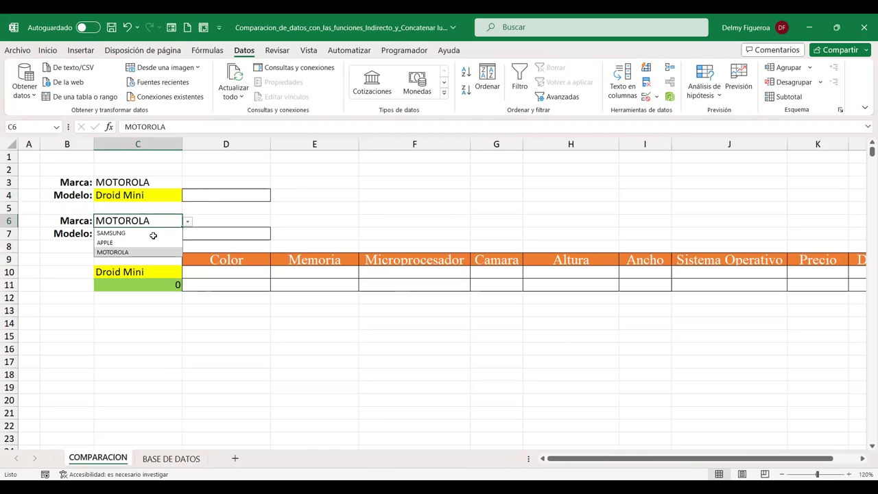
click(157, 235)
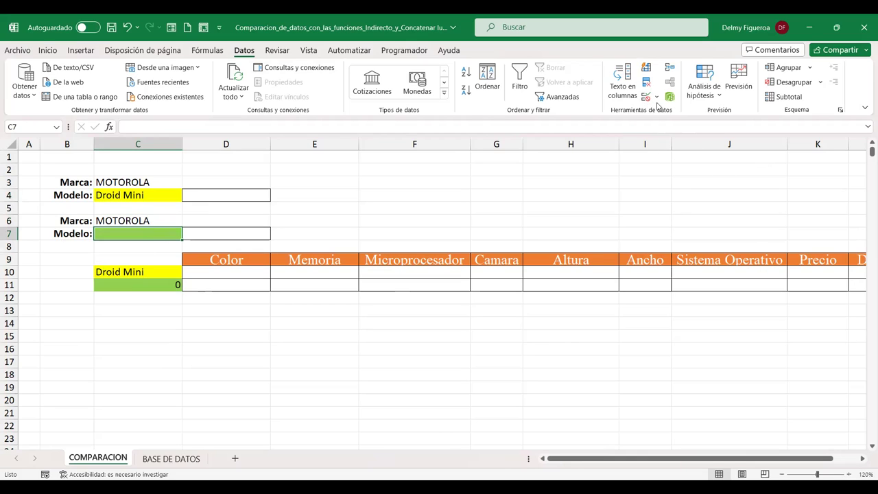
Step: Give cell C7 a List validation whose source is =INDIRECTO($C$6)
click(647, 101)
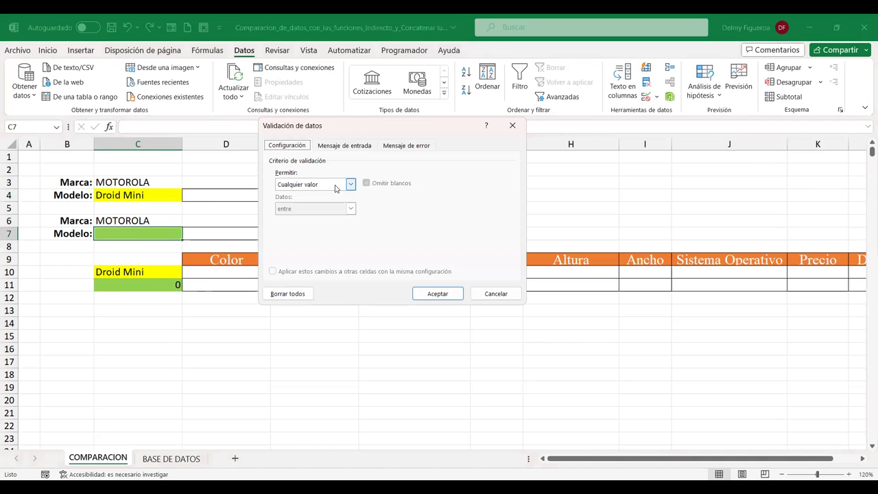
click(351, 185)
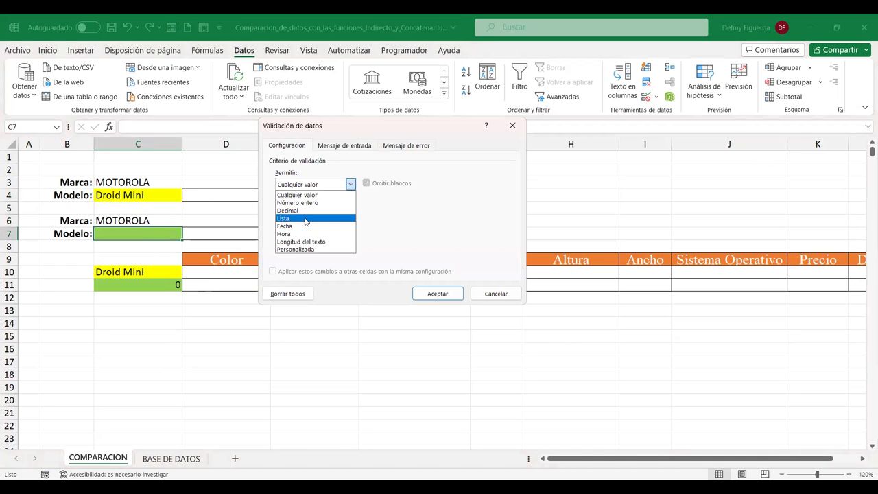
click(306, 218)
click(313, 231)
text(=INDIRECTO()
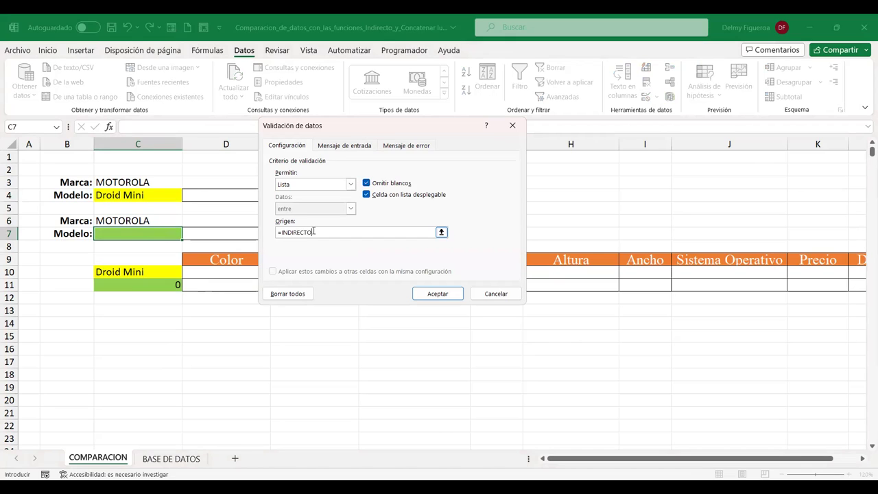
click(132, 221)
text())
Step: Confirm the validation and pick Droid Mini from C7's MOTOROLA model list
click(447, 293)
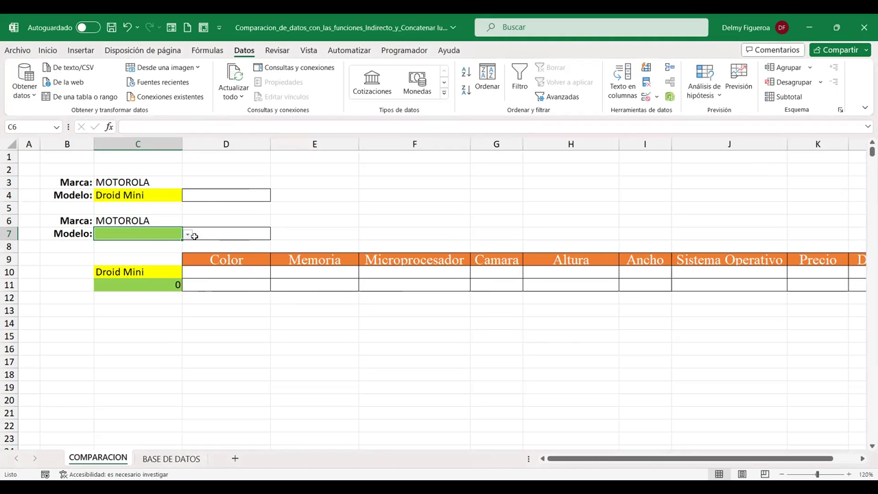
key(alt+Down)
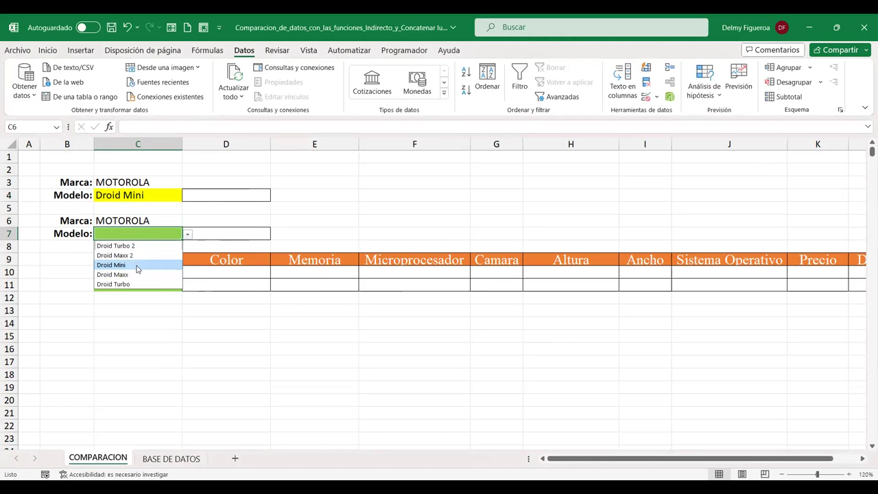
click(137, 266)
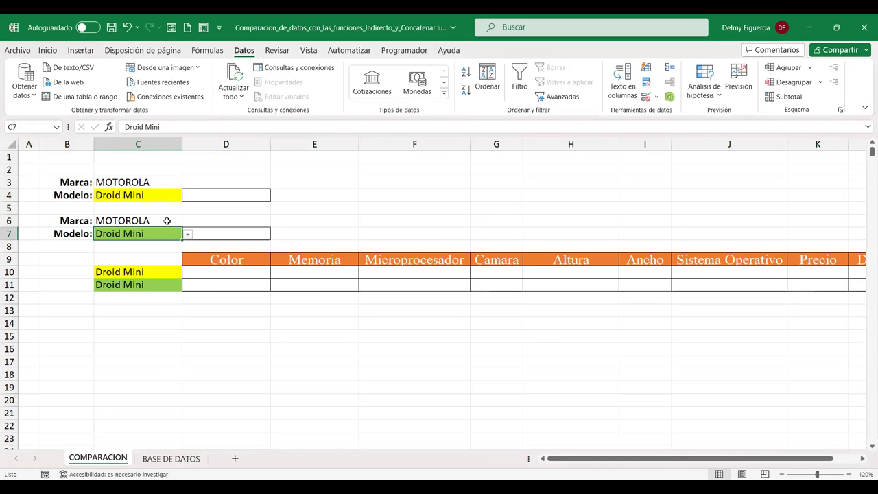
Step: Change the brand in C6 to SAMSUNG and choose Galaxy S5 Mini in C7
click(167, 221)
key(alt+Down)
click(134, 234)
click(134, 234)
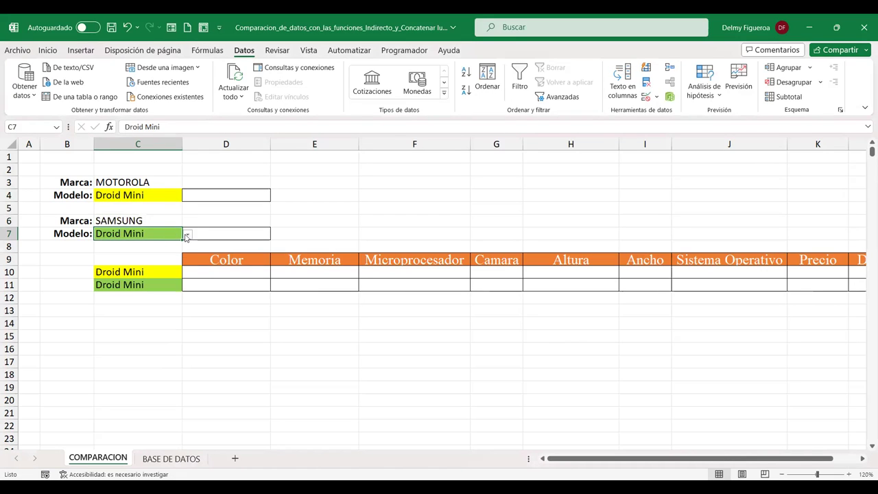
click(187, 234)
click(136, 256)
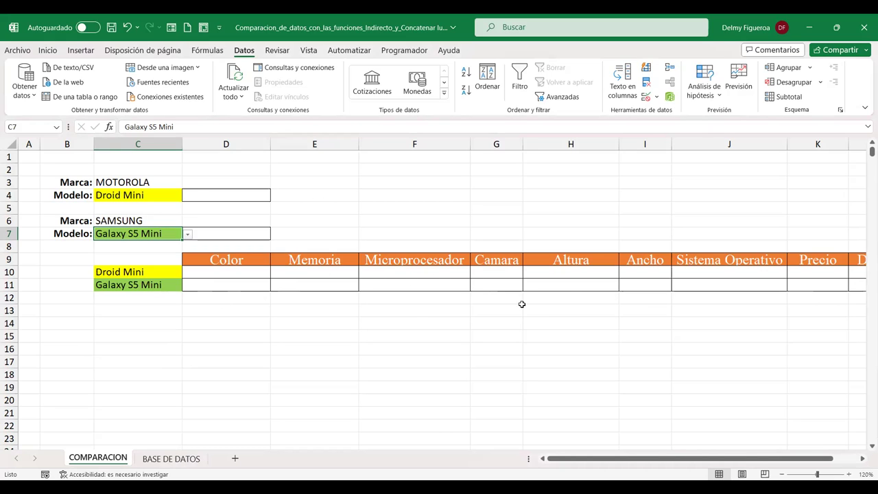
click(219, 272)
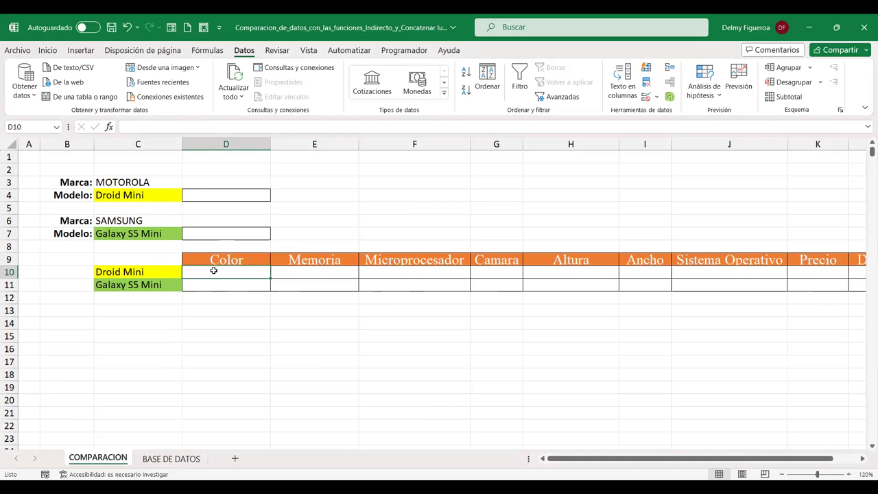
click(153, 272)
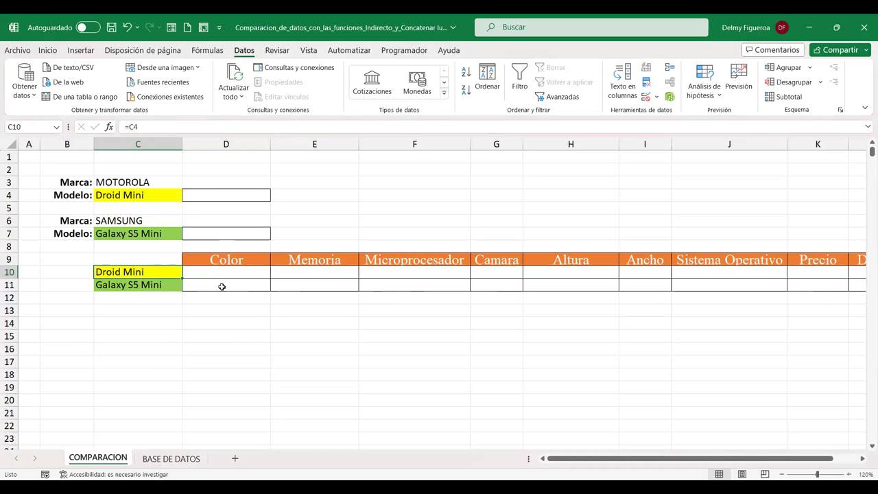
click(226, 286)
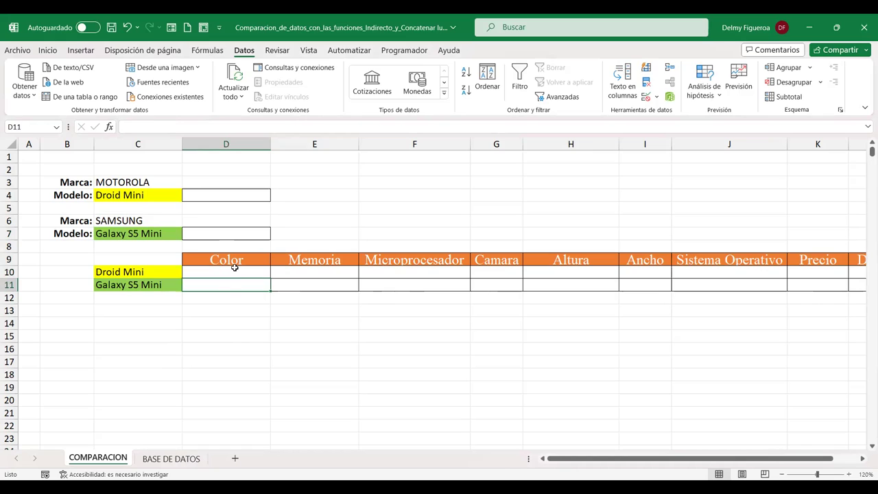
click(238, 273)
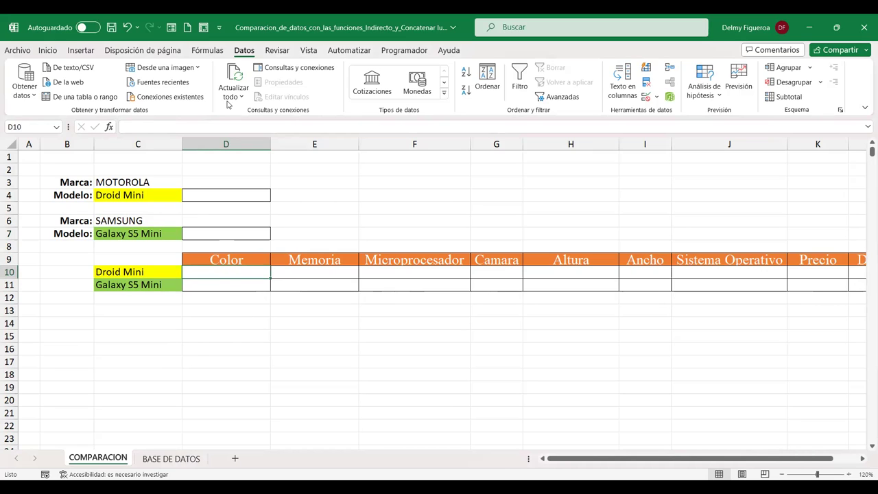
click(57, 127)
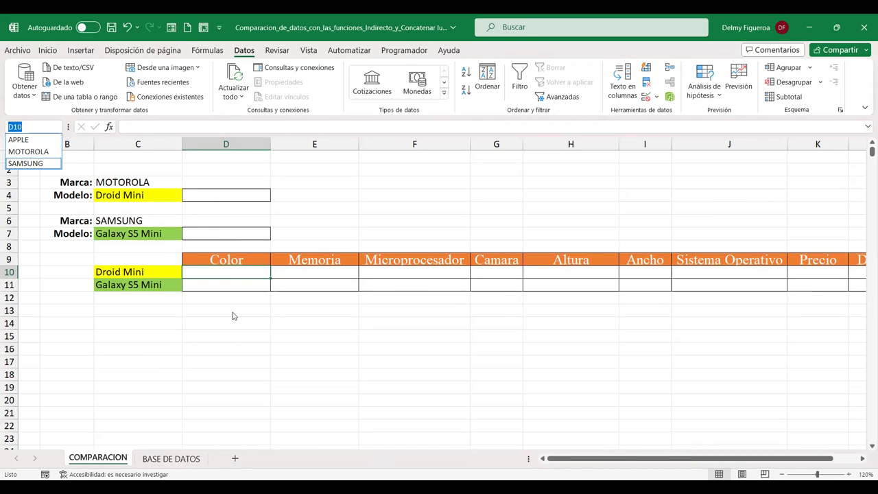
click(236, 275)
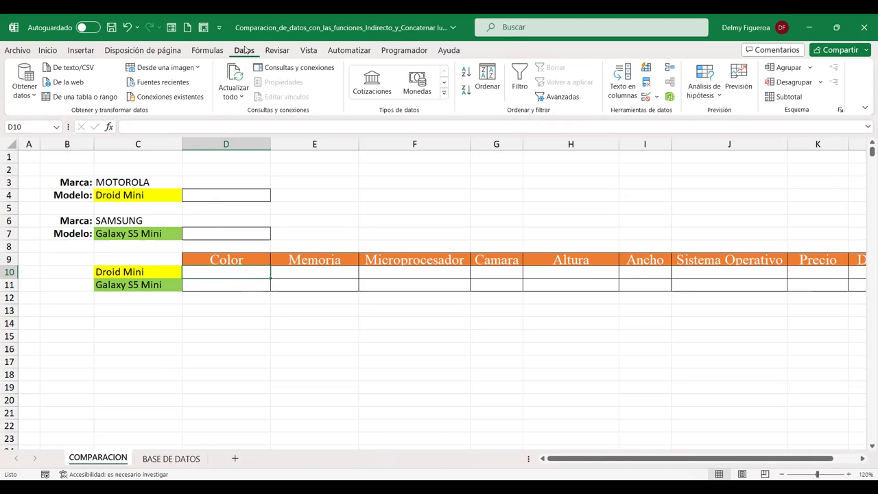
click(195, 51)
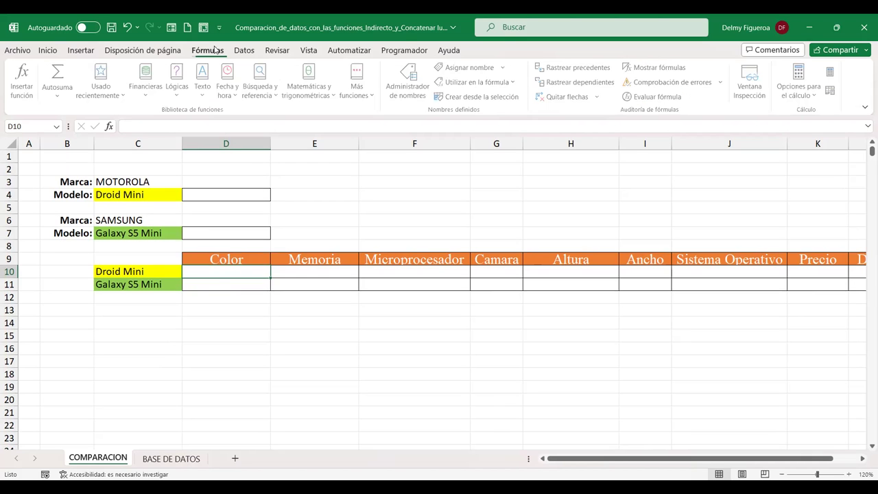
click(410, 90)
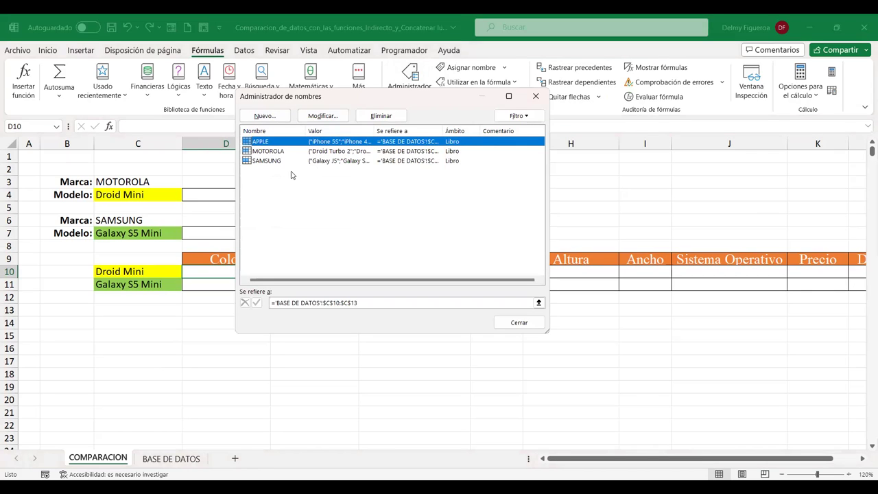
click(523, 323)
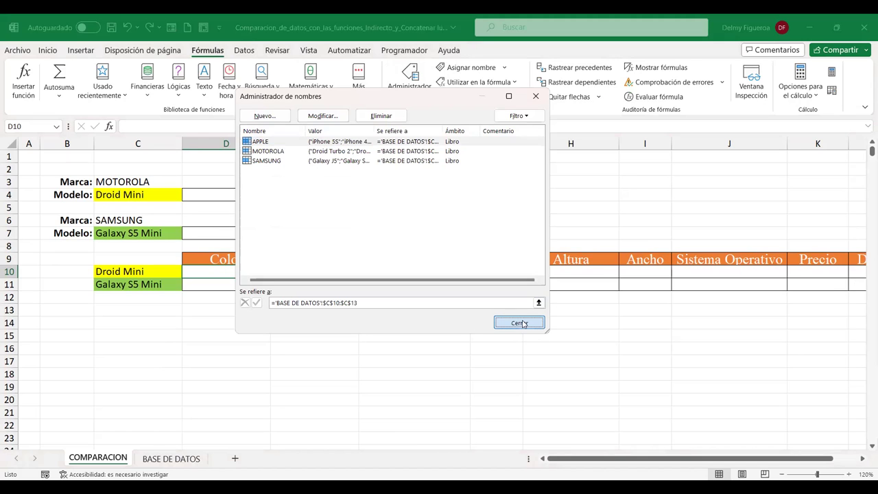
click(160, 272)
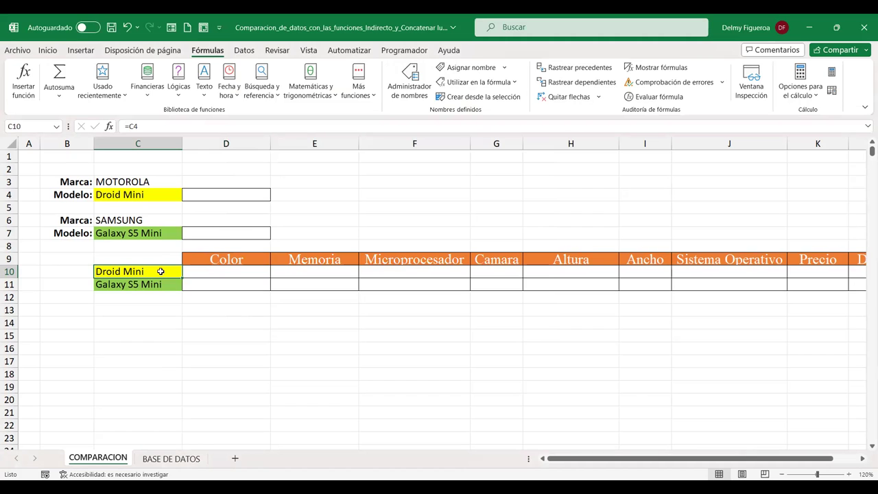
Step: Open BASE DE DATOS and inspect D5's SUSTITUIR formula and the Gris value in F6
click(180, 458)
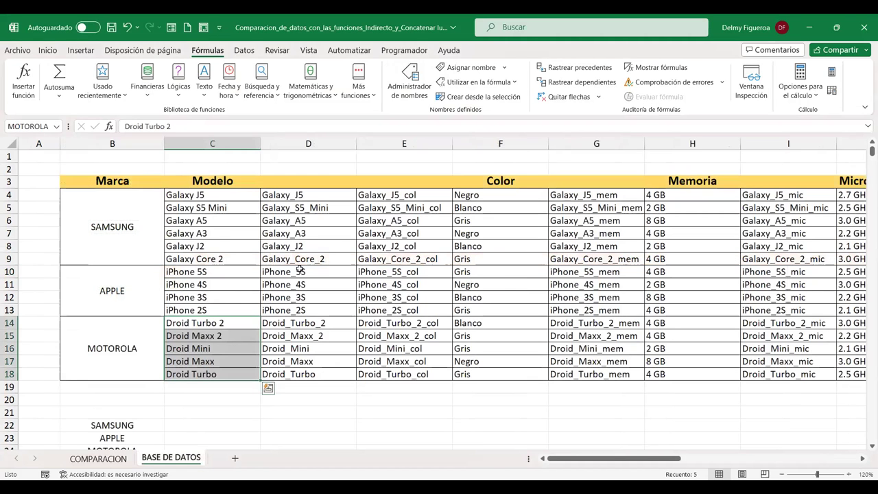
click(333, 209)
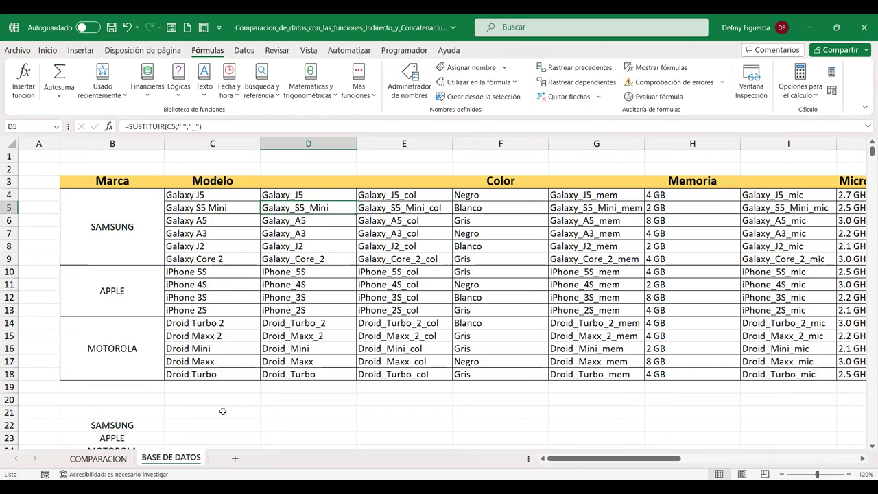
click(505, 218)
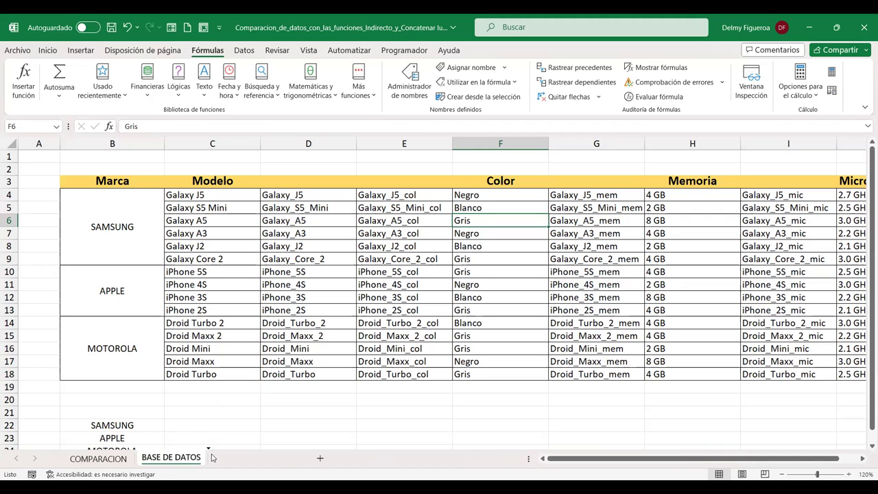
Step: Copy the BASE DE DATOS sheet as BASE DE DATOS (2), then return to the original sheet
drag(211, 454, 252, 459)
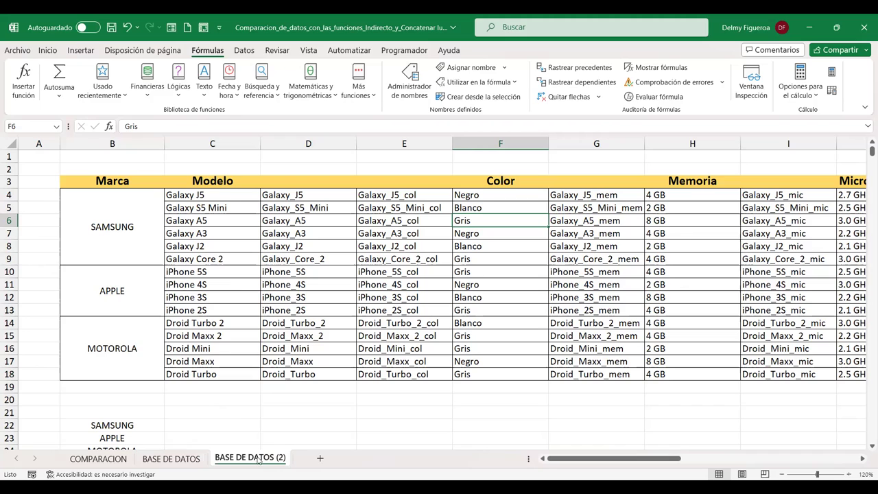
click(286, 411)
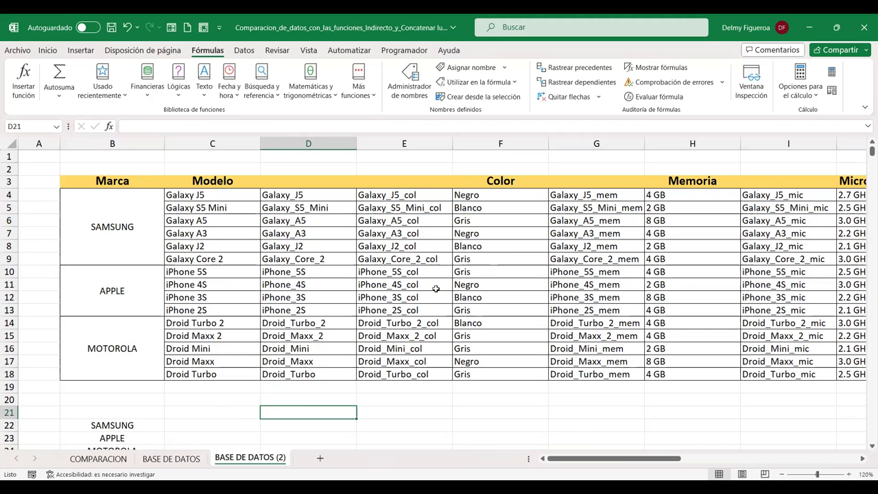
click(179, 463)
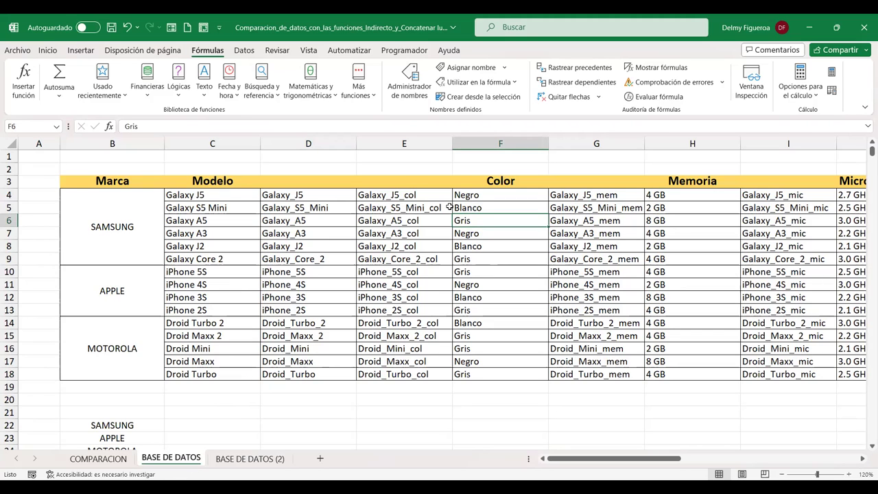
Step: Delete the underscore-name helper columns D and E
click(311, 141)
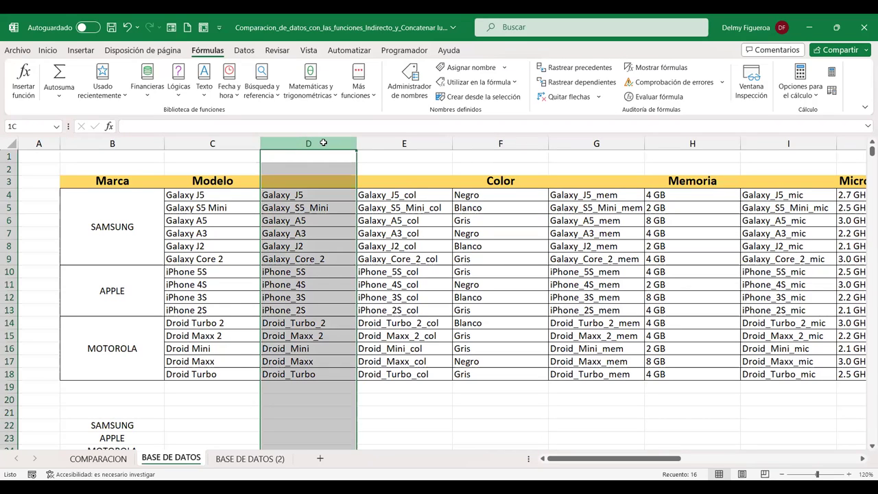
shift+click(396, 146)
right_click(397, 147)
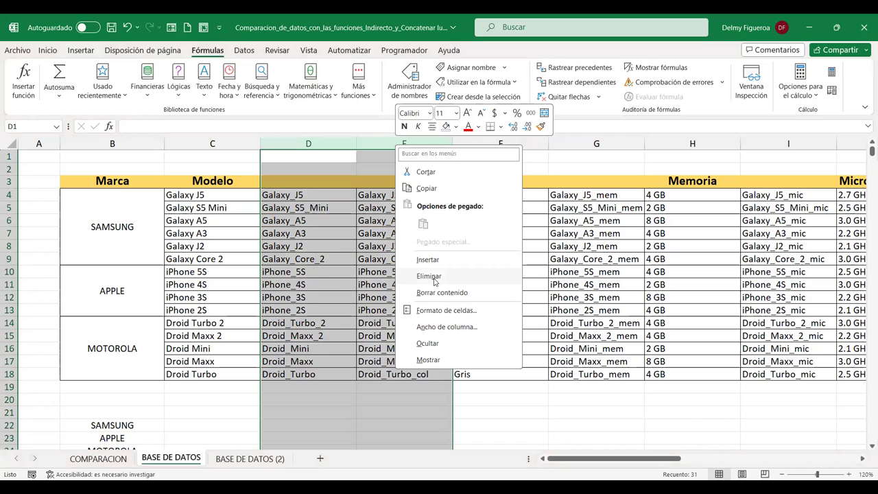
click(431, 276)
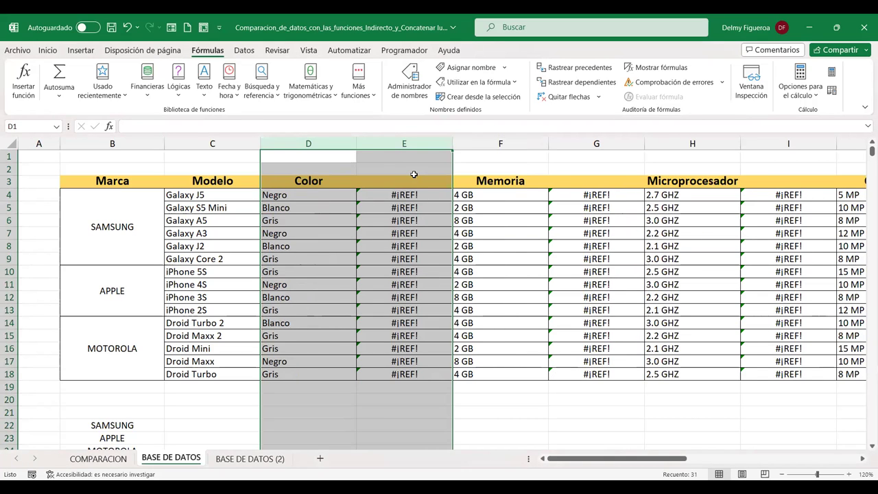
Step: Delete the three columns showing #¡REF! errors
click(417, 145)
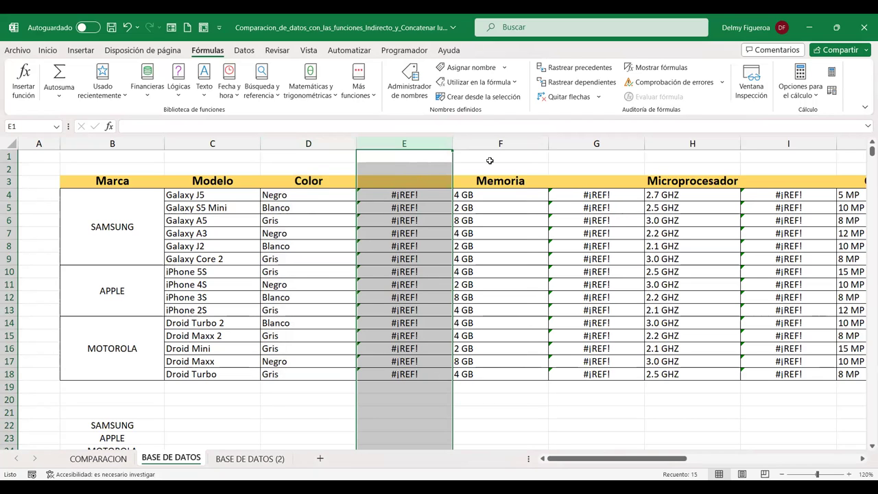
ctrl+click(611, 144)
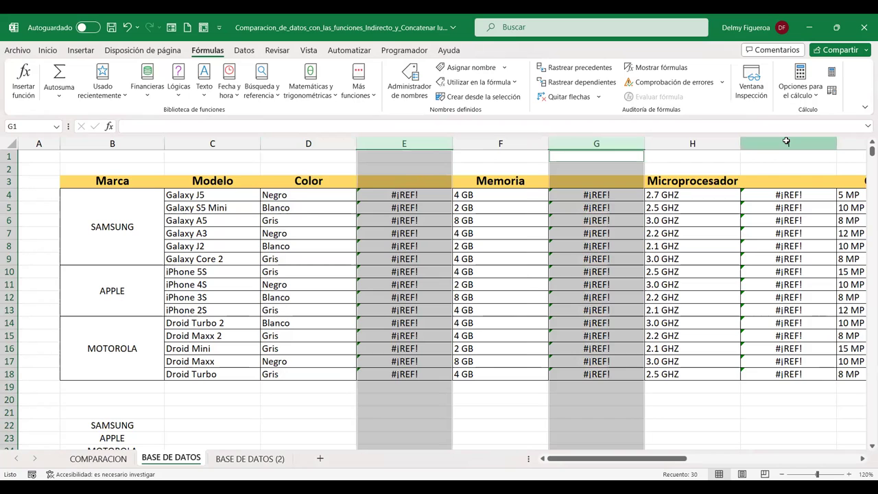
ctrl+click(788, 142)
right_click(788, 142)
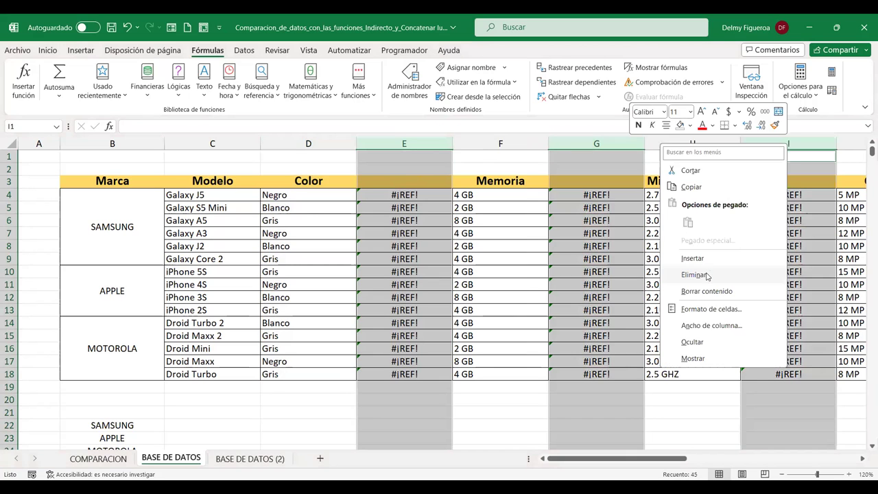
click(695, 274)
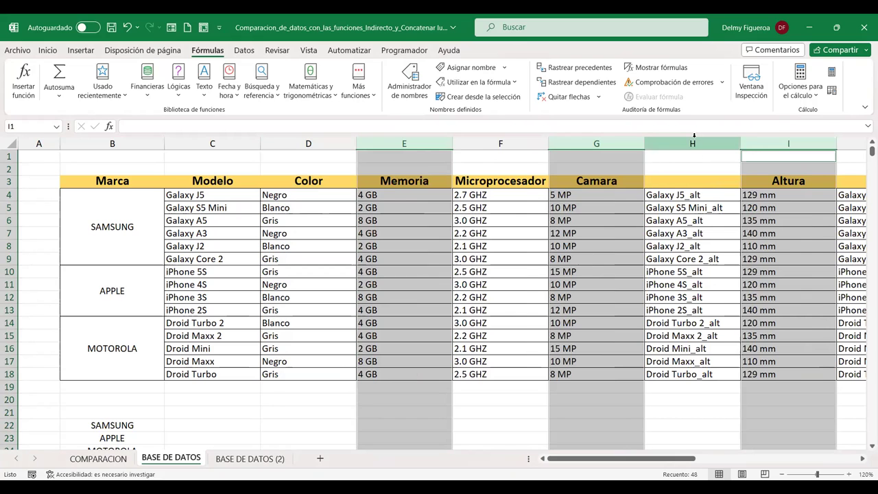
Step: Delete the _alt model-name column and the helper column next to it
click(694, 141)
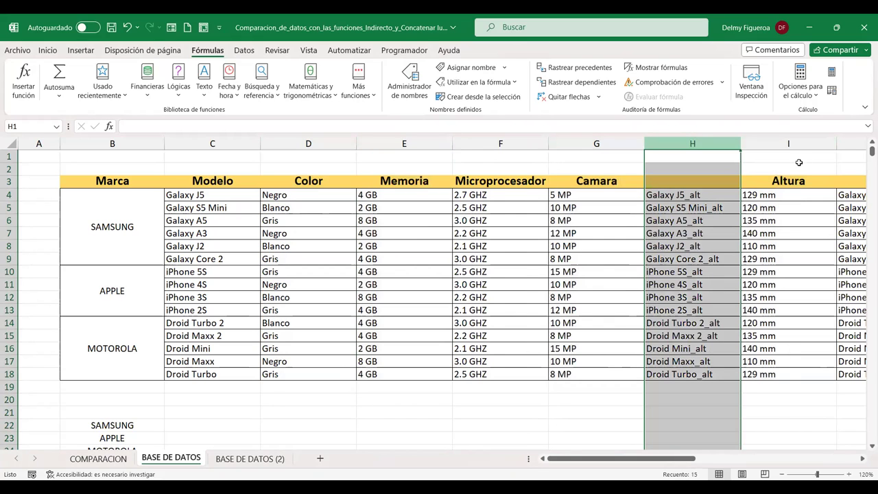
ctrl+click(848, 141)
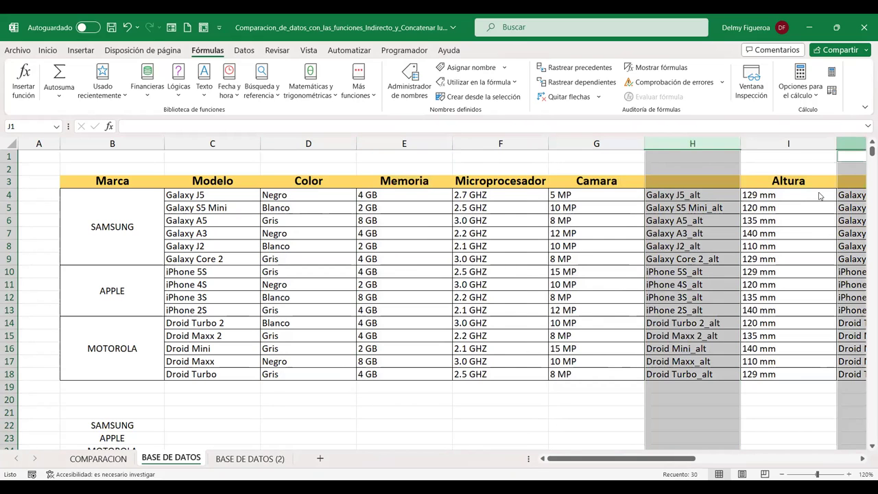
right_click(848, 143)
click(749, 273)
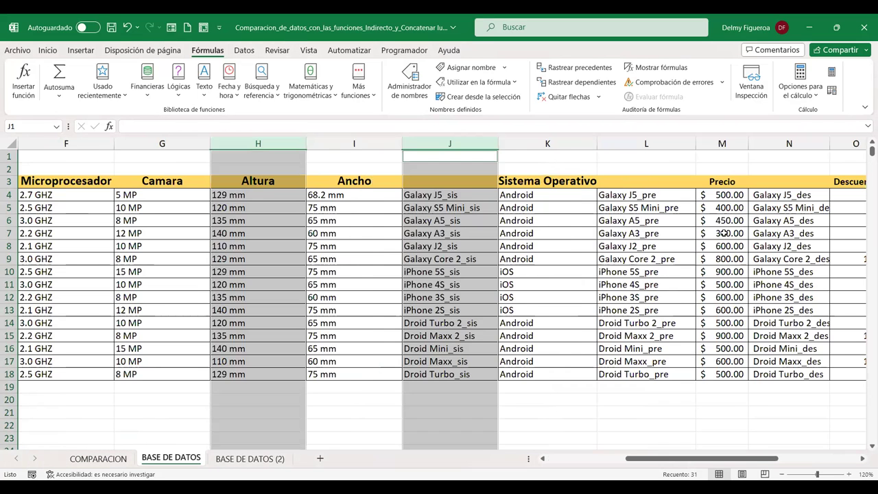
Step: Delete the _pre and _des helper columns and jump back to the top of the sheet
click(652, 141)
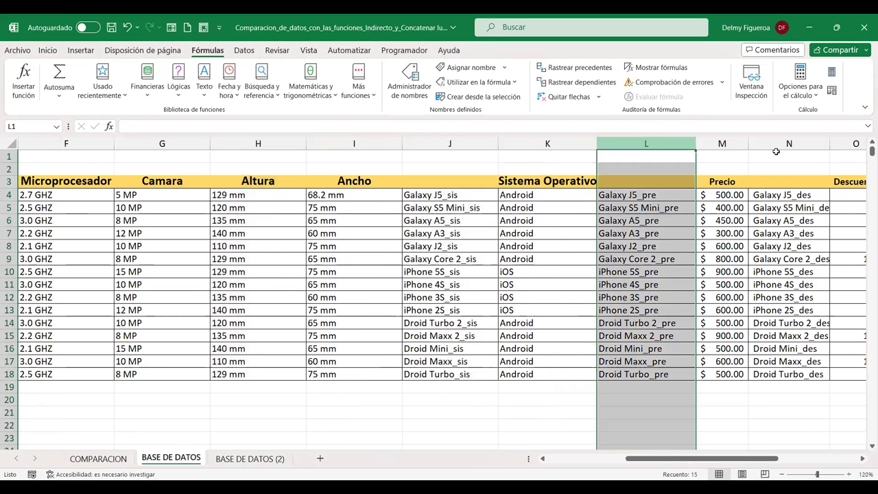
ctrl+click(782, 142)
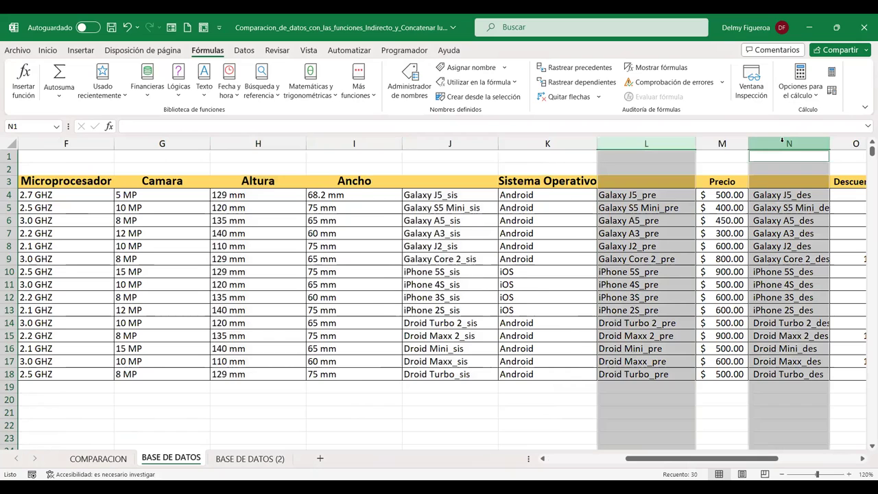
right_click(656, 143)
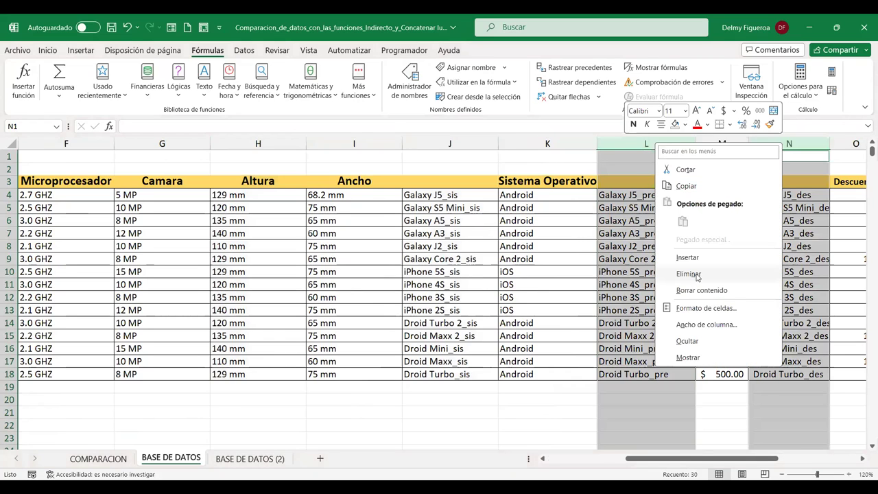
click(698, 275)
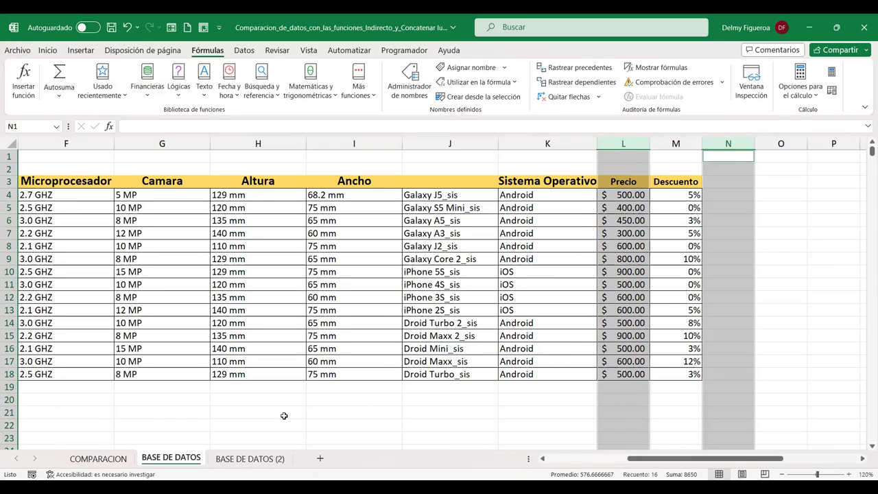
key(ctrl+Home)
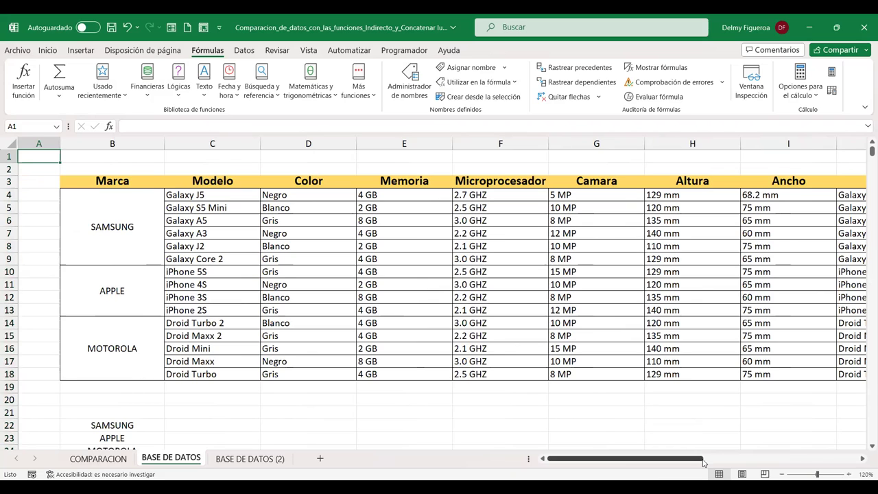
Step: Select the columns from Modelo to Descuento and autofit their widths
click(219, 144)
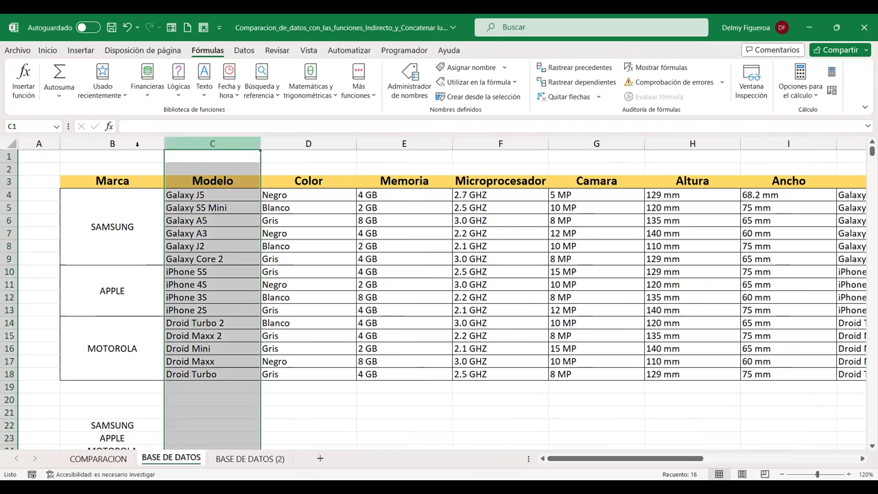
shift+click(98, 140)
drag(203, 140, 228, 144)
drag(637, 136, 676, 143)
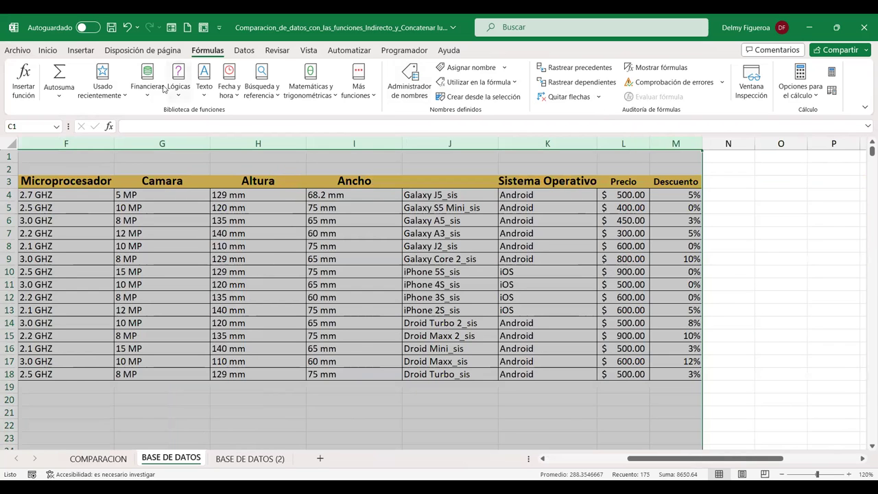
click(48, 50)
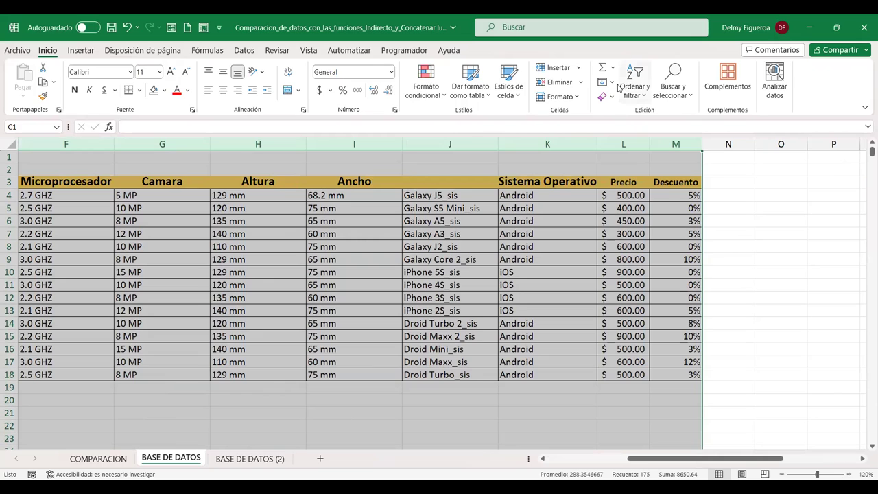
double_click(597, 145)
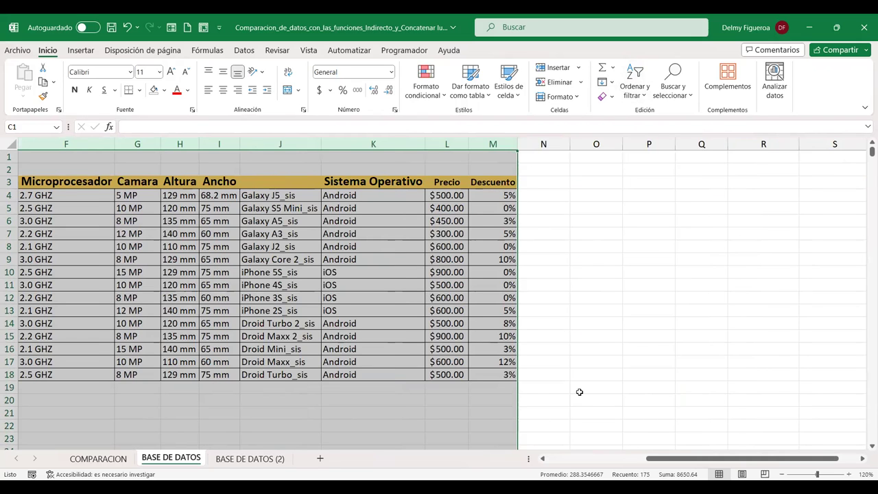
Step: Delete column J of _sis names, then check the Precio and Descuento headers
click(579, 459)
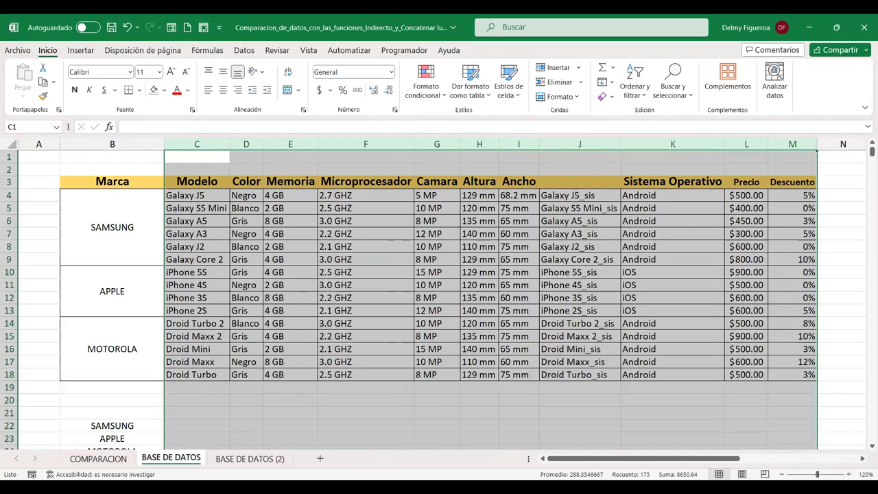
click(335, 208)
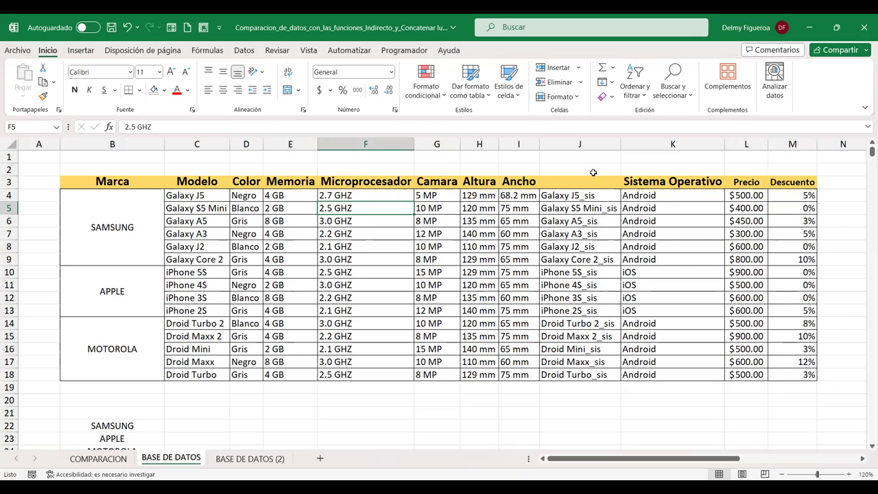
click(580, 143)
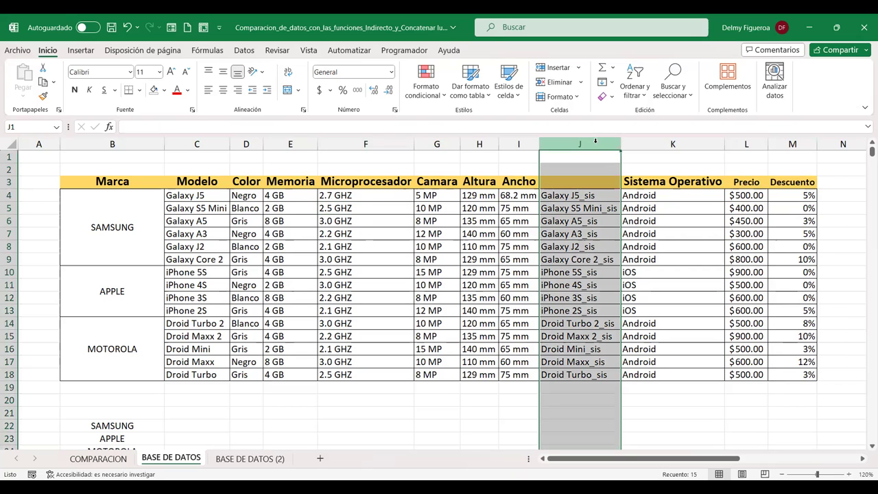
right_click(598, 144)
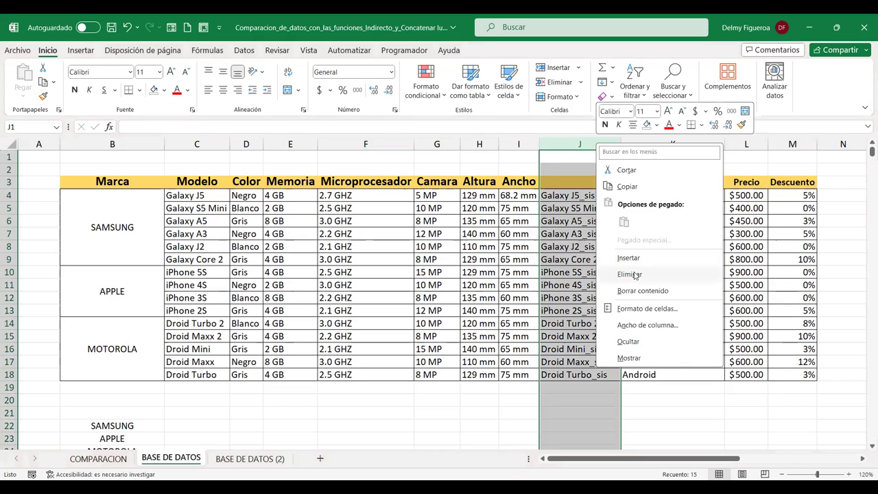
click(635, 275)
click(665, 182)
click(720, 182)
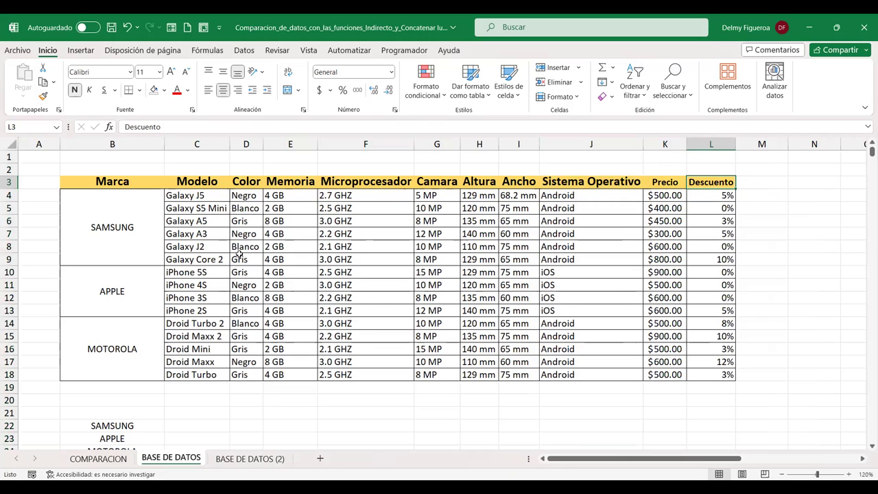
Step: Check the Droid Mini Color cell and model entry on COMPARACION, then return to BASE DE DATOS
click(110, 459)
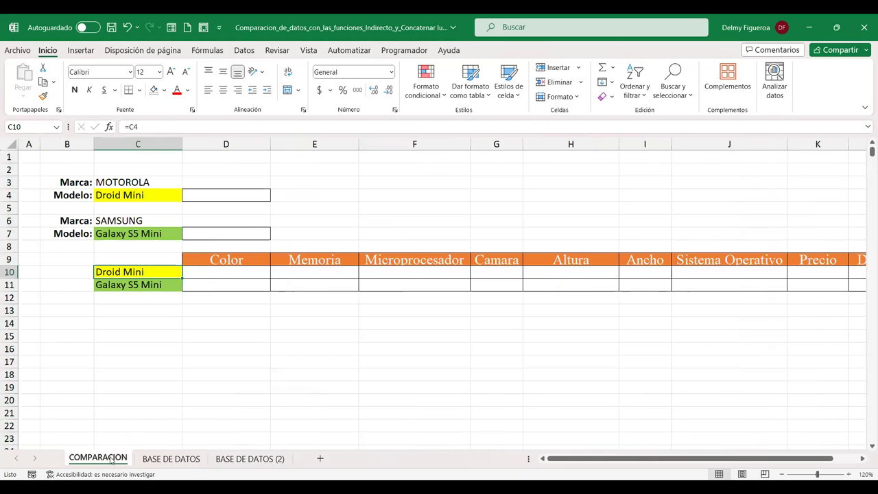
click(254, 272)
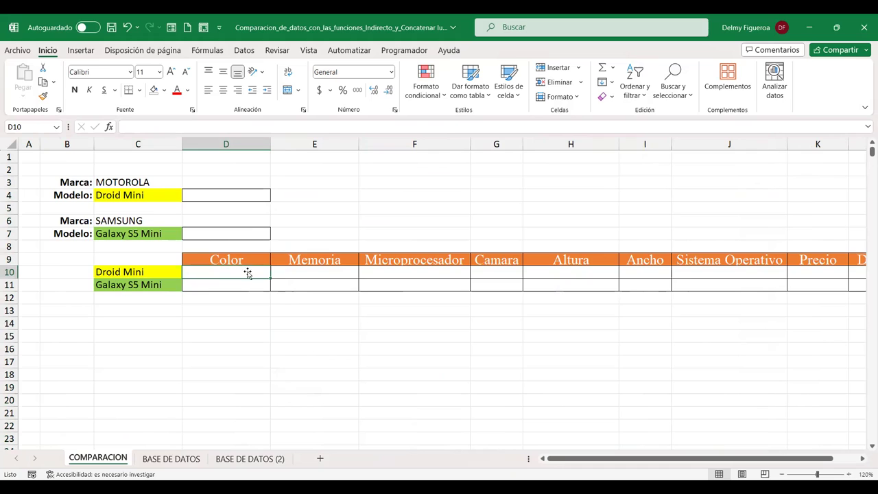
click(143, 196)
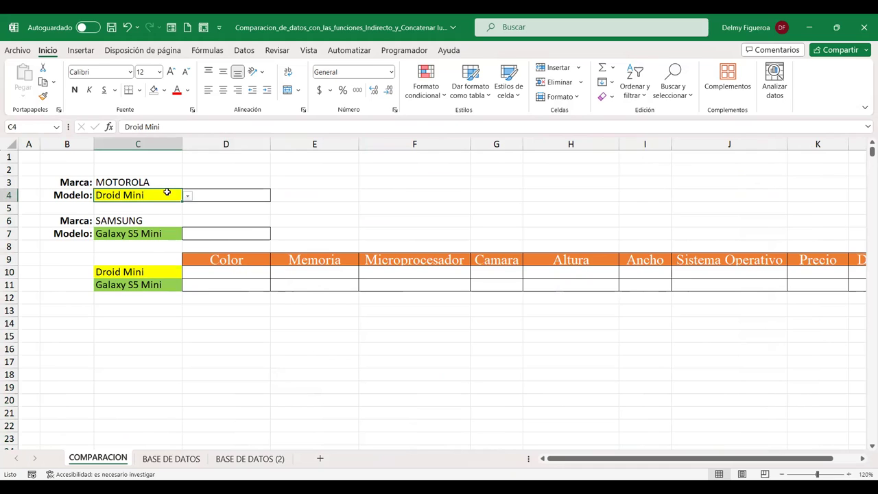
click(176, 459)
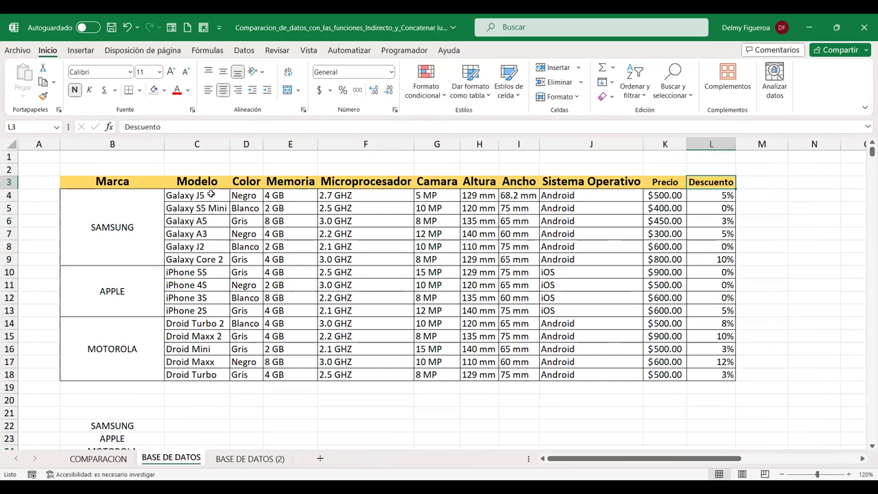
Step: Select C4:L18 and create names from the selection using the left column
drag(211, 195, 700, 261)
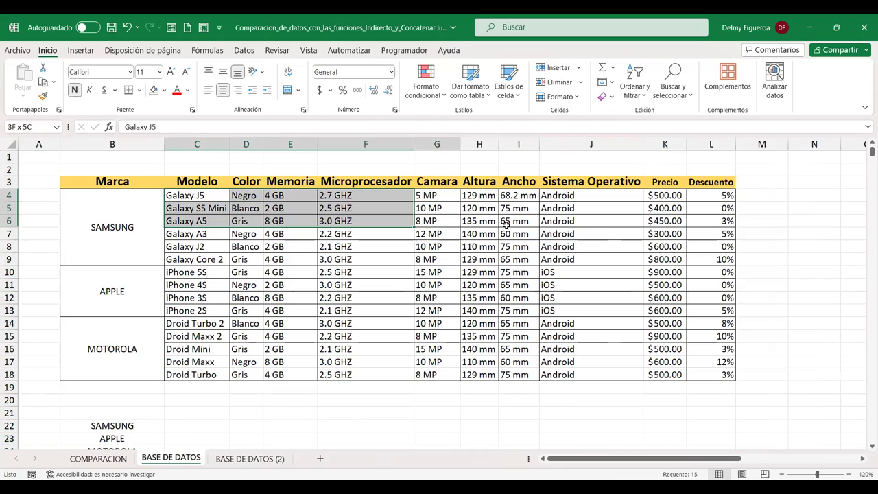
drag(700, 262, 725, 376)
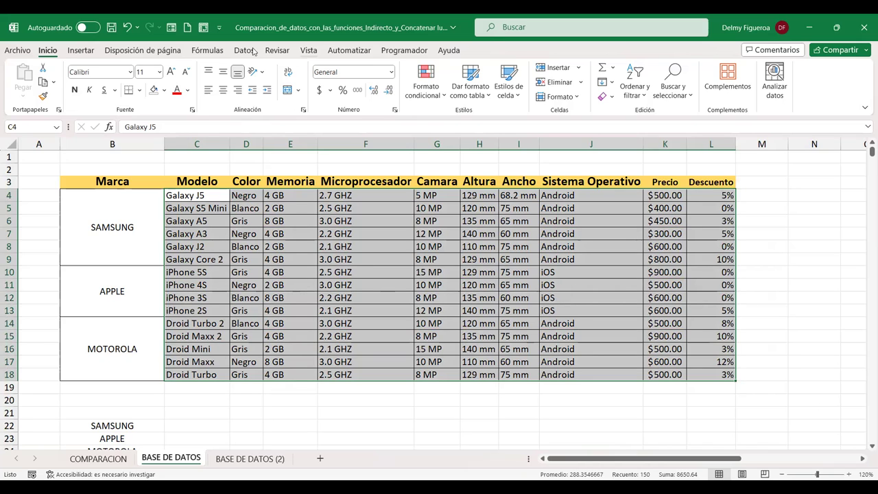
click(208, 50)
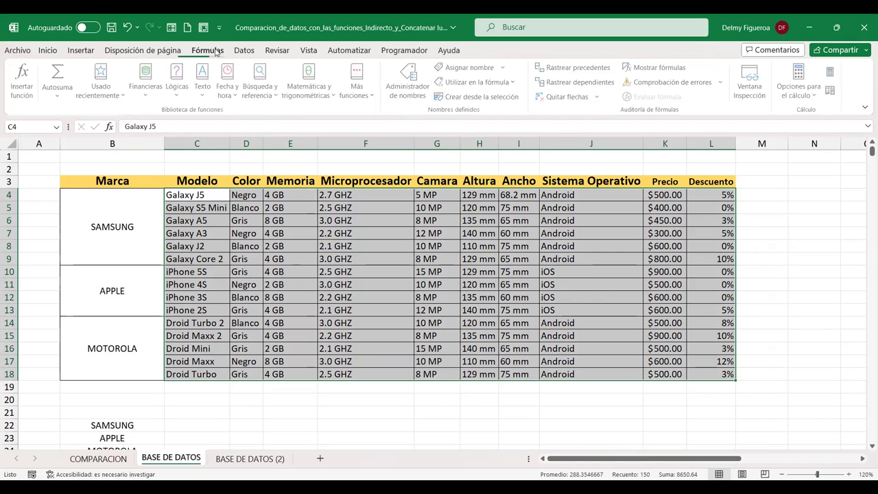
click(473, 97)
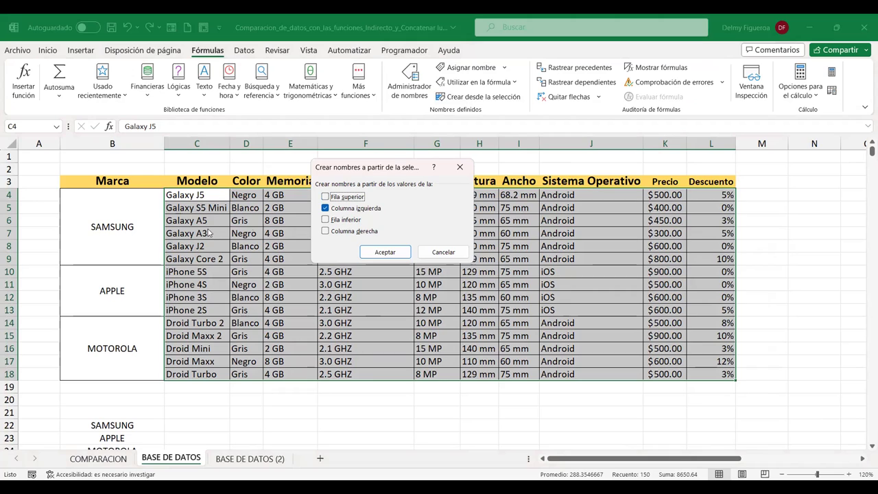
click(385, 253)
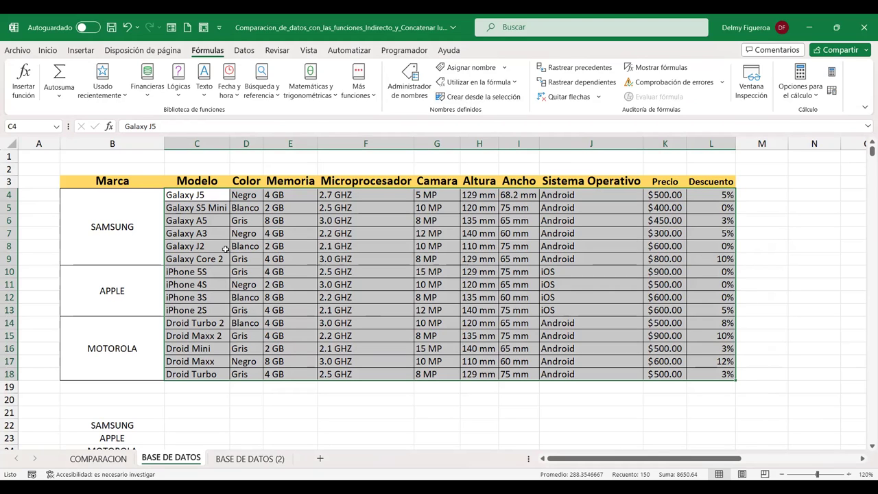
Step: Review the new model range names in the Name Manager
click(58, 130)
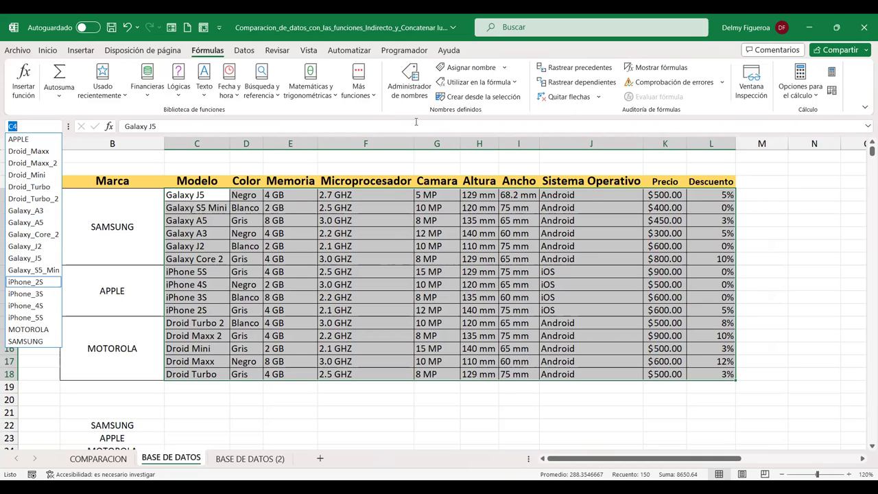
click(421, 82)
click(422, 82)
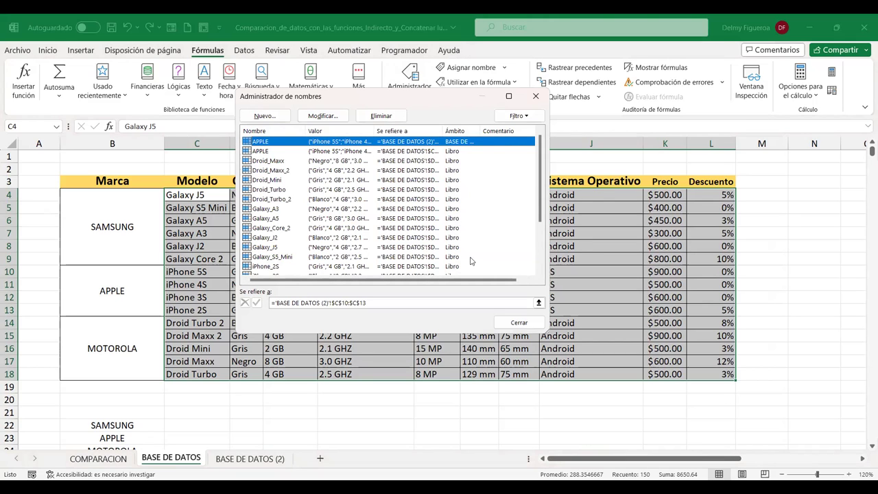
click(536, 324)
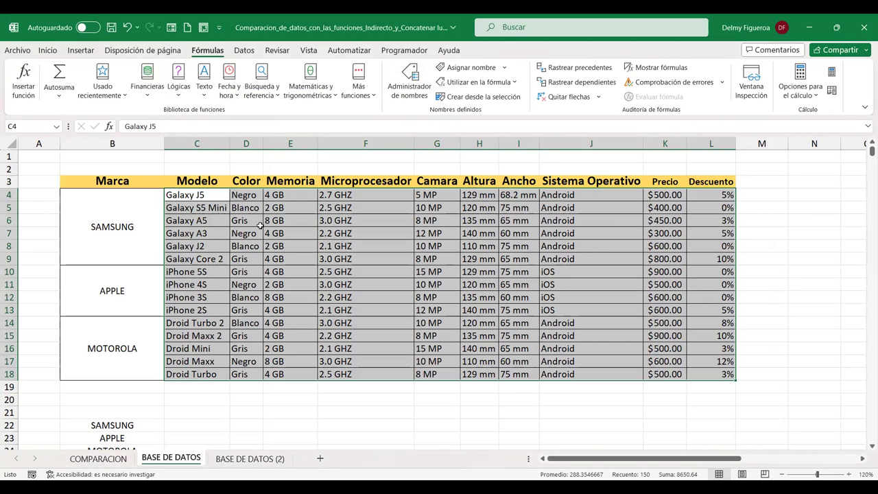
Step: On COMPARACION, check C10's formula, recheck the Name Manager, and go to D4
click(267, 459)
click(100, 460)
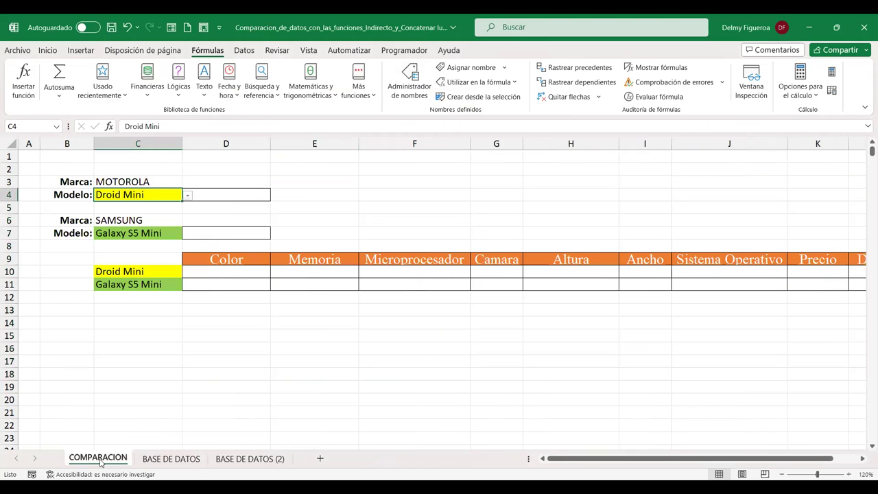
click(165, 272)
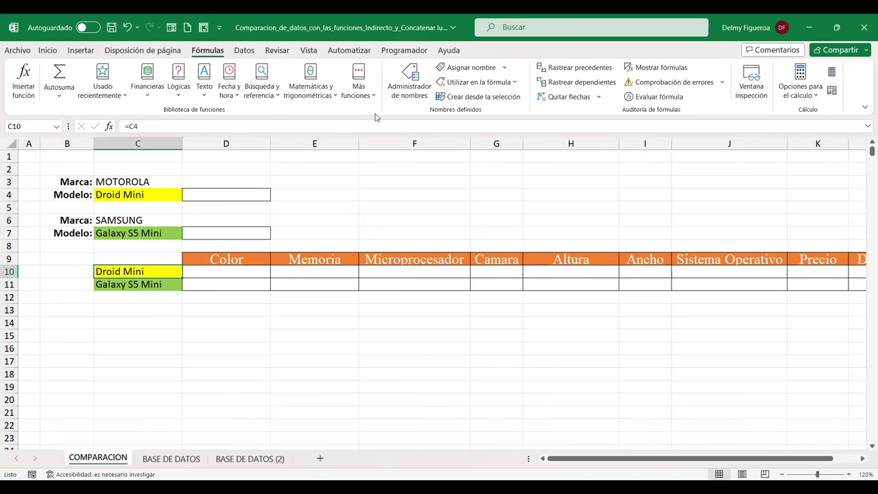
click(410, 89)
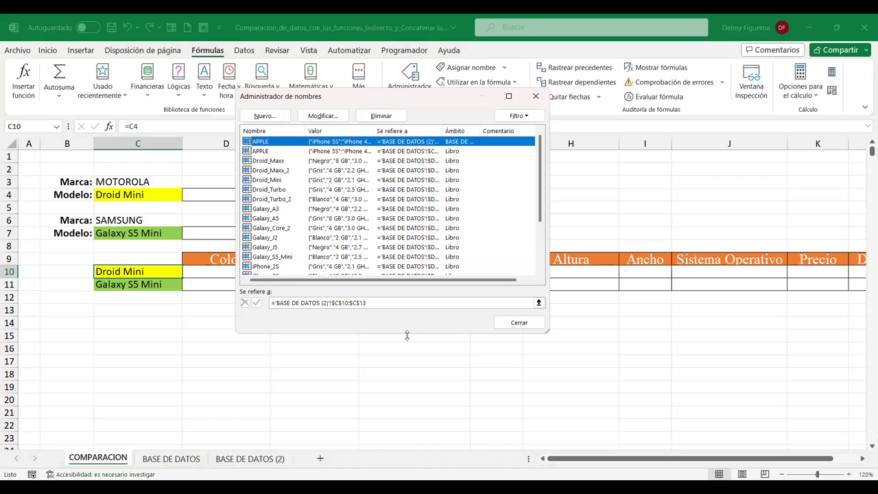
click(509, 325)
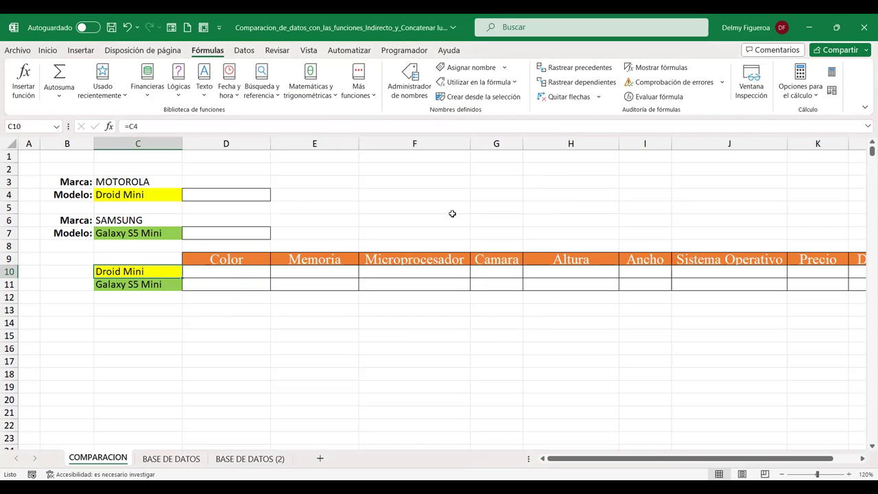
click(248, 196)
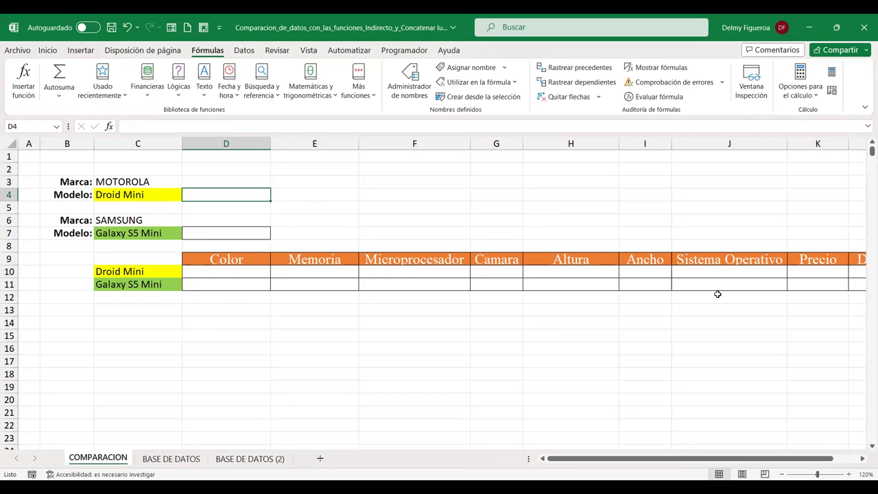
Step: Enter =SUSTITUIR(C4;" ";"_") in D4 to show Droid_Mini
text(=S)
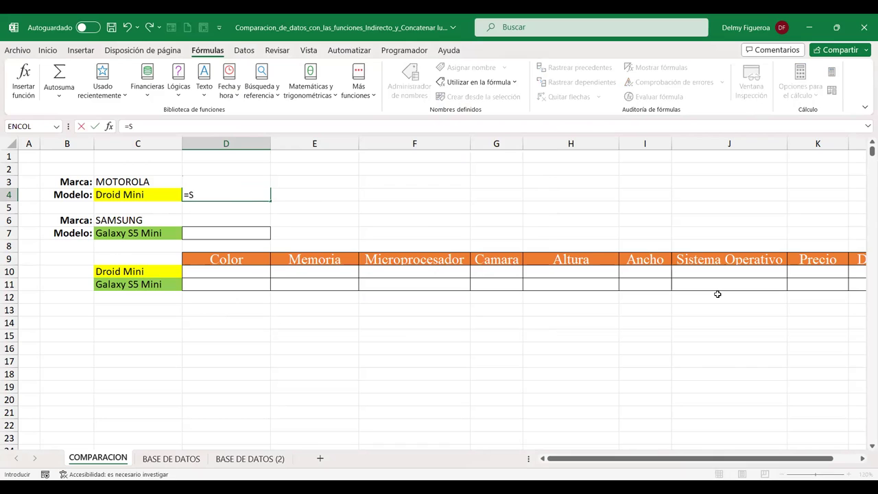
text(US)
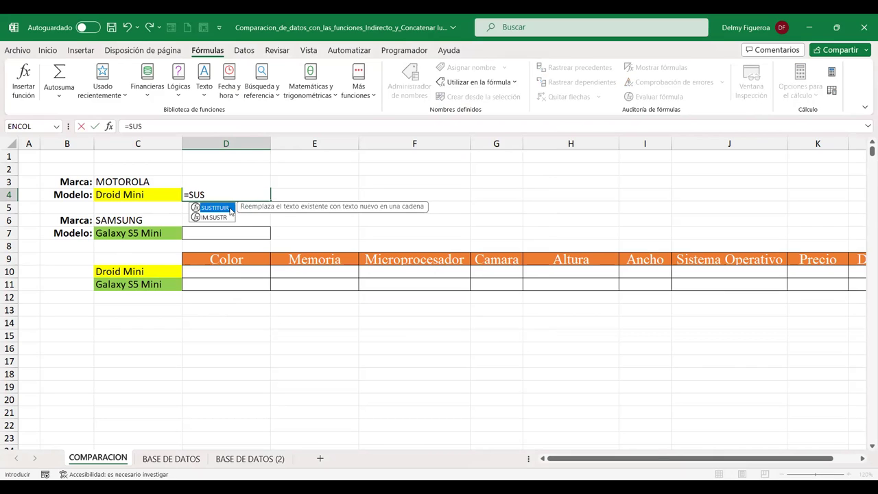
double_click(229, 208)
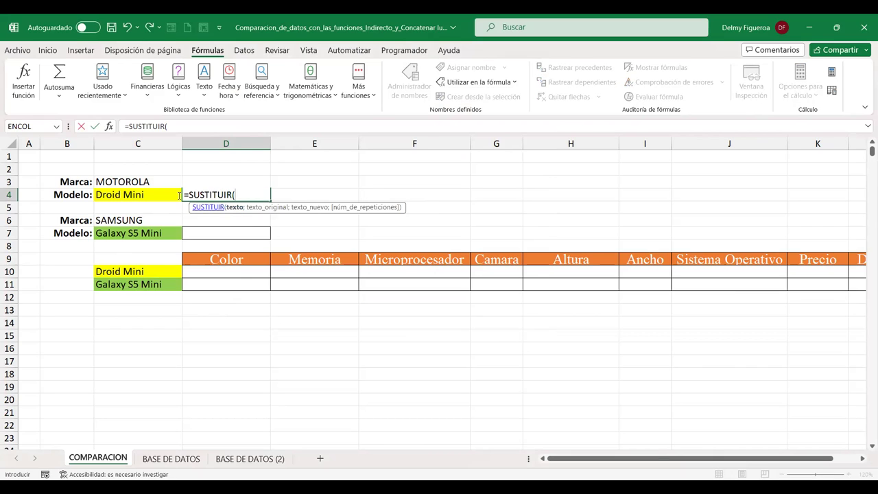
click(137, 195)
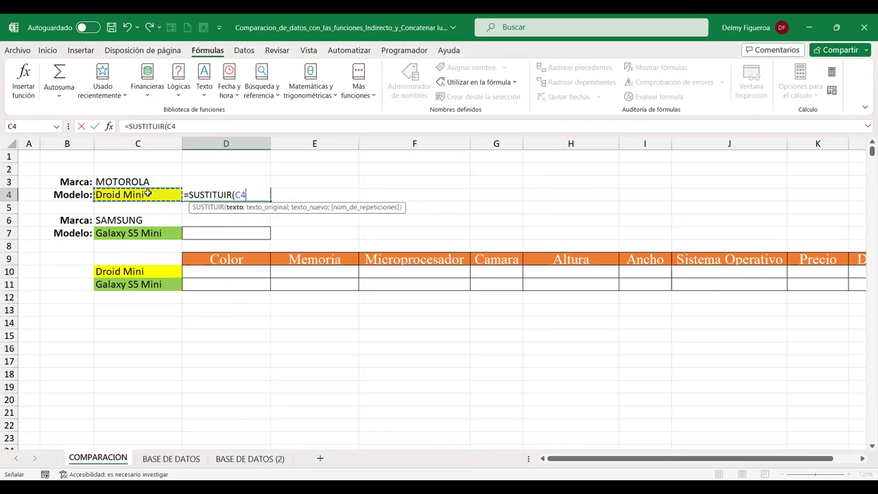
text(;" ")
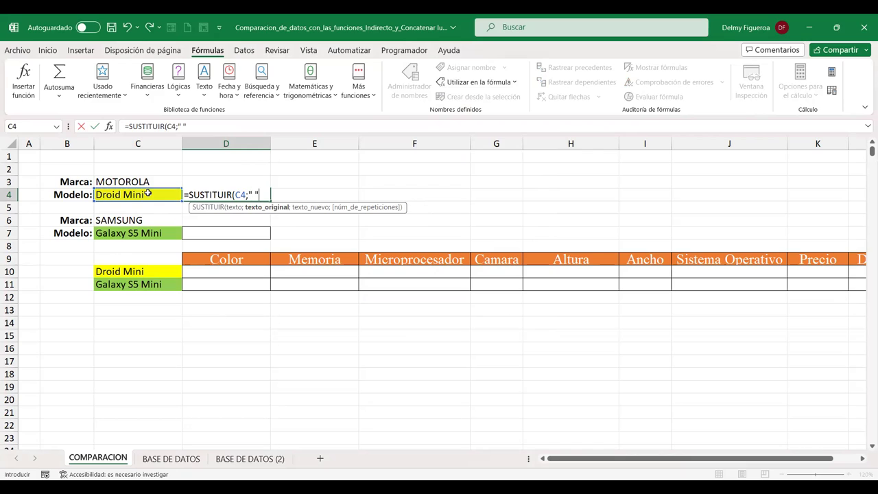
text(;"_")
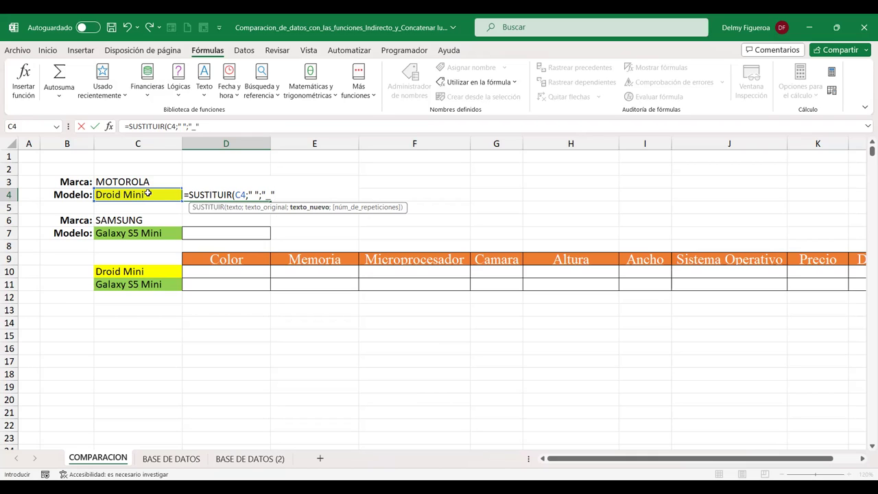
text())
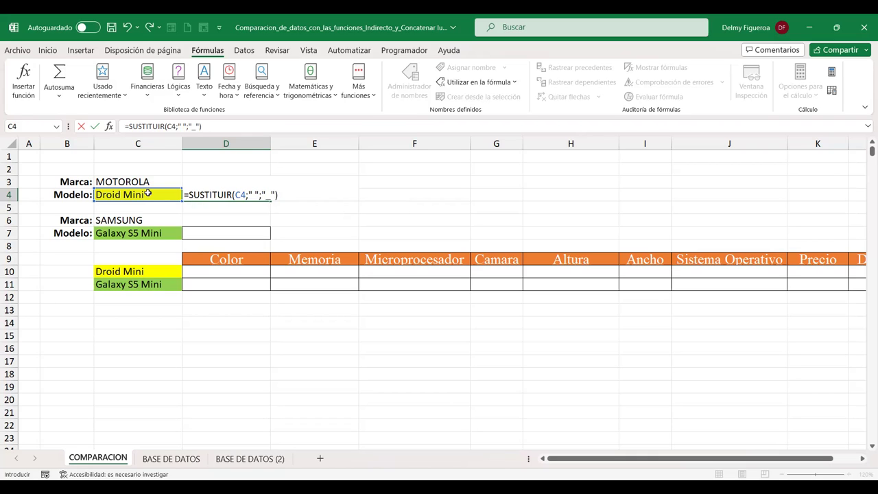
key(Return)
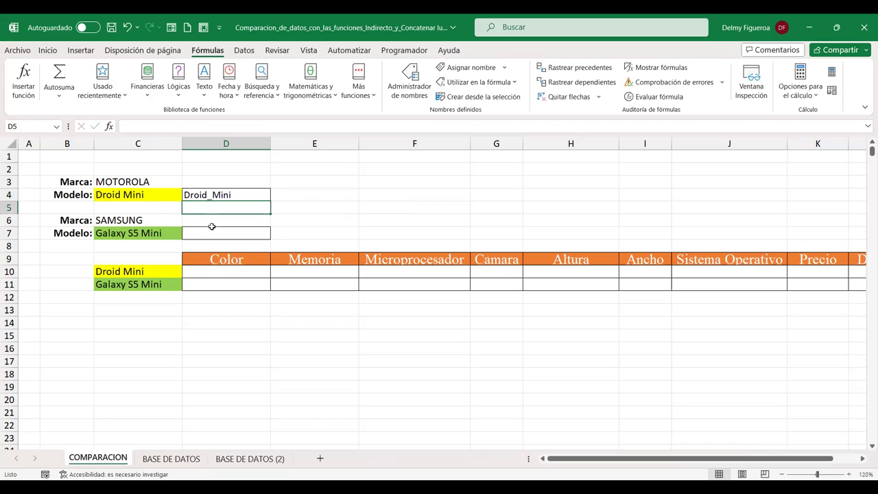
Step: Enter =SUSTITUIR(C7;" ";"_") in D7 to show Galaxy_S5_Mini
click(214, 233)
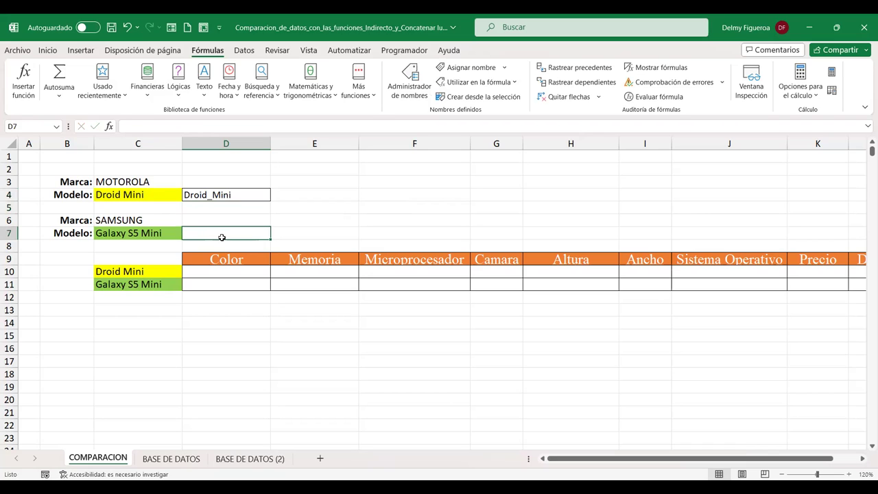
double_click(229, 235)
text(=)
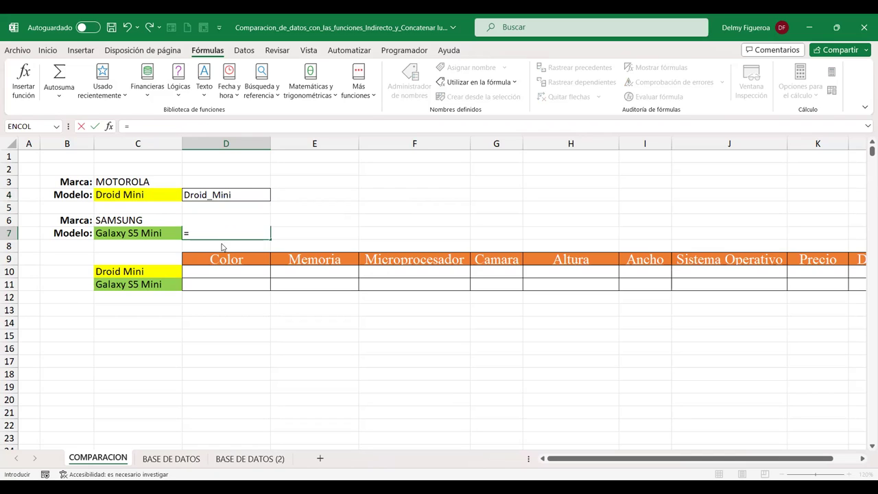
text(SUS)
double_click(214, 246)
click(148, 233)
text(;" ")
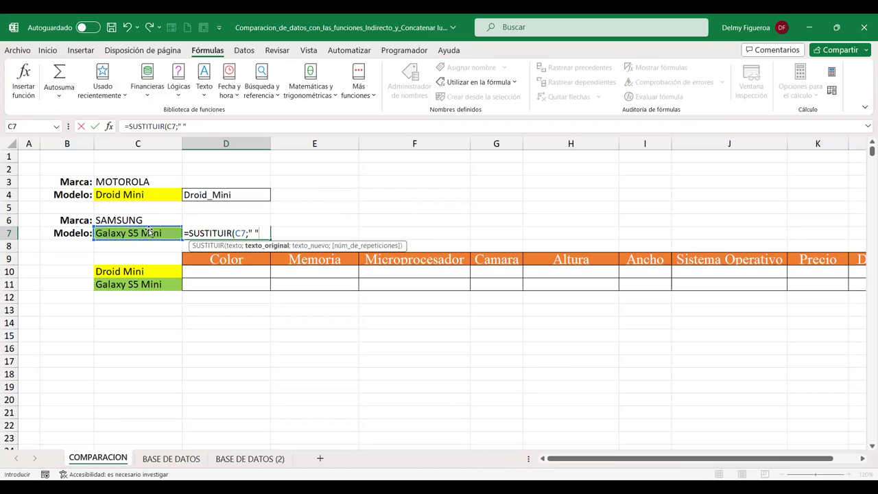
text(;"_")
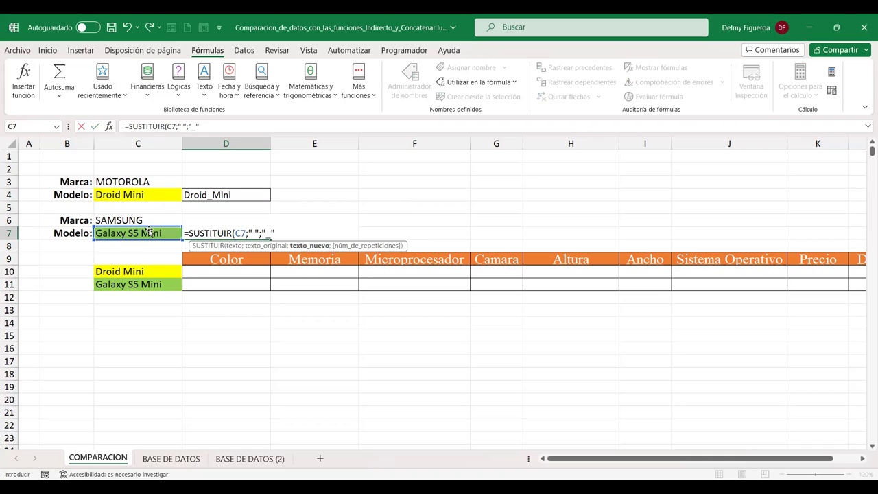
text())
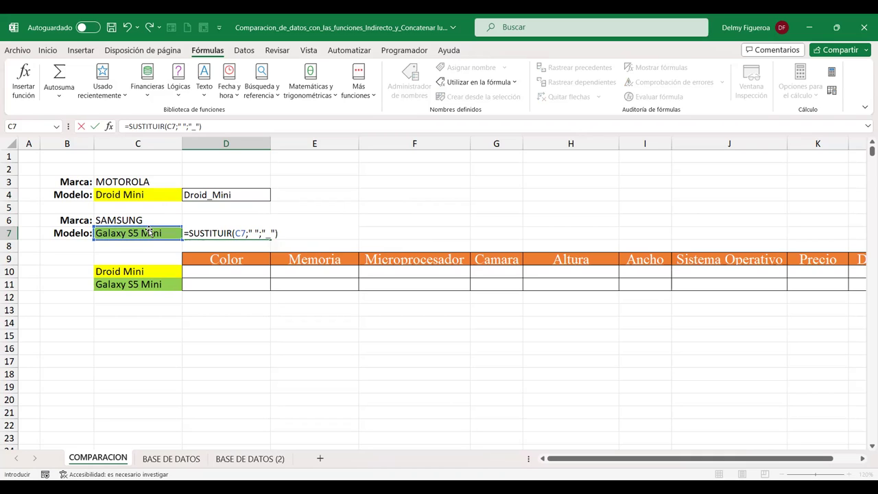
key(Return)
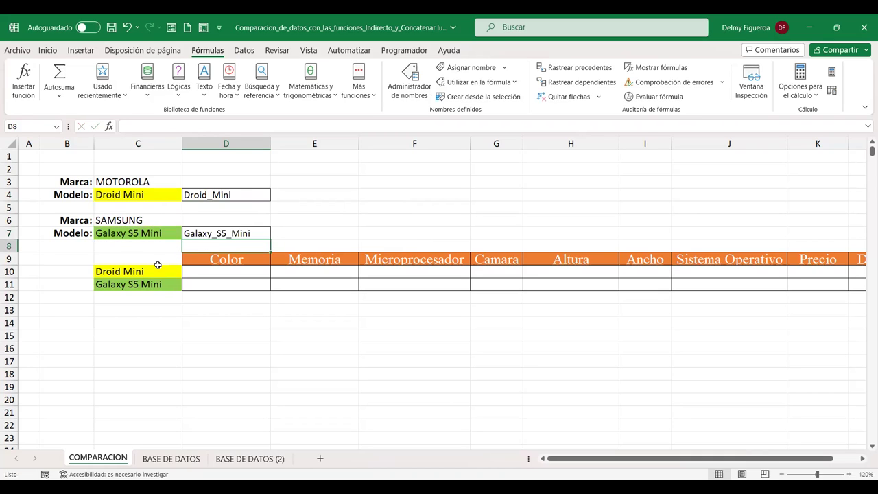
click(221, 272)
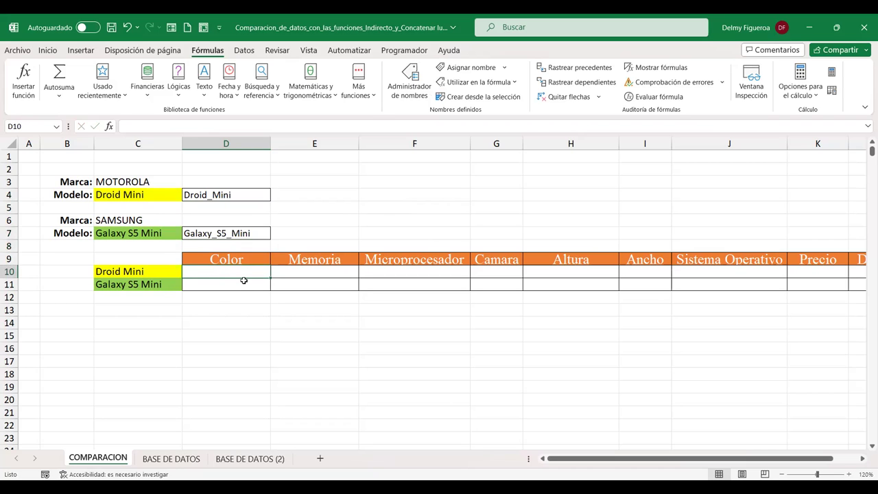
click(249, 259)
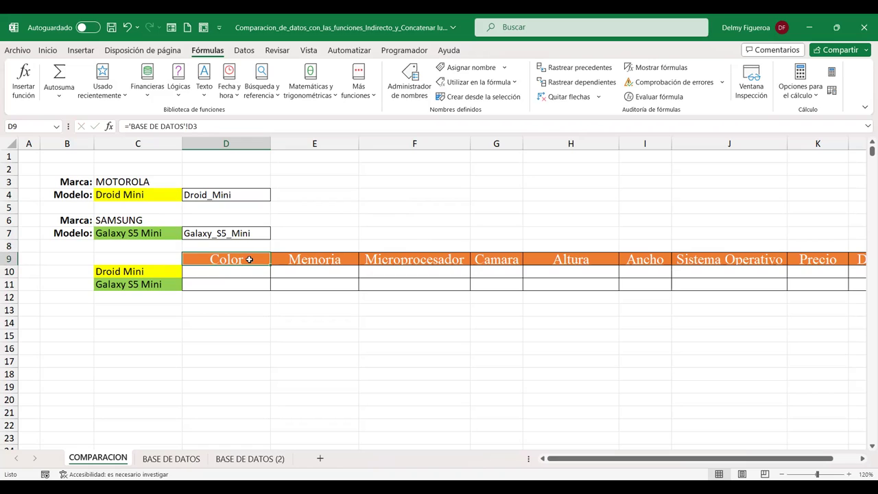
click(251, 266)
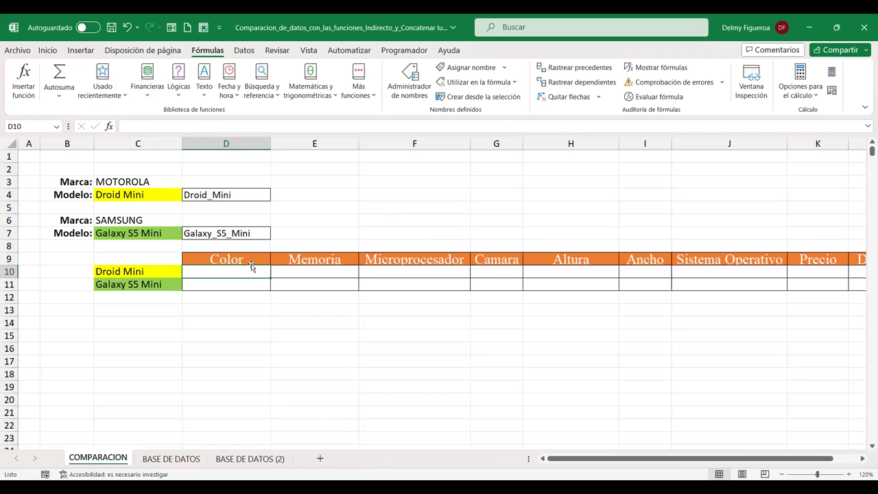
click(411, 90)
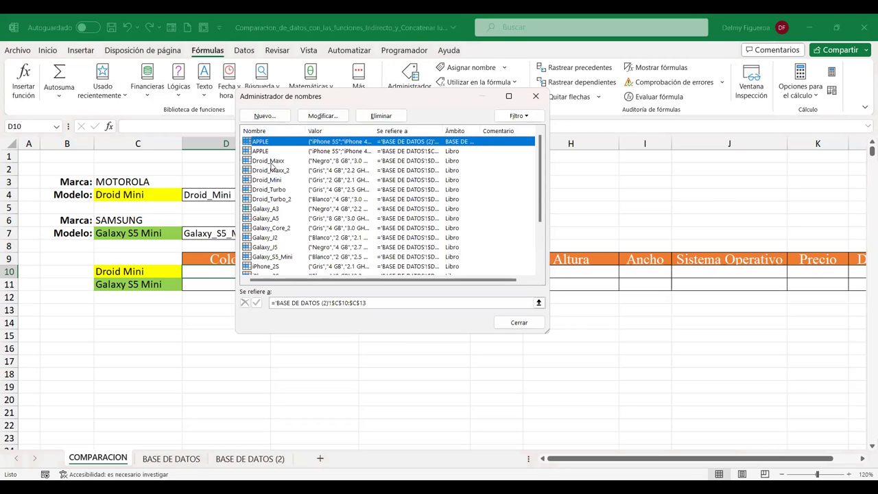
click(510, 329)
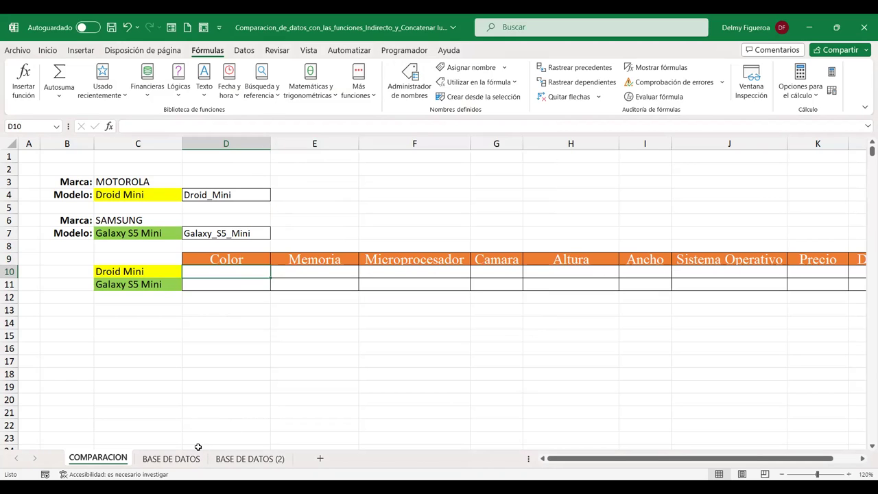
click(192, 463)
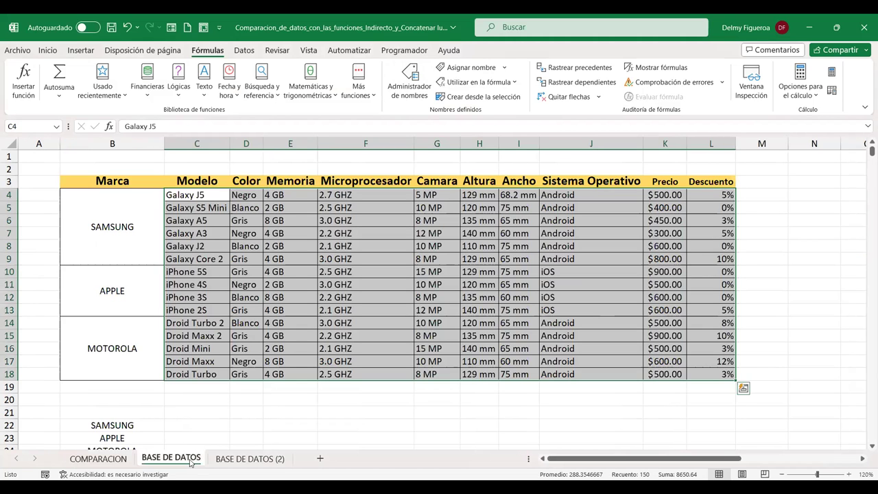
click(123, 460)
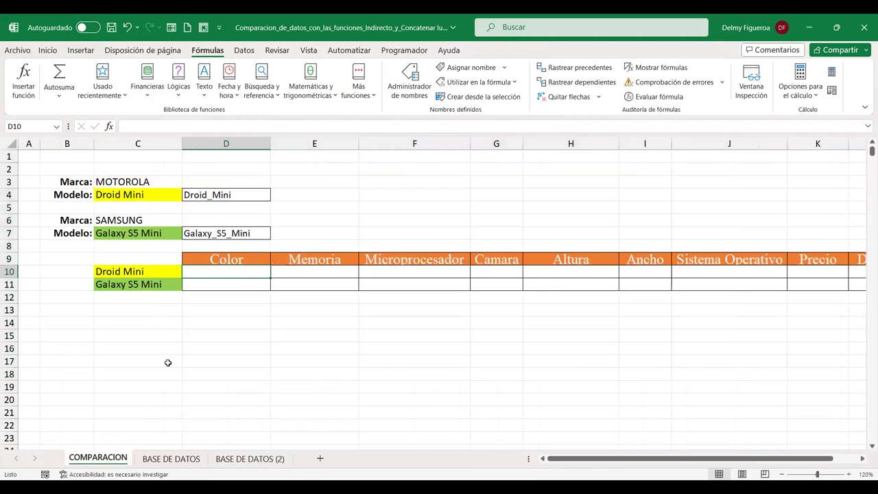
click(145, 310)
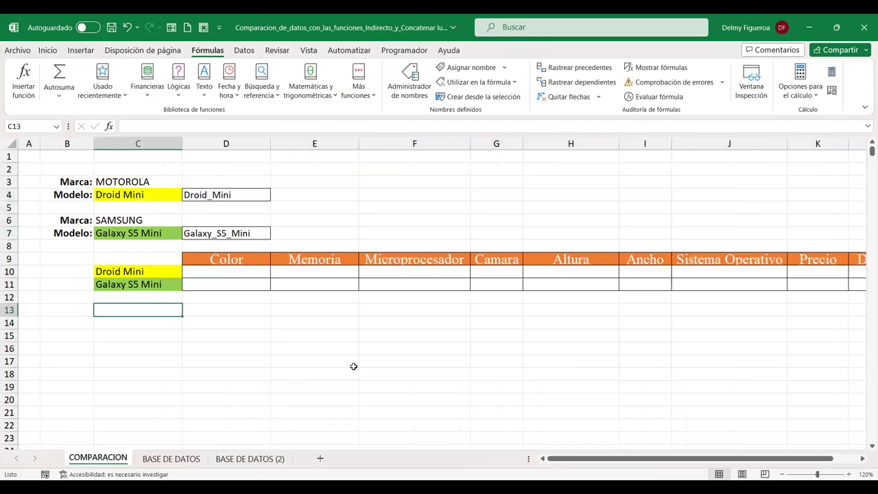
text(=)
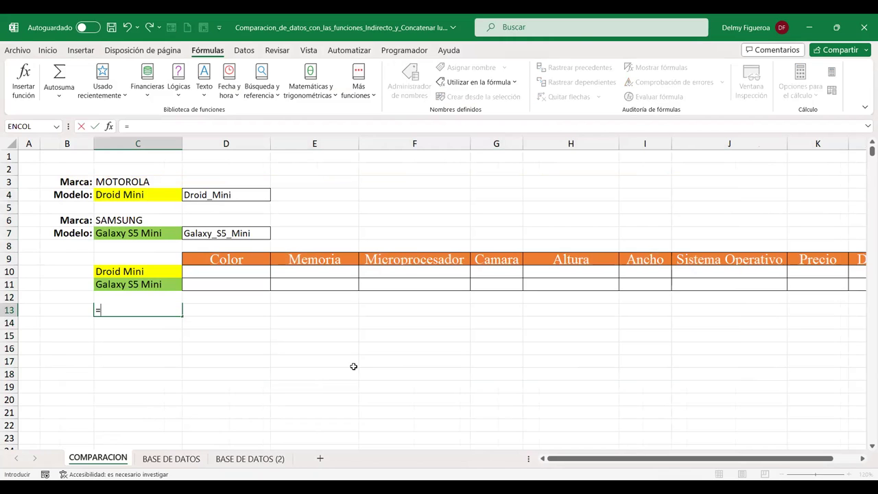
Step: Turn D13 into =INDIRECTO(D4) so Droid Mini's specs spill across row 13, Gris through 500
key(Escape)
click(225, 310)
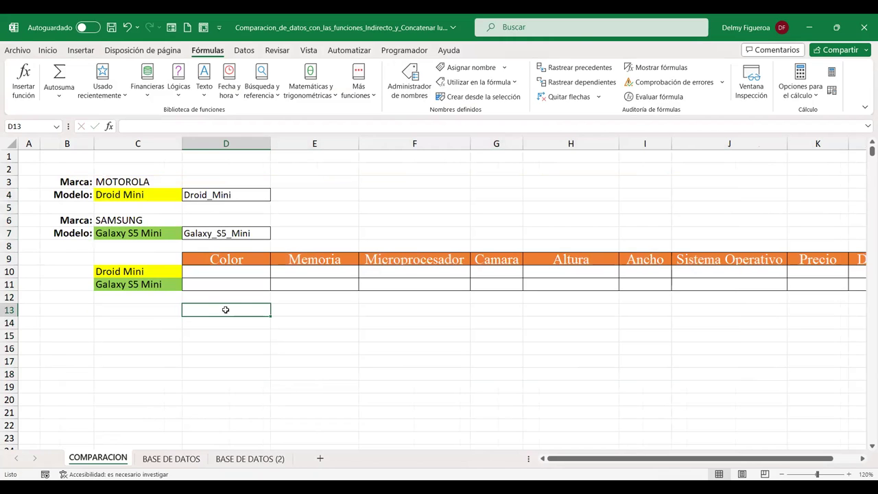
text(=)
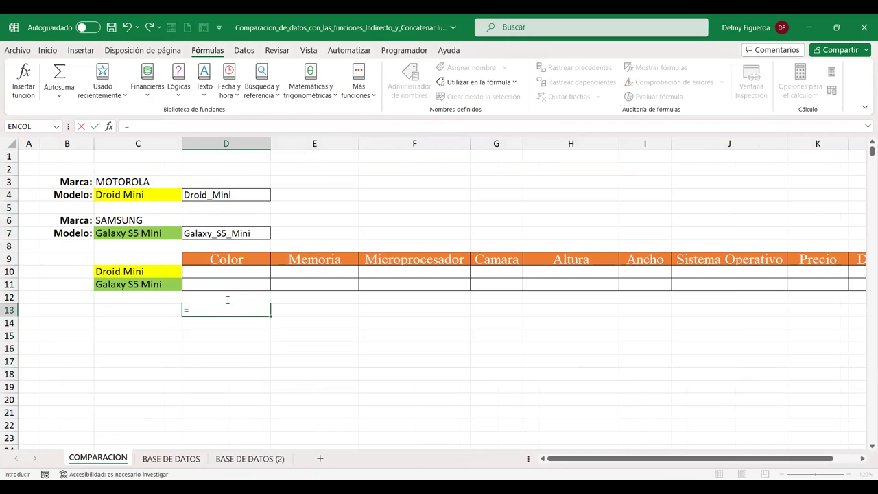
click(233, 197)
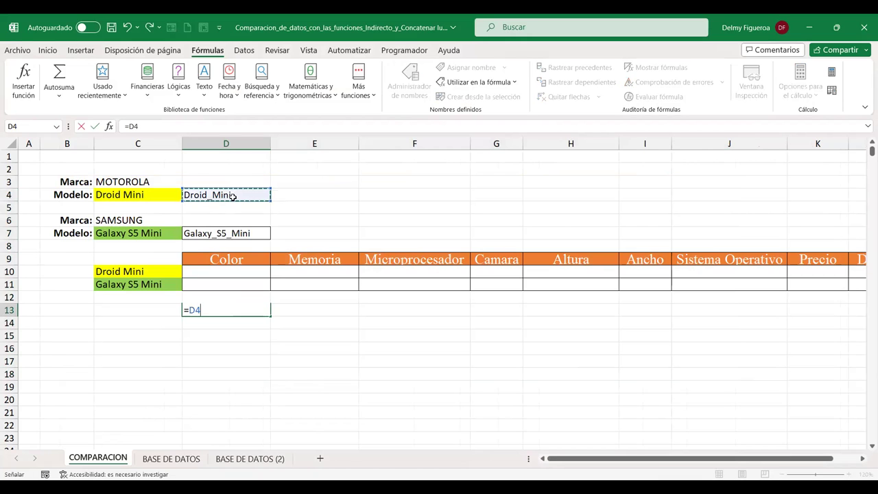
key(Return)
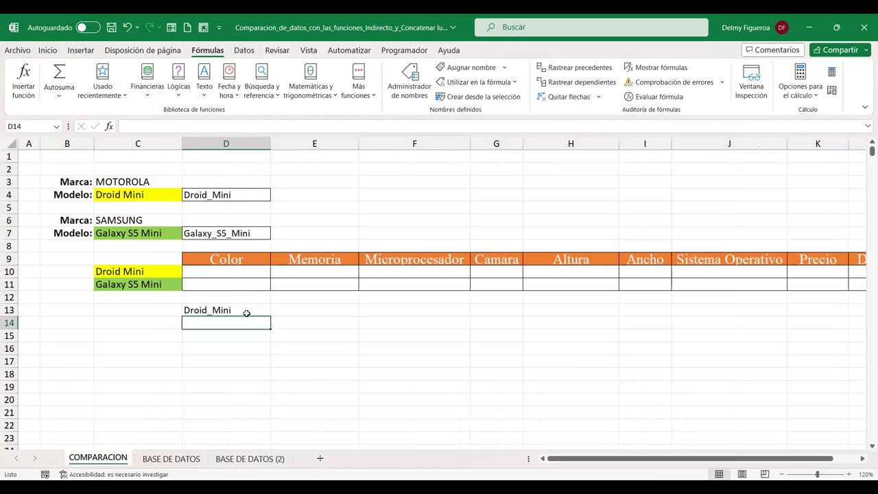
click(247, 313)
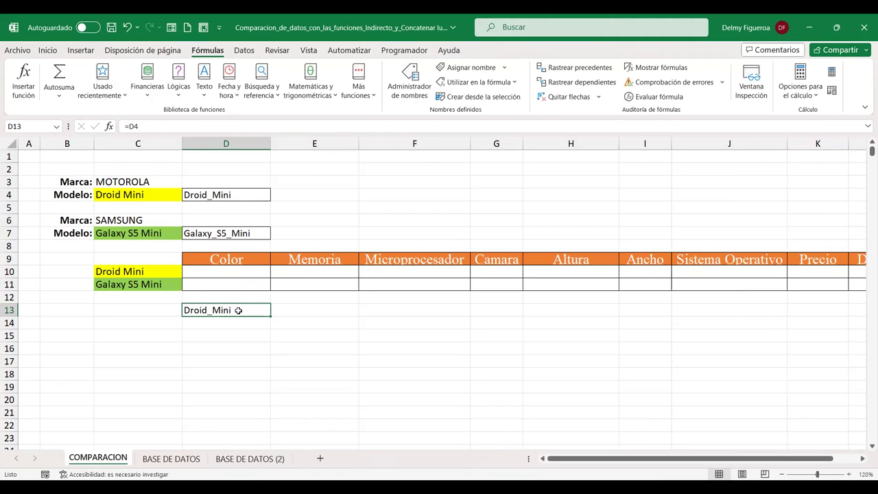
double_click(238, 310)
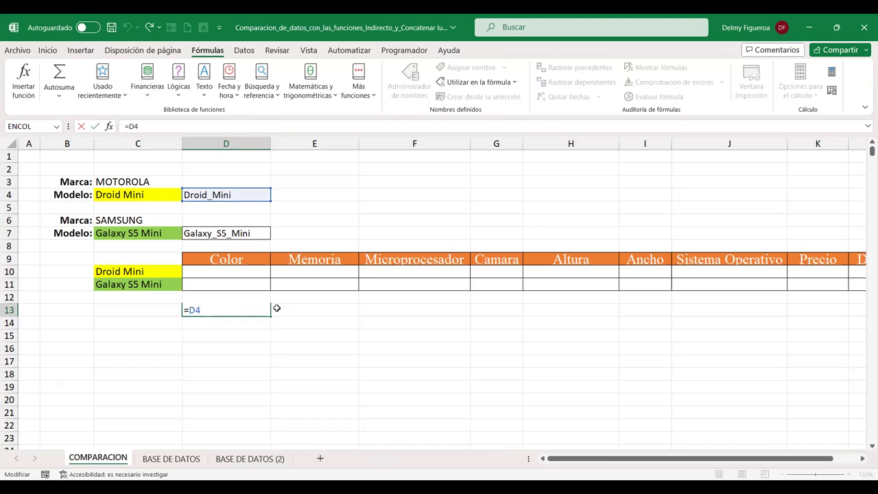
text(INDIRECTO()
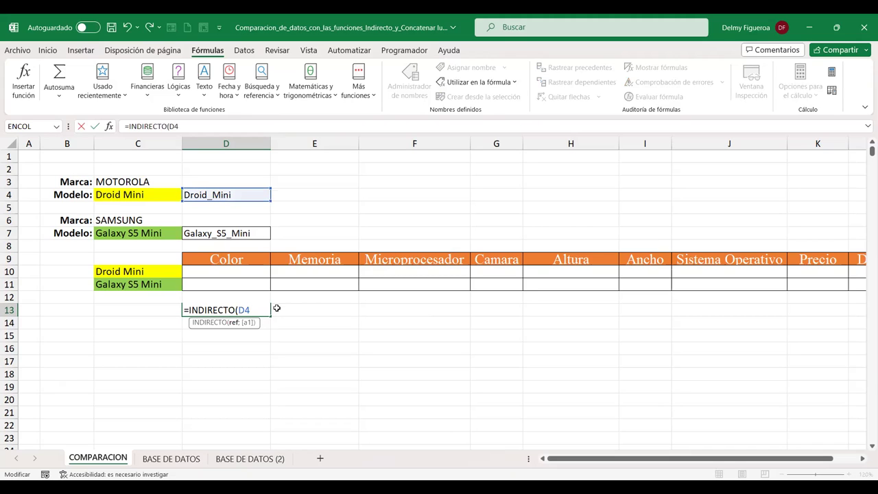
text())
key(Return)
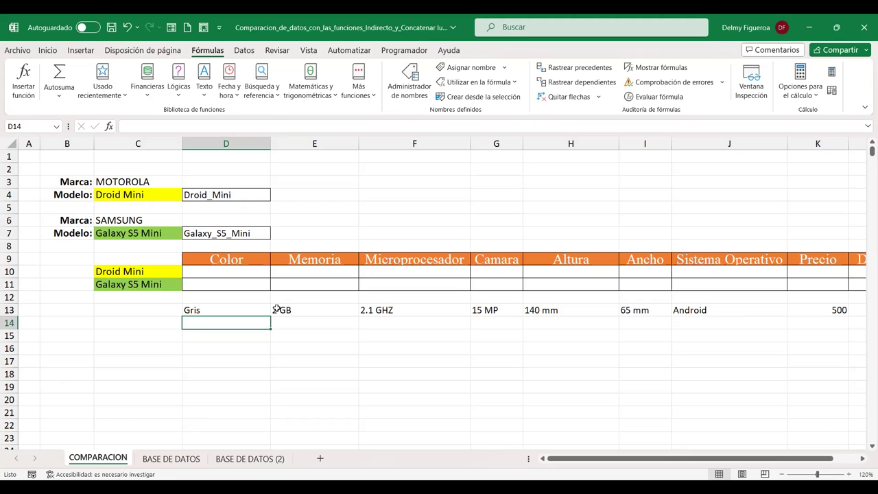
click(229, 194)
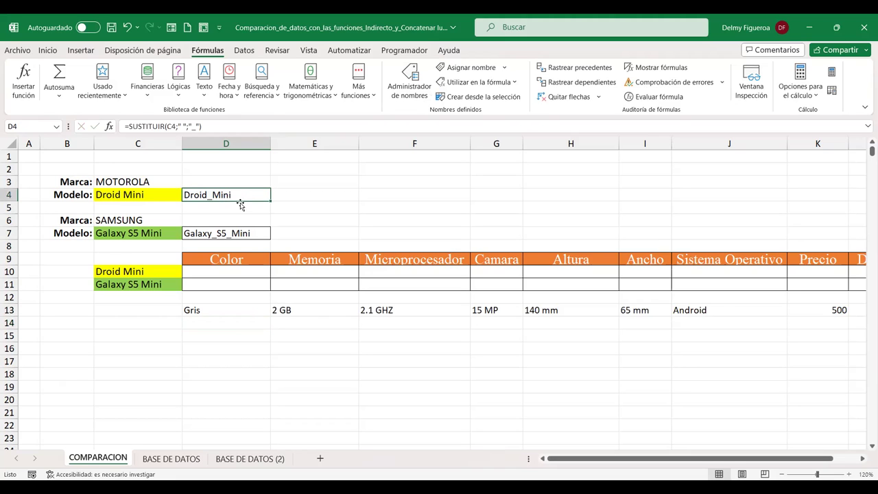
click(164, 460)
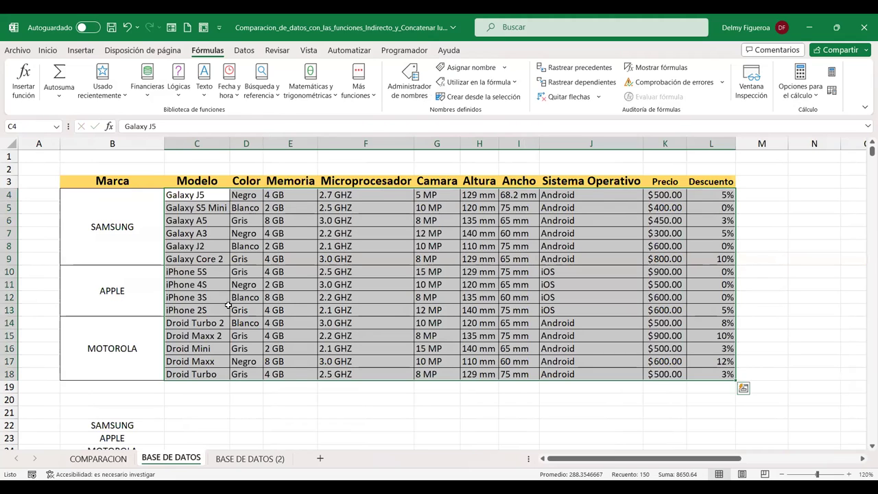
click(243, 348)
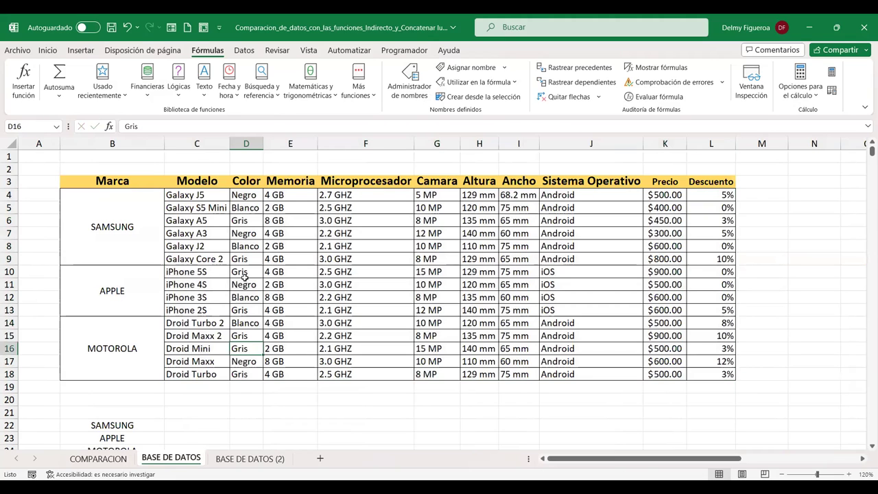
drag(251, 197, 366, 196)
drag(525, 196, 714, 196)
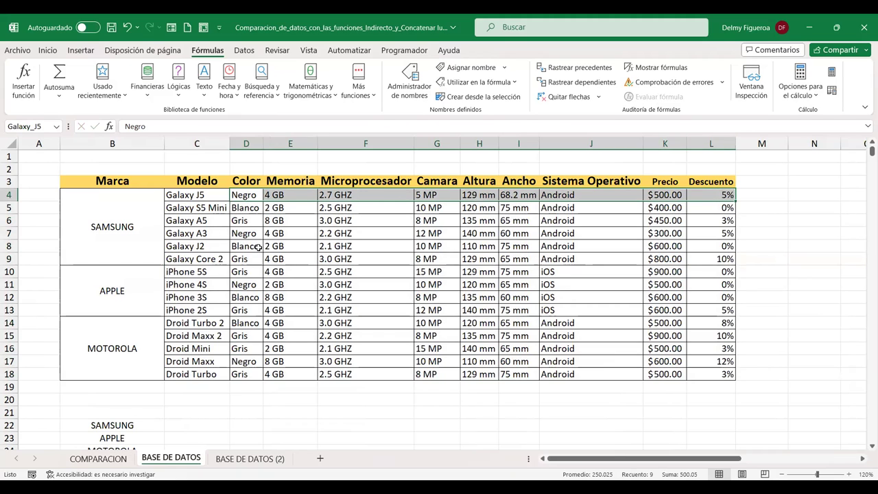
drag(256, 245, 707, 245)
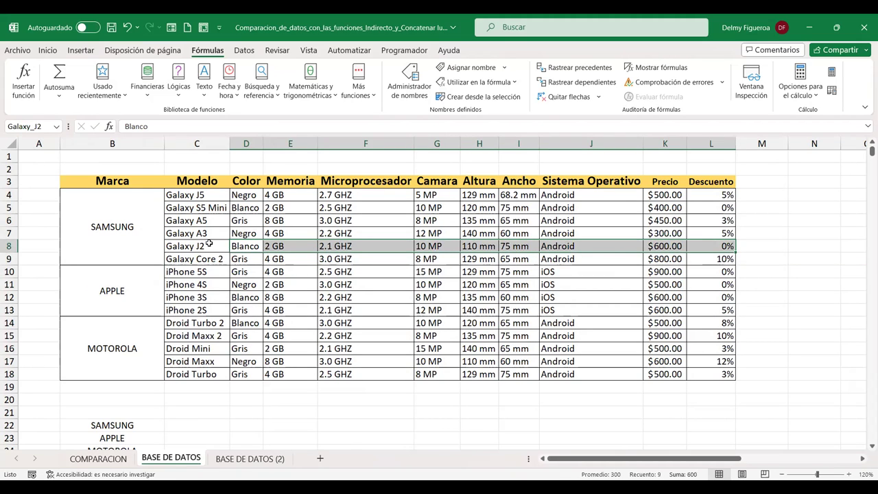
click(104, 460)
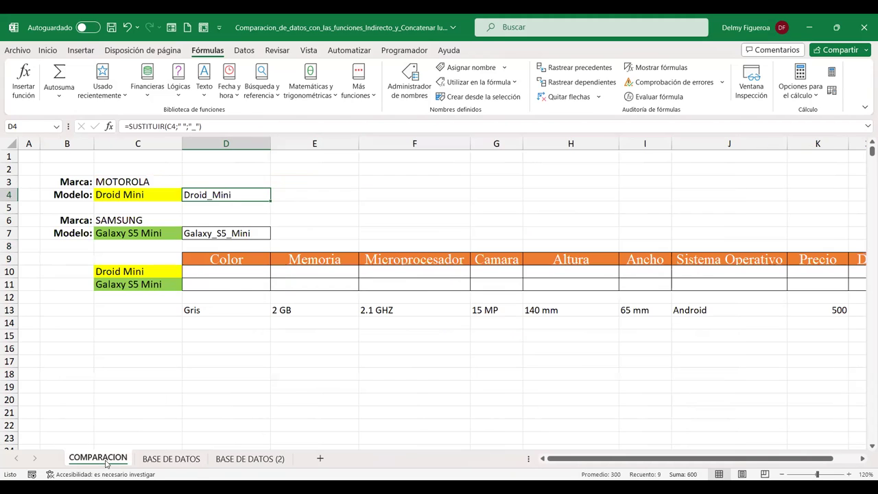
click(235, 310)
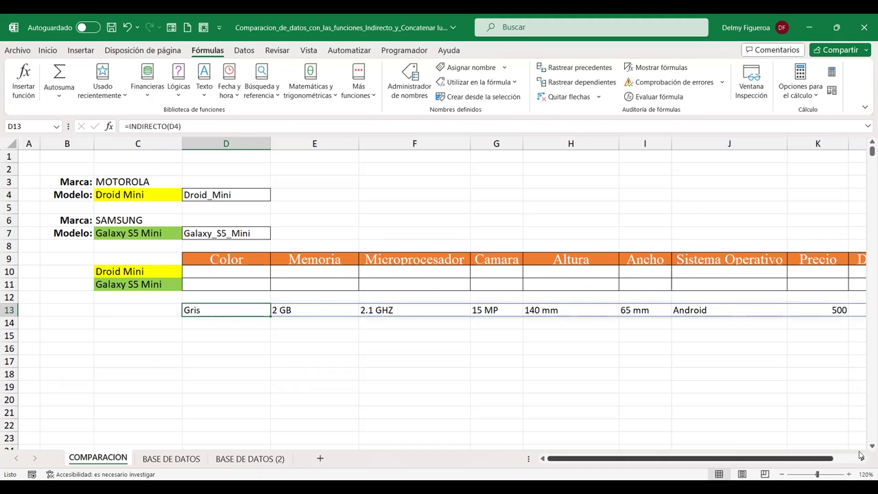
click(862, 461)
click(862, 461)
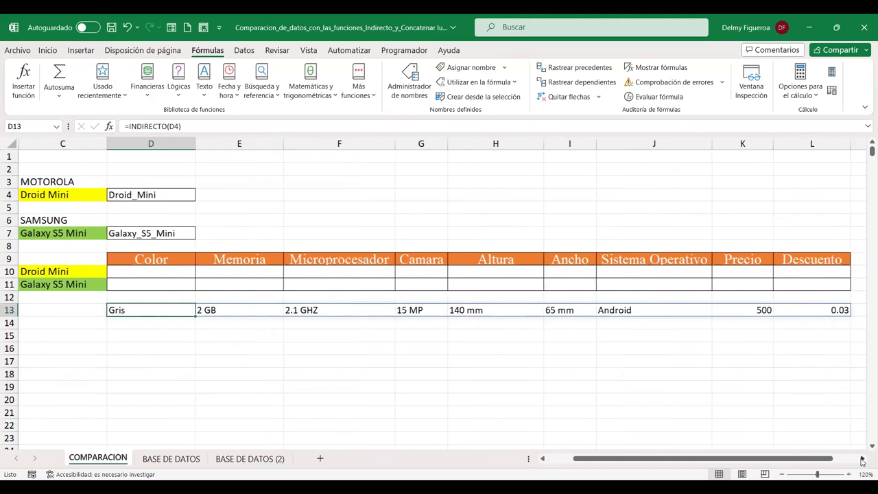
click(863, 461)
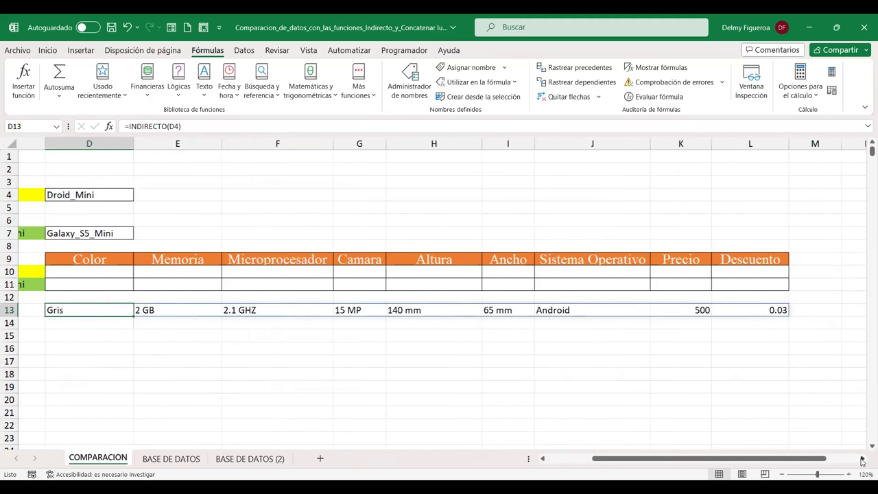
click(736, 310)
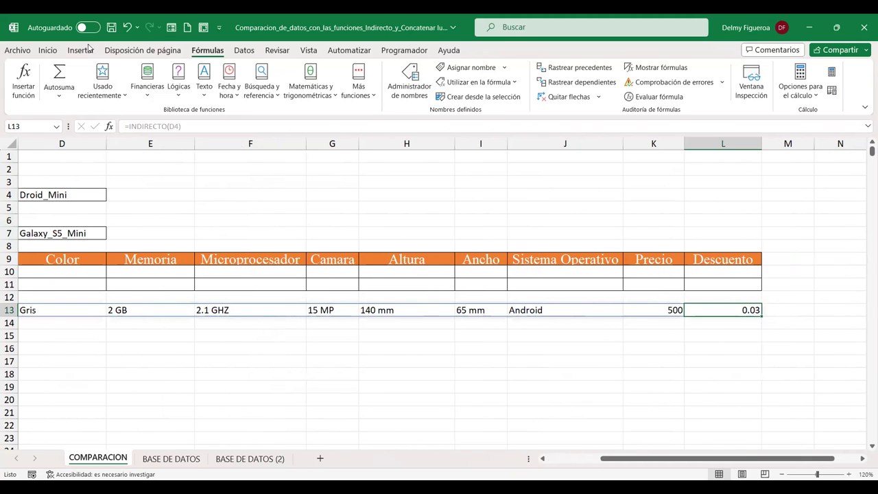
Step: Apply Percent Style to the discount in L13 so it reads 3%
click(46, 52)
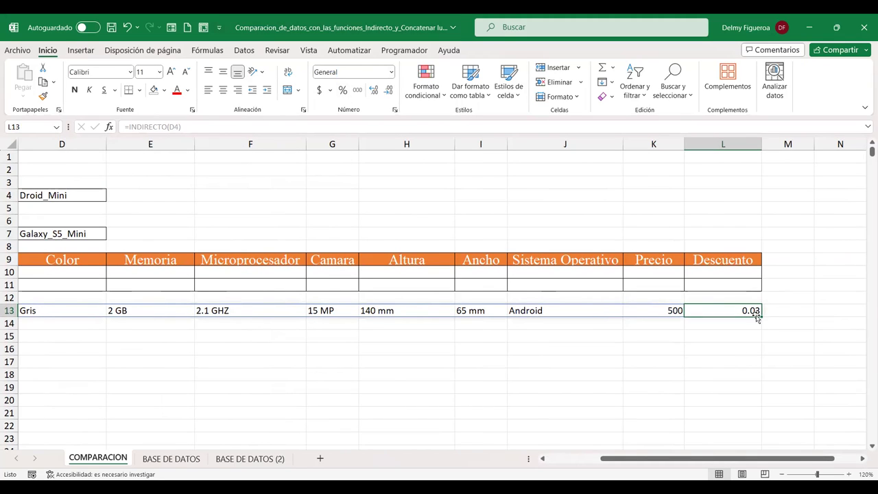
click(343, 92)
click(662, 310)
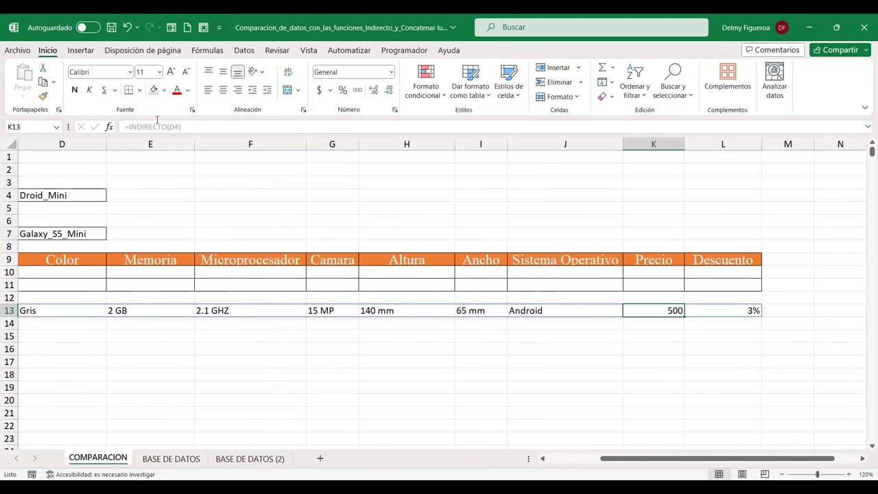
click(572, 460)
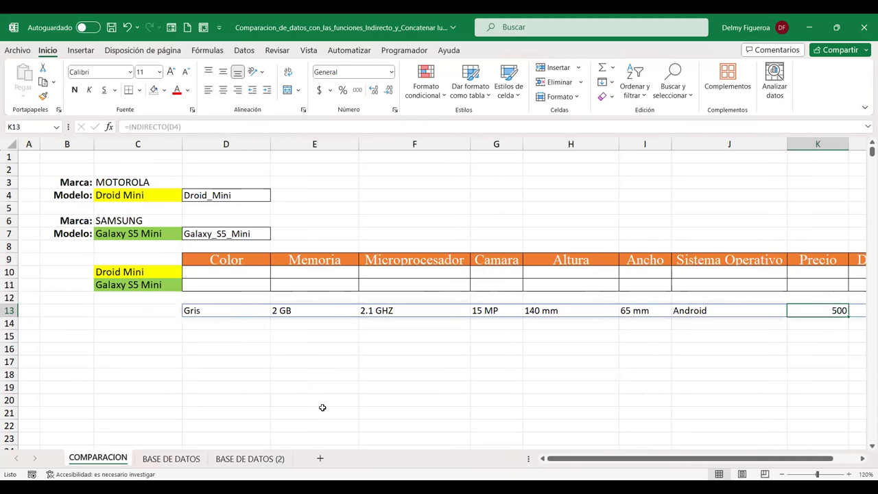
Step: Review the row 13 results and give the K13 price Accounting format, showing $ 500.00
click(238, 311)
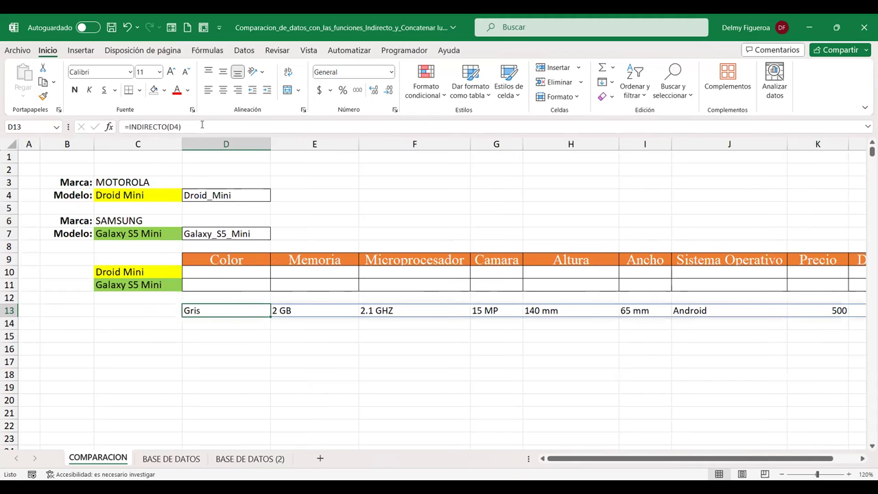
click(828, 312)
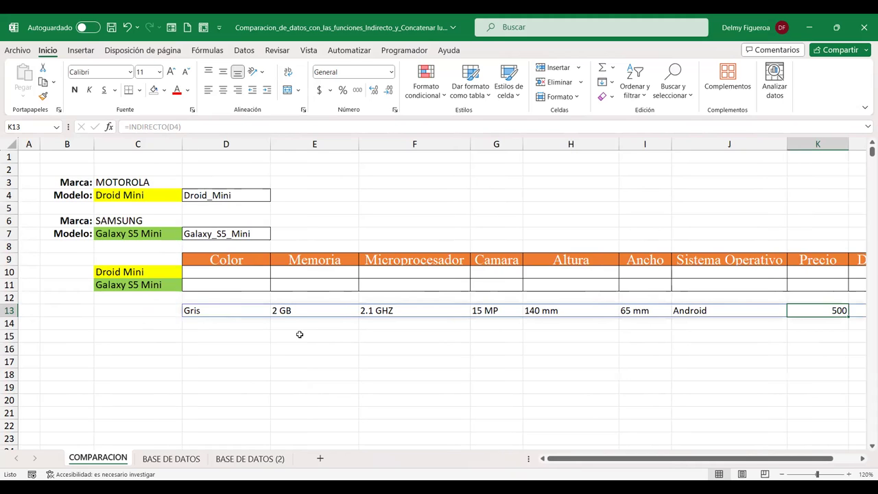
click(294, 311)
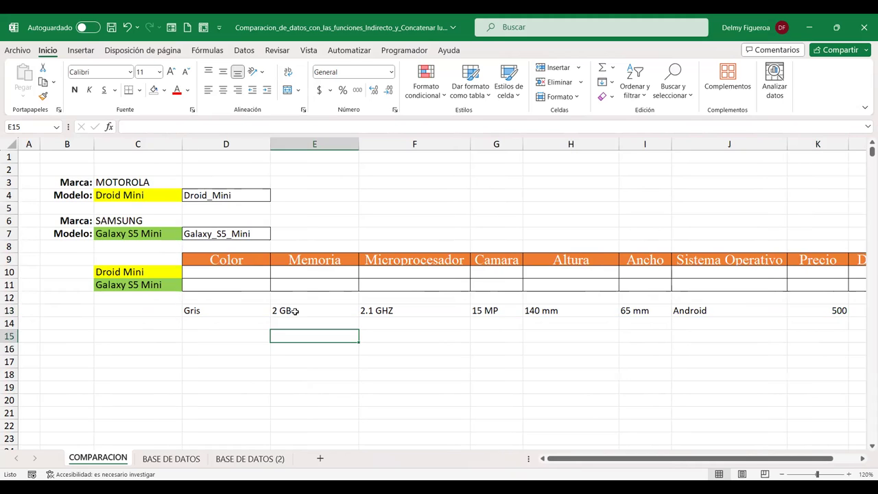
click(417, 310)
click(242, 311)
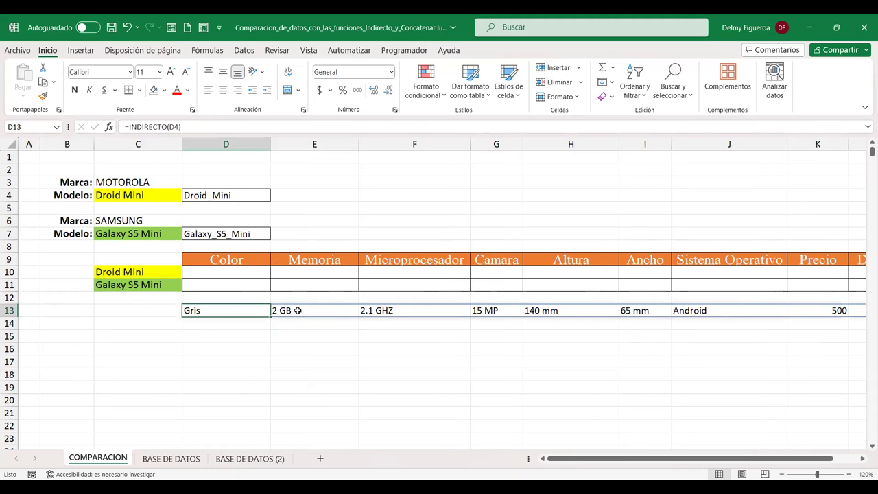
click(838, 310)
click(319, 90)
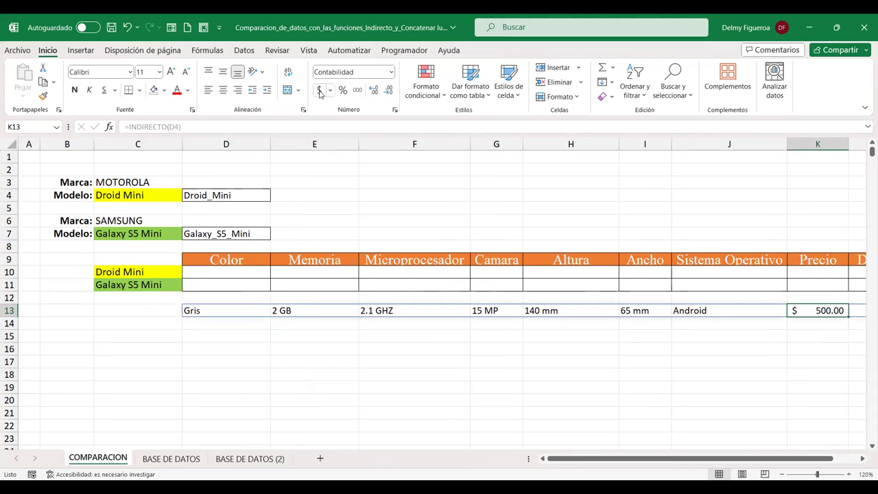
click(247, 270)
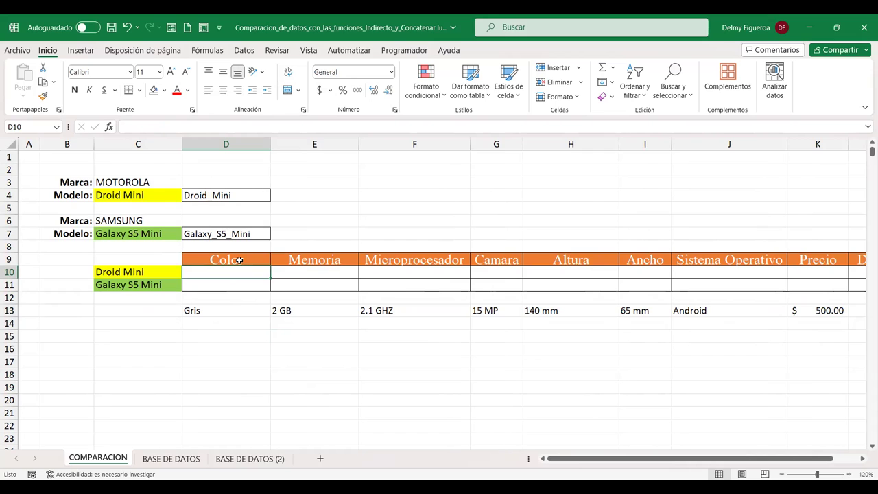
click(171, 458)
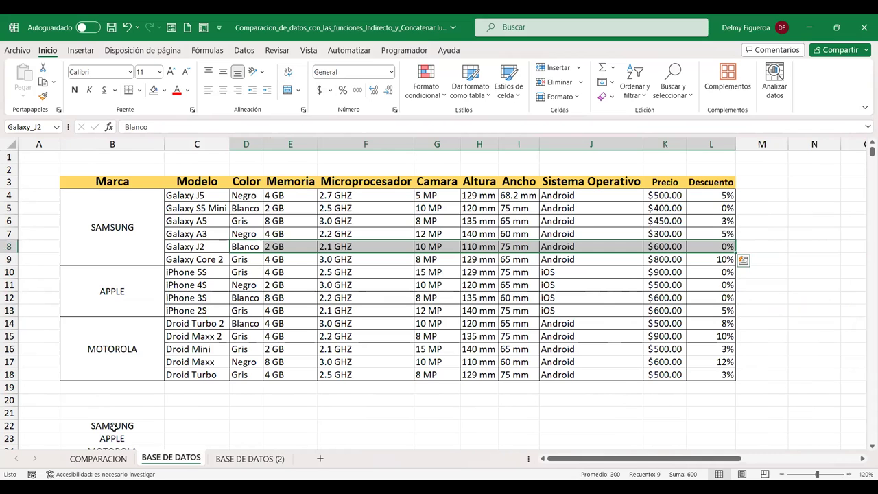
click(99, 459)
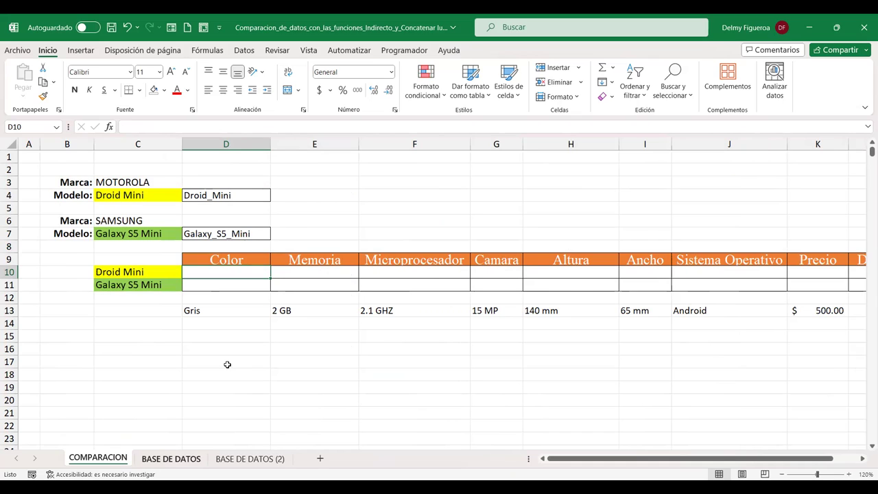
click(253, 260)
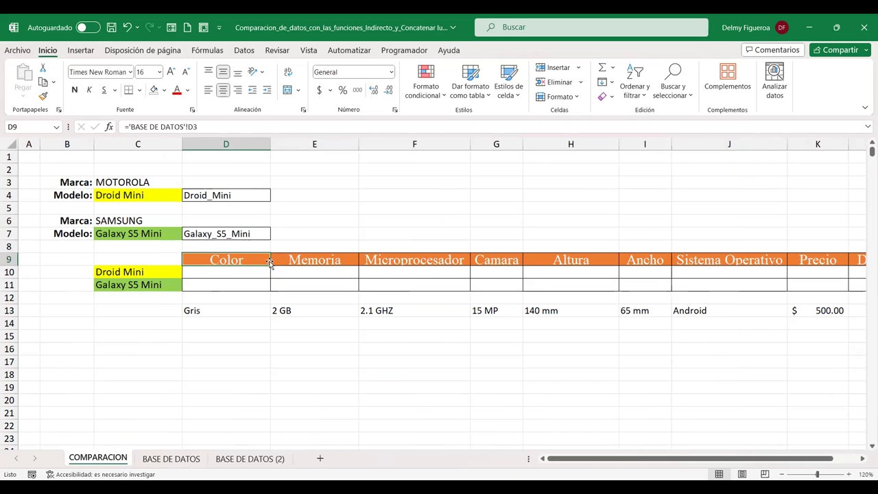
click(208, 50)
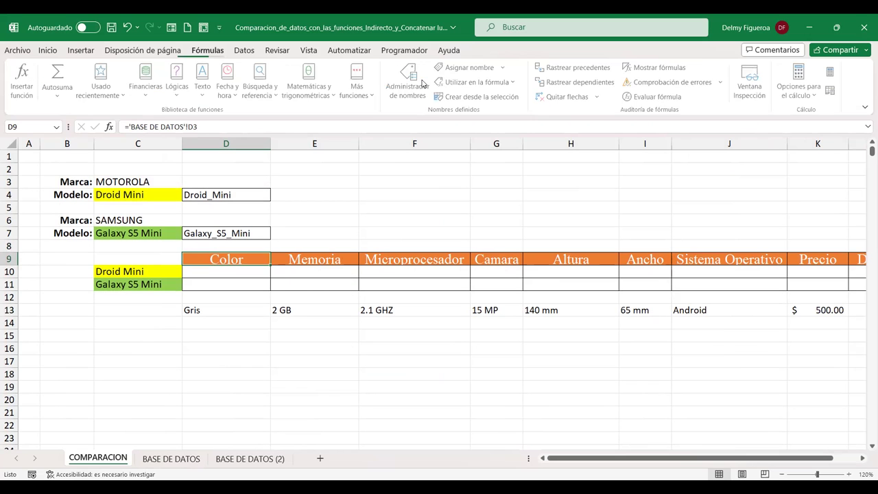
click(416, 92)
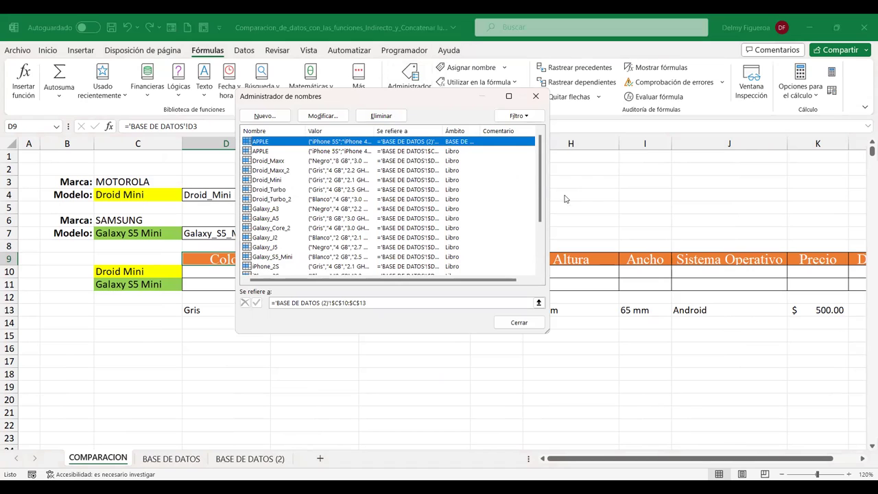
drag(541, 186, 540, 232)
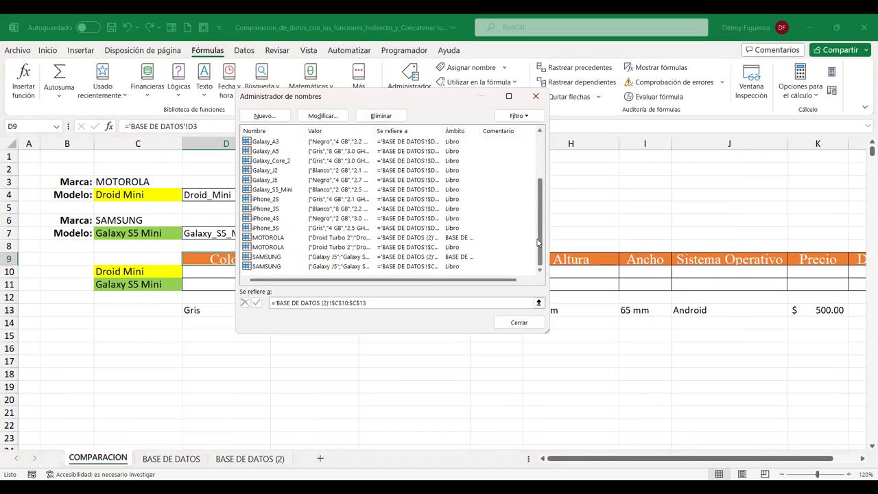
click(519, 323)
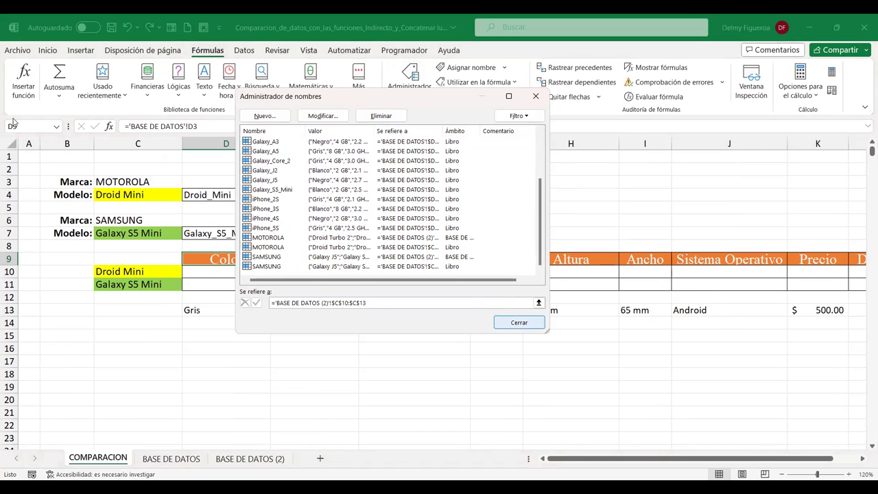
click(57, 127)
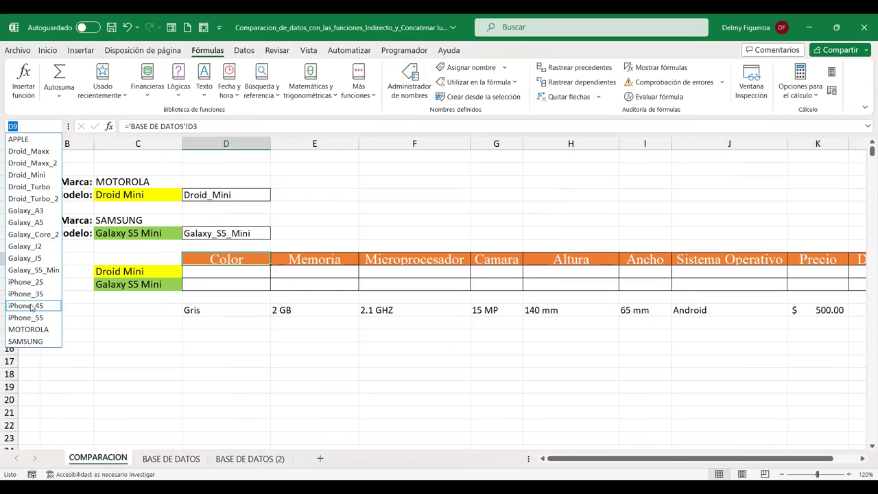
key(Escape)
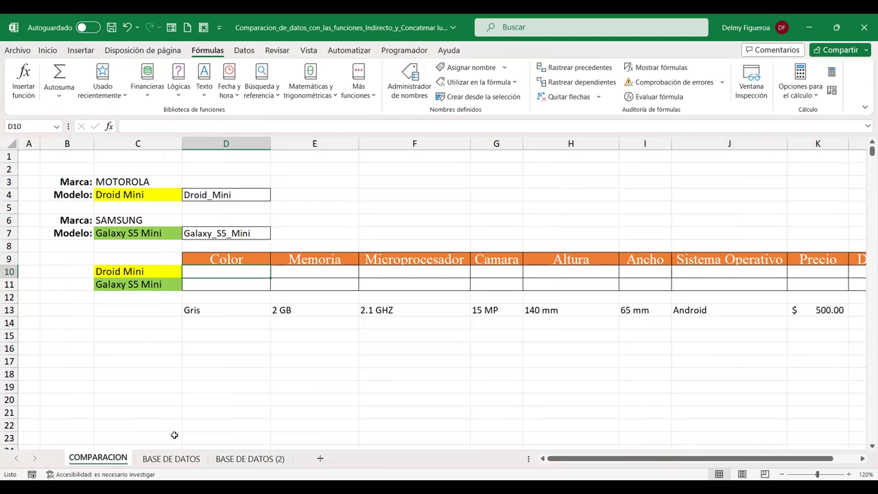
Step: Compare the BASE DE DATOS headers with the Memoria header formula on COMPARACION
click(175, 459)
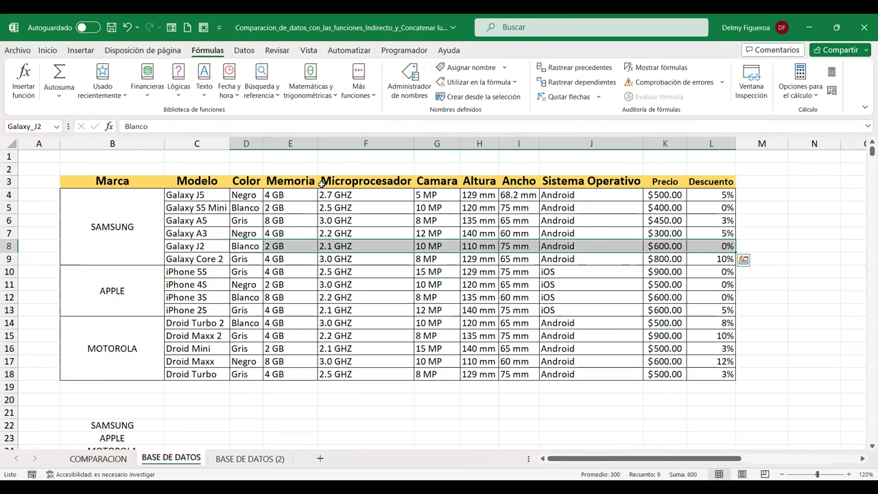
click(320, 184)
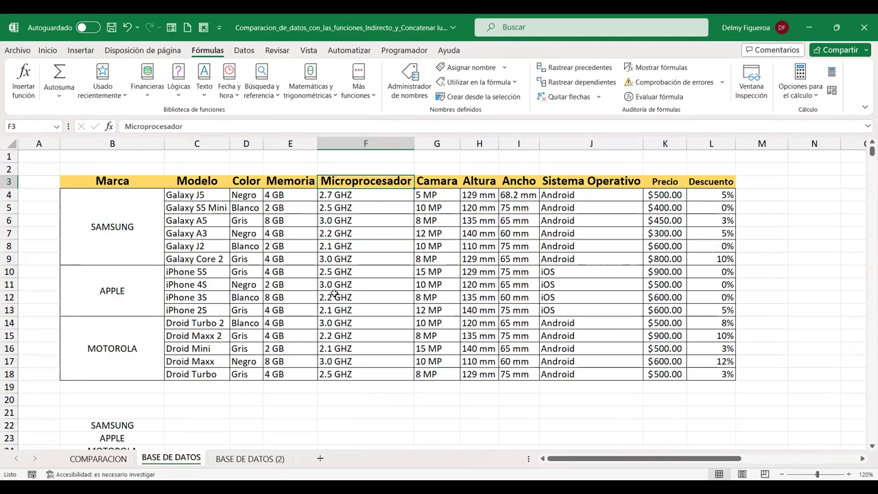
click(116, 462)
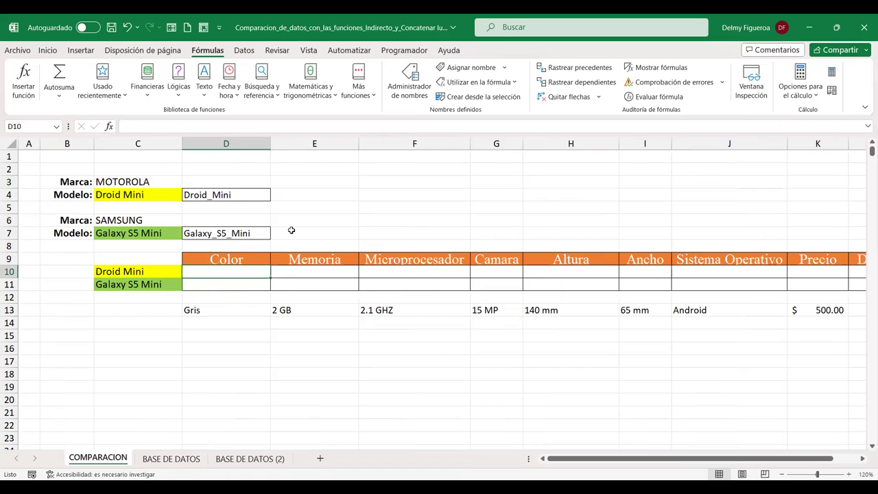
click(249, 258)
click(327, 258)
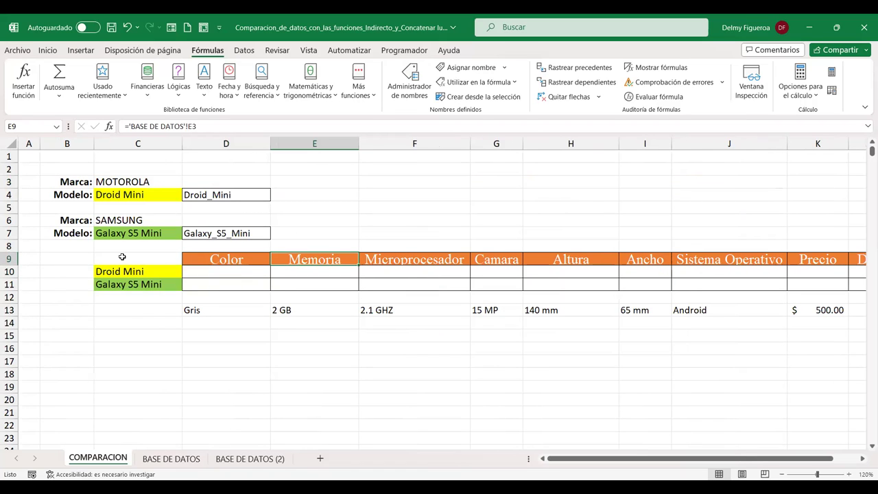
Step: On BASE DE DATOS, select C3:L18 from the Modelo header to the last Descuento value
click(187, 464)
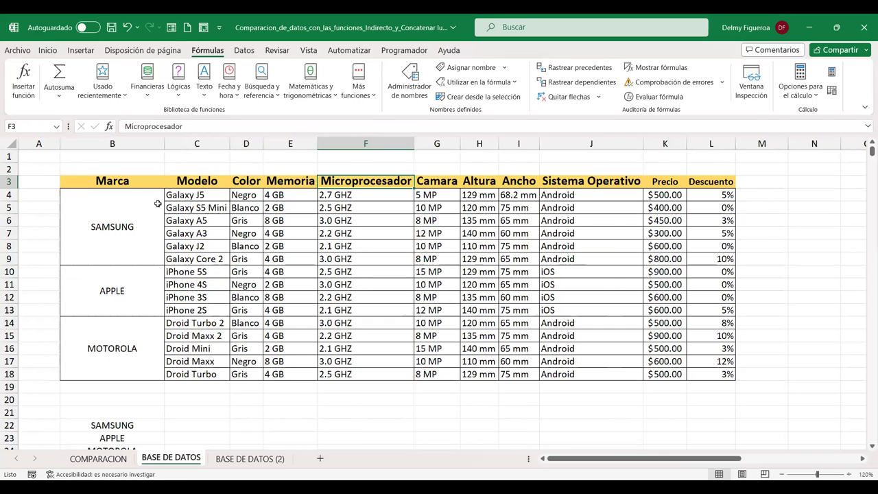
click(109, 458)
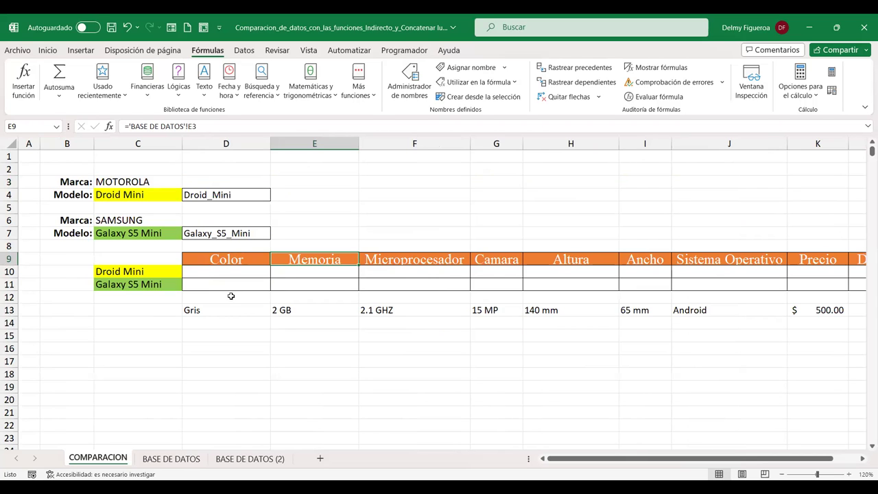
click(198, 465)
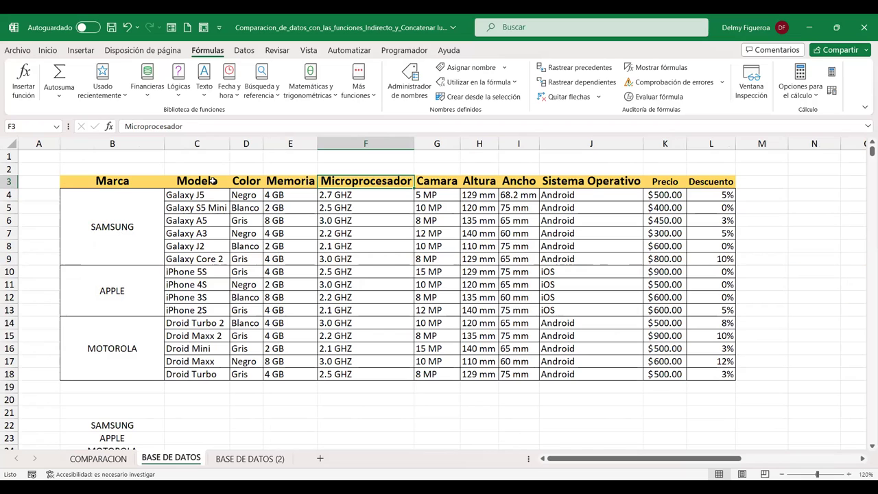
mouse_move(214, 181)
mouse_down()
mouse_move(618, 224)
mouse_move(712, 376)
mouse_up()
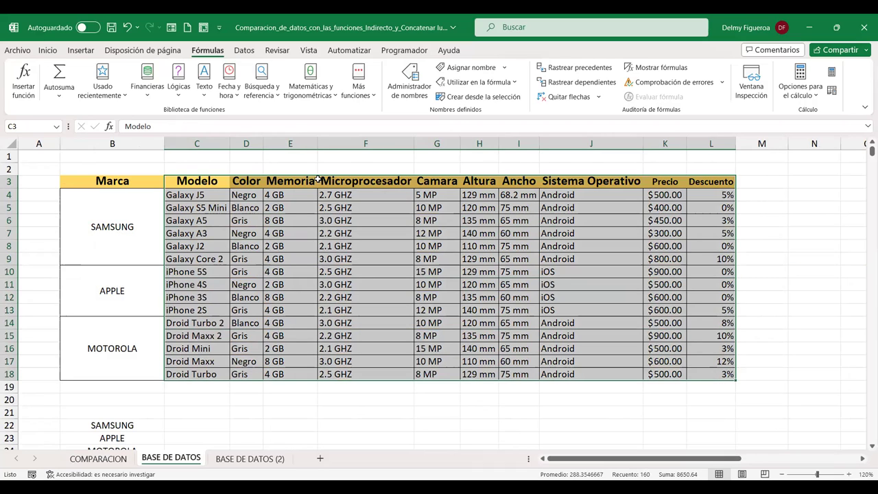
mouse_move(710, 369)
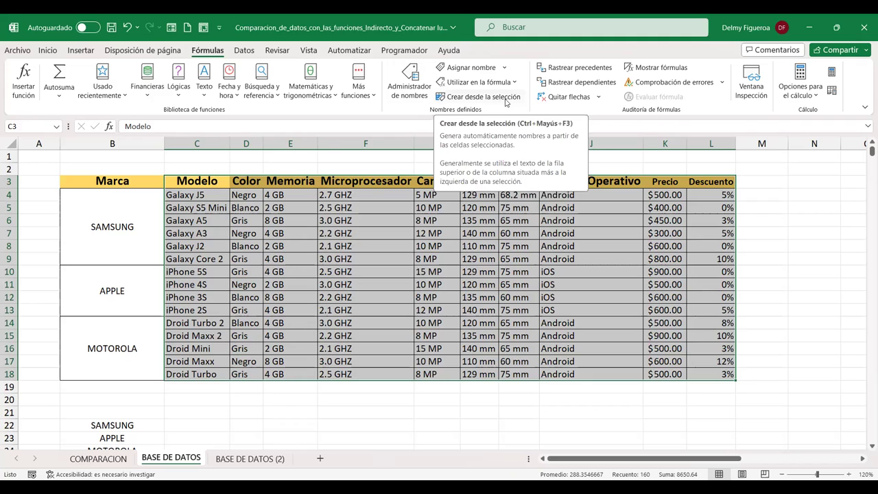
Step: Create names from the top row only (Color, Memoria, Precio, Descuento), then jump to Color via the Name Box
click(506, 100)
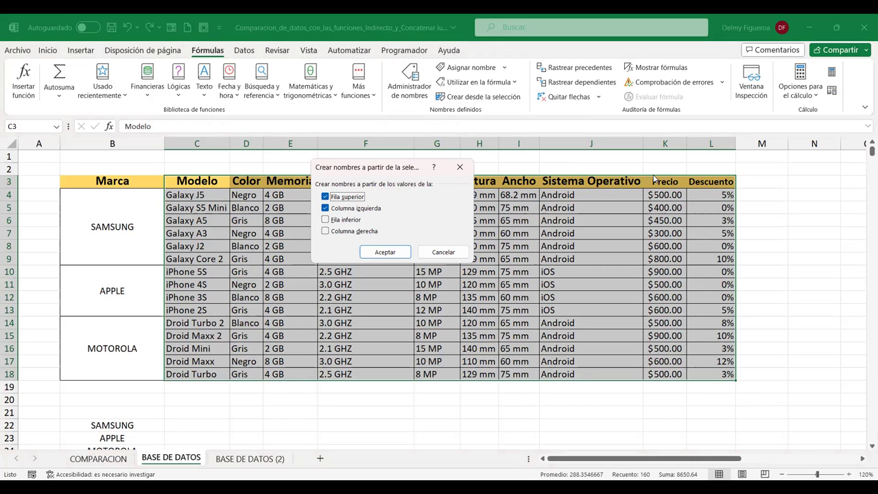
click(325, 209)
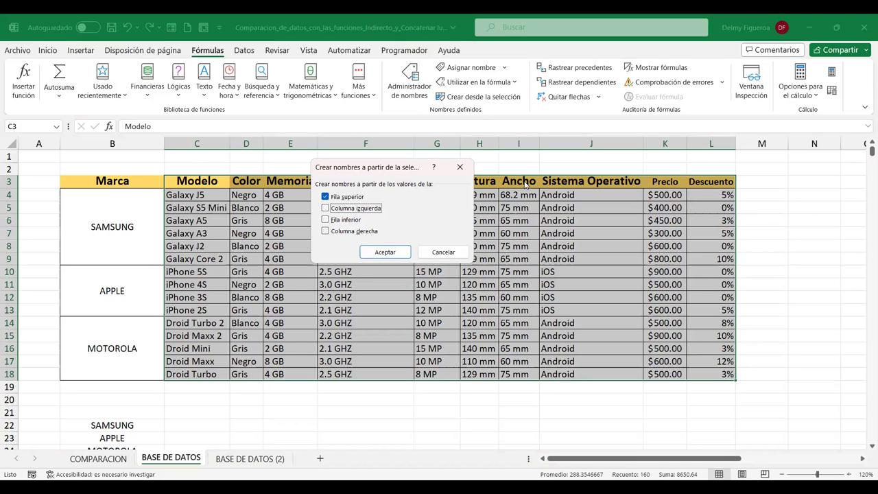
click(385, 252)
key(Return)
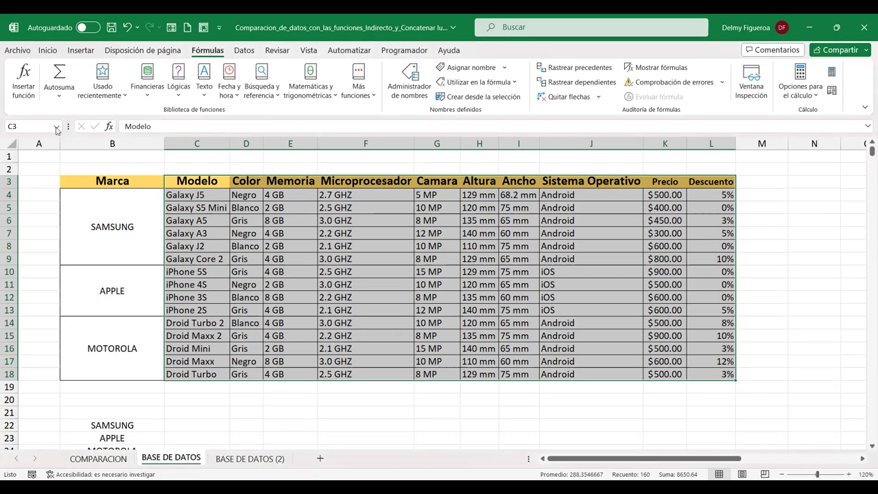
click(56, 126)
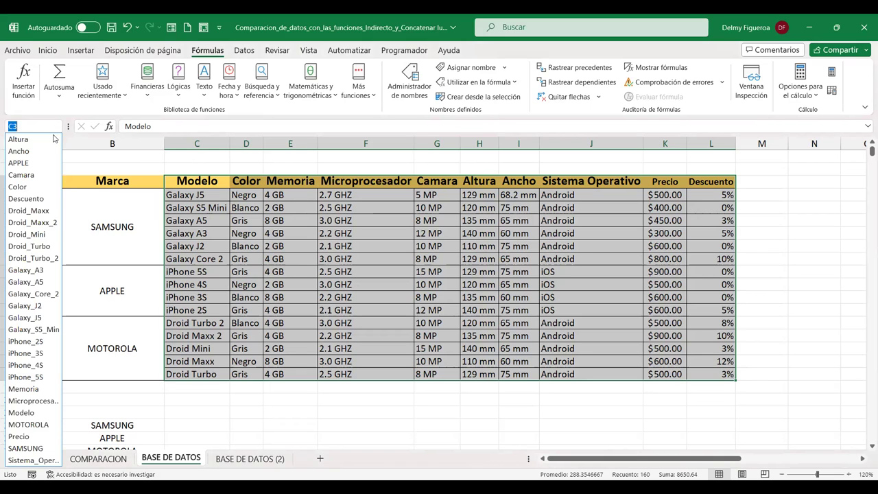
click(28, 192)
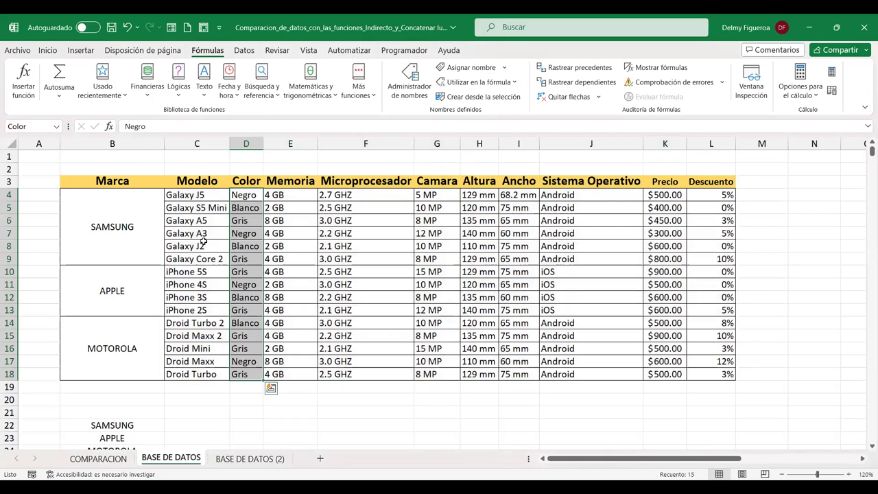
Step: Back on COMPARACION, abandon a draft =INDIRECTO(D4 in D10 and recommit D13's formula showing Gris
click(98, 458)
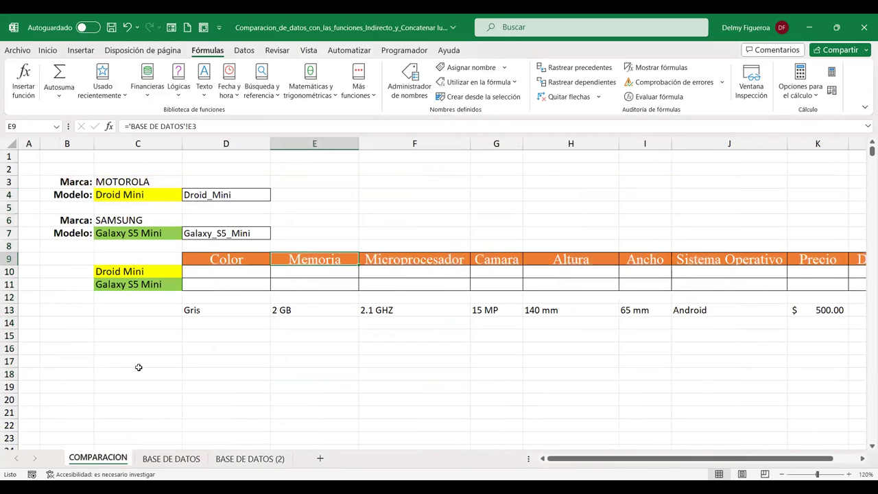
click(213, 272)
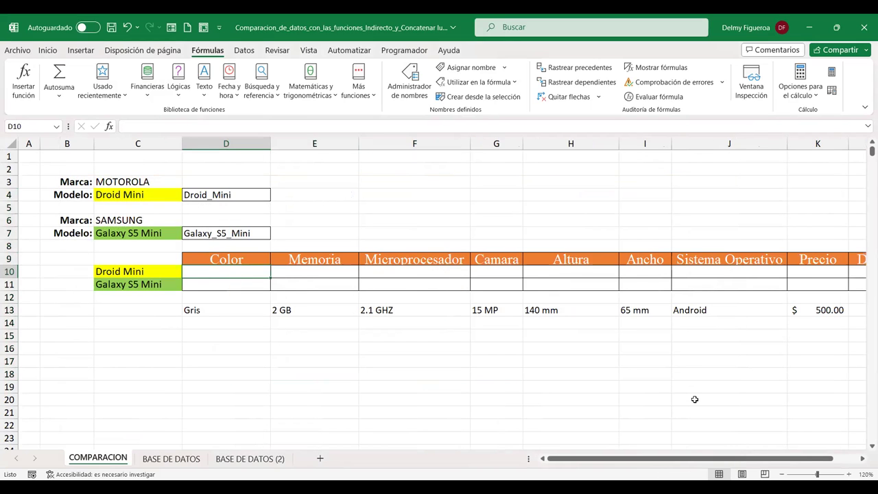
text(=I)
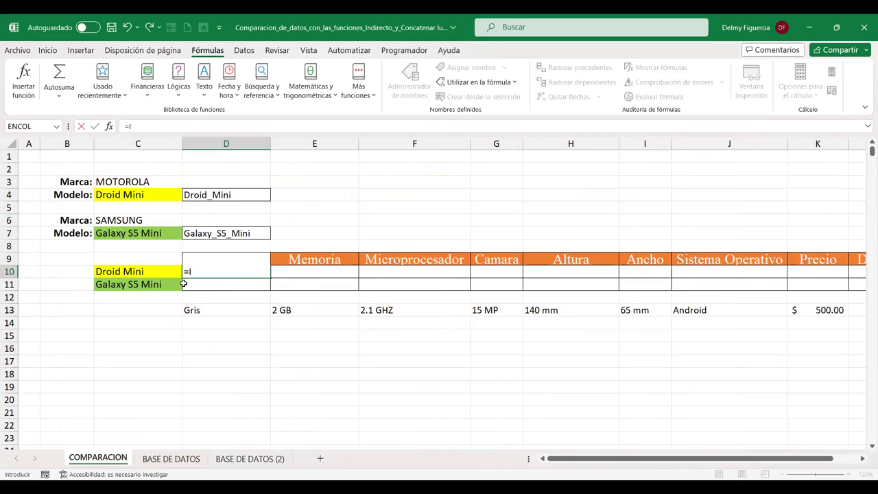
text(NDIR)
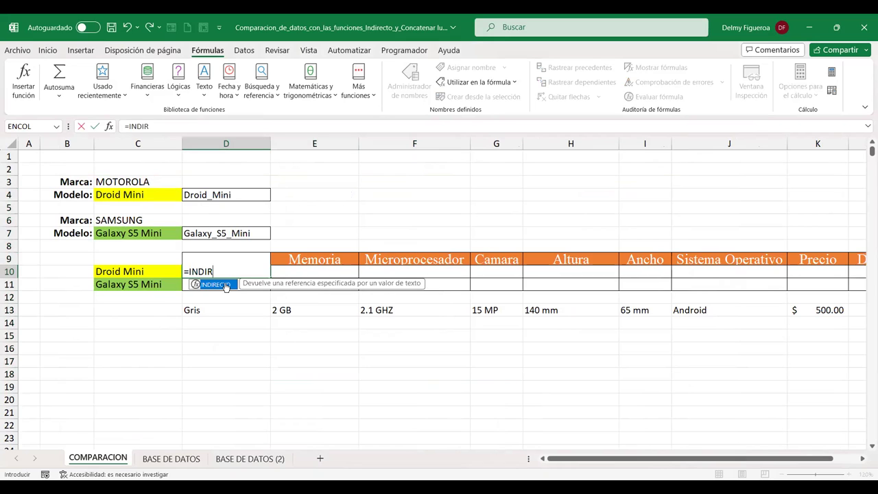
double_click(214, 284)
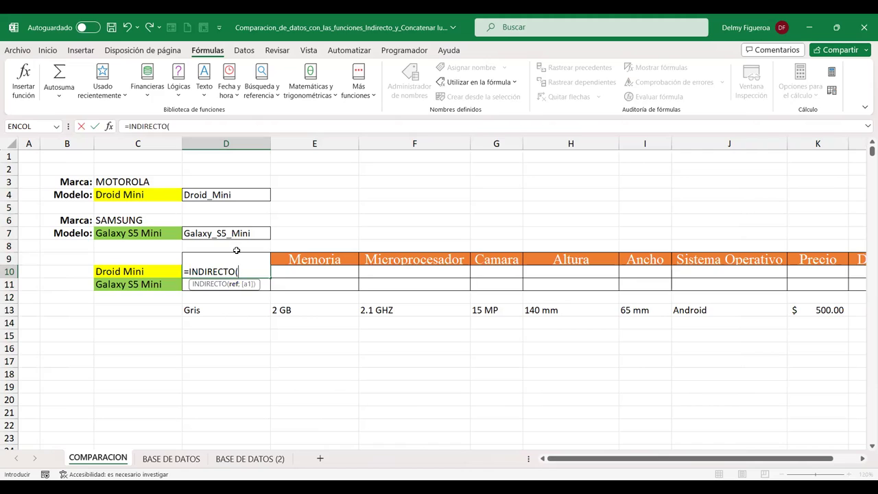
click(234, 194)
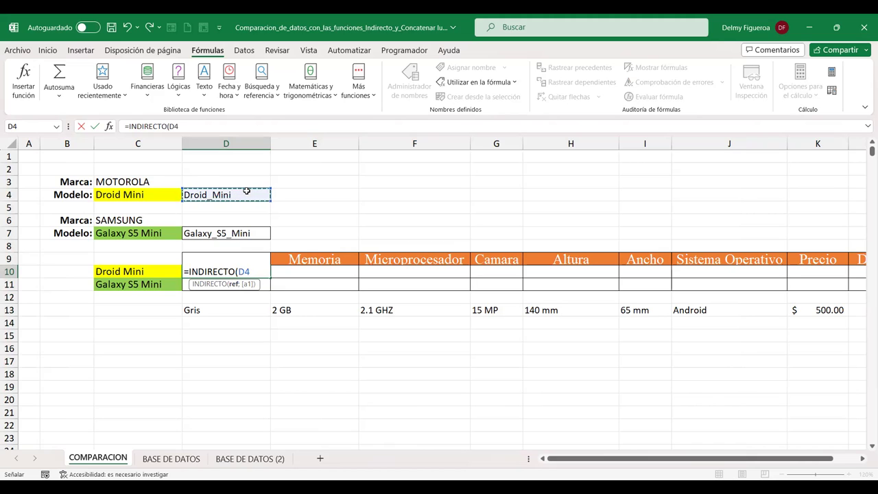
key(Escape)
click(232, 311)
double_click(231, 311)
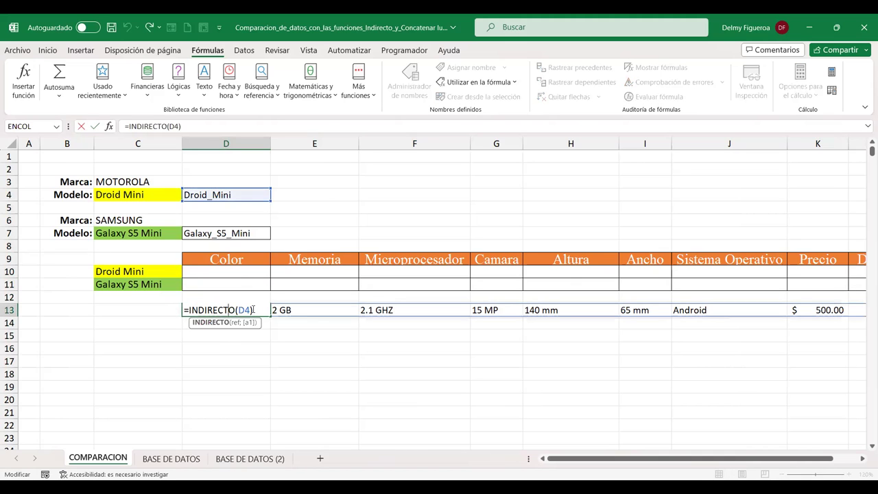
key(Return)
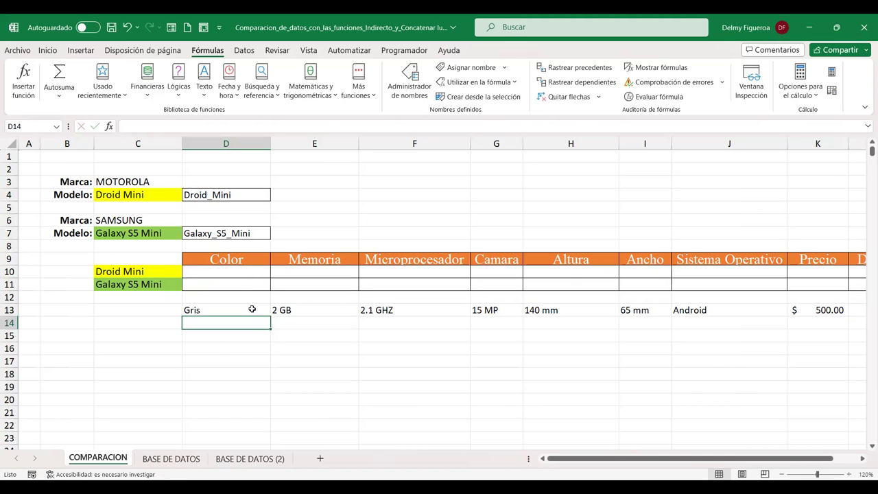
Step: Start D10's formula with =INDIRECTO(D4) for the Droid Mini model name
click(250, 272)
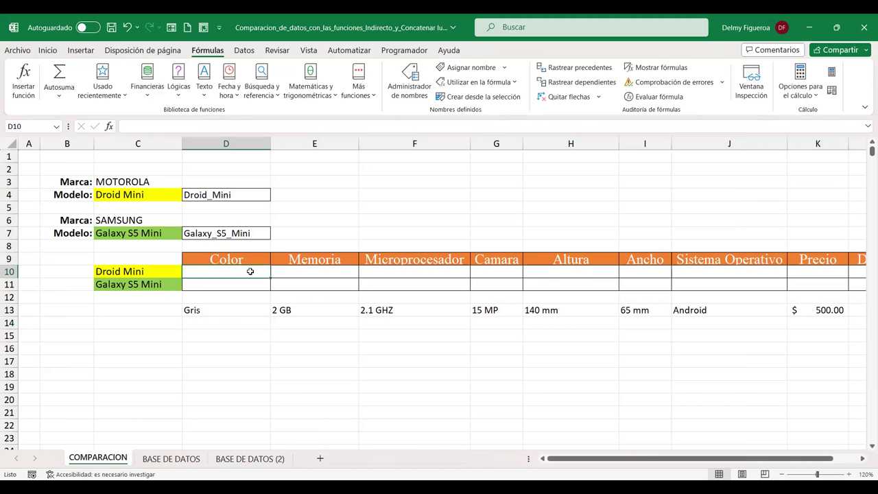
text(=)
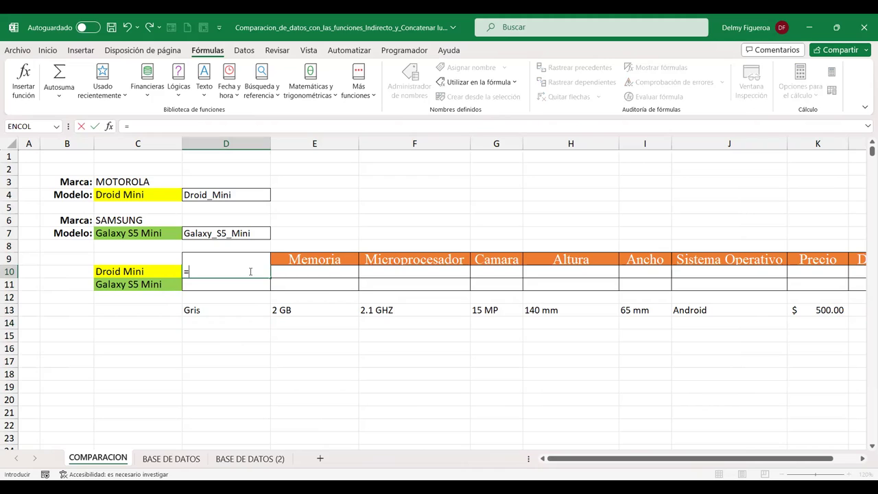
text(INDO)
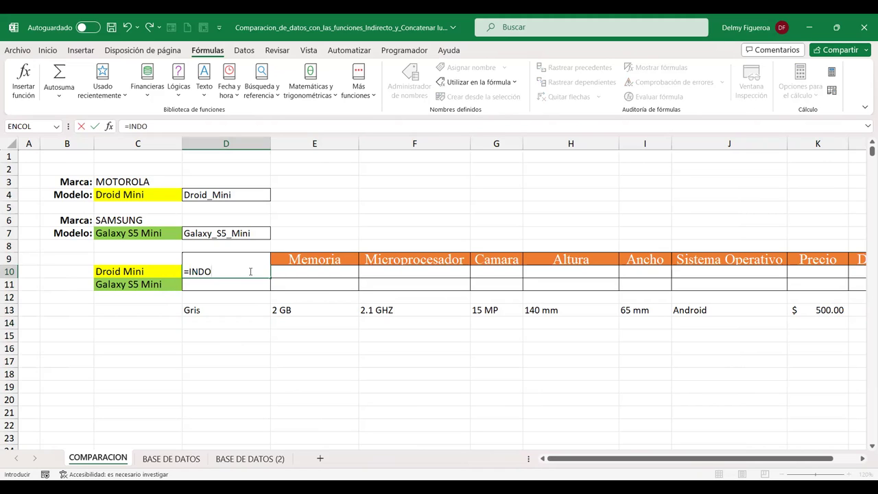
key(BackSpace)
text(IRE)
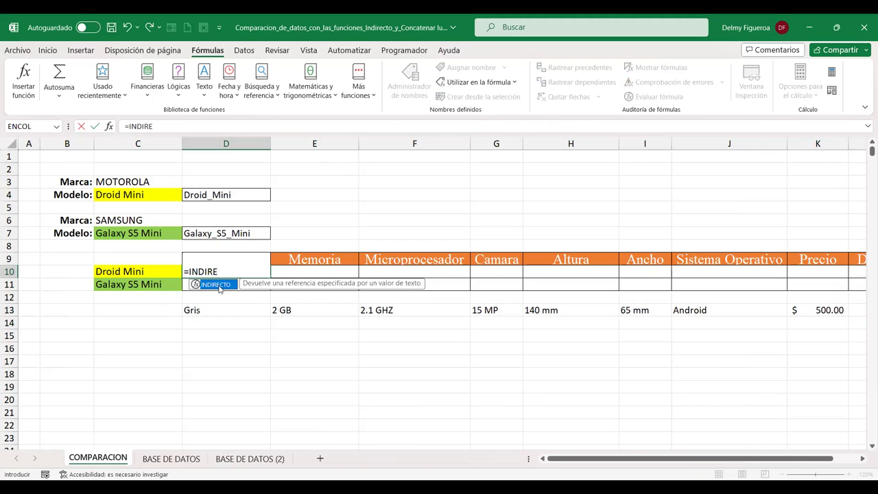
double_click(220, 286)
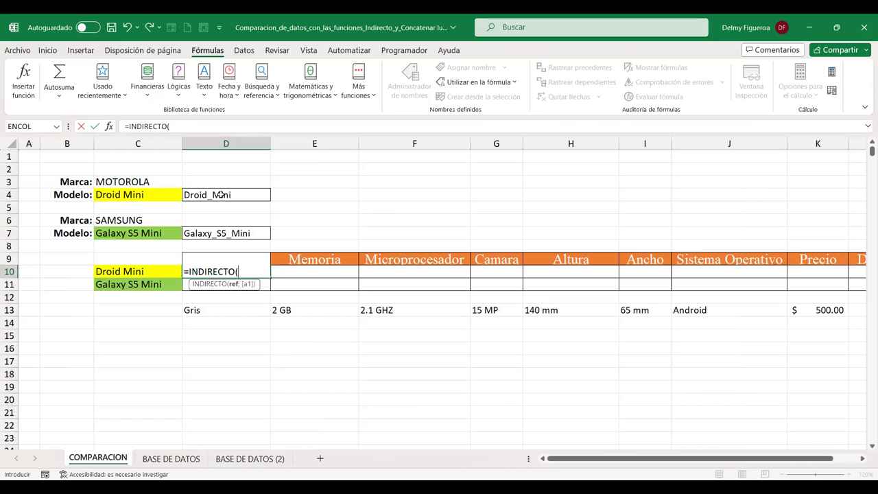
click(221, 196)
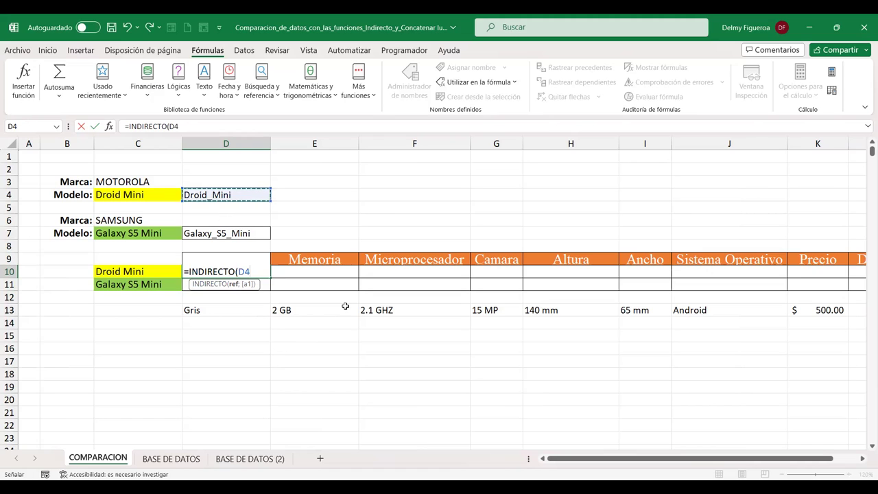
text())
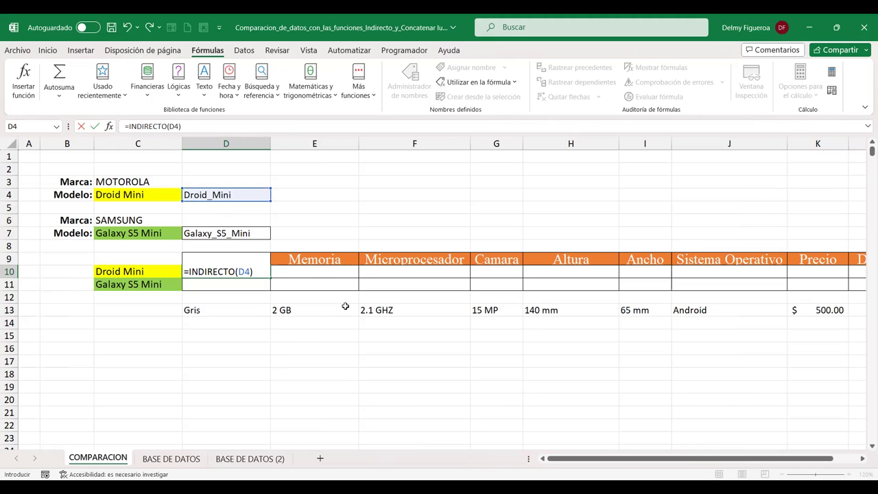
Step: Add a space and INDIRECTO(D9) to intersect with the Color header, so D10 shows Gris
text( INDI)
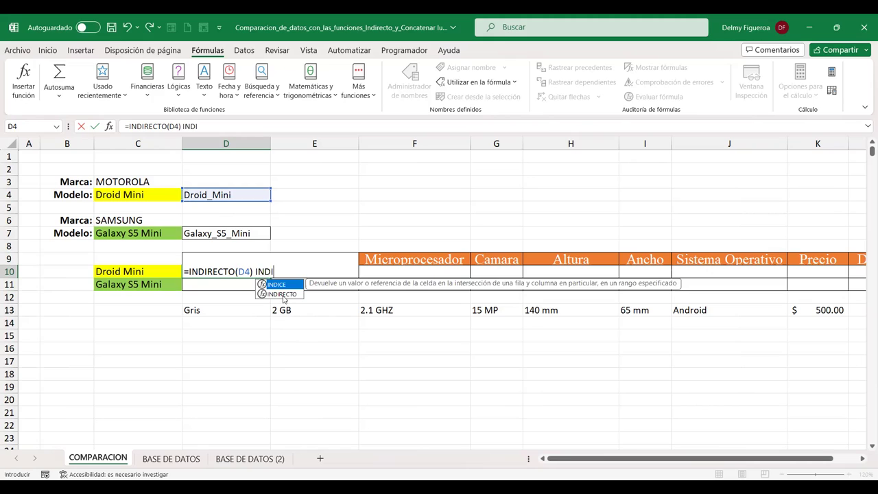
double_click(283, 294)
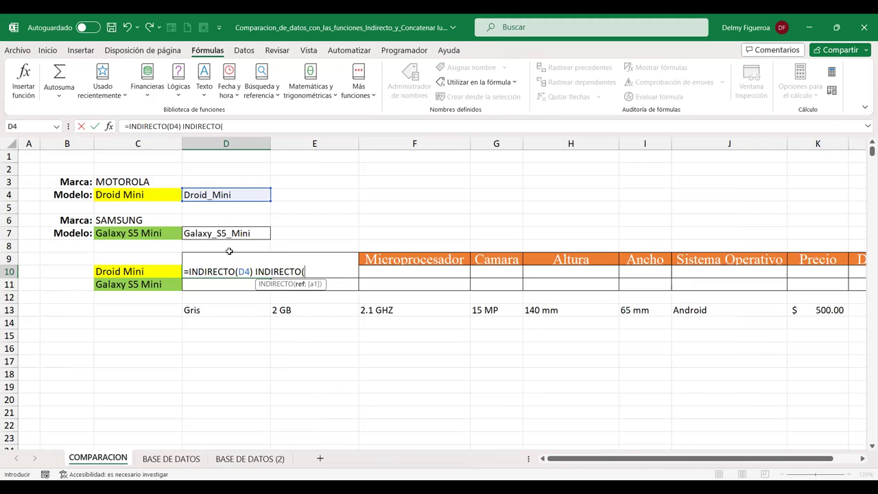
click(240, 125)
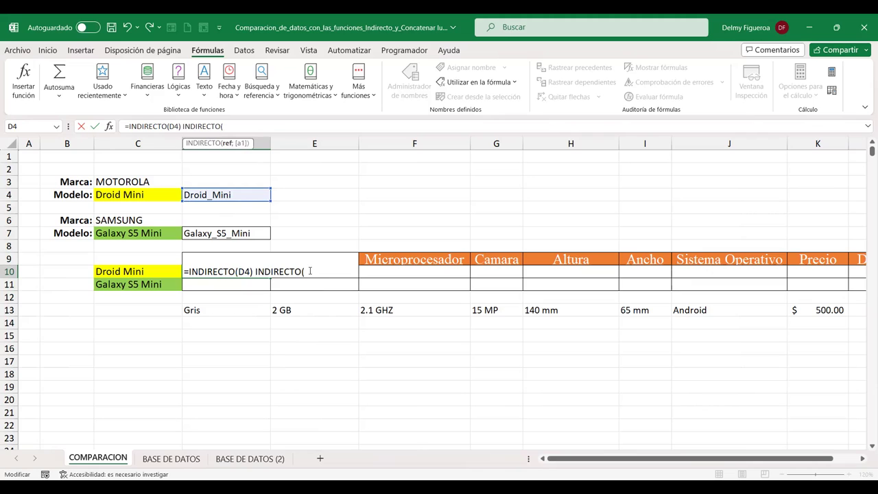
click(310, 271)
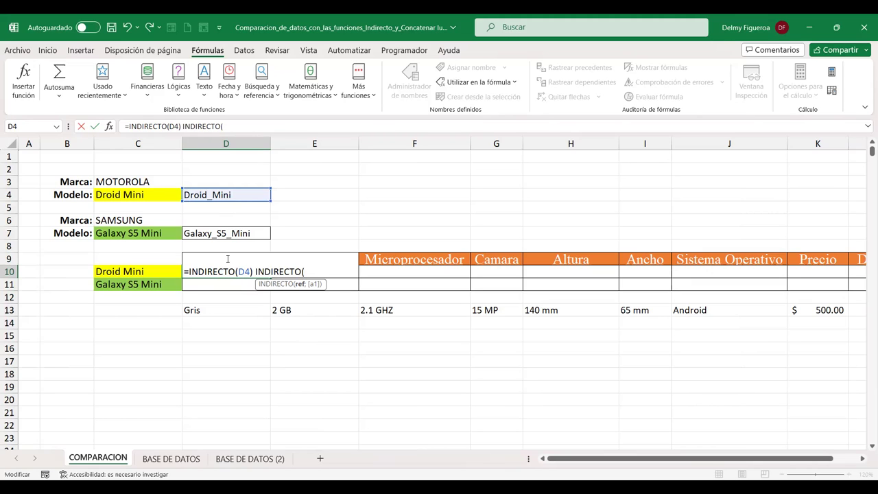
click(161, 256)
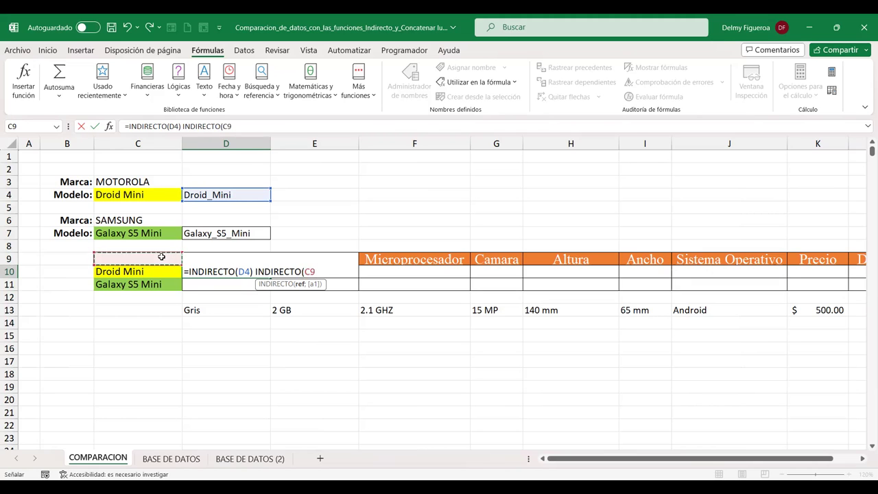
key(Right)
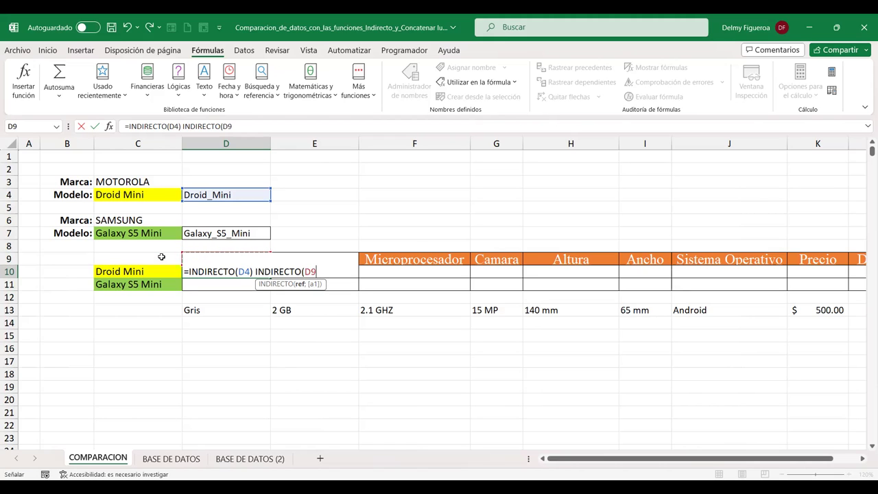
text())
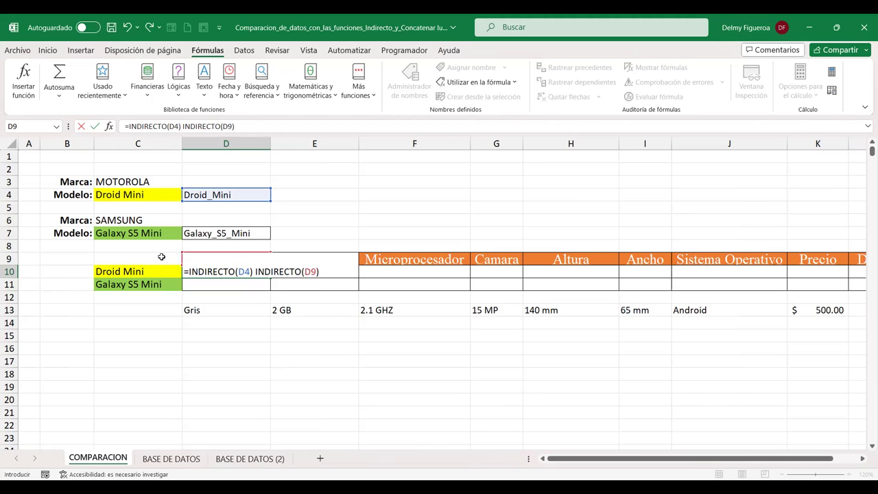
key(Return)
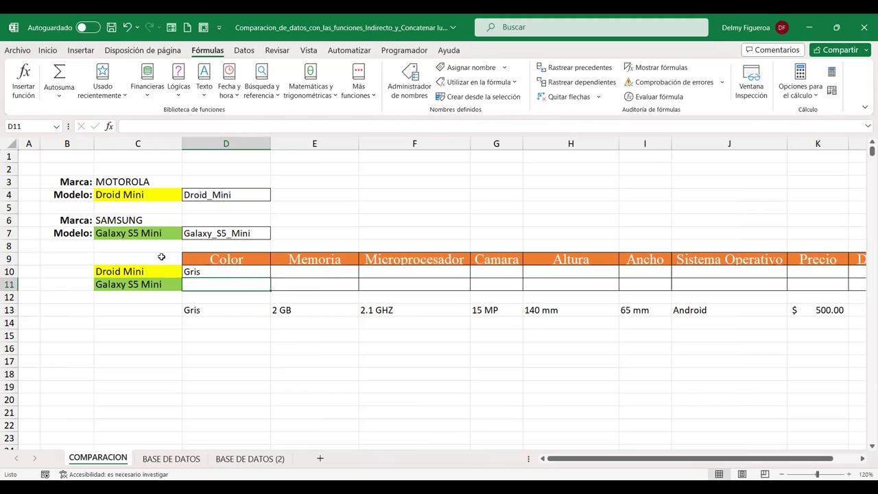
click(220, 314)
double_click(223, 312)
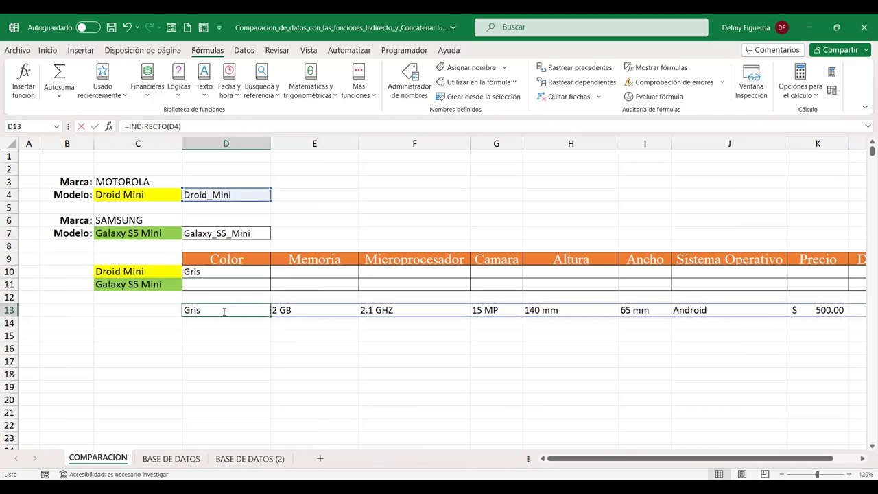
double_click(255, 310)
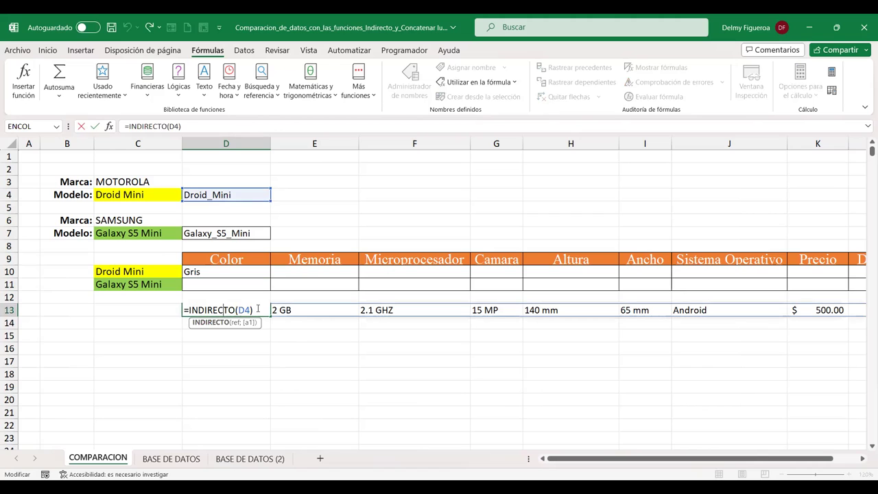
click(246, 273)
double_click(251, 272)
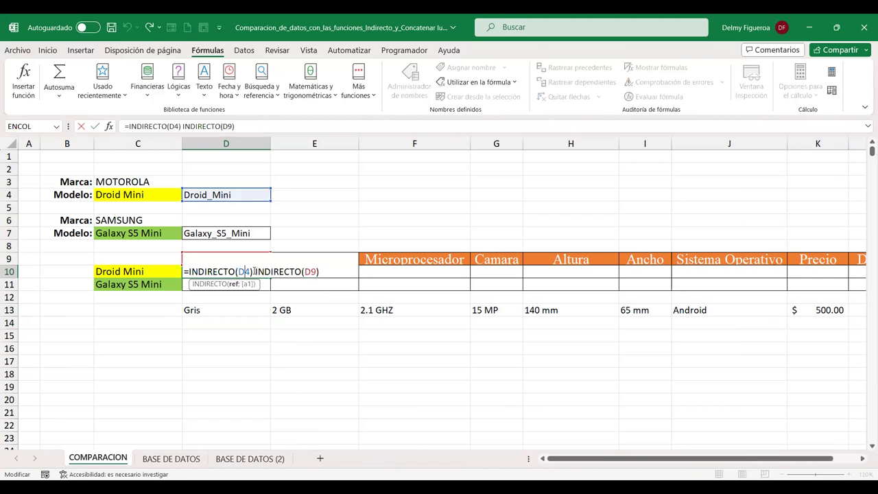
click(254, 272)
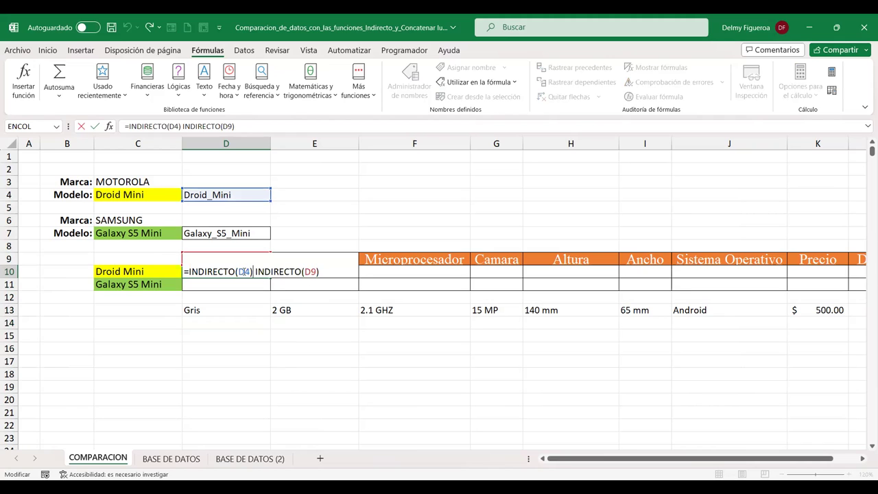
click(244, 272)
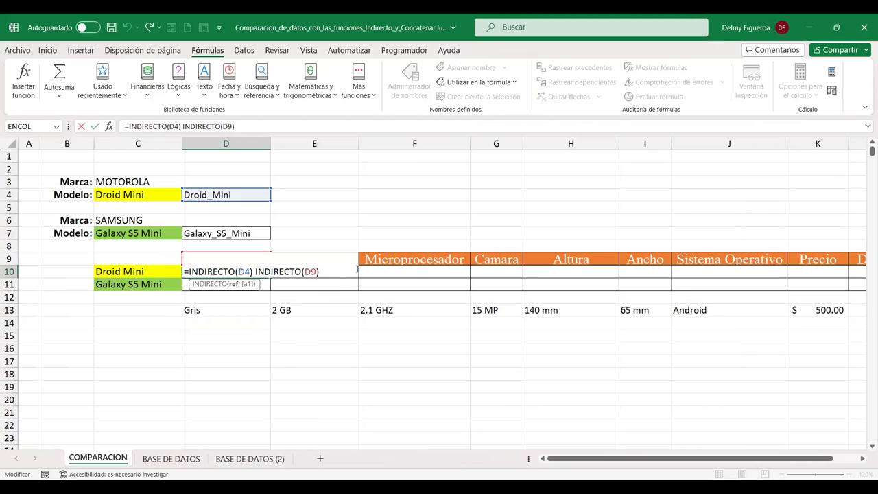
click(309, 272)
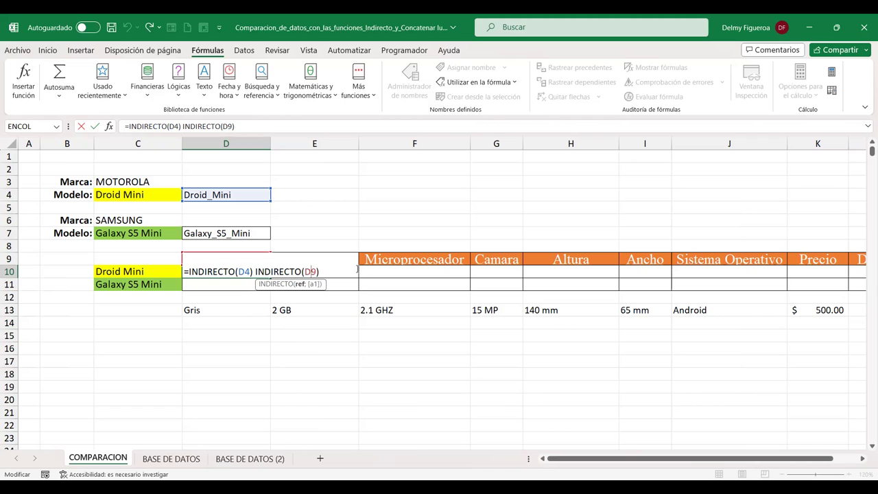
key(Return)
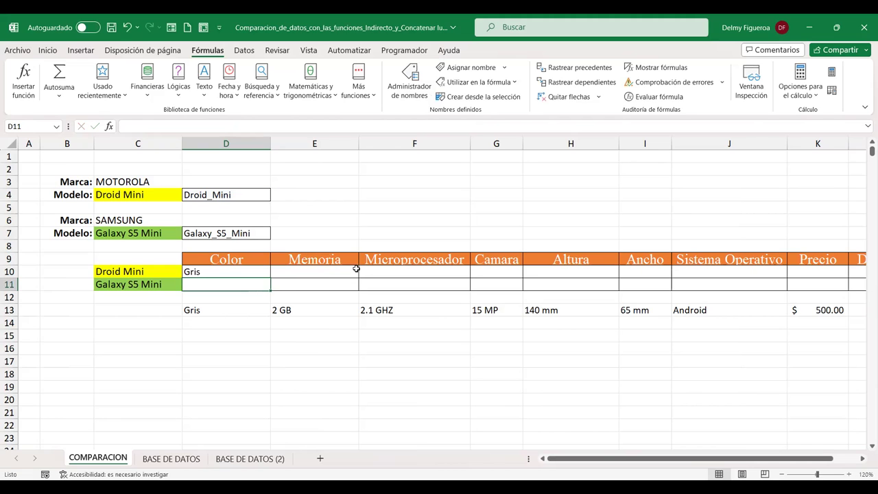
click(253, 271)
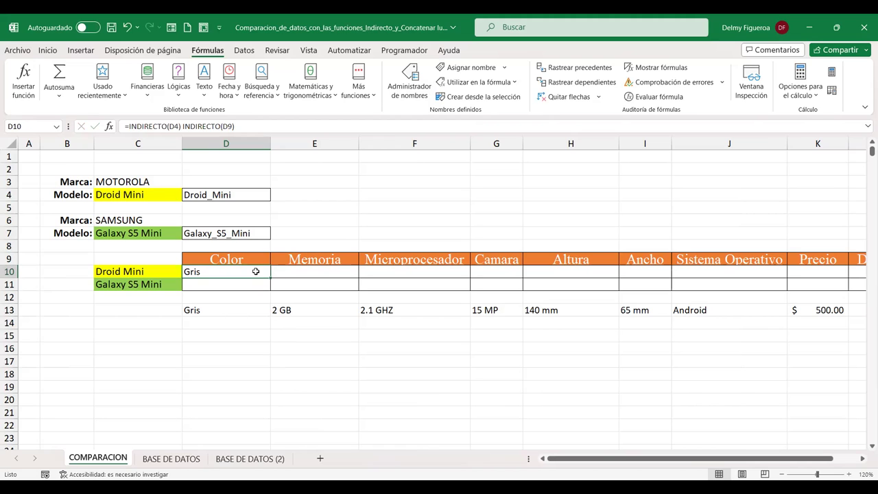
double_click(255, 271)
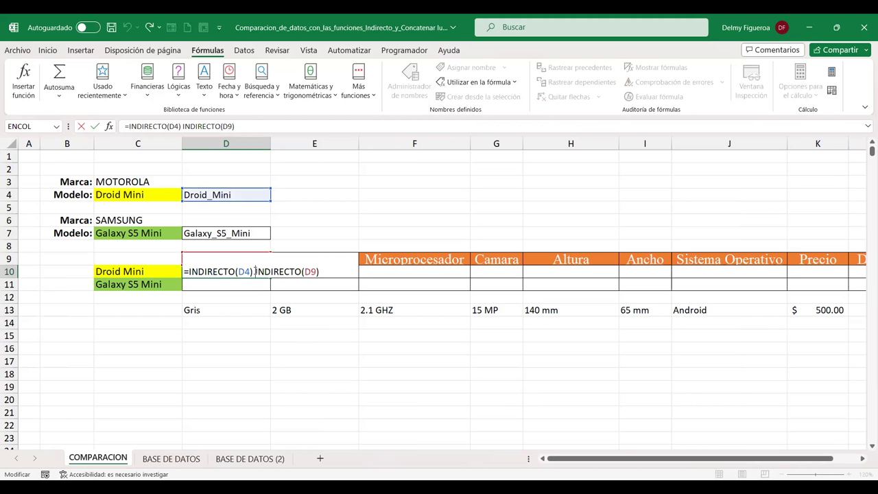
key(Return)
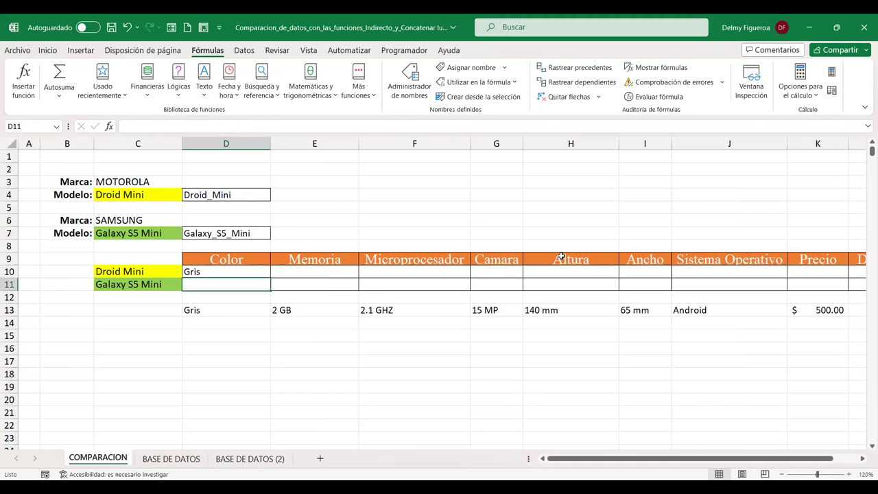
click(649, 259)
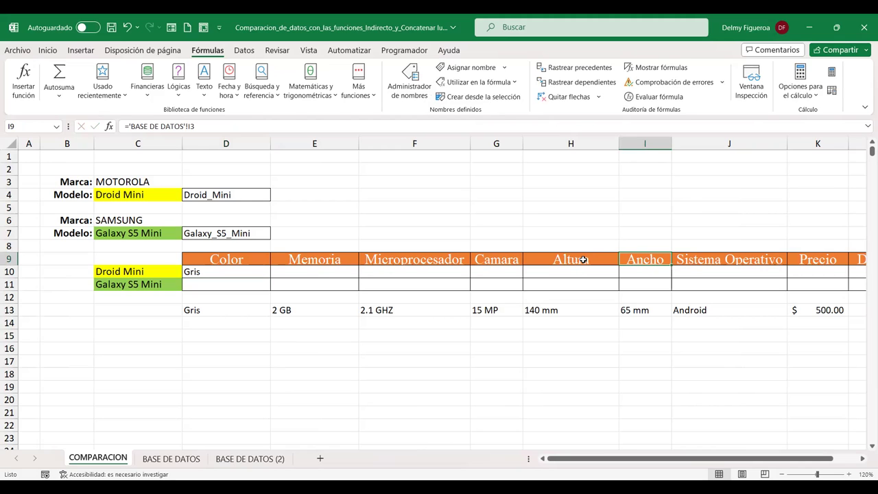
click(564, 311)
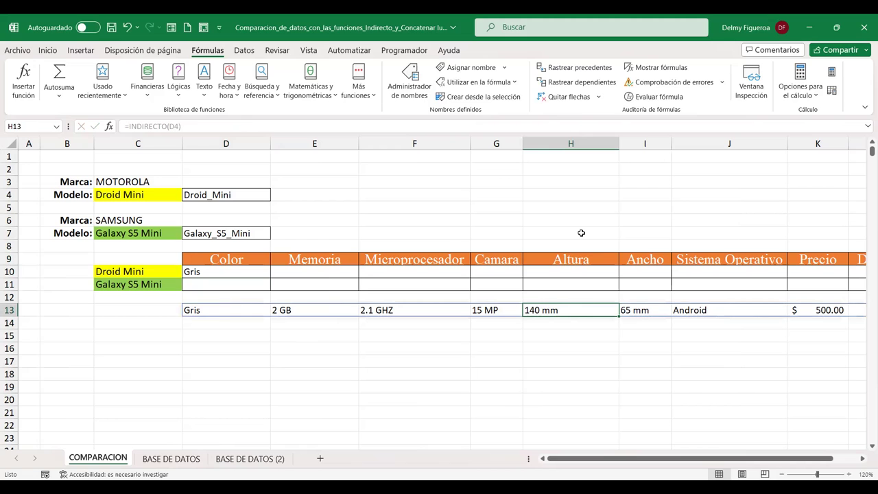
click(172, 460)
click(103, 458)
click(249, 273)
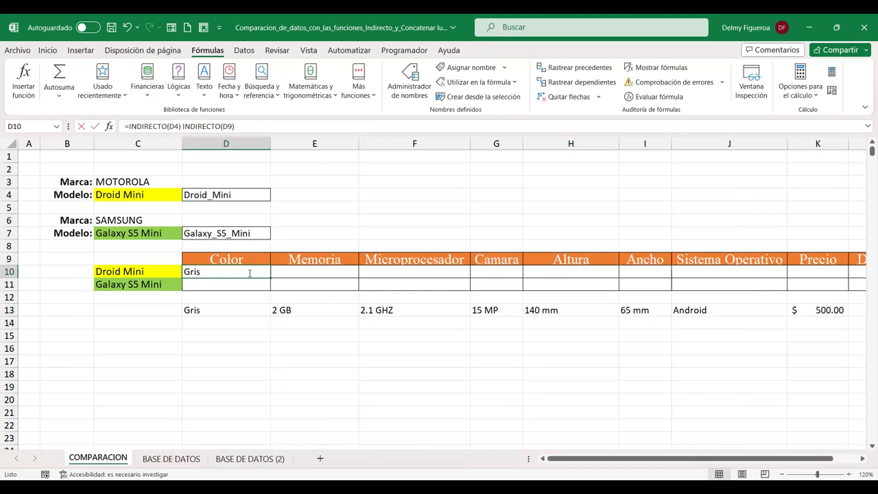
double_click(247, 271)
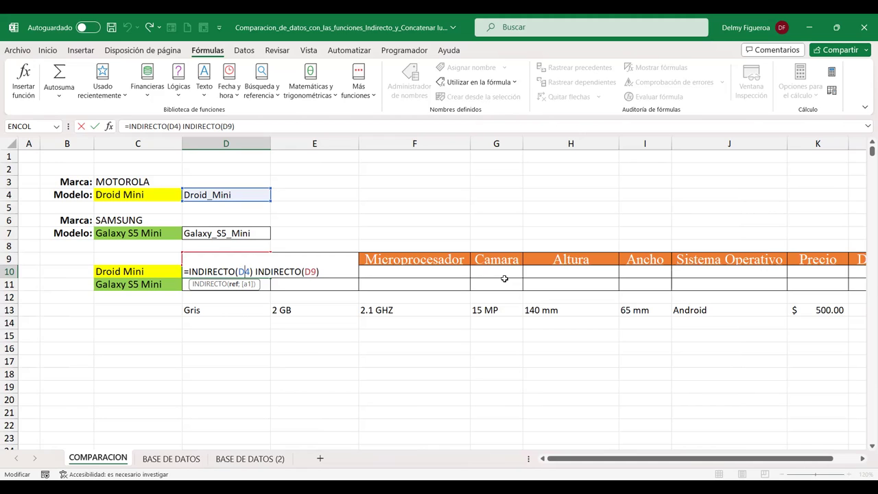
Step: Commit D10's formula =INDIRECTO(D4) INDIRECTO(D9) so it returns Gris for the Droid Mini
key(Return)
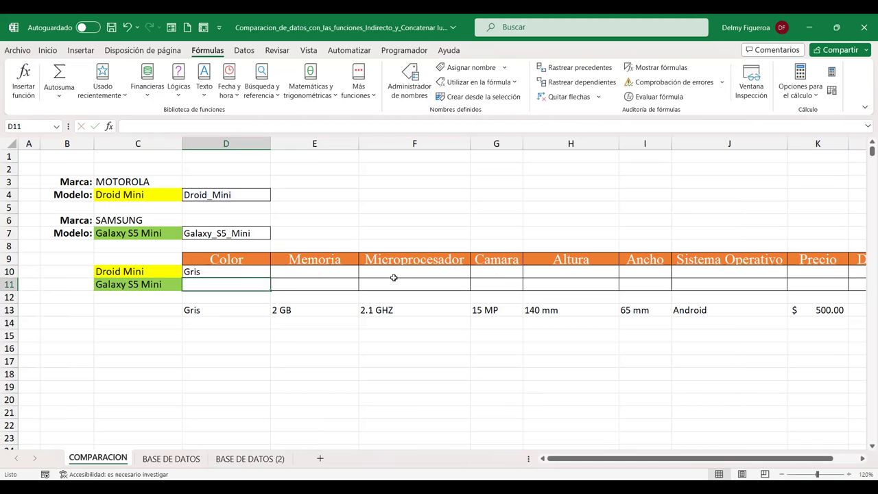
click(254, 275)
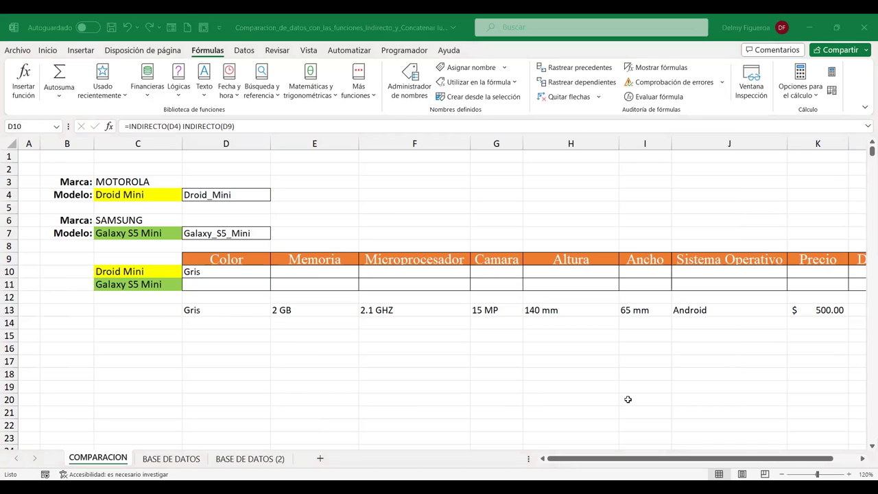
double_click(242, 271)
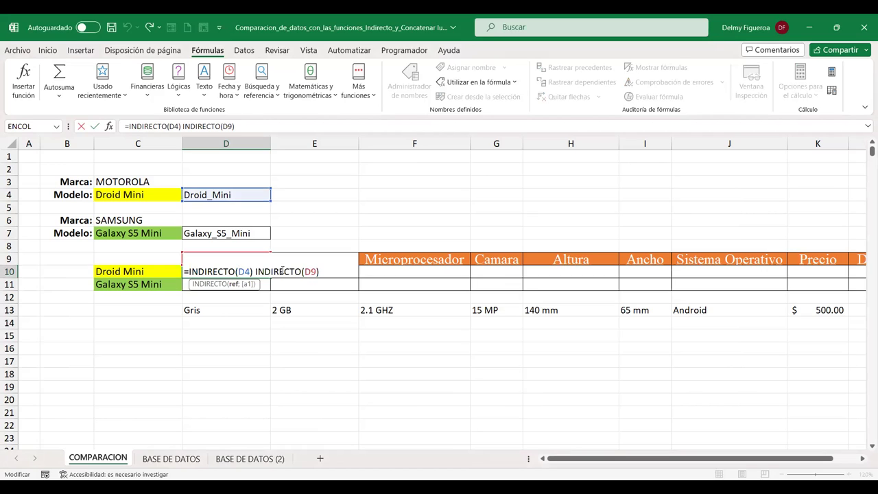
key(Return)
key(Up)
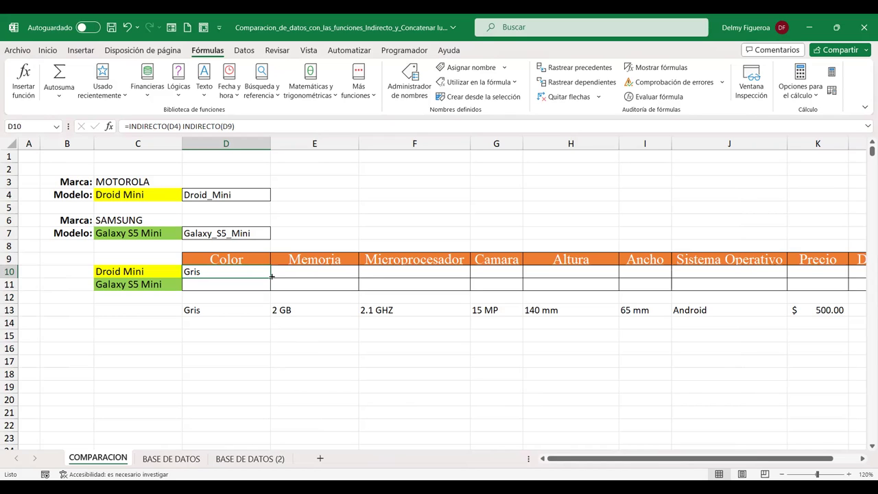
Step: Fill D10's formula into E10 and inspect which cells it references
drag(272, 276, 323, 276)
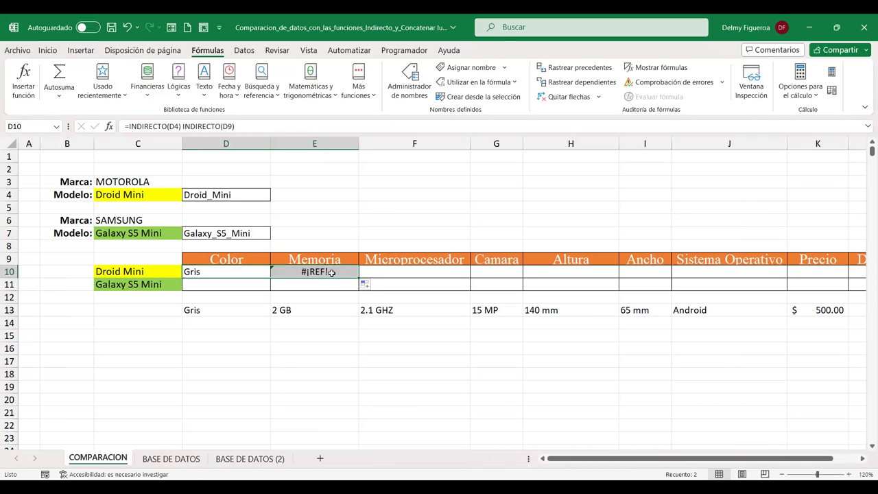
click(311, 272)
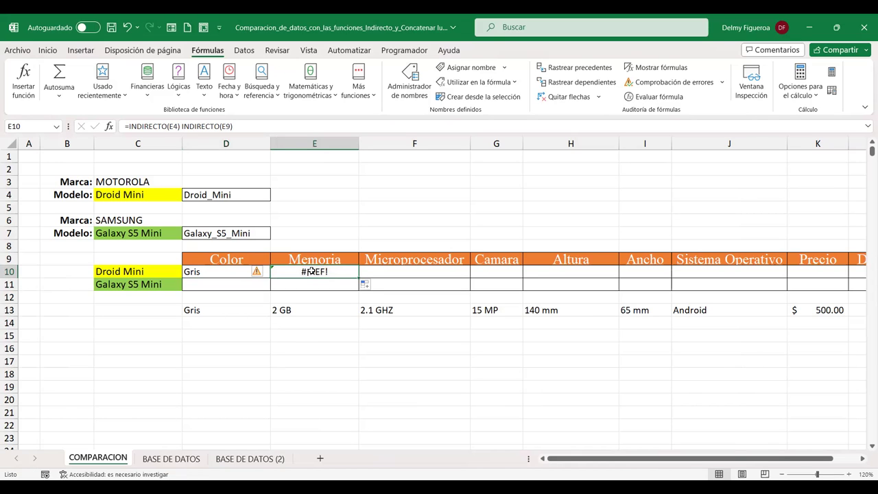
double_click(311, 271)
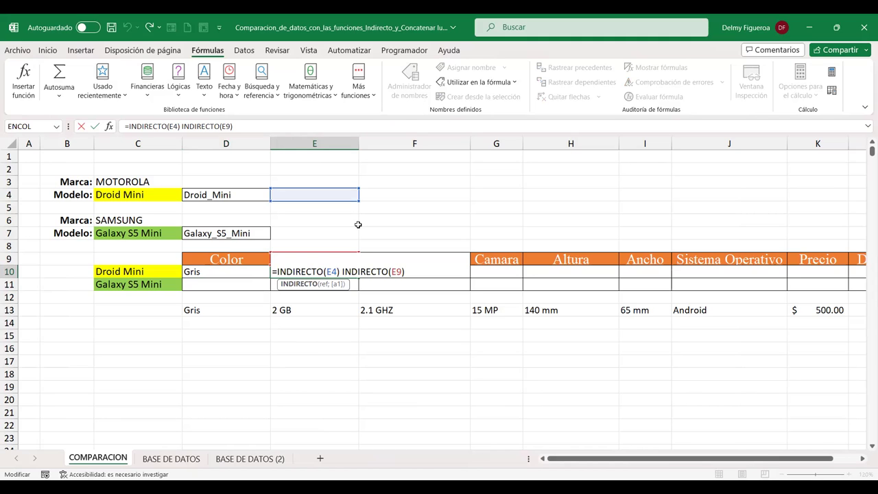
key(Return)
Step: Make the model reference in D10's formula absolute as $D$4
click(243, 272)
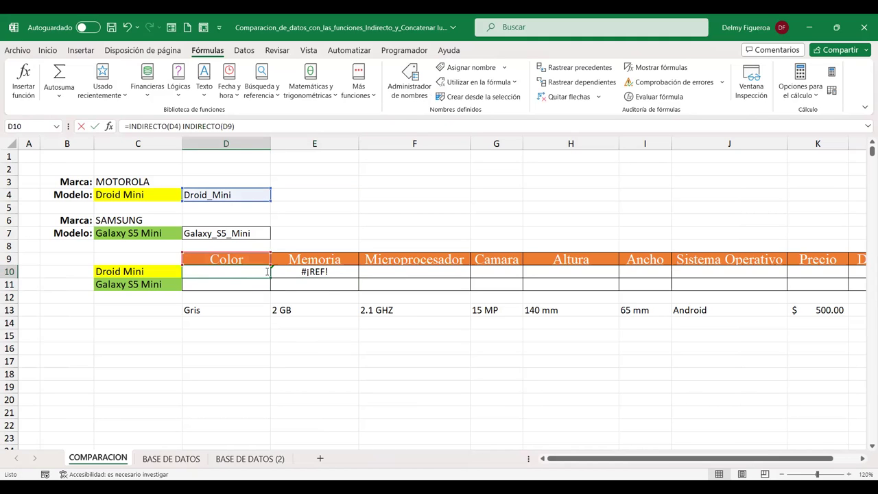
double_click(267, 272)
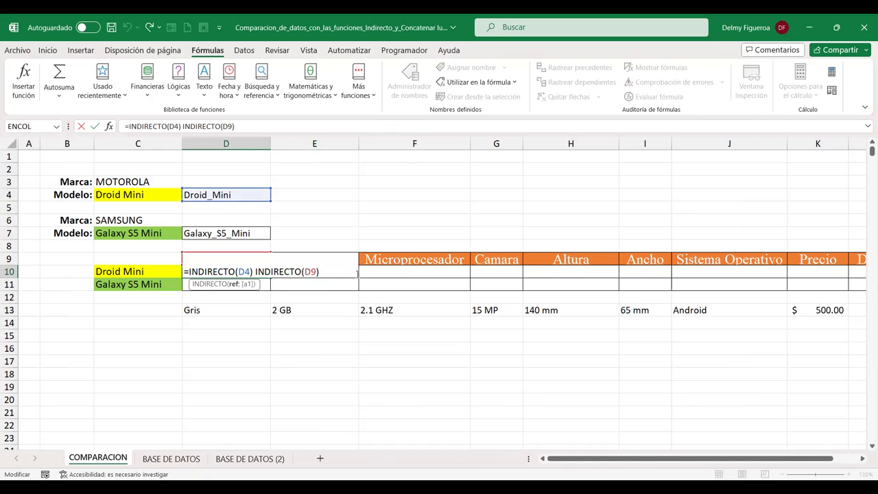
key(F4)
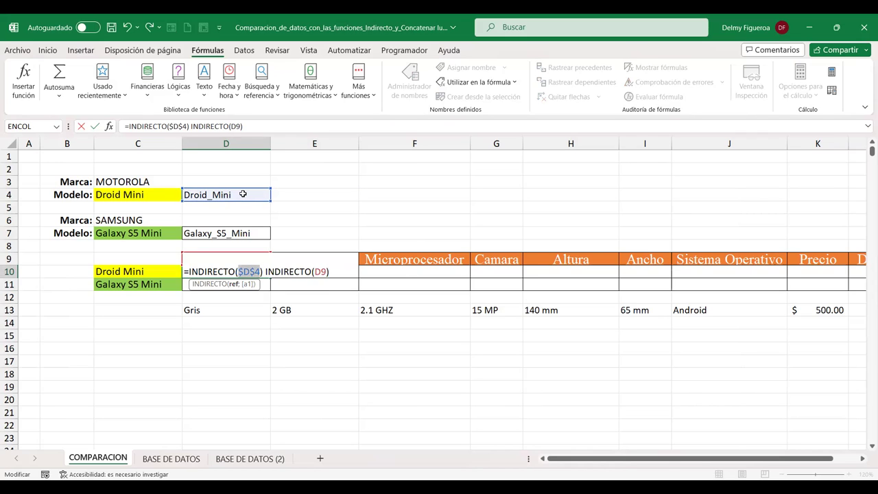
key(Return)
Step: Refill E10 with the corrected formula so it returns 2 GB, then go to BASE DE DATOS
click(264, 274)
drag(288, 276, 313, 274)
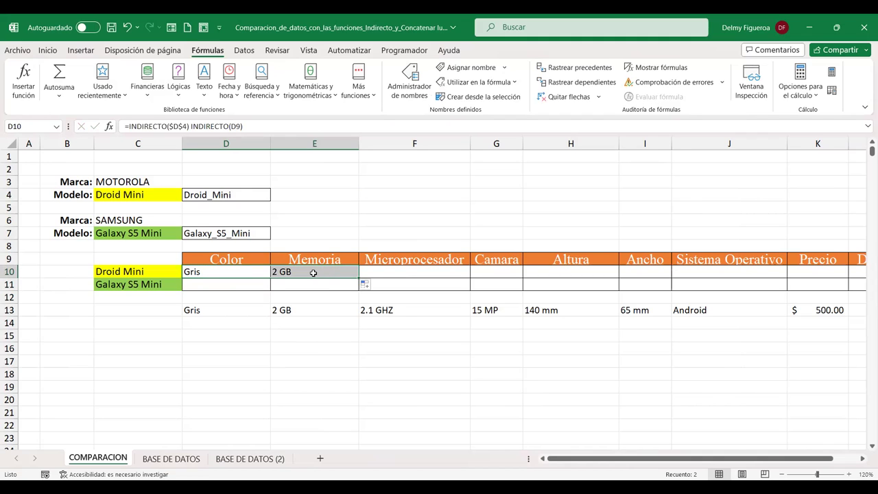
double_click(314, 273)
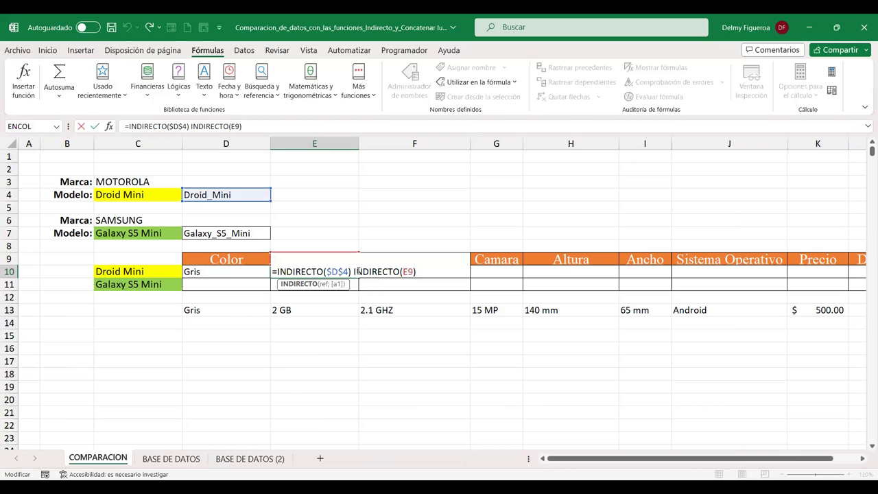
click(409, 272)
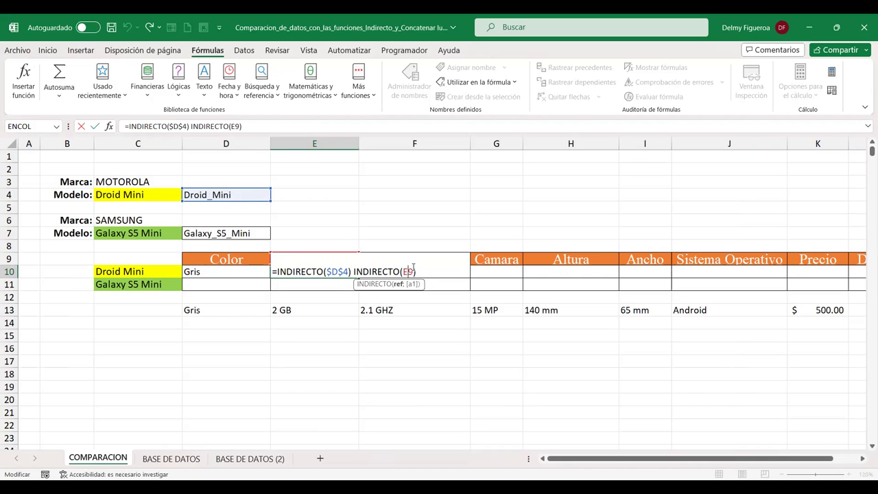
key(Return)
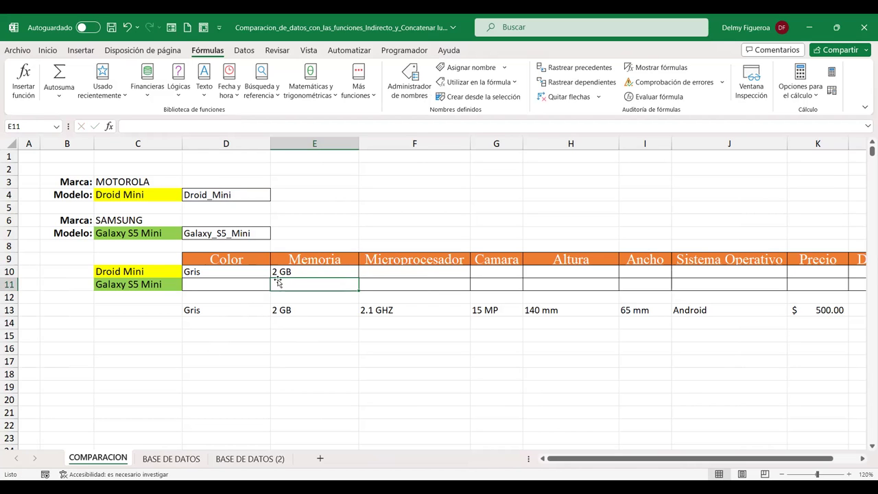
click(171, 459)
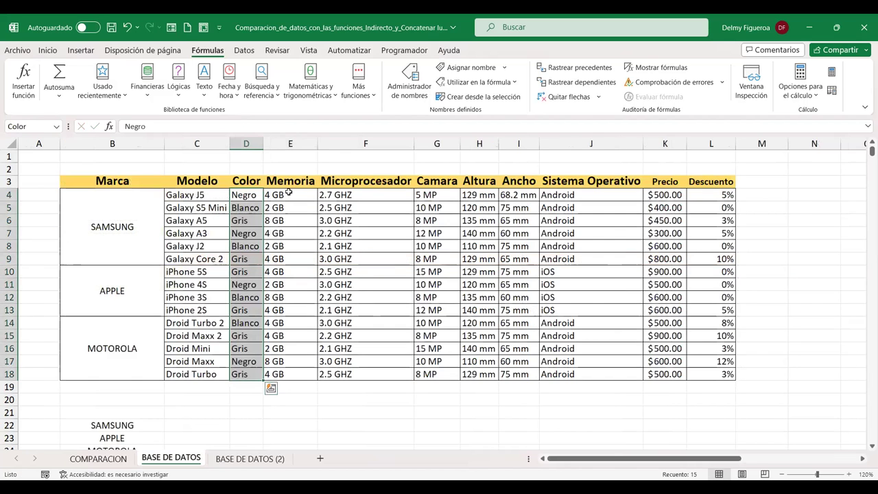
Step: Confirm on BASE DE DATOS that Droid Mini row 16 meets Memoria column E at 2 GB
drag(287, 195, 288, 374)
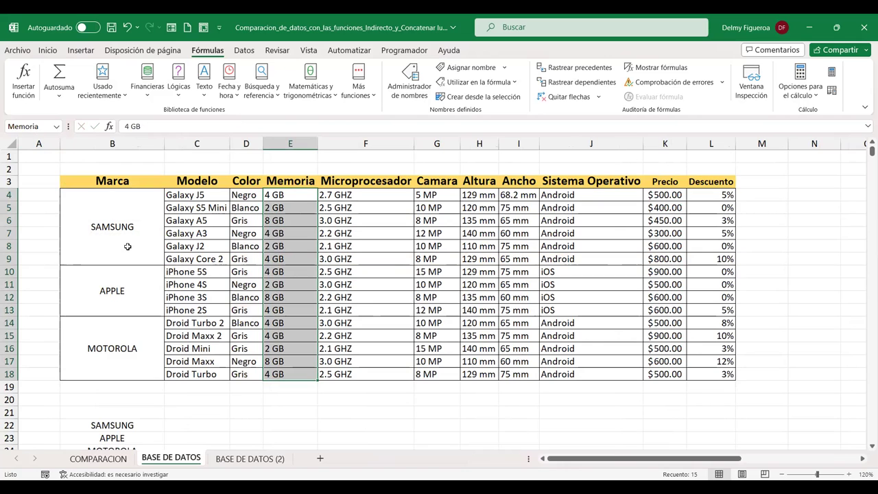
click(101, 459)
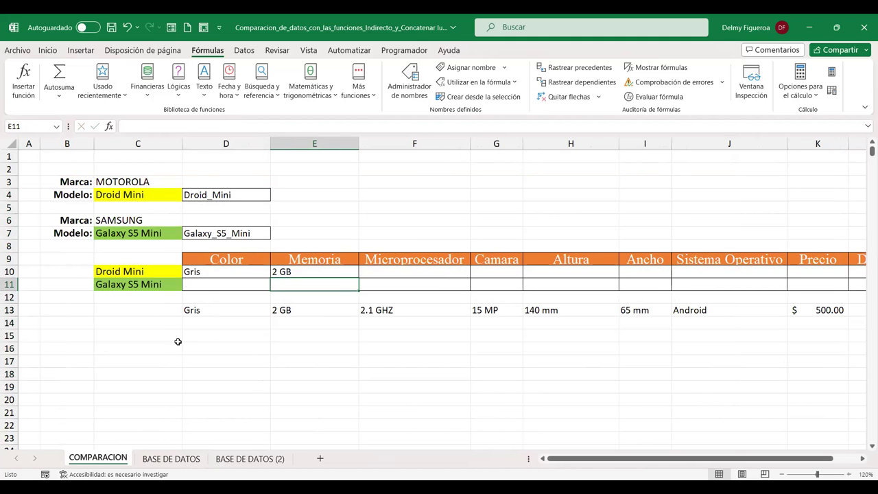
click(171, 459)
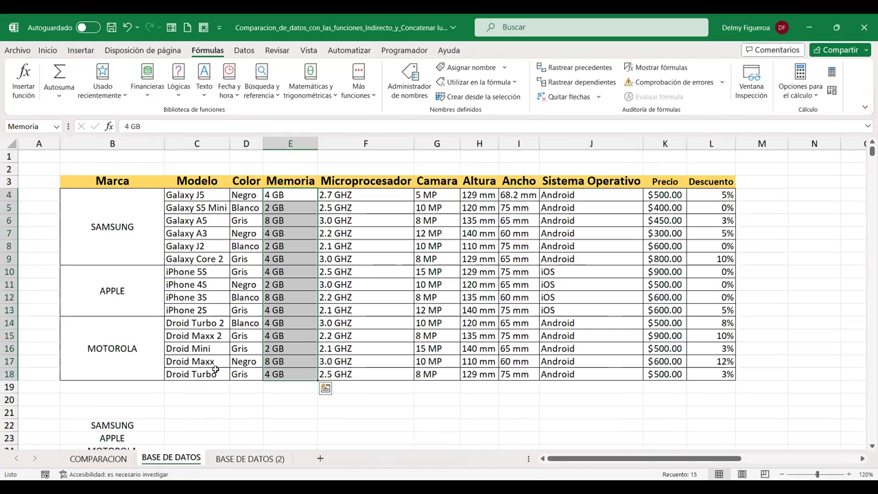
click(9, 348)
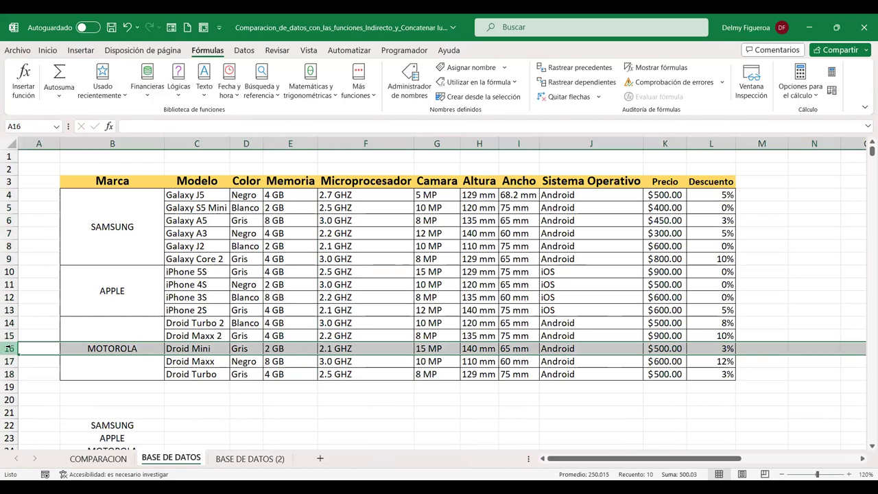
ctrl+click(290, 144)
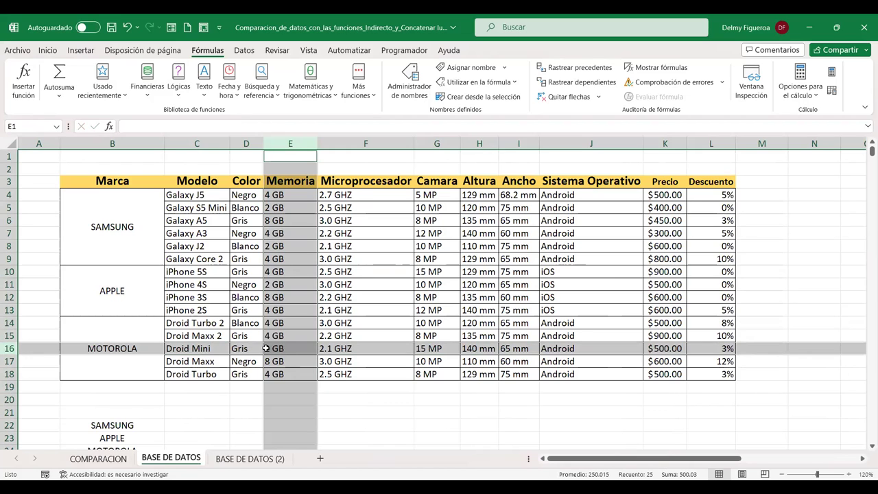
click(111, 460)
click(305, 272)
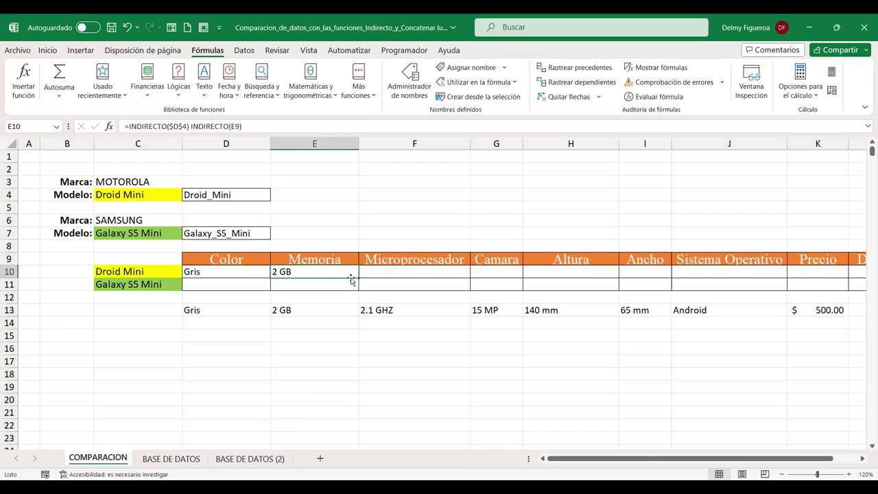
Step: Fill E10's formula across row 10 through the Descuento cell L10
drag(359, 279, 817, 279)
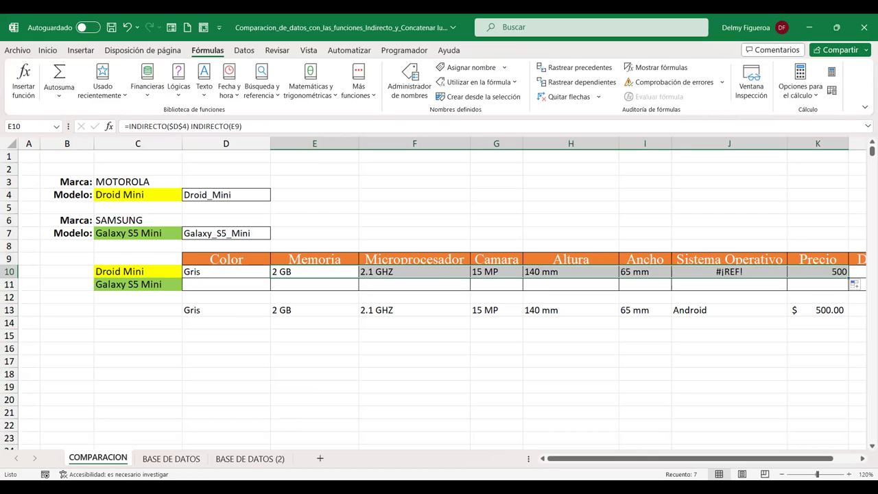
click(783, 475)
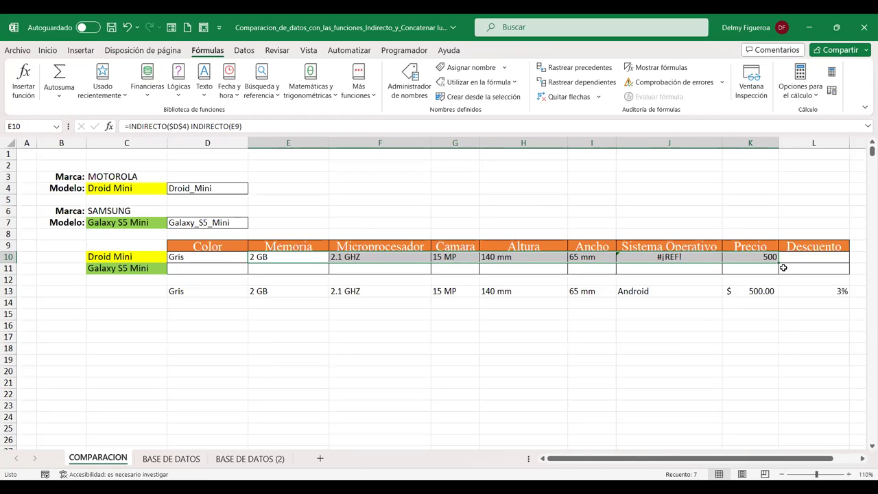
drag(779, 264, 831, 259)
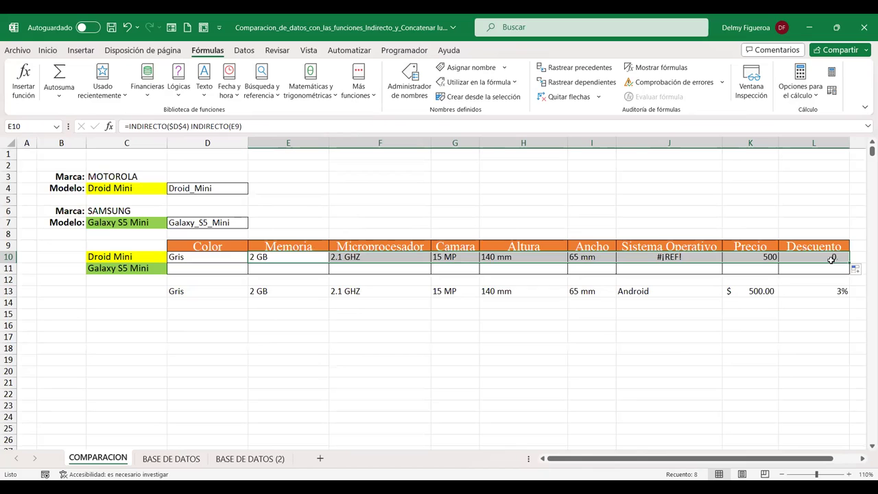
Step: Format D10:L10 as 14-pt, centred, bold text
click(211, 257)
drag(211, 258, 817, 257)
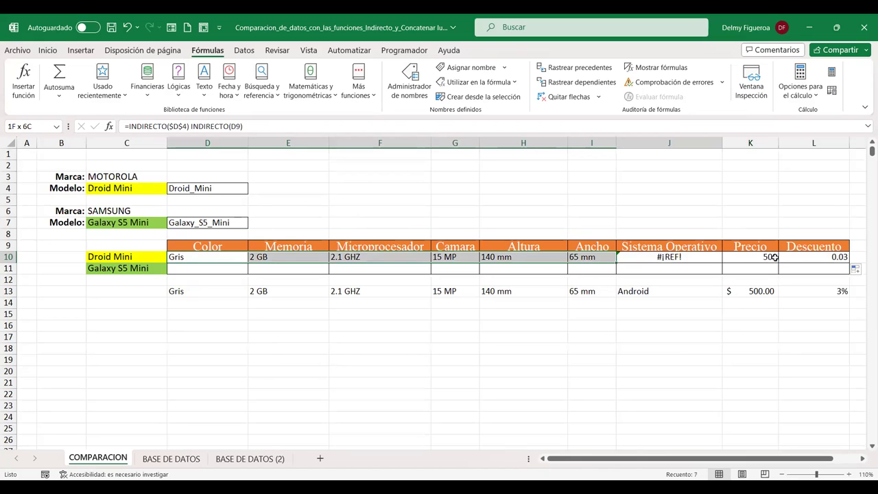
click(53, 55)
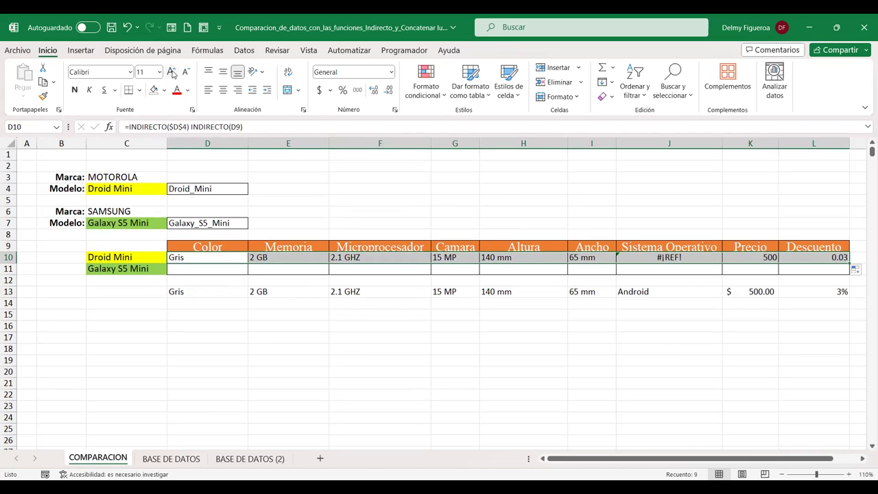
click(172, 72)
click(172, 72)
click(225, 91)
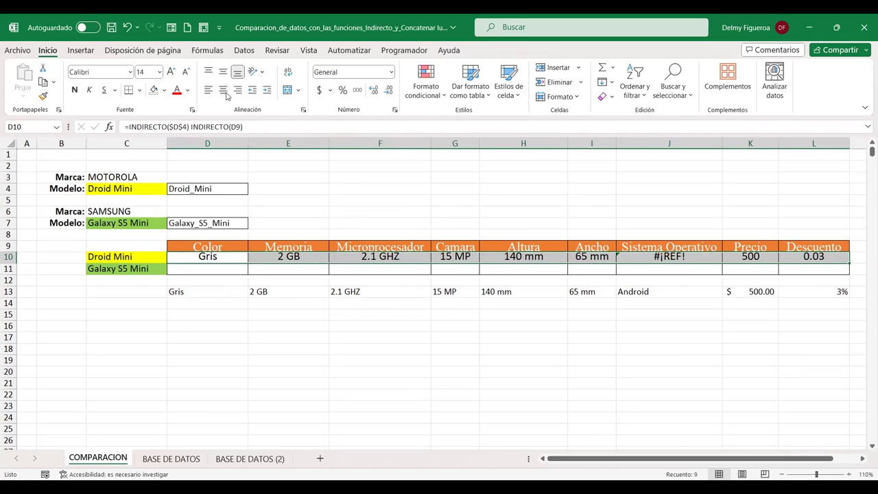
click(75, 90)
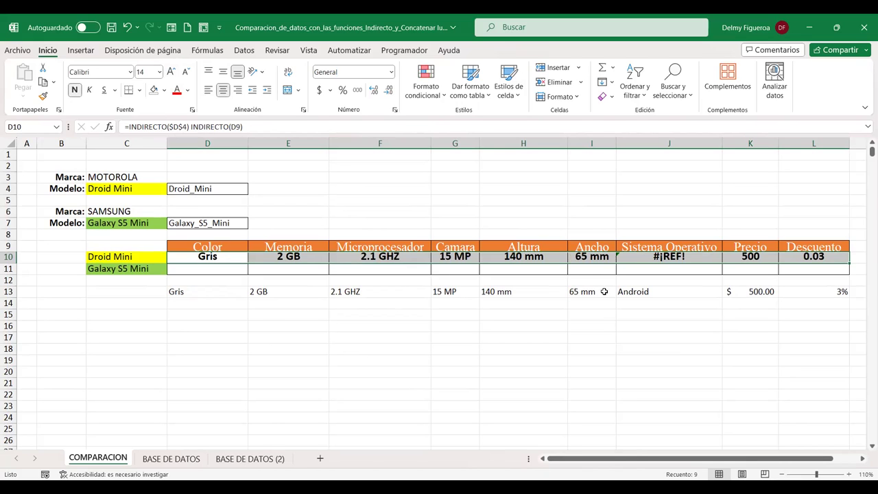
click(649, 257)
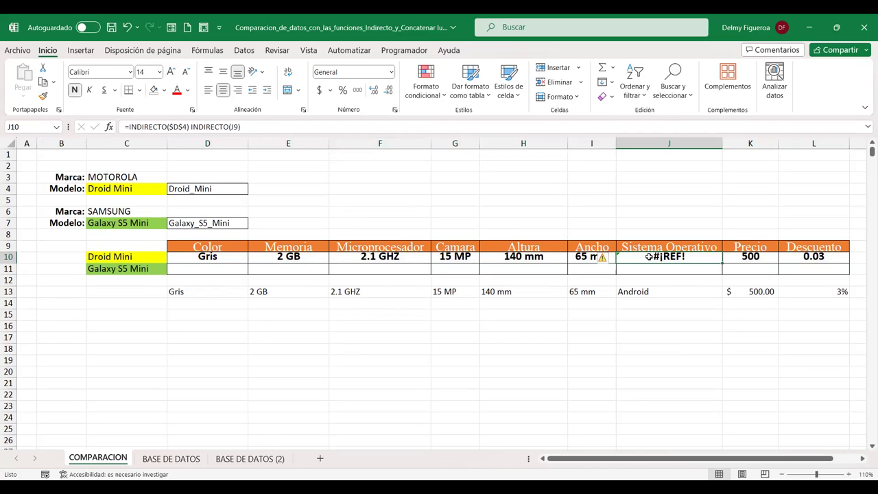
double_click(648, 257)
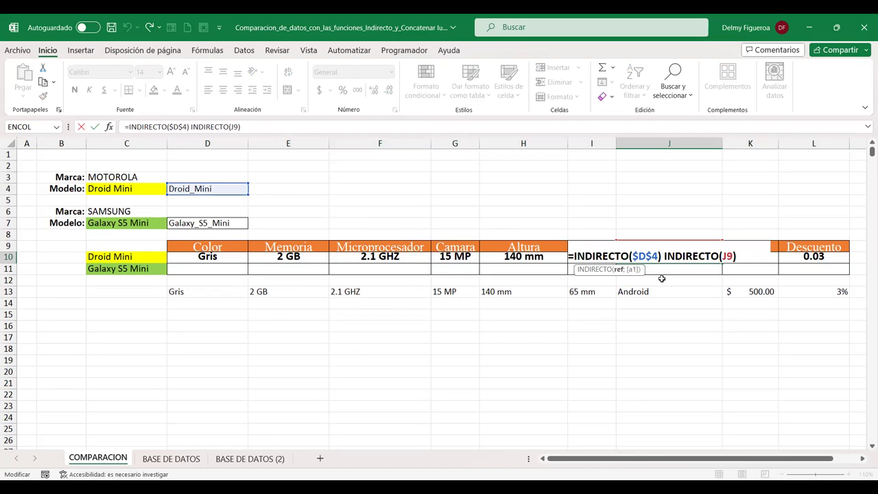
key(Return)
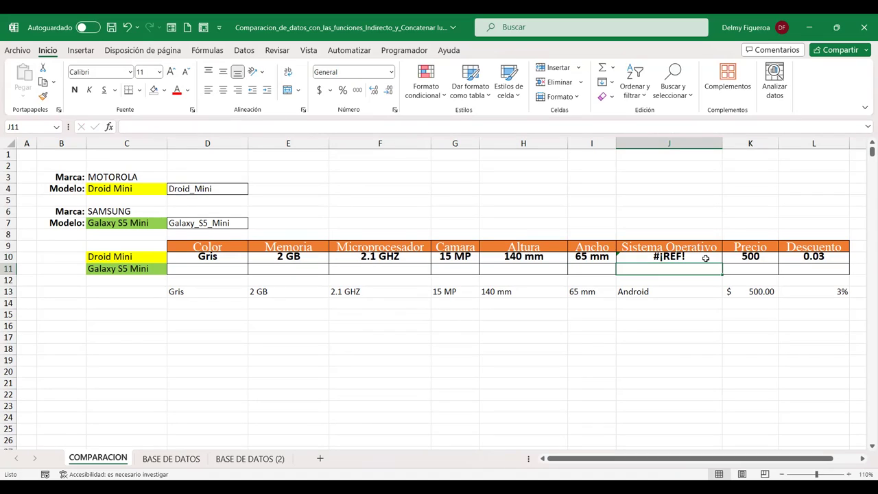
click(706, 258)
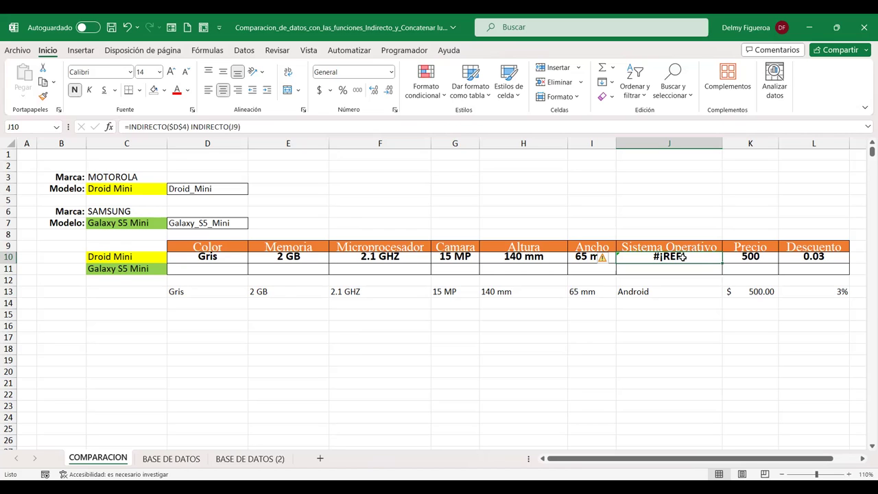
double_click(684, 258)
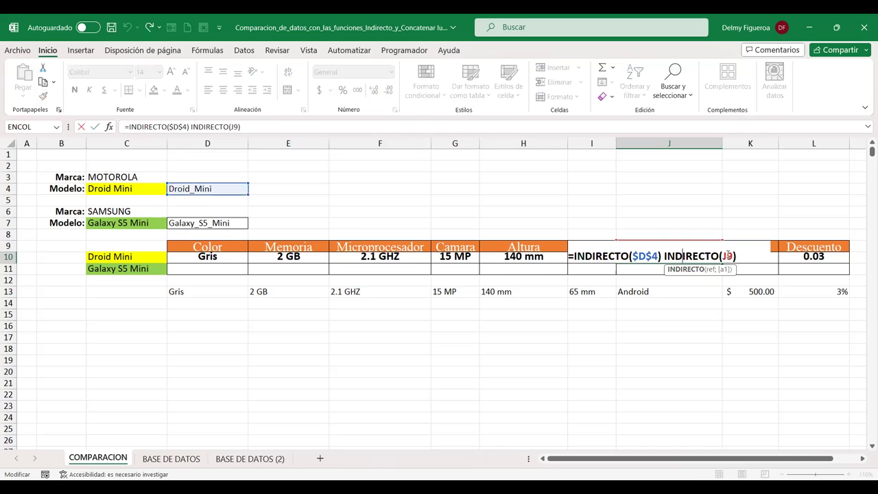
click(727, 256)
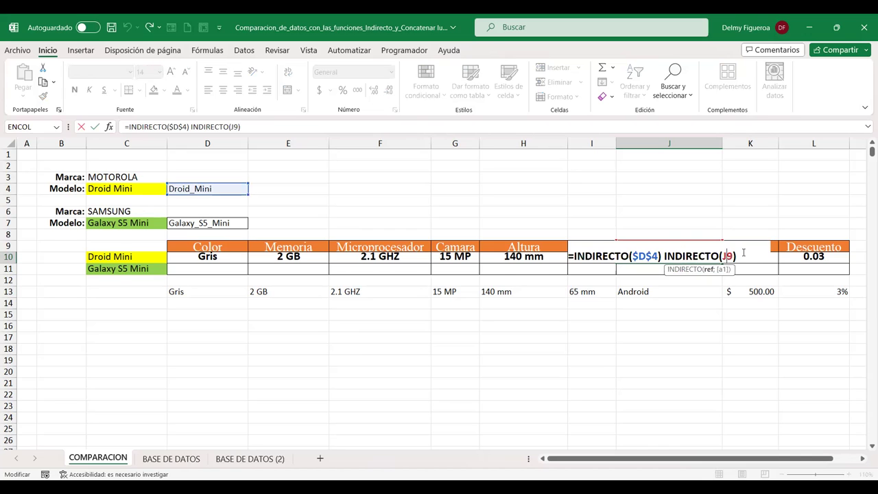
key(Return)
click(700, 246)
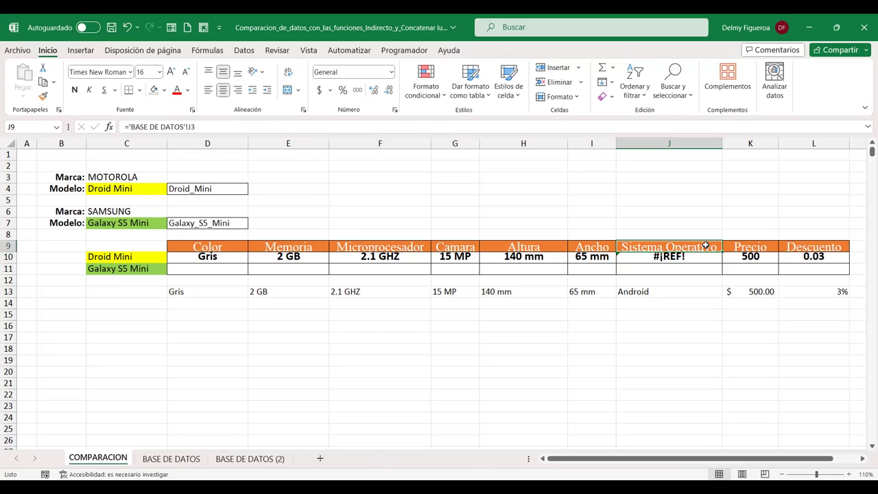
double_click(705, 245)
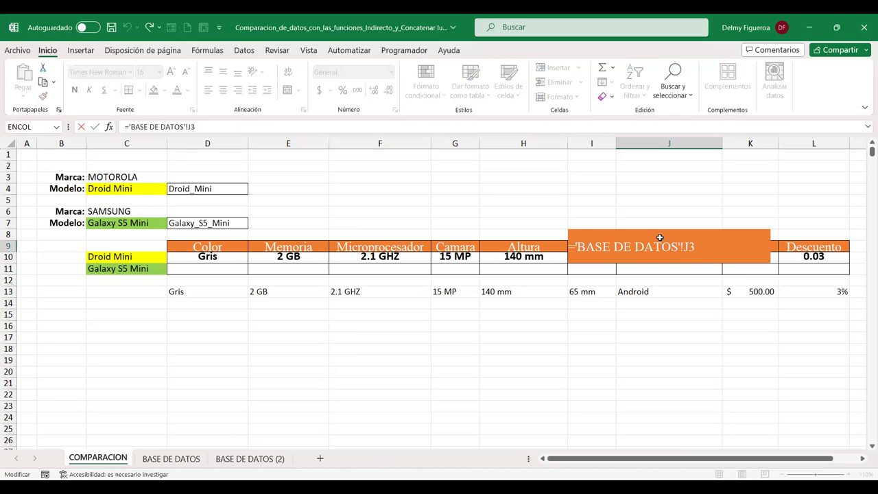
key(Return)
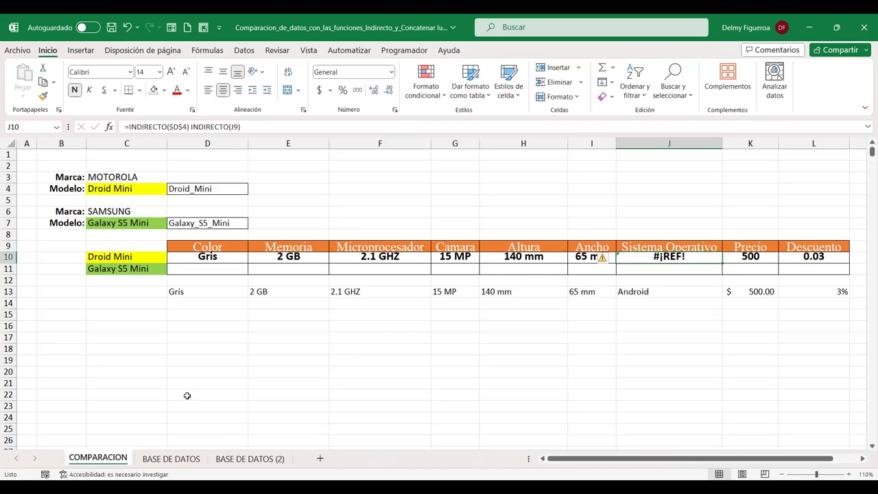
click(670, 248)
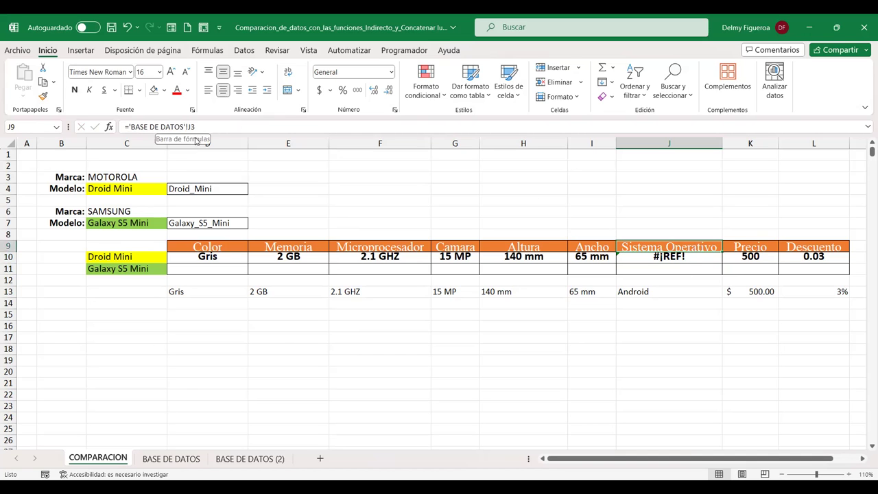
click(172, 458)
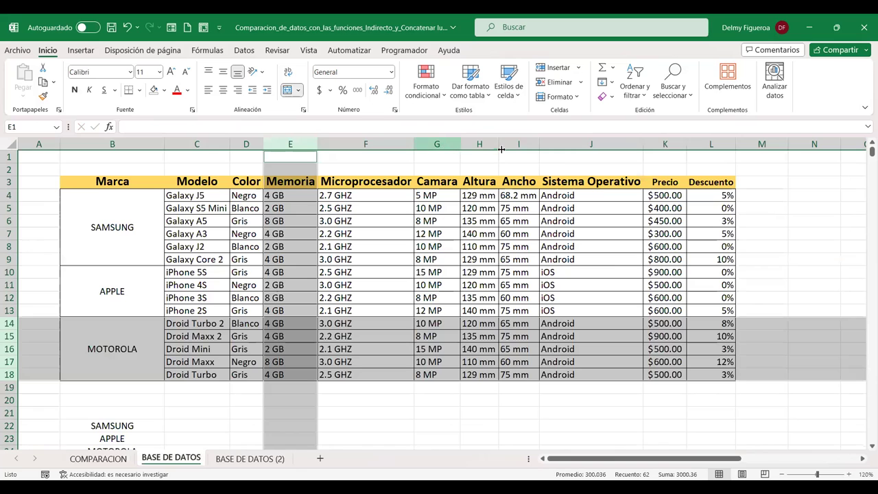
click(600, 181)
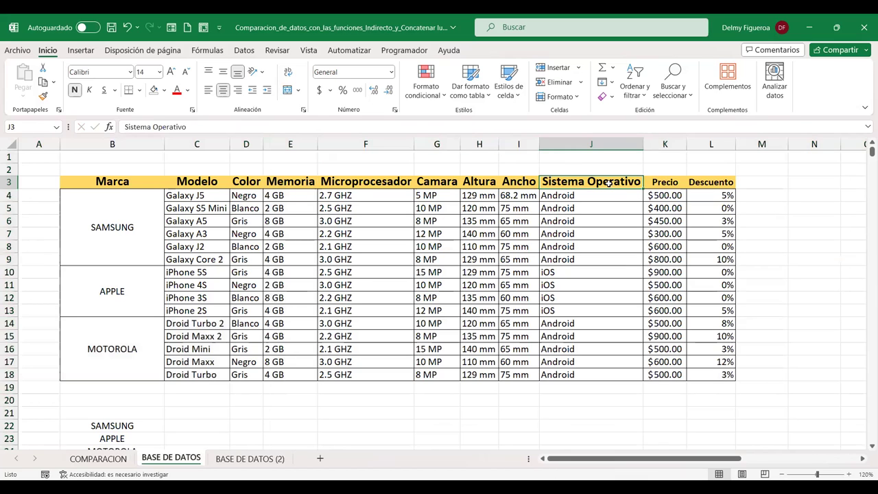
double_click(604, 182)
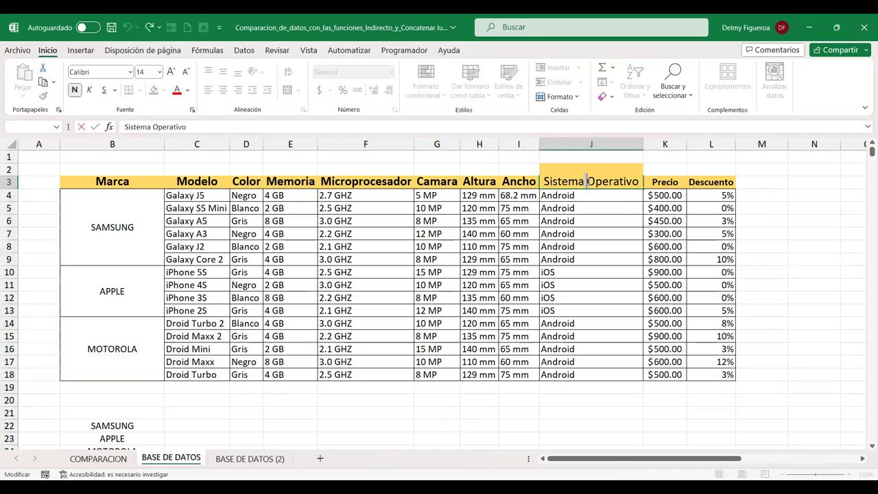
click(587, 181)
key(Return)
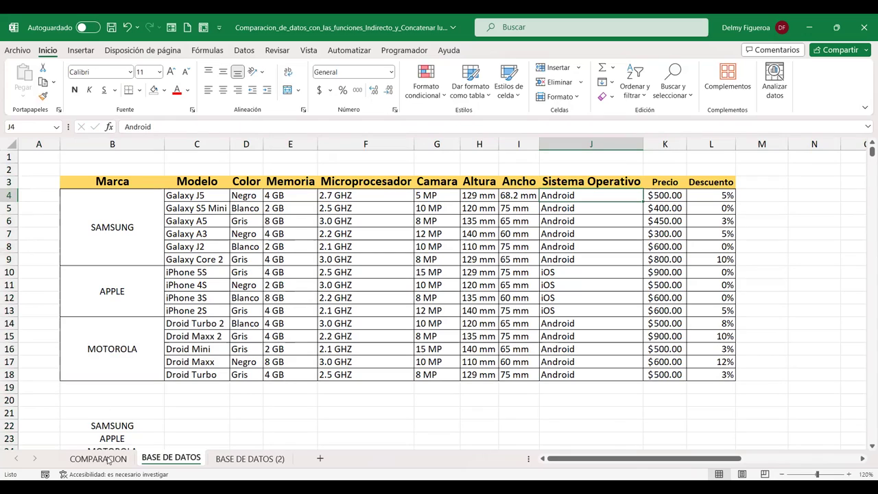
click(107, 460)
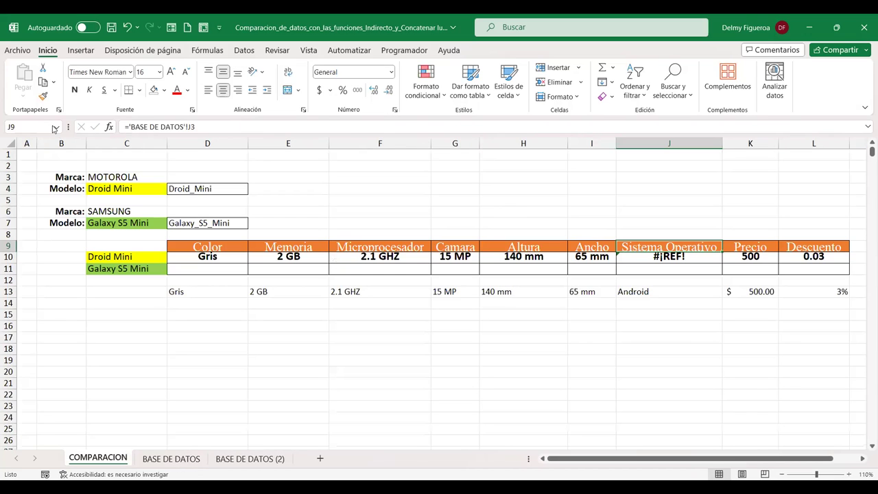
click(58, 128)
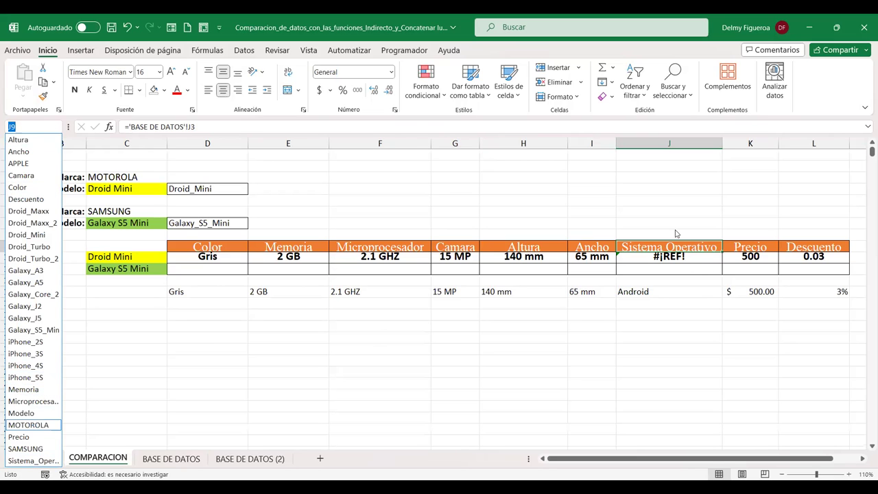
key(Escape)
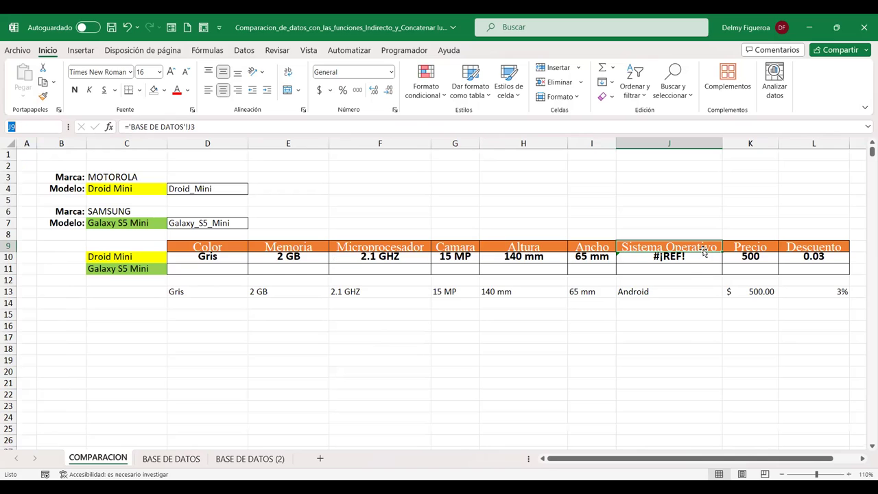
double_click(704, 247)
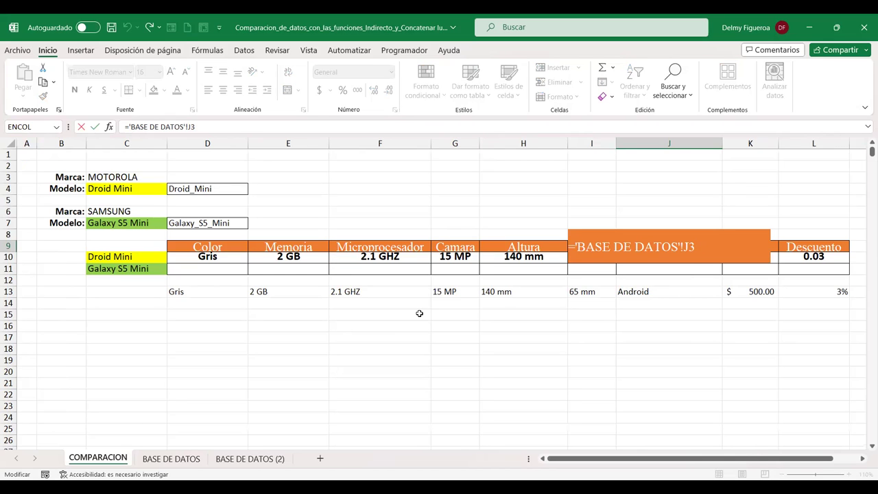
key(Return)
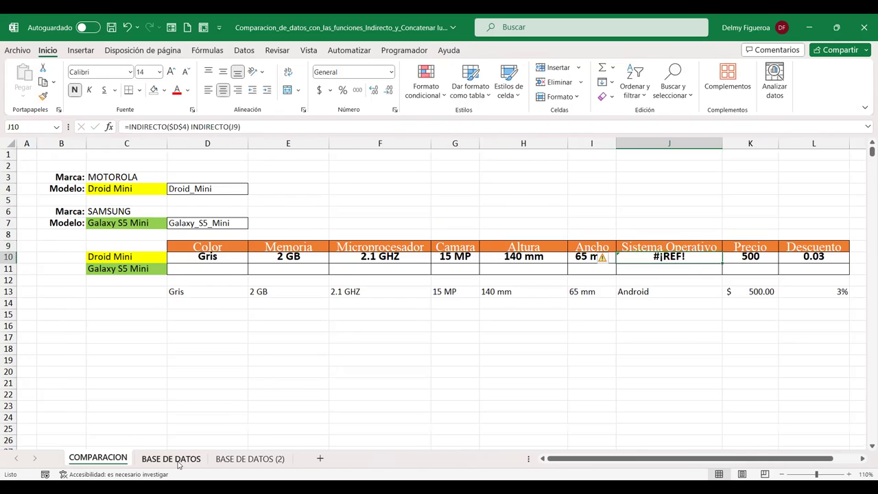
click(177, 458)
Step: Rename header J3 to Sistema_Operativo, replacing the space with an underscore, and return to COMPARACION
click(606, 177)
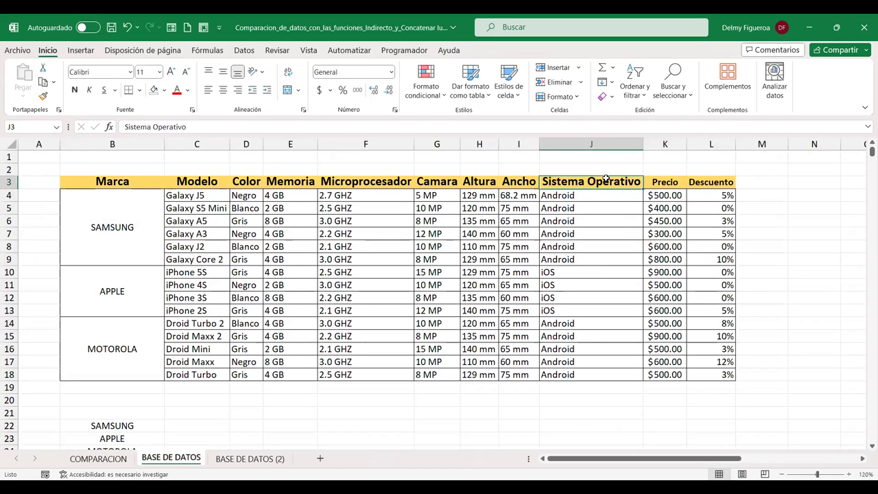
click(289, 124)
key(BackSpace)
text(_)
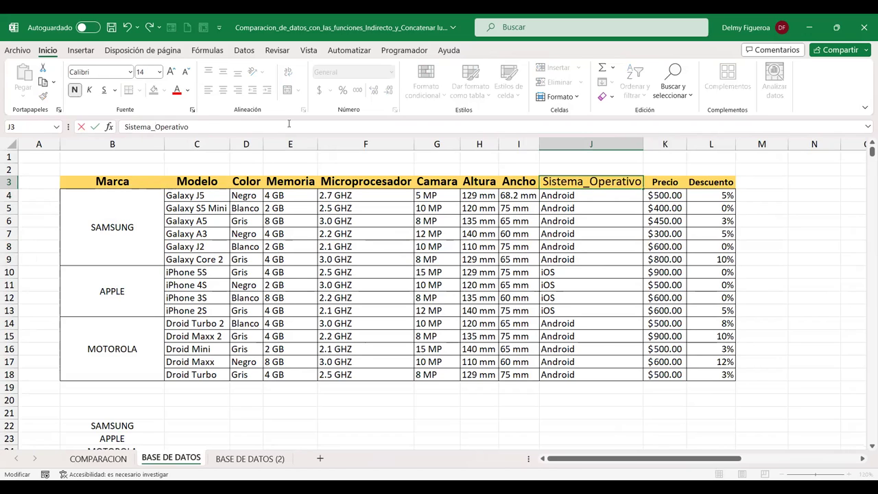
key(Return)
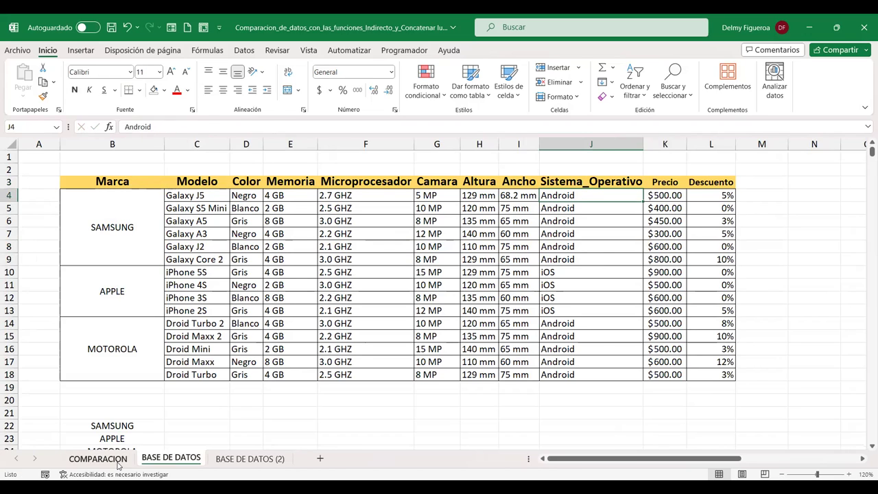
click(99, 458)
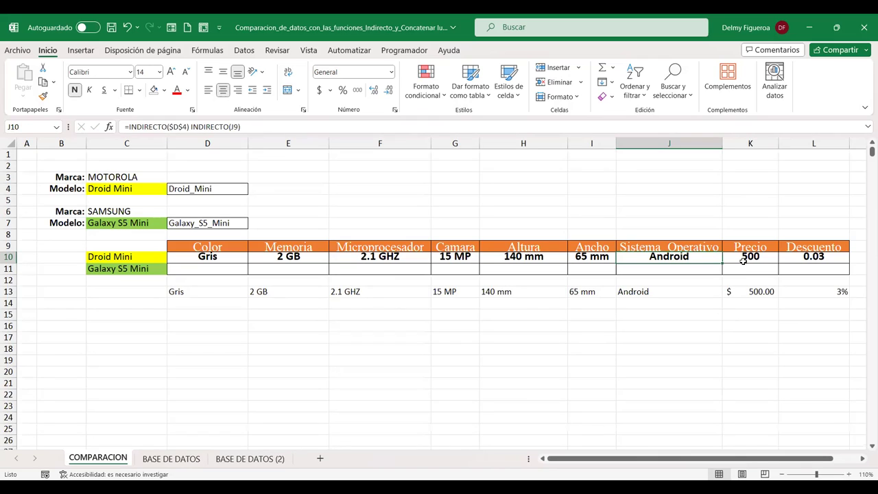
Step: Format K10 as accounting currency ($ 500.00) and L10 as a percentage (3%)
click(744, 260)
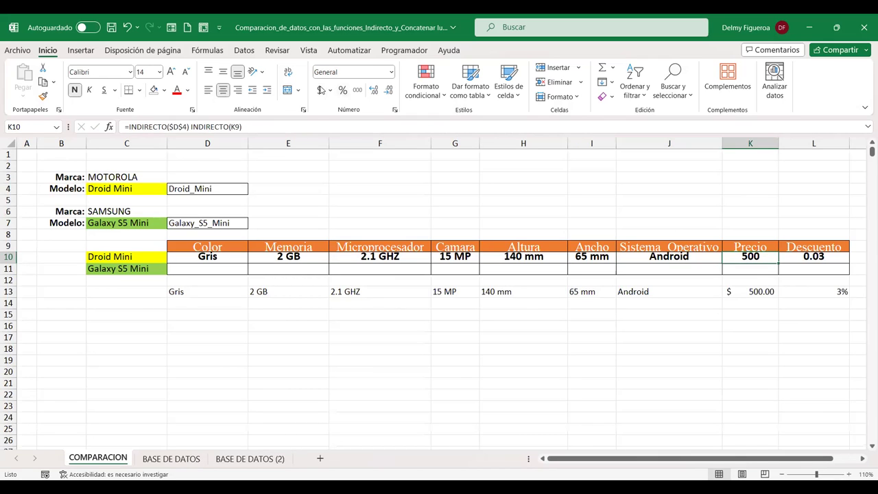
click(321, 90)
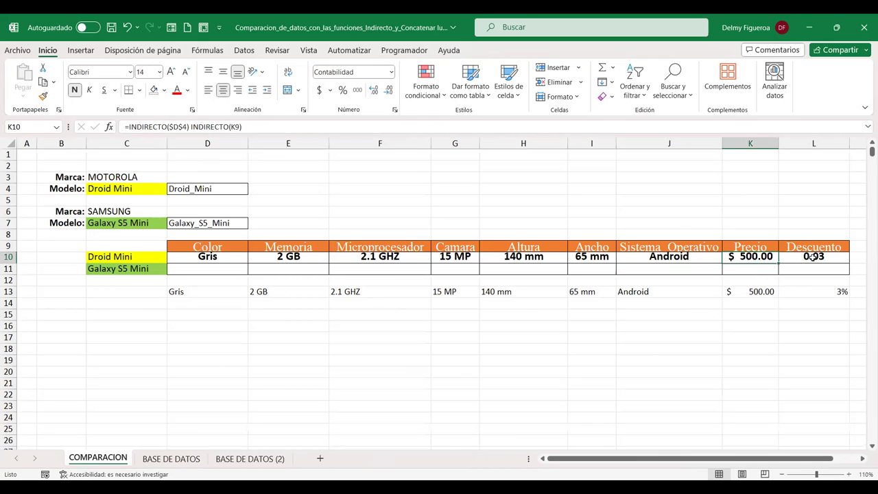
click(812, 256)
click(342, 91)
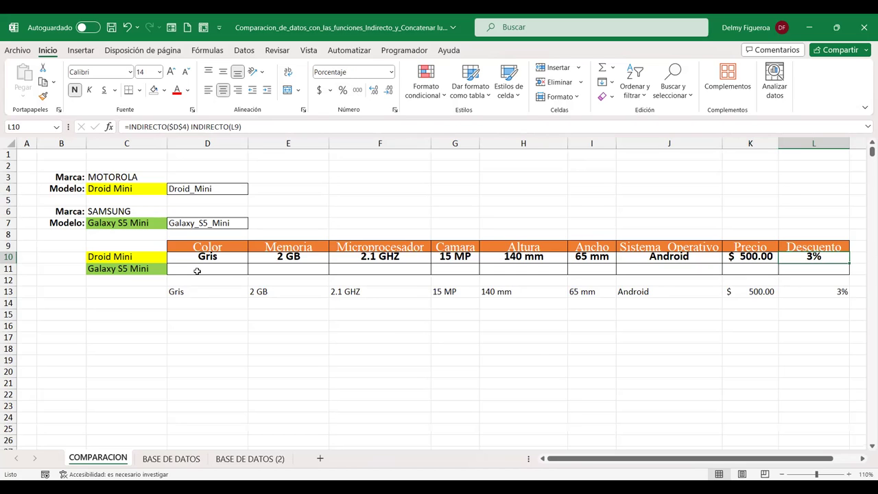
click(201, 268)
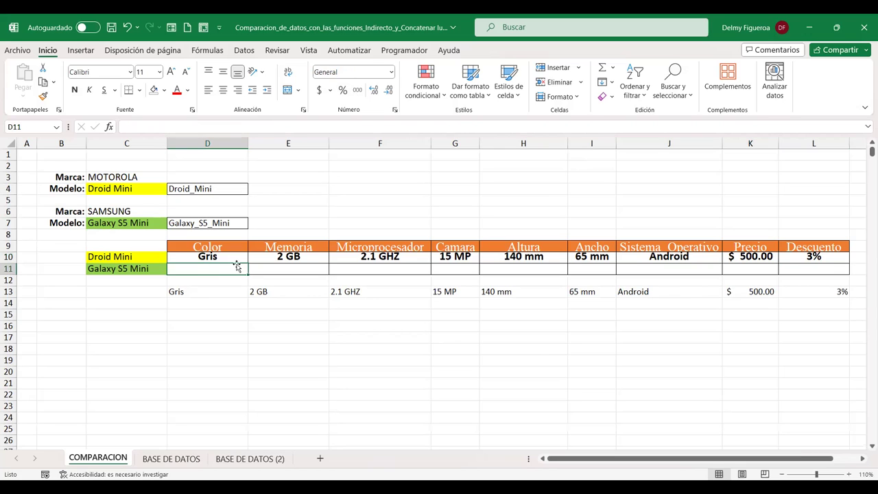
Step: Copy D10's formula into D11 with the model reference changed to $D$7, returning Blanco
double_click(234, 256)
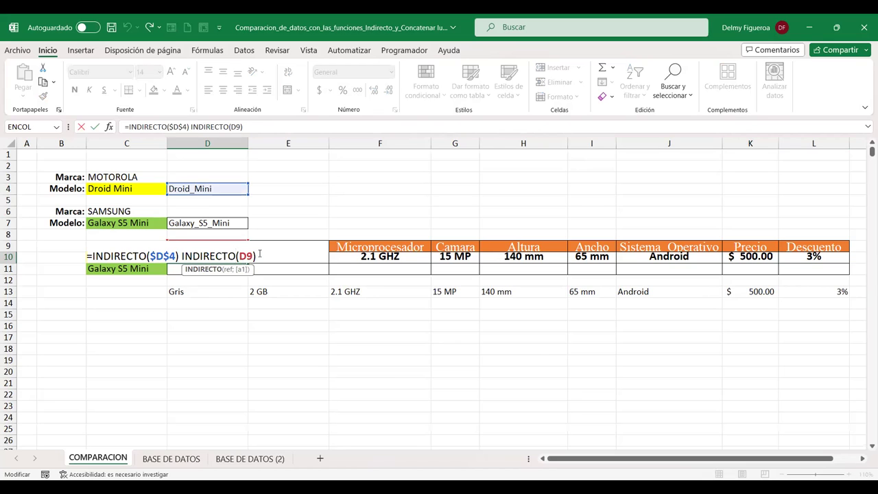
drag(252, 256, 152, 241)
drag(257, 257, 77, 254)
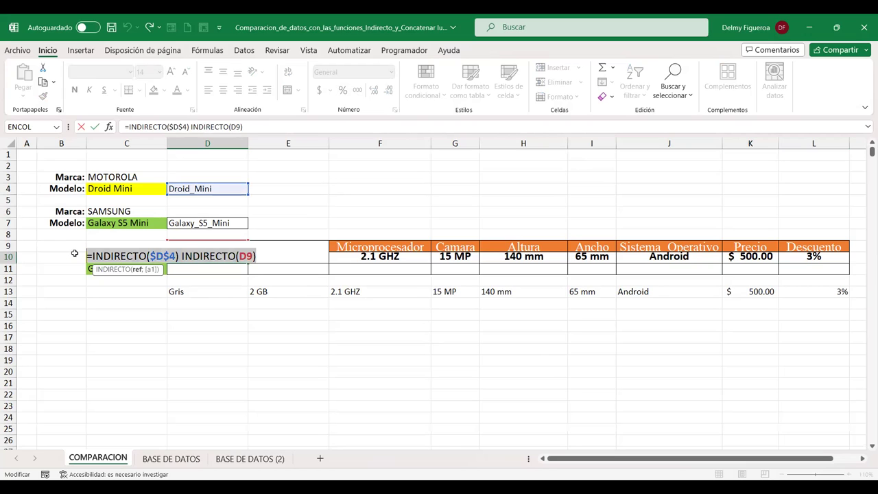
key(Return)
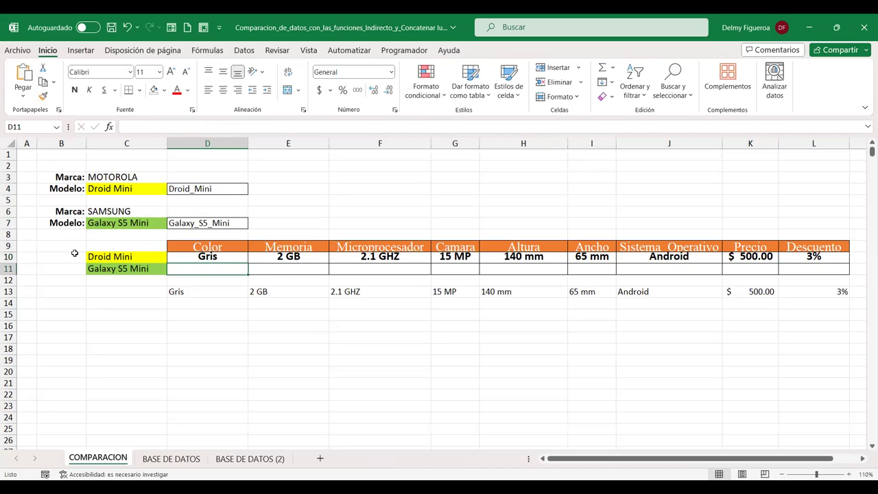
text(=INDIRECTO($D$4) INDIRECTO(D9))
double_click(207, 268)
click(239, 268)
key(BackSpace)
key(BackSpace)
key(BackSpace)
key(BackSpace)
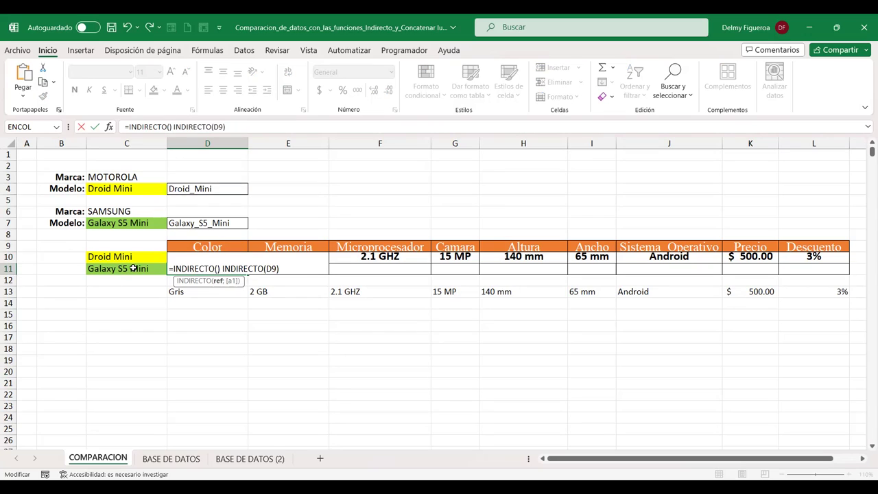
click(196, 224)
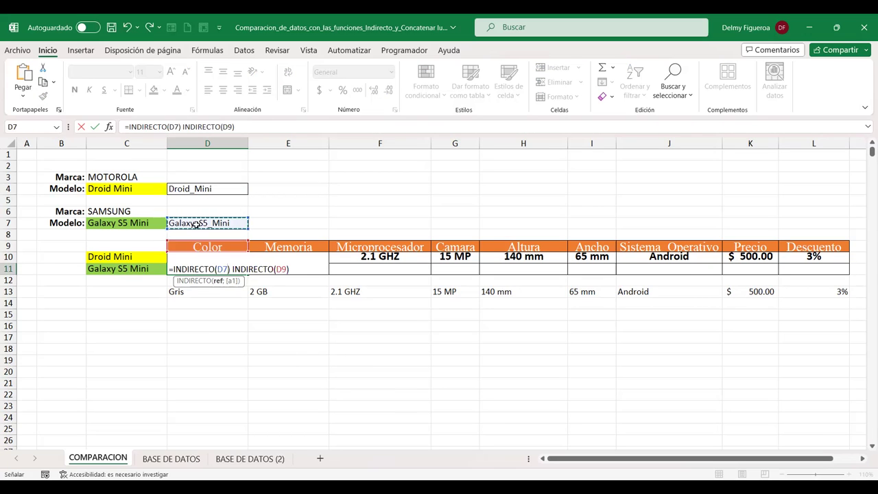
key(F4)
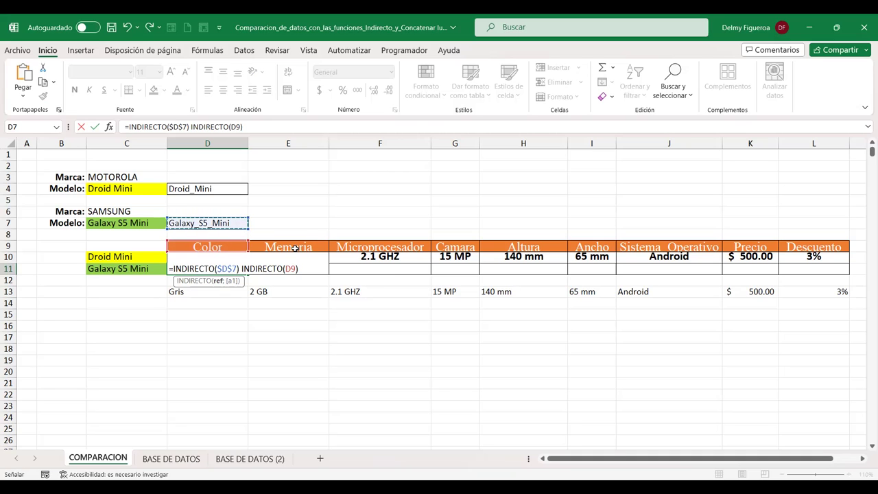
key(ctrl+Return)
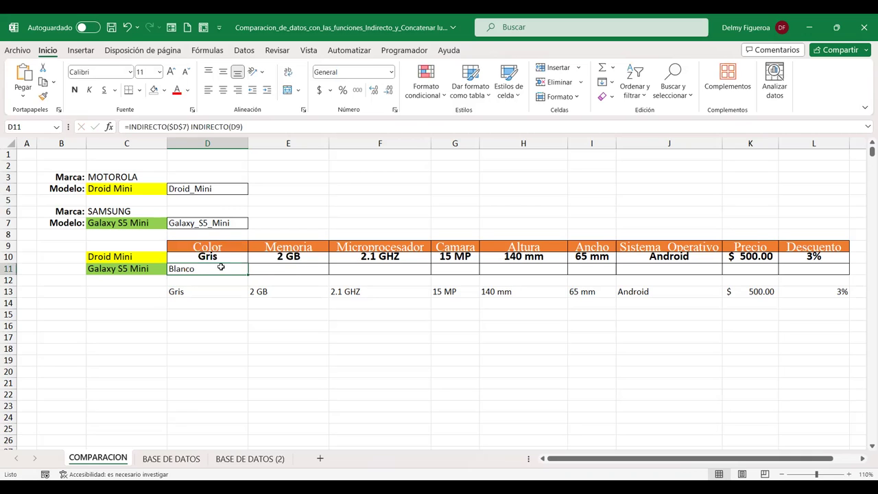
Step: Format D11:L11 as larger, centred, bold green text
drag(221, 268, 802, 269)
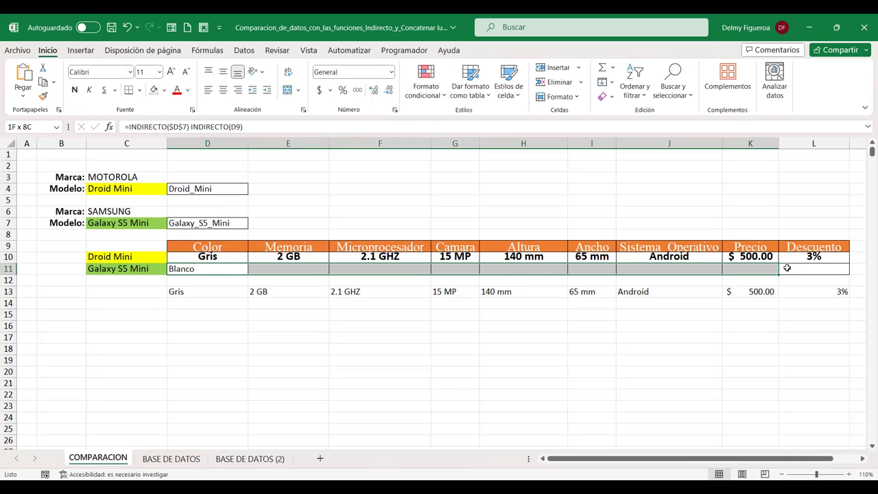
click(172, 71)
click(171, 71)
click(223, 90)
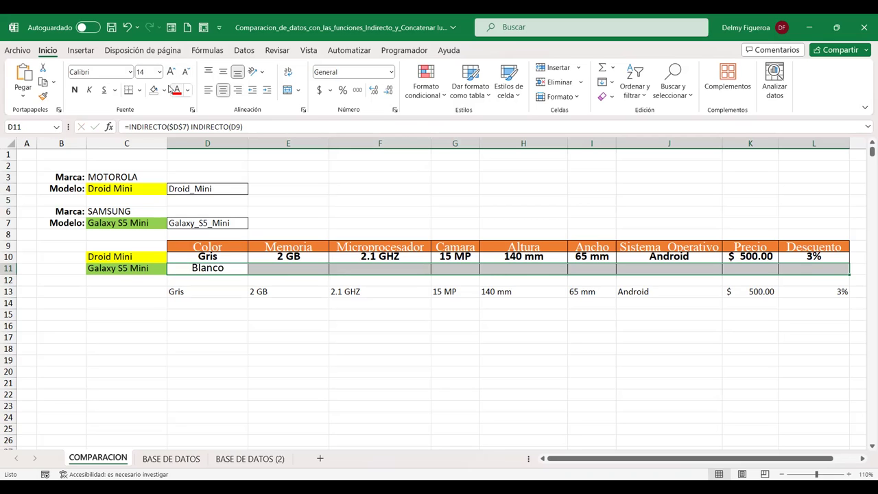
click(188, 91)
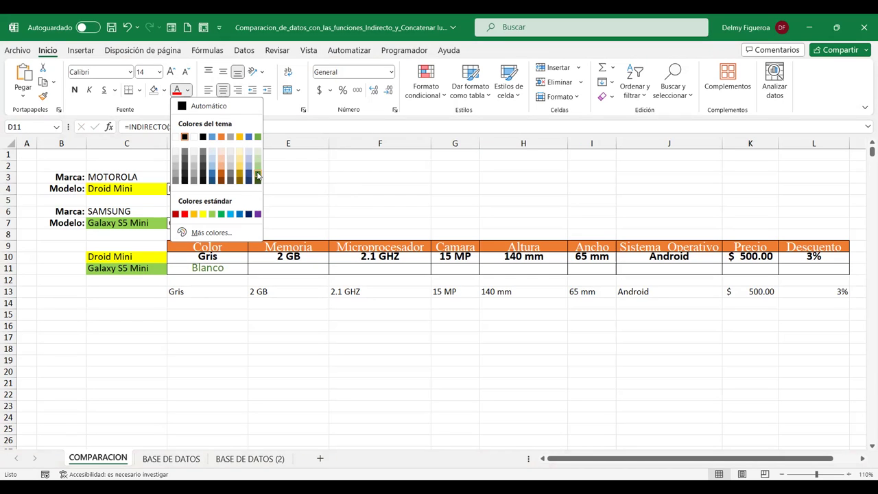
click(151, 138)
click(75, 90)
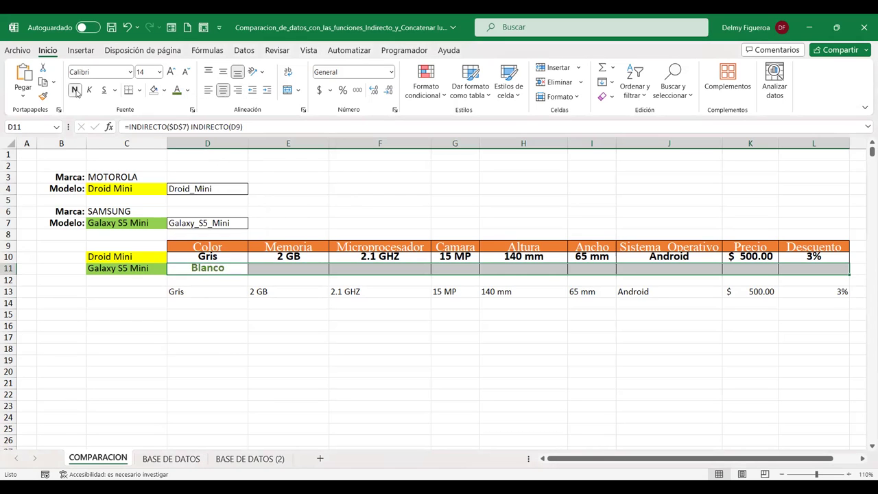
Step: Fill D11's formula across to L11, then format K11 as currency and L11 as a percentage
double_click(227, 269)
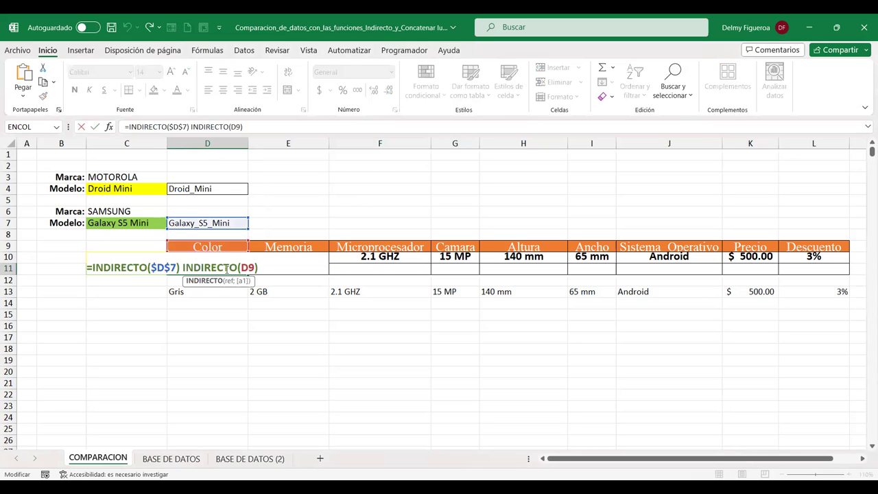
key(Escape)
drag(249, 274, 828, 279)
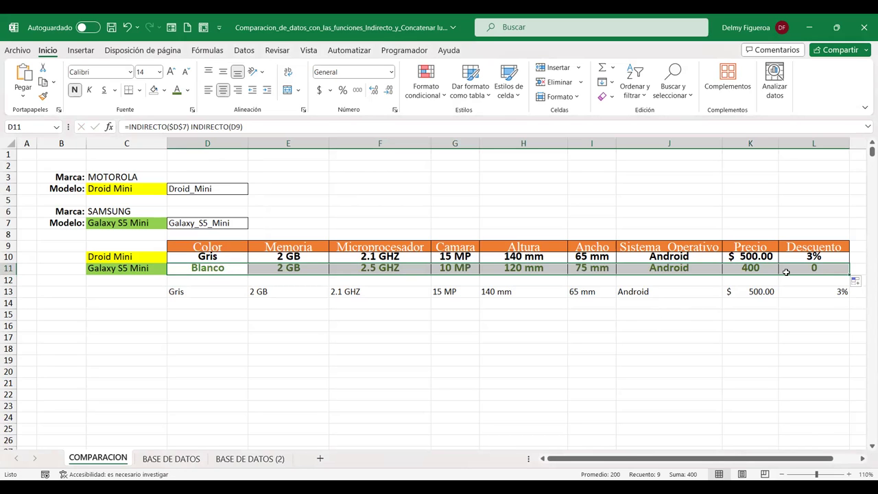
click(769, 269)
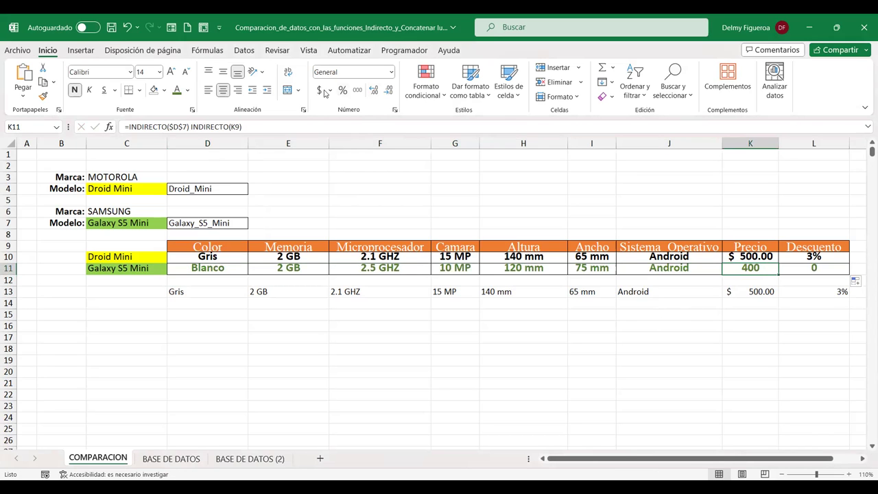
click(320, 90)
click(830, 267)
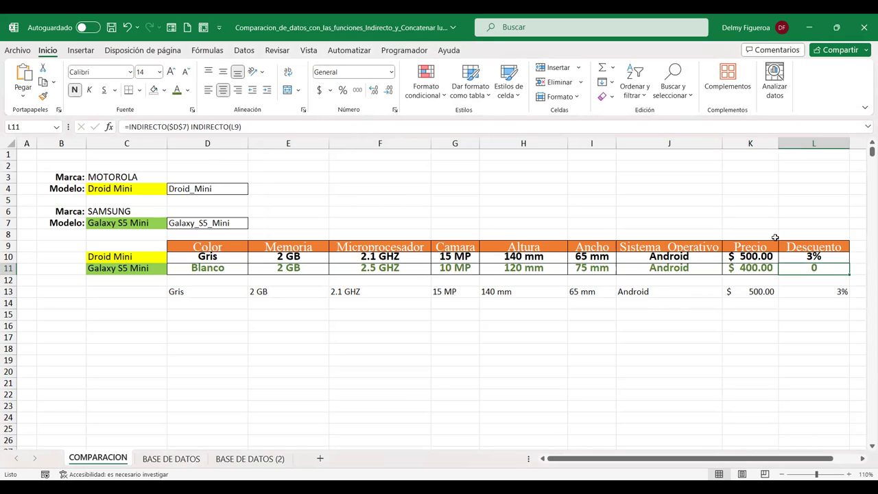
click(342, 90)
Step: Choose Droid Turbo 2 in C4 and Galaxy J2 in C7 from the dropdown lists
click(146, 187)
click(172, 190)
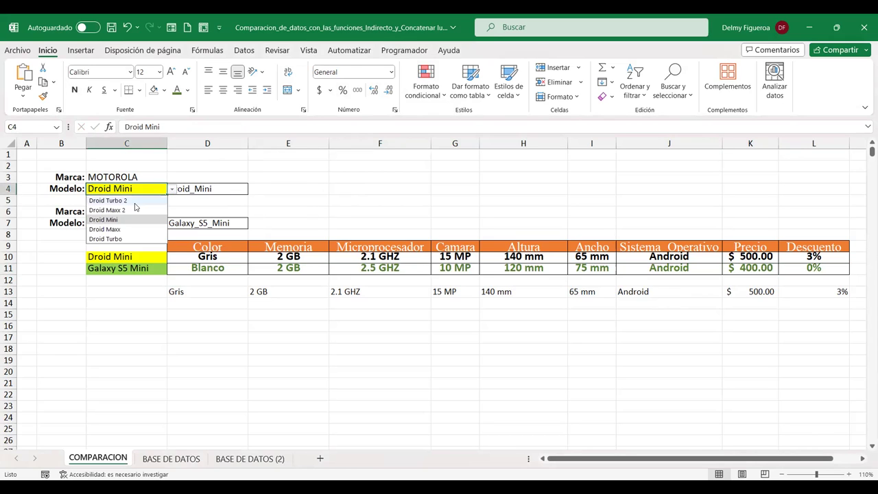
click(133, 201)
click(140, 220)
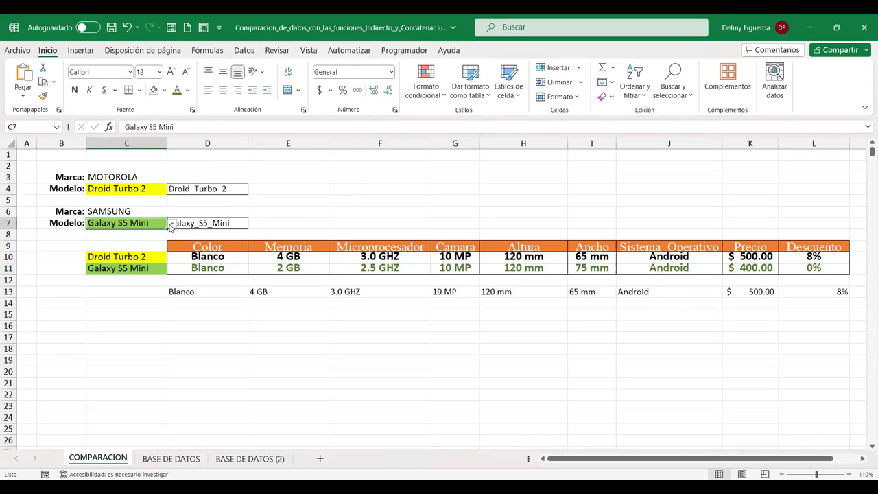
click(173, 227)
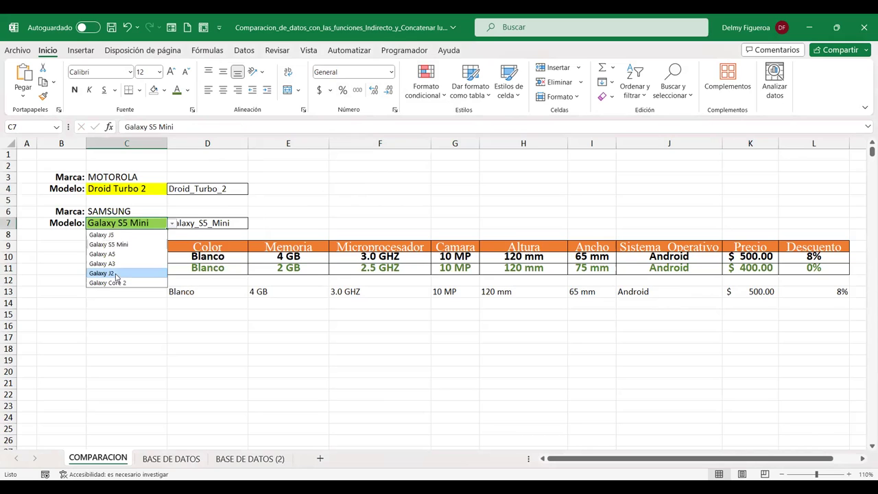
click(115, 273)
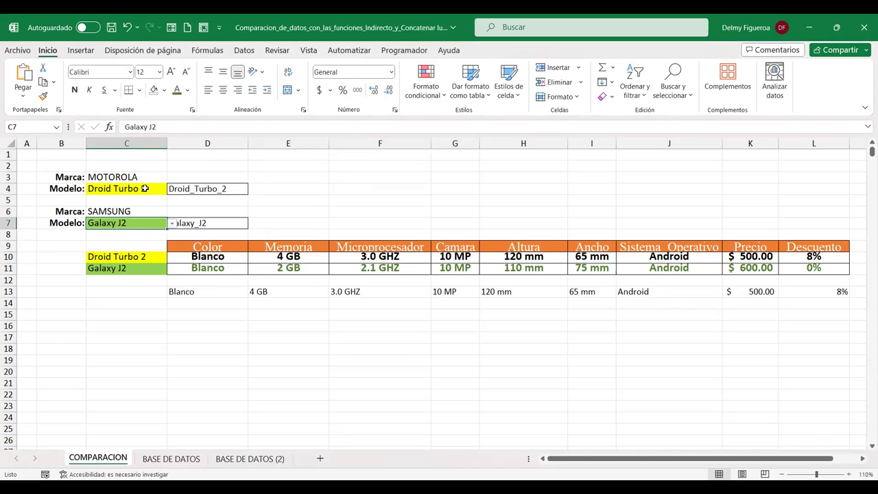
click(9, 257)
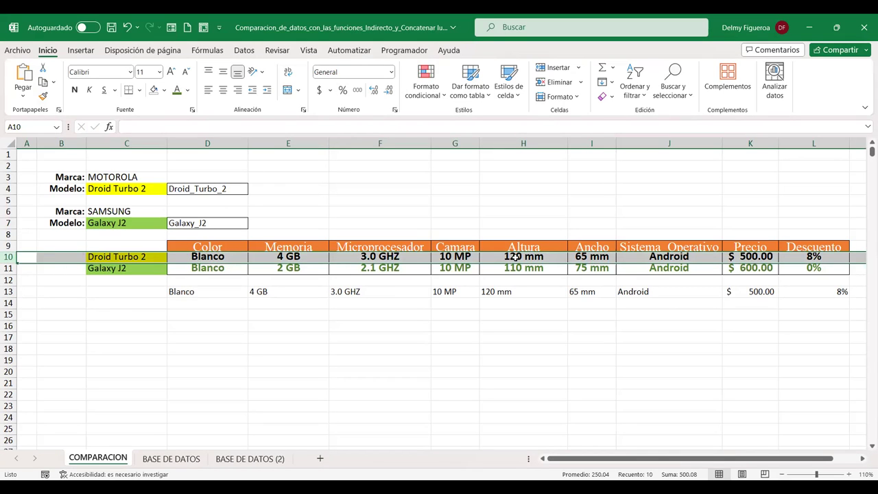
Step: Check the Droid Turbo 2 row in BASE DE DATOS against the comparison sheet
click(171, 459)
click(97, 459)
click(170, 459)
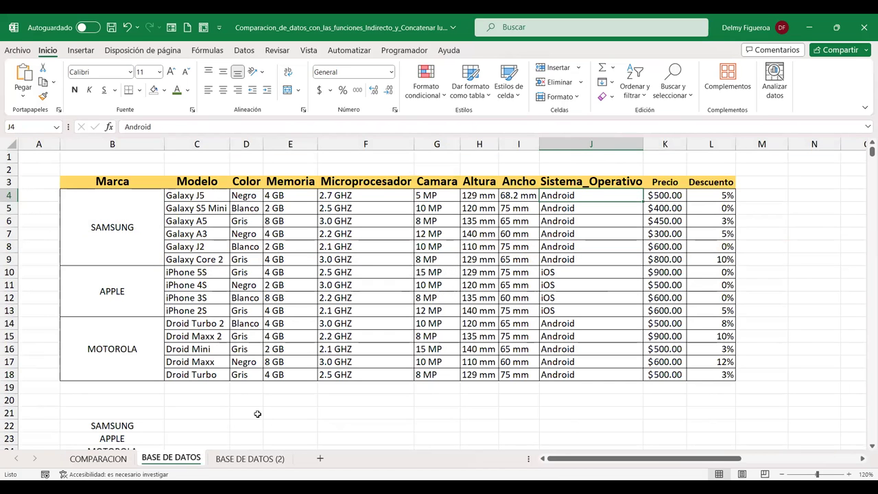
click(9, 324)
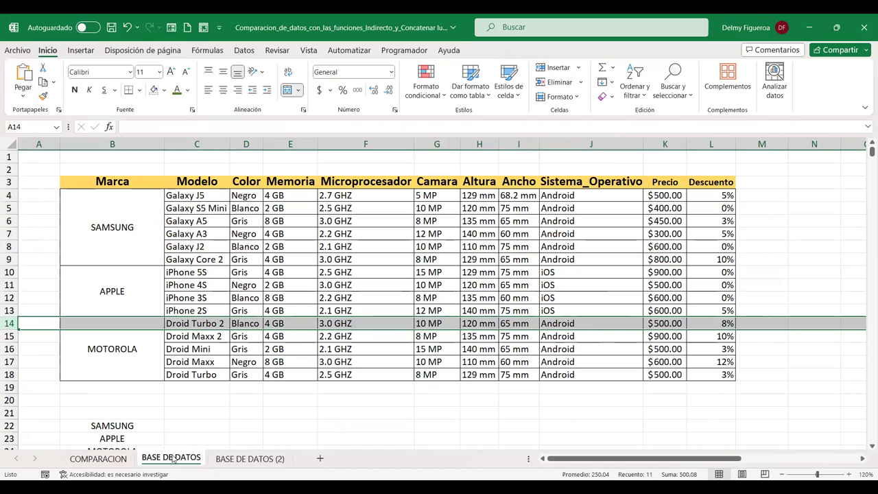
click(98, 459)
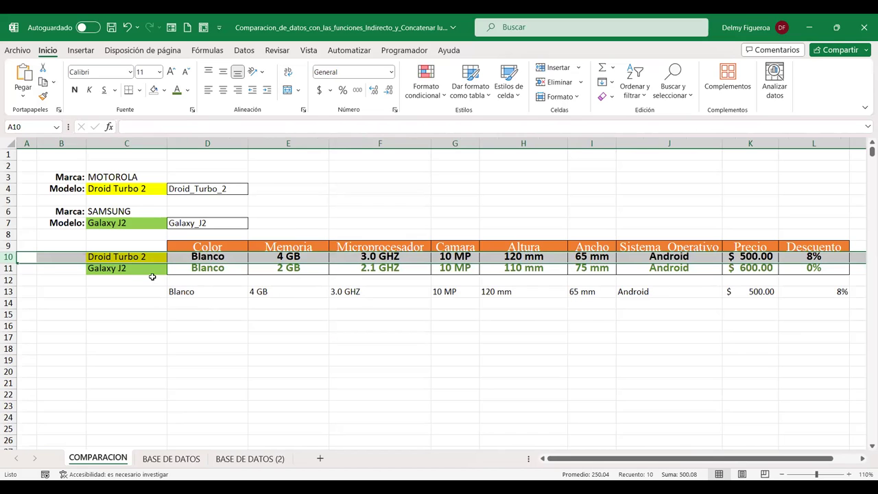
Step: Choose Droid Maxx 2 in C4, APPLE in C6 and iPhone 3S in C7, then duplicate the sheet as COMPARACION (2)
click(143, 189)
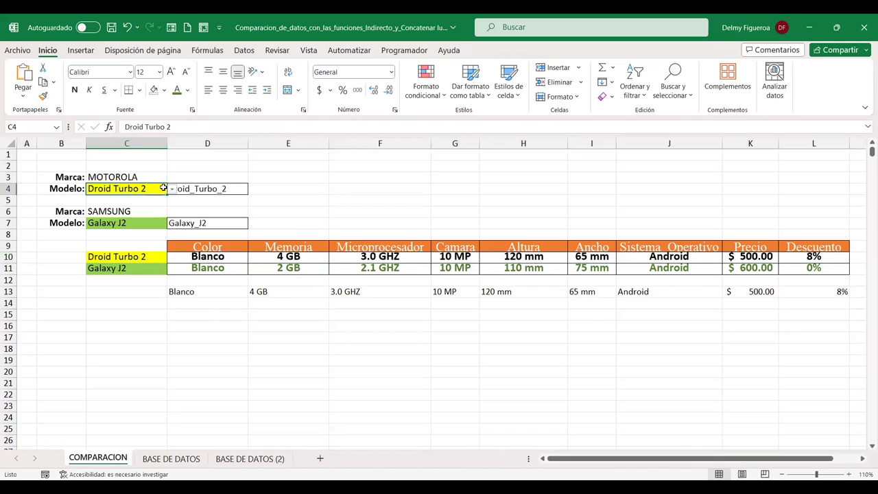
click(171, 189)
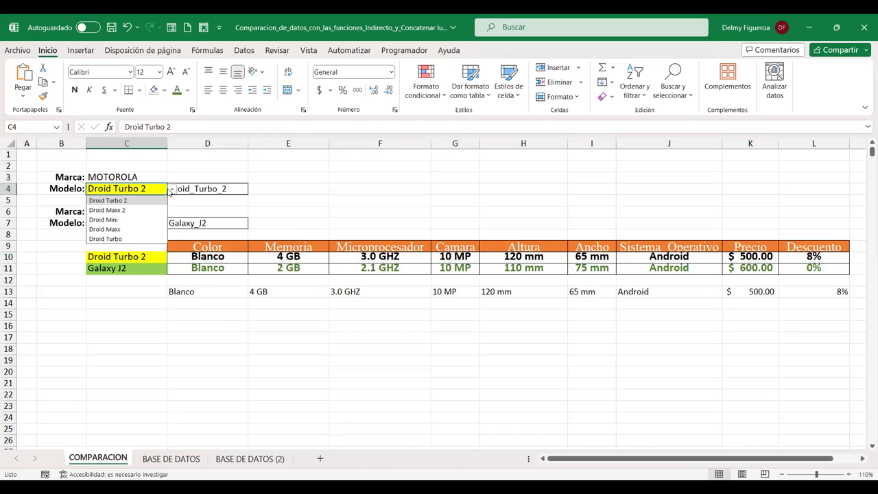
click(130, 210)
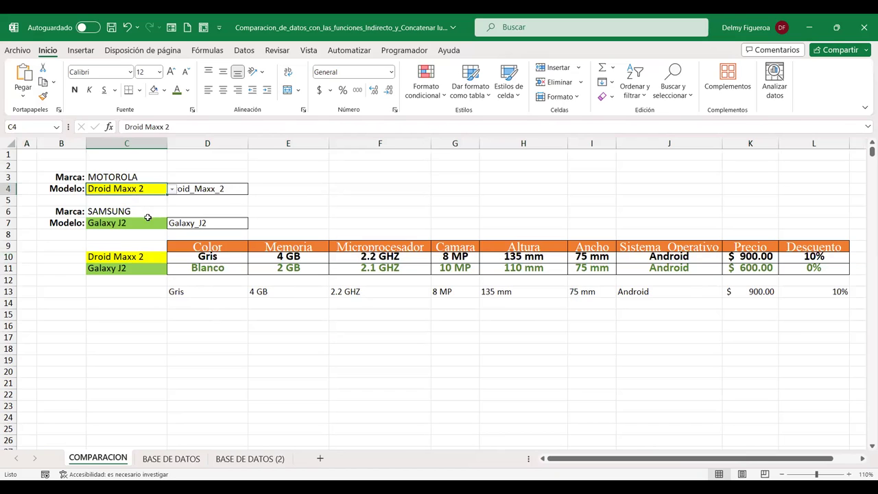
click(140, 223)
click(172, 225)
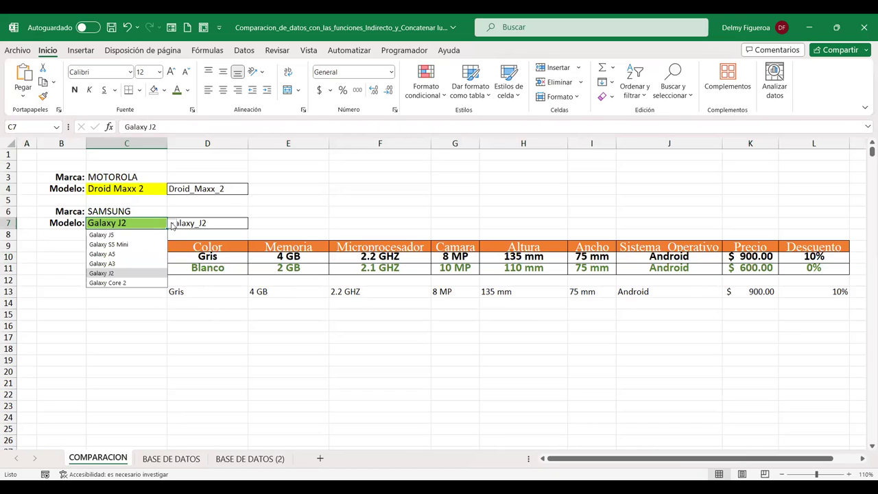
click(161, 211)
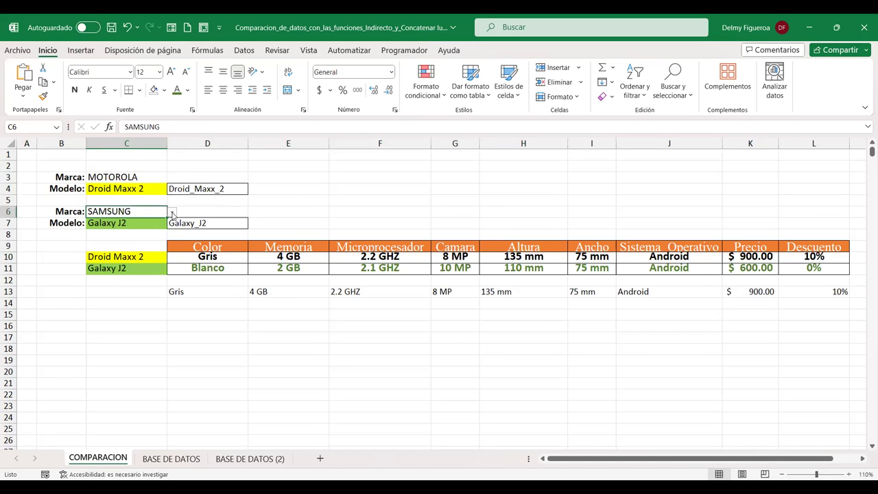
click(172, 212)
click(154, 233)
click(154, 223)
click(174, 226)
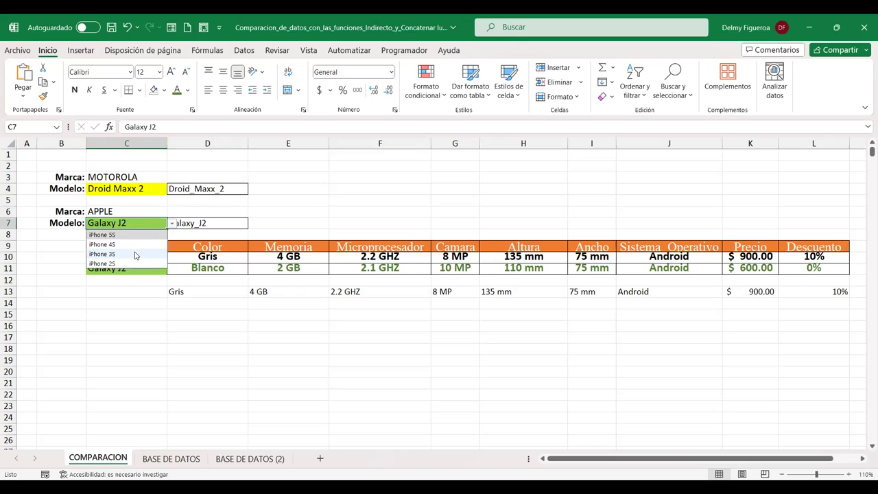
click(135, 253)
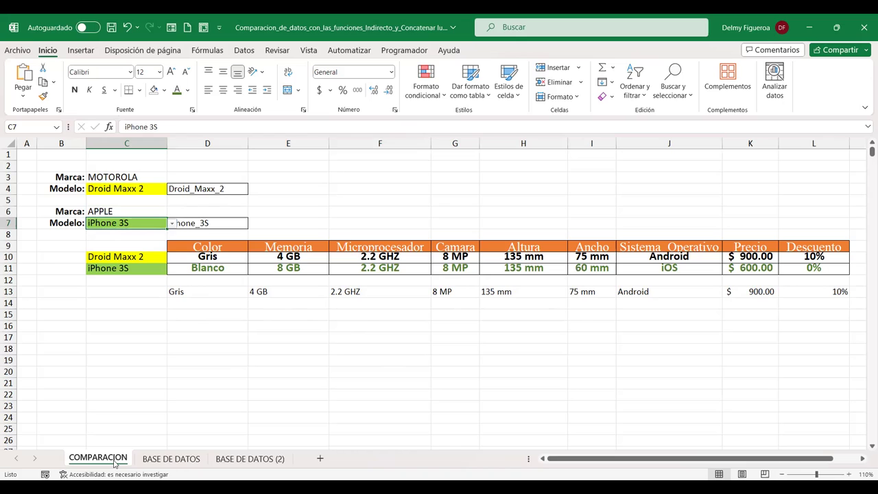
ctrl+drag(114, 464, 129, 464)
Step: Move from the COMPARACION sheet to its COMPARACION (2) copy and select cell D18
click(127, 461)
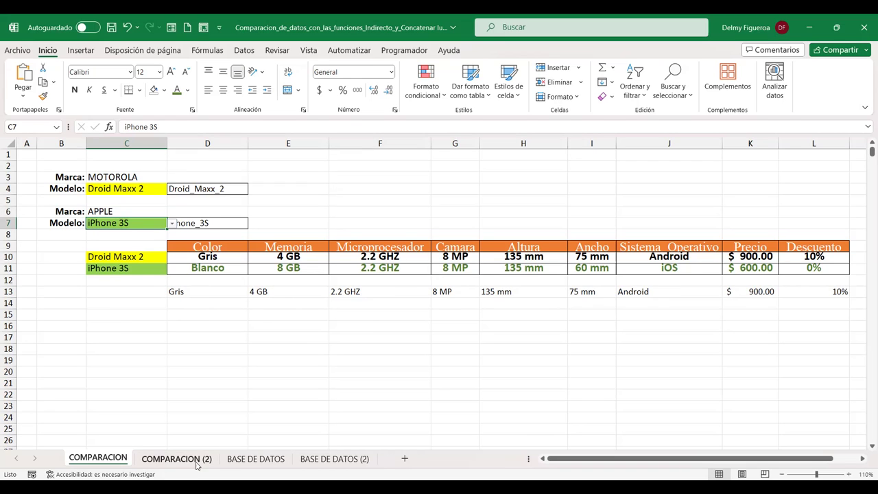
click(197, 465)
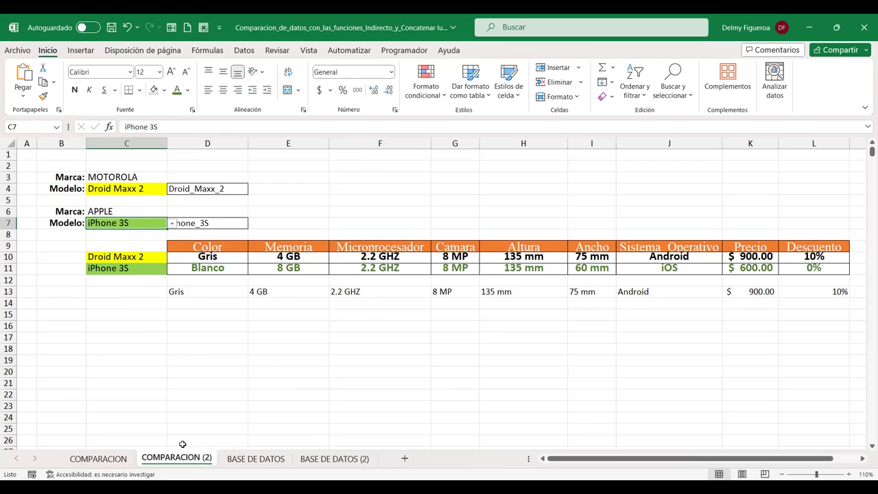
click(219, 343)
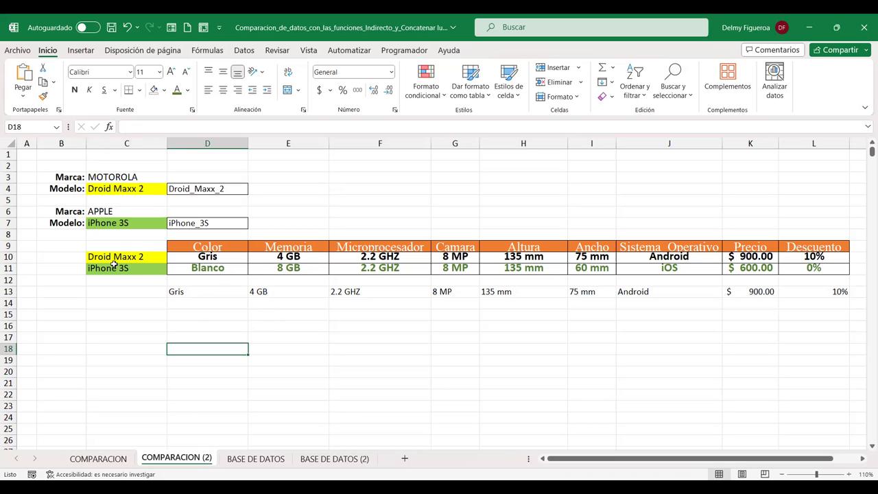
Step: Delete the helper row 13 beneath the table
click(8, 292)
right_click(9, 291)
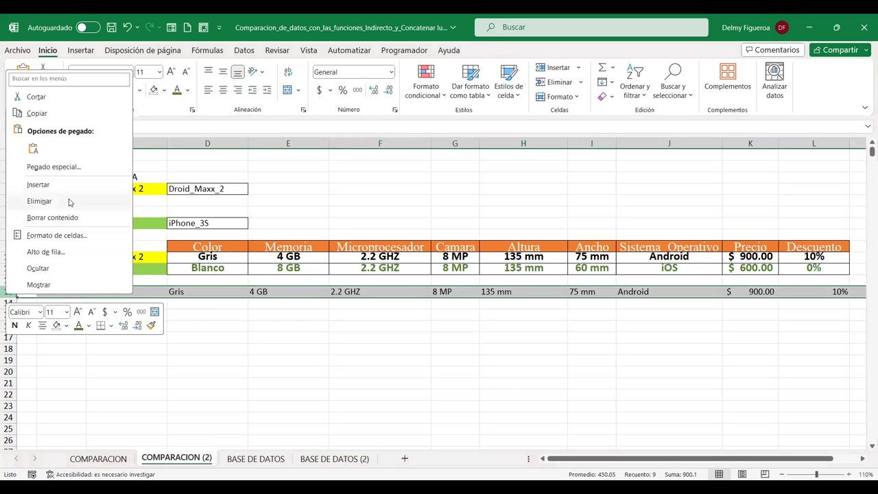
click(68, 201)
Step: Middle-align rows 10–11, set their height to 97.20, and return to A1
drag(9, 257, 5, 319)
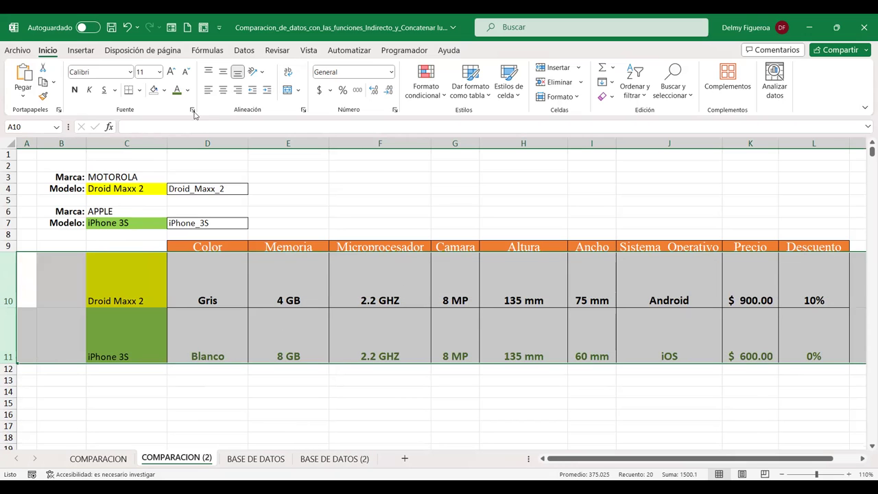
click(223, 72)
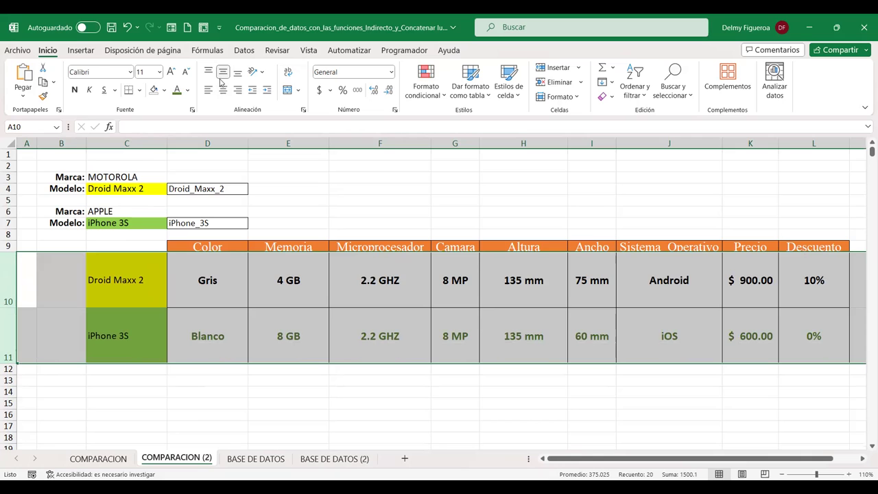
drag(11, 364, 6, 392)
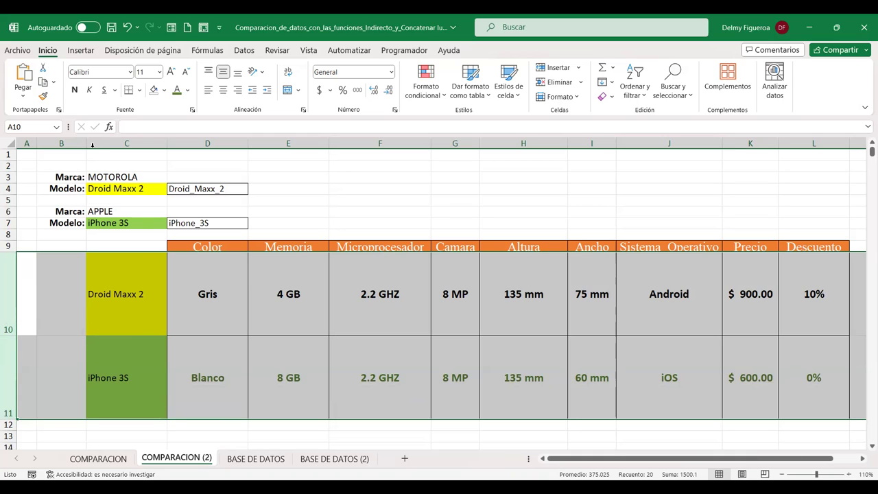
key(ctrl+Home)
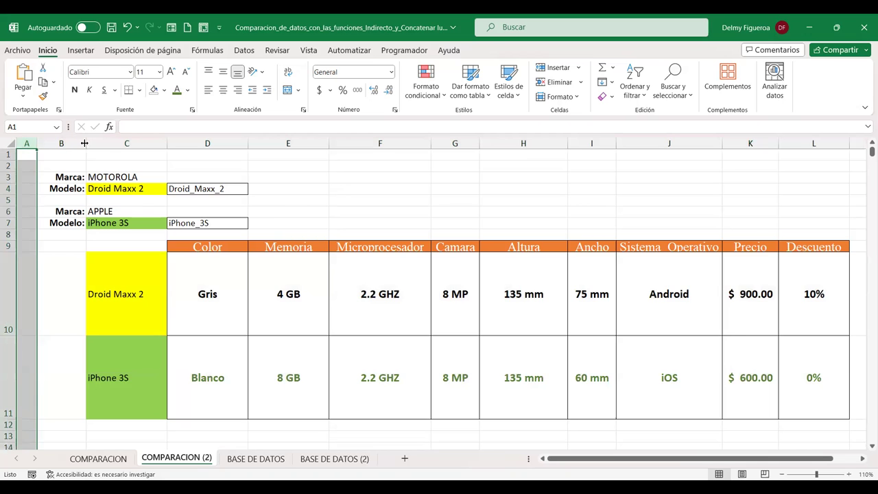
Step: AutoFit columns D through L to their contents and widen column B
drag(106, 143, 110, 142)
click(240, 145)
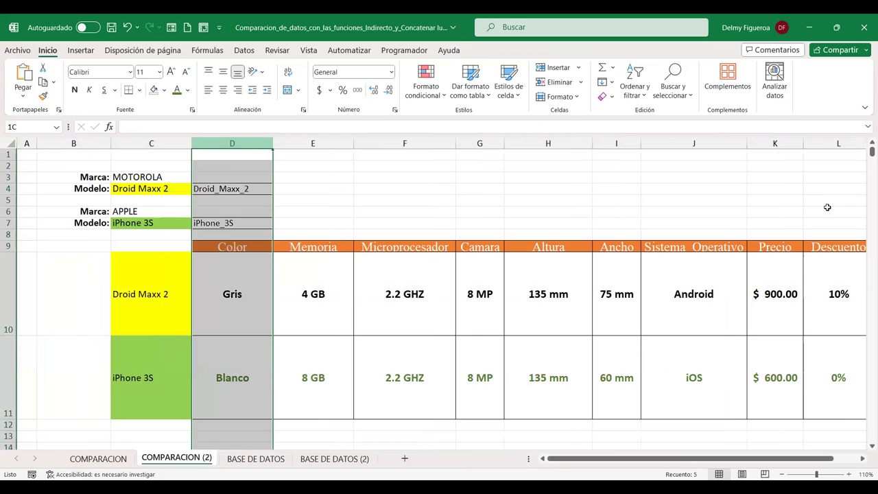
key(ctrl+shift+Right)
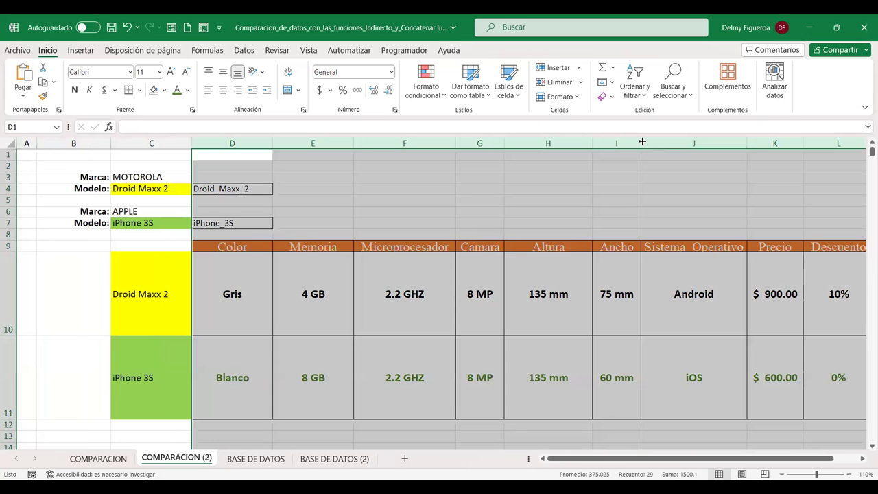
double_click(643, 141)
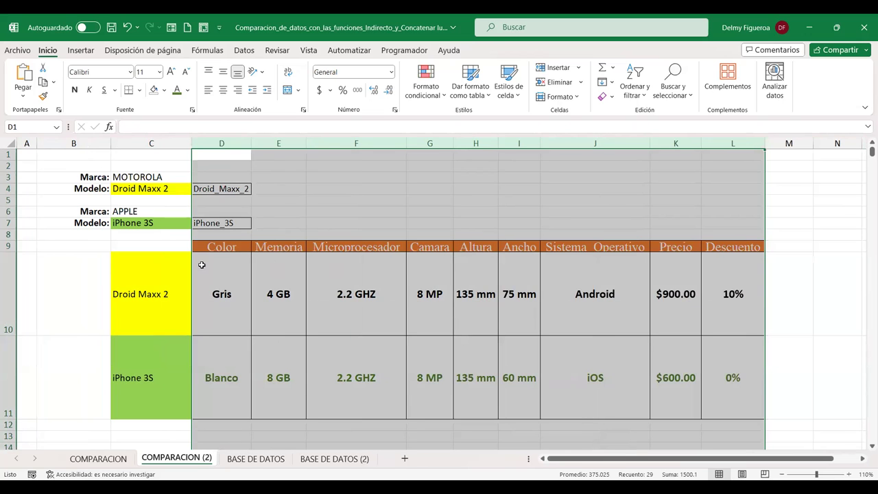
drag(111, 143, 167, 145)
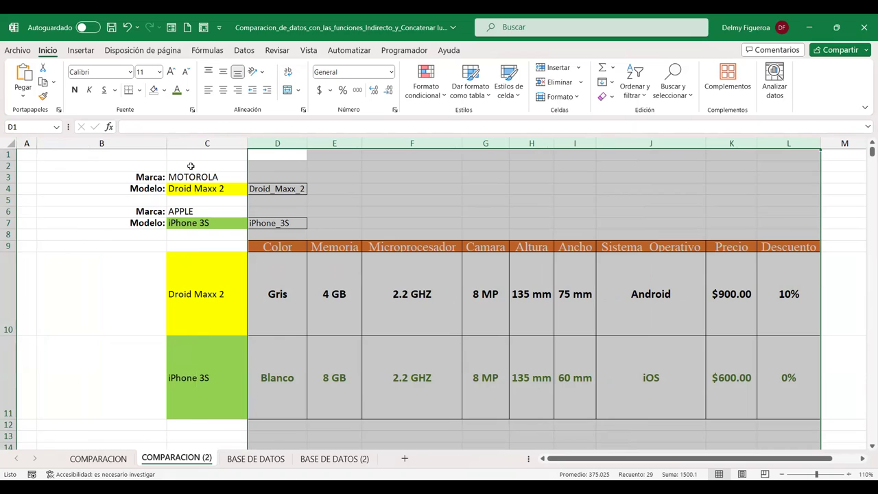
Step: Enlarge rows 10 and 11 to about 106.80 height, undoing the accidental changes
drag(8, 334, 8, 342)
key(ctrl+z)
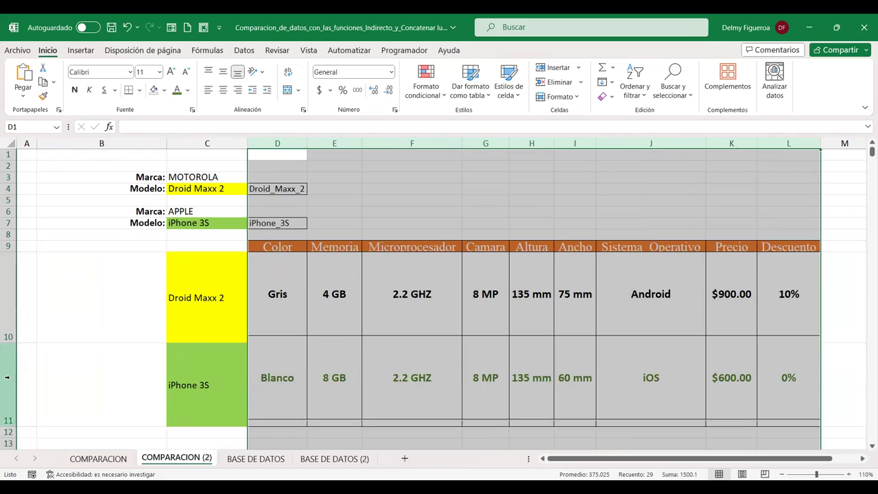
drag(8, 300, 6, 384)
drag(17, 419, 13, 426)
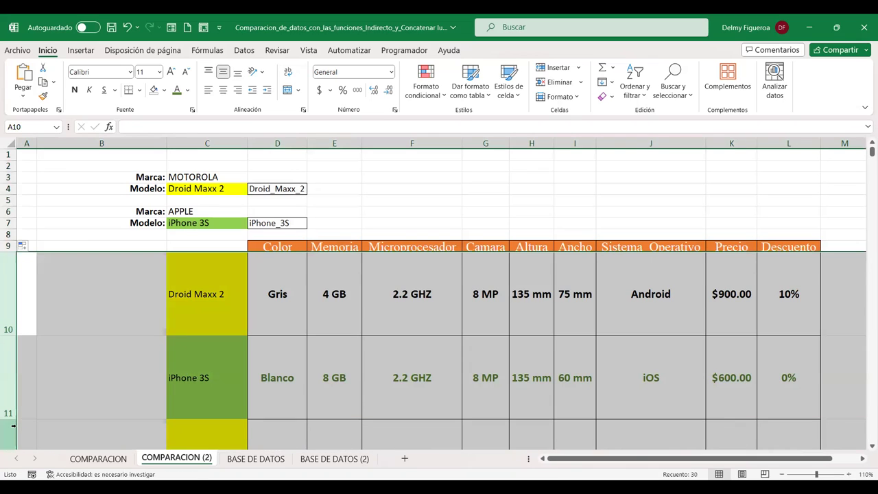
key(ctrl+z)
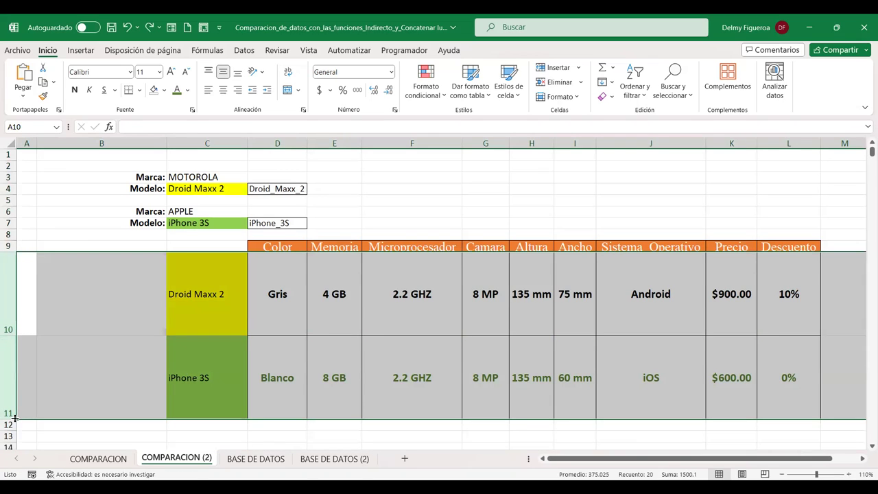
drag(15, 418, 15, 424)
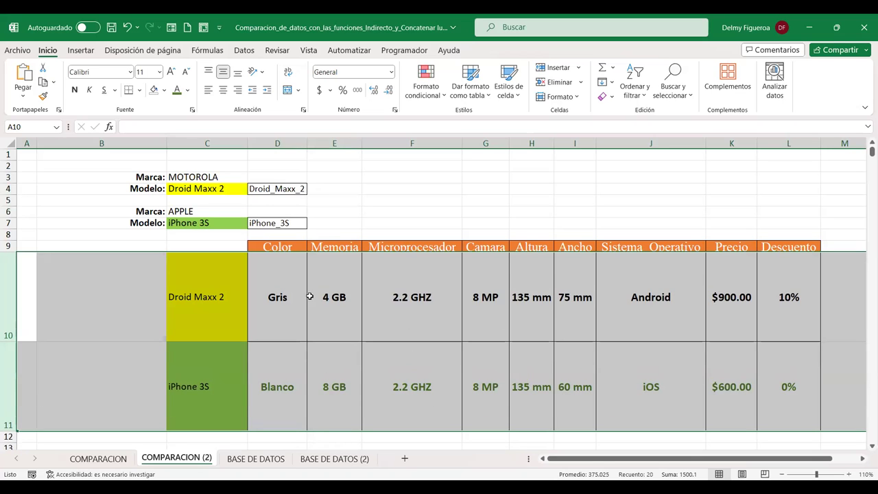
click(140, 293)
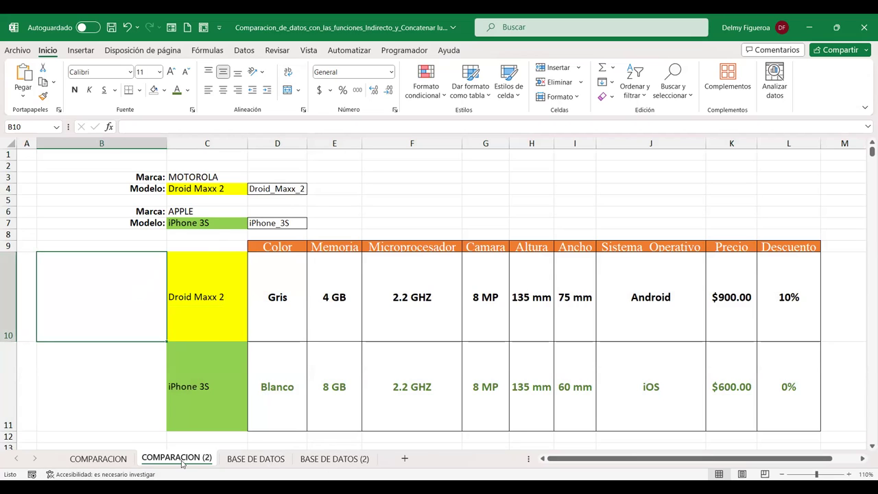
Step: Add the Hoja3 sheet, enlarge its font size two steps, and zoom to 120%
click(406, 459)
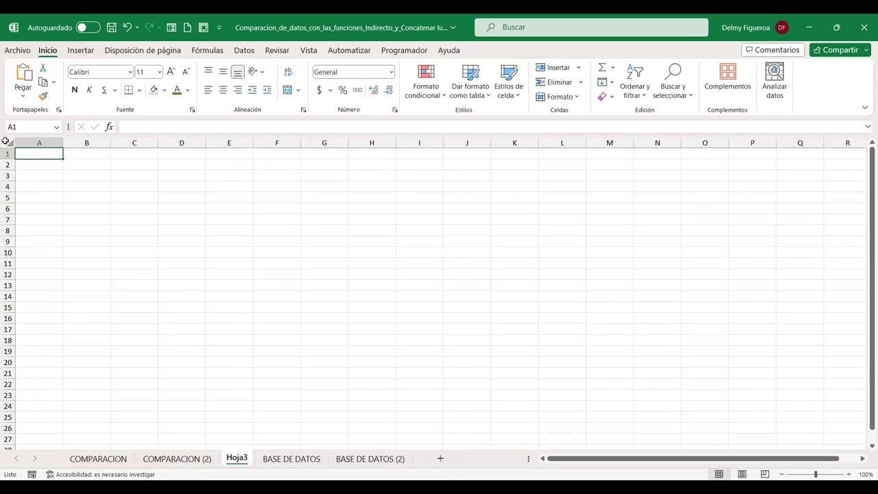
click(6, 142)
click(170, 71)
click(171, 71)
click(849, 475)
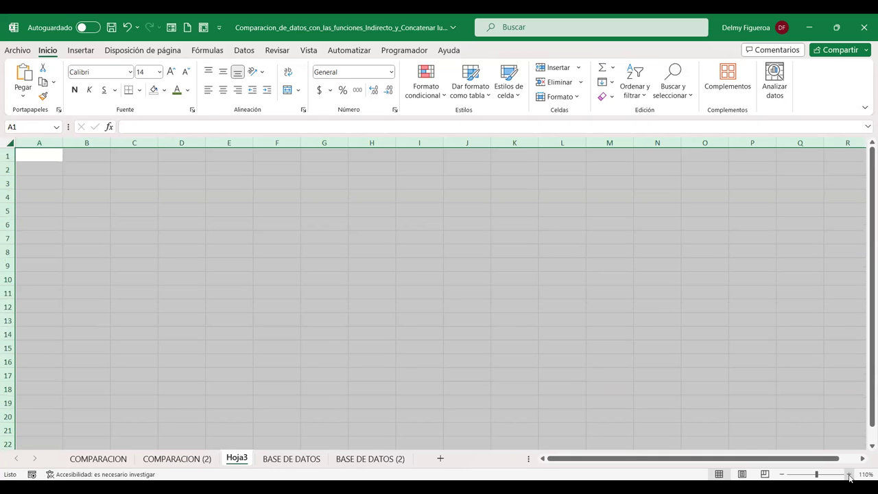
click(849, 474)
click(170, 426)
Step: Copy the model names from BASE DE DATOS into Hoja3 A2:A16 and autofit column A
click(184, 463)
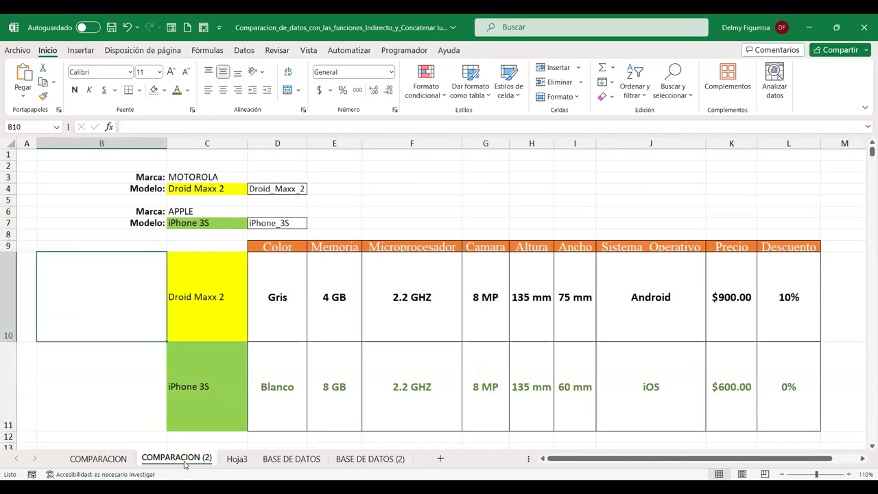
click(315, 466)
drag(203, 196, 205, 372)
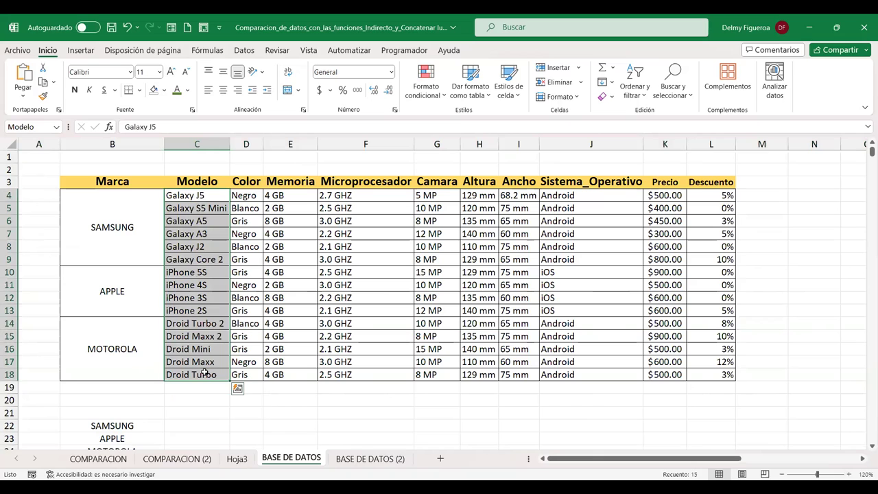
key(ctrl+c)
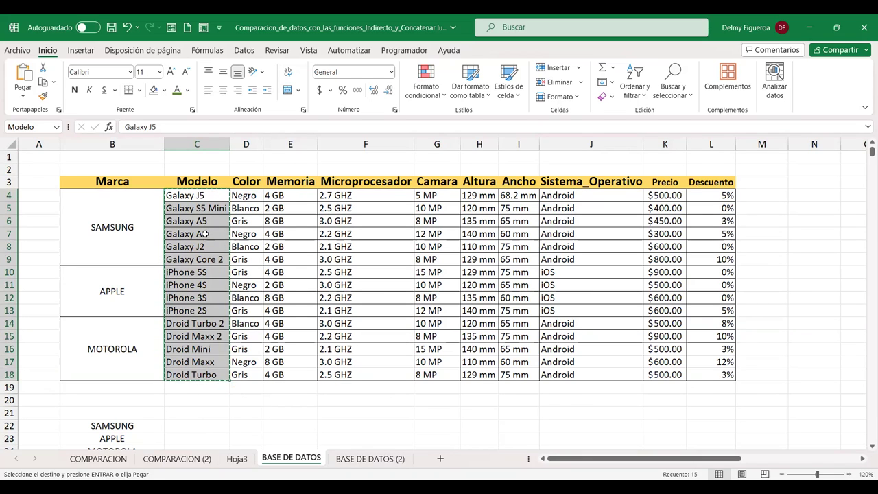
click(236, 458)
click(62, 176)
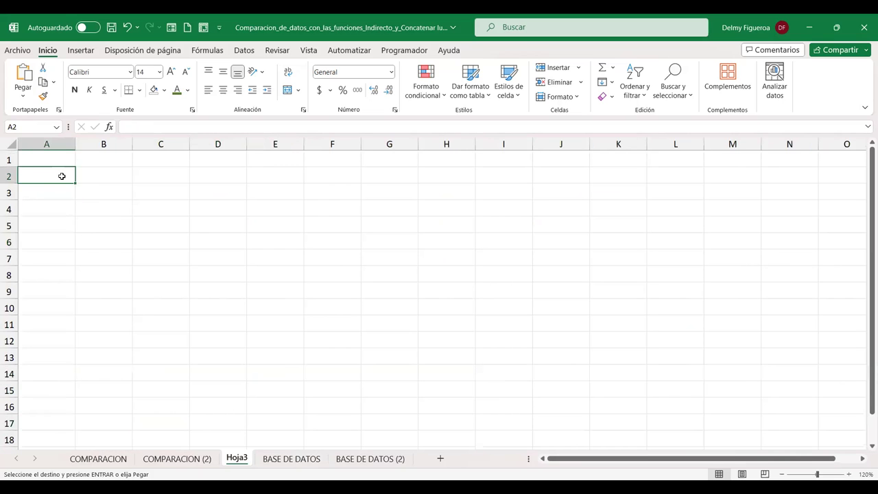
key(ctrl+v)
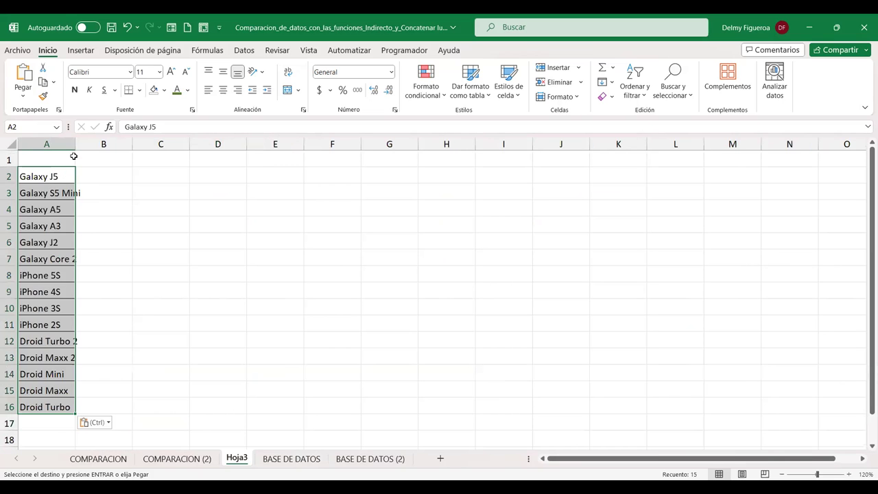
double_click(74, 149)
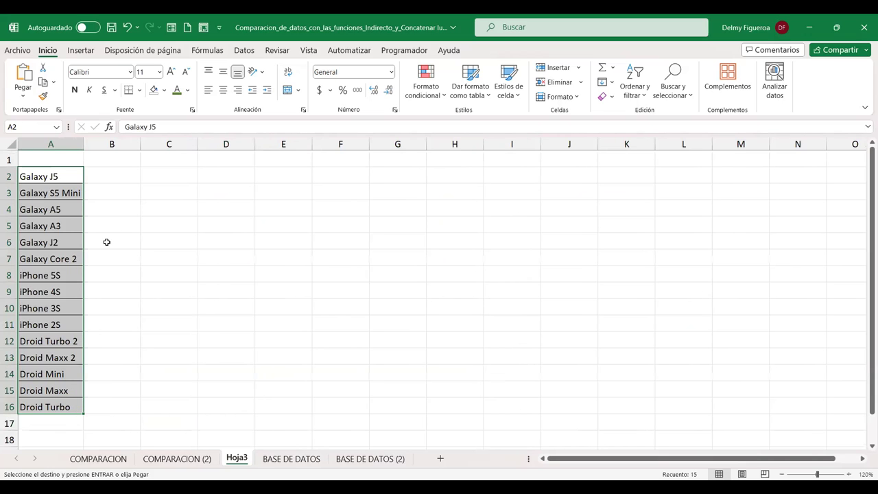
Step: Make rows 2 through 16 of Hoja3 much taller
click(117, 173)
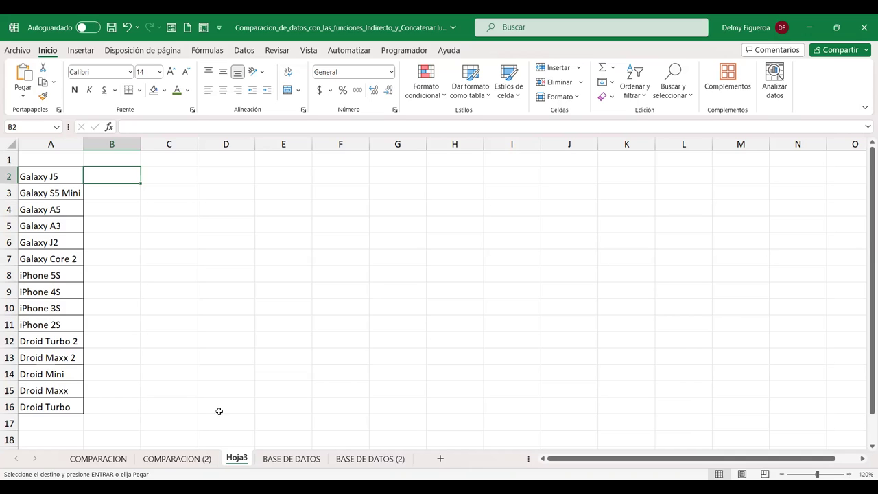
click(8, 177)
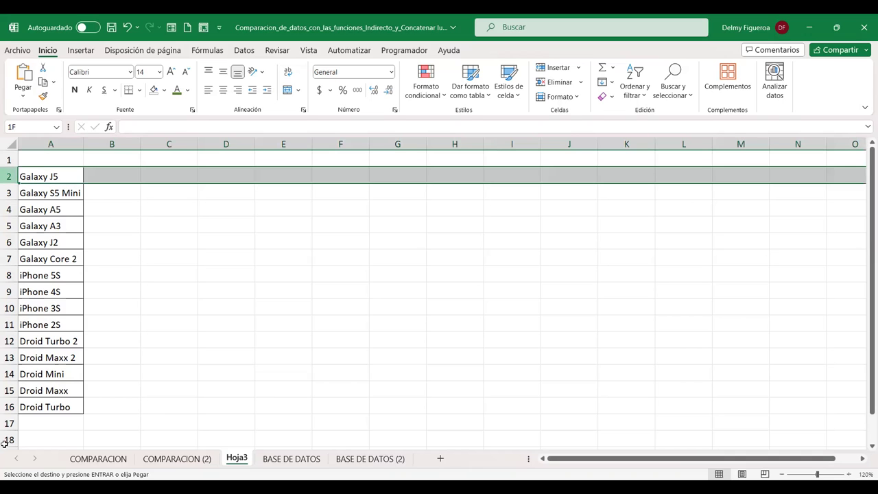
shift+click(9, 408)
drag(8, 415, 10, 435)
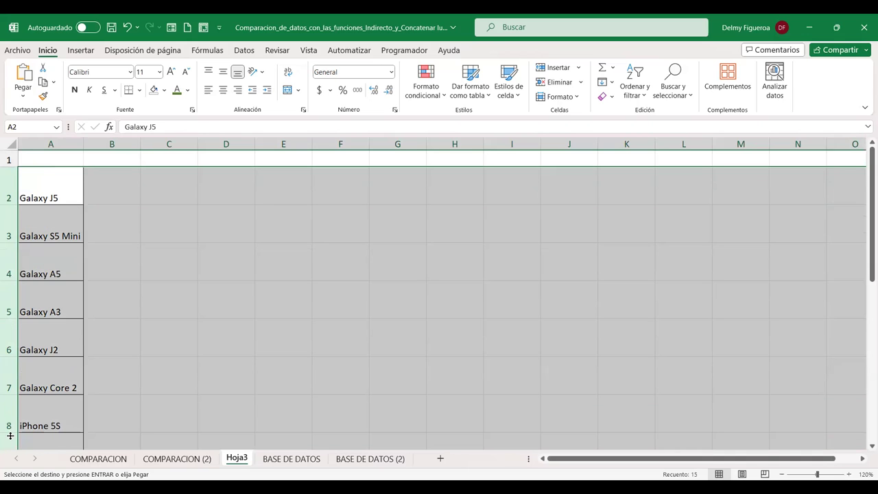
Step: Widen column B and vertically centre the model names in their rows
drag(140, 144, 167, 151)
scroll(4, 436, down, 2)
scroll(4, 436, down, 2)
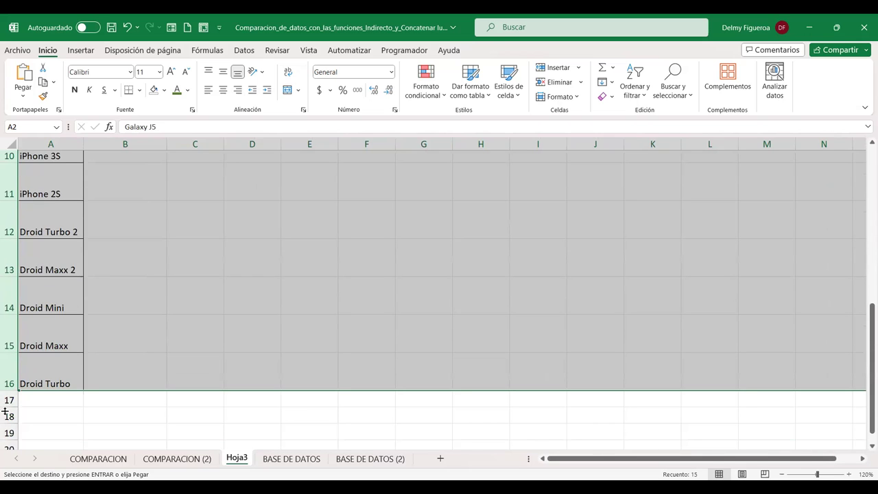
drag(168, 146, 174, 146)
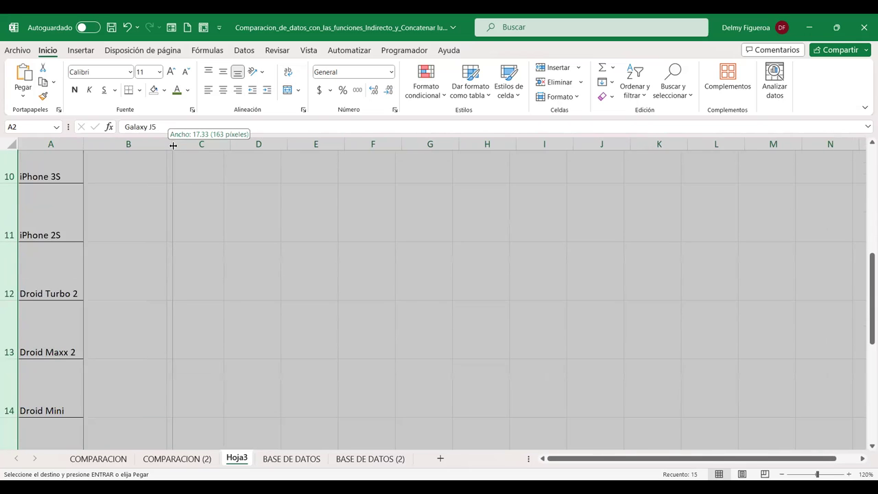
scroll(233, 284, up, 2)
scroll(233, 284, up, 2)
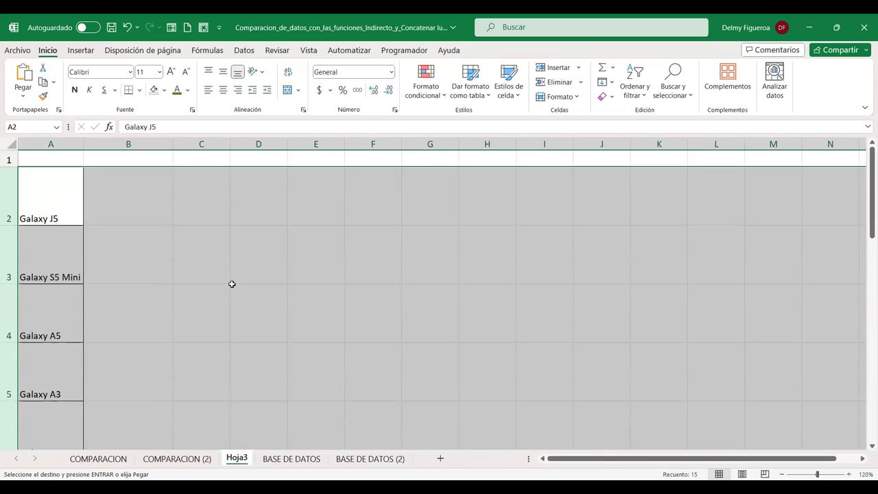
click(223, 72)
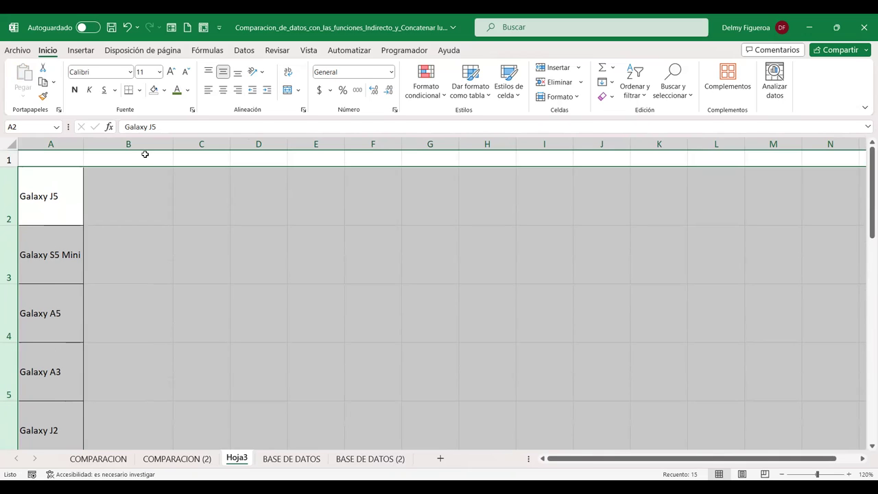
click(138, 196)
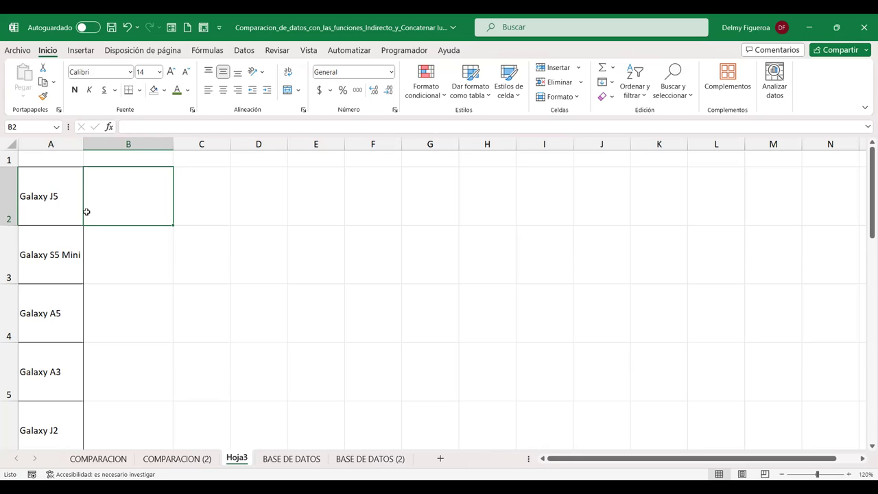
Step: In B2, begin a SUSTITUIR formula using A2's Galaxy J5 name as the text
click(177, 459)
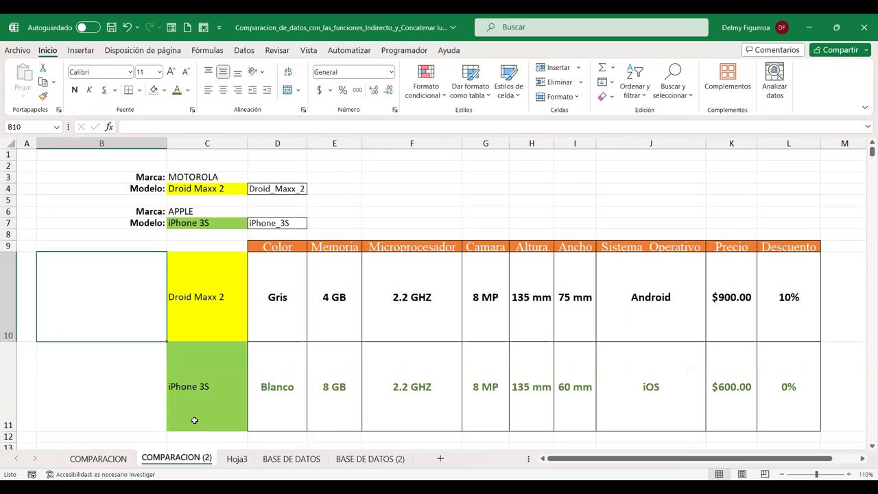
click(298, 464)
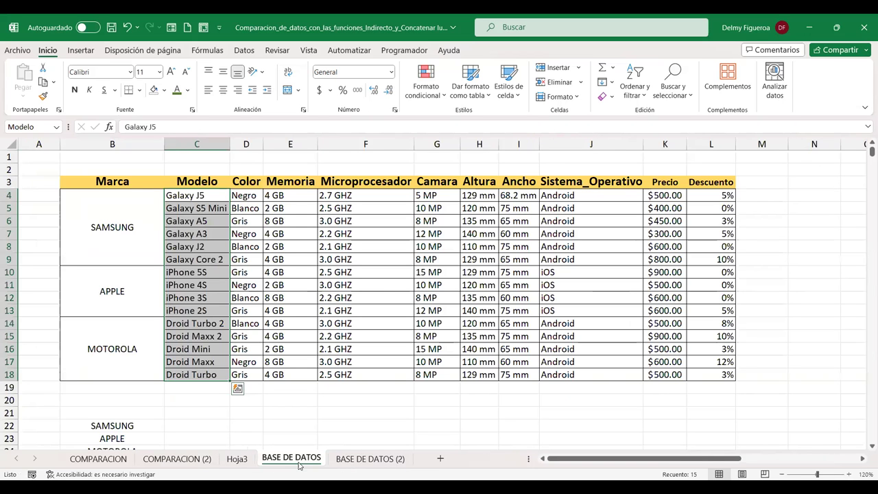
click(238, 460)
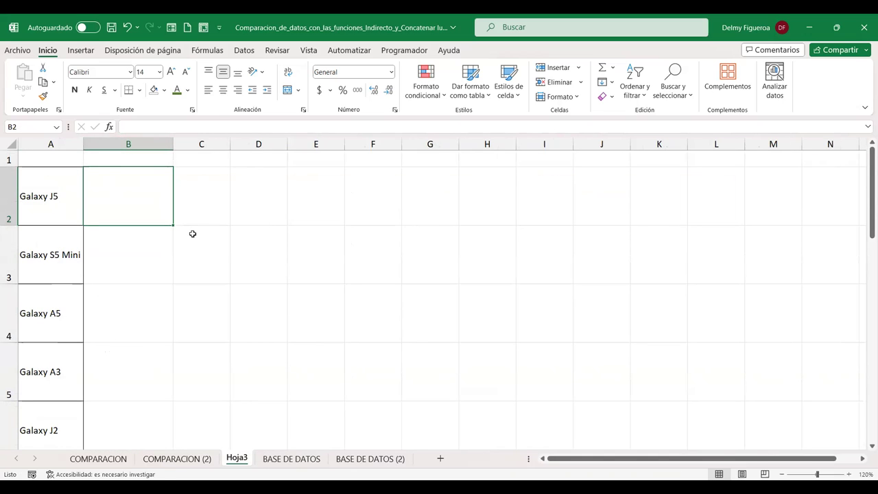
text(+)
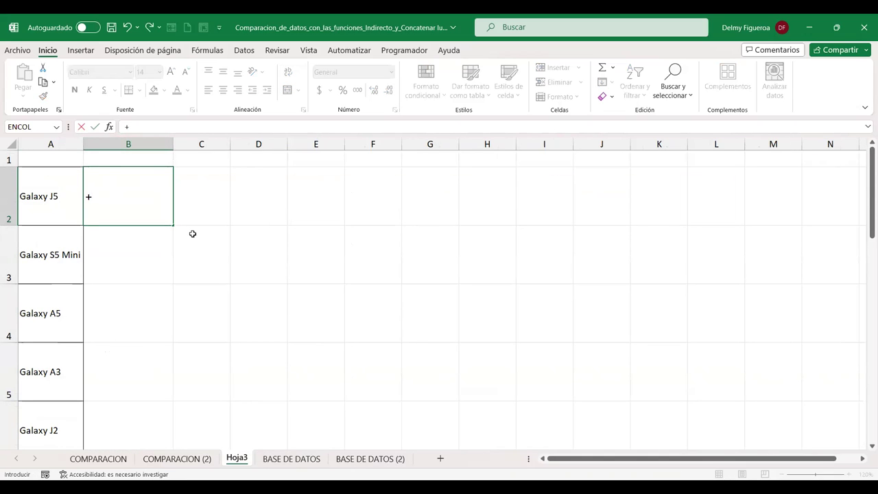
key(Left)
key(F2)
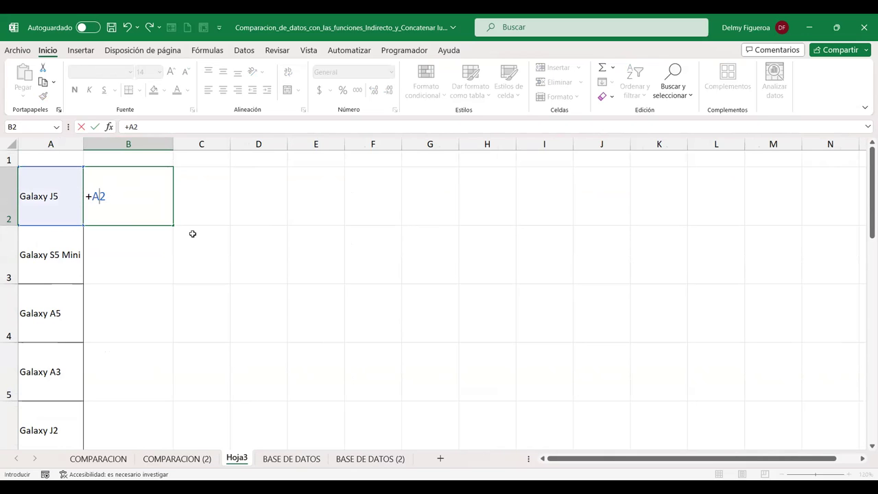
key(BackSpace)
key(BackSpace)
text(SUS)
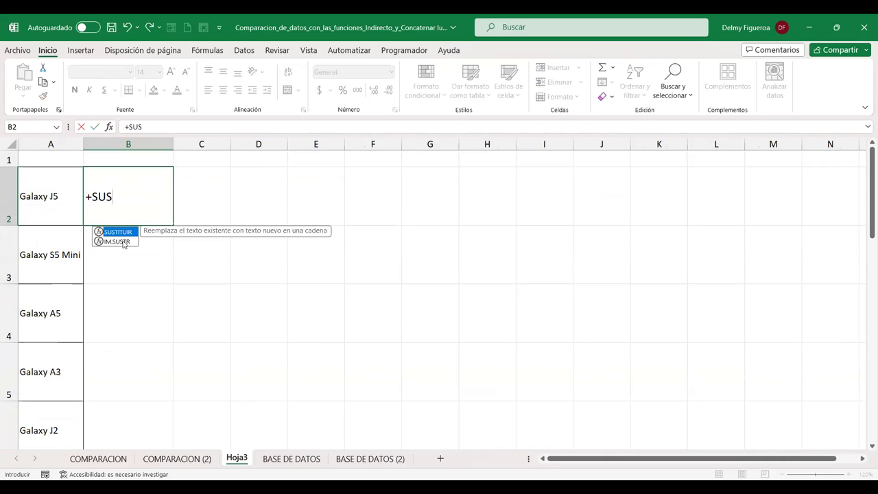
double_click(117, 232)
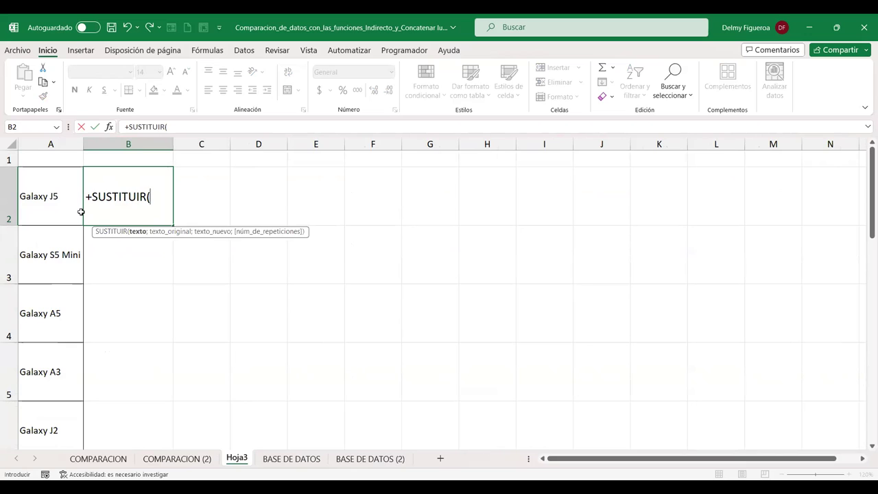
click(55, 195)
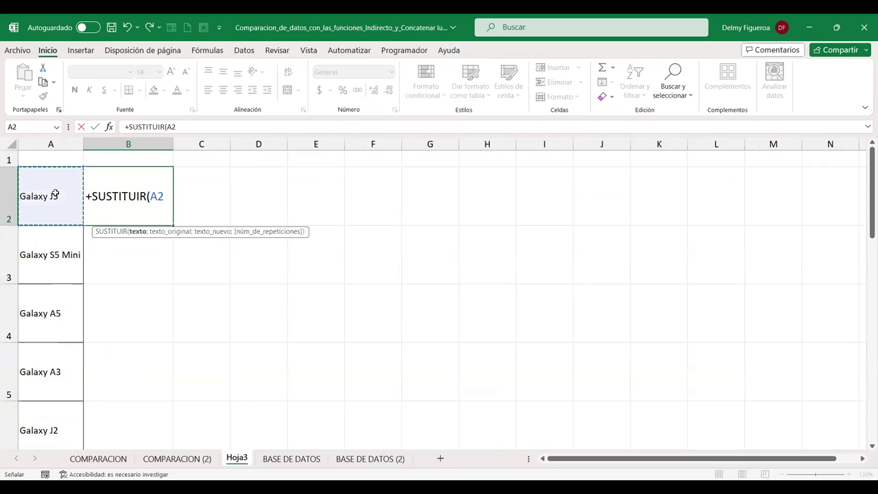
Step: Paste BASE DE DATOS (2) D4:D18 into Hoja3 A2, which produces #¡REF! errors
key(Escape)
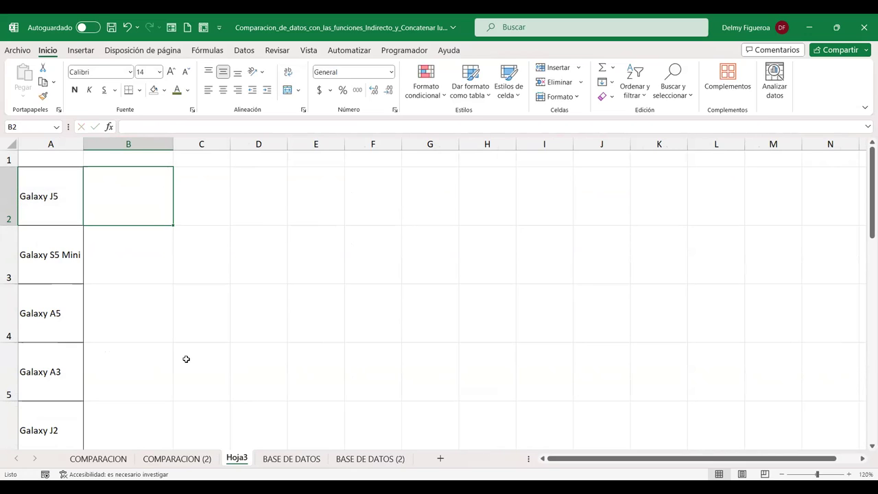
click(352, 457)
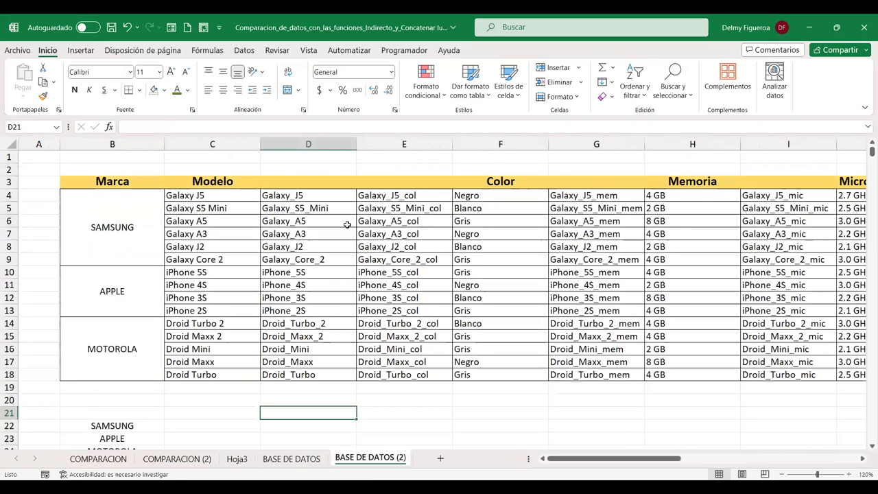
drag(312, 195, 319, 377)
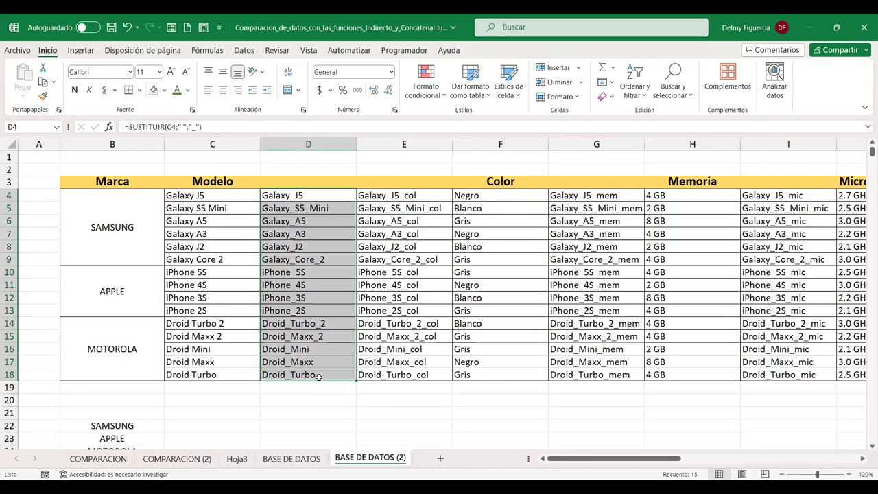
key(ctrl+c)
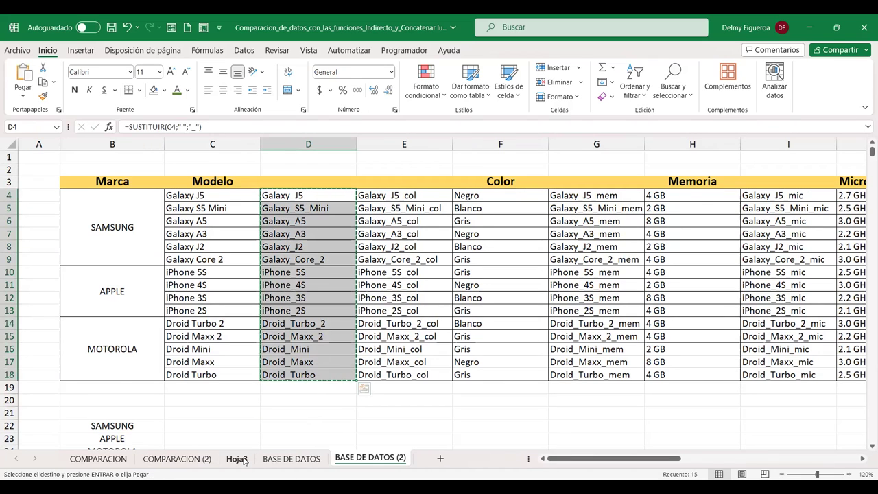
click(237, 459)
click(70, 200)
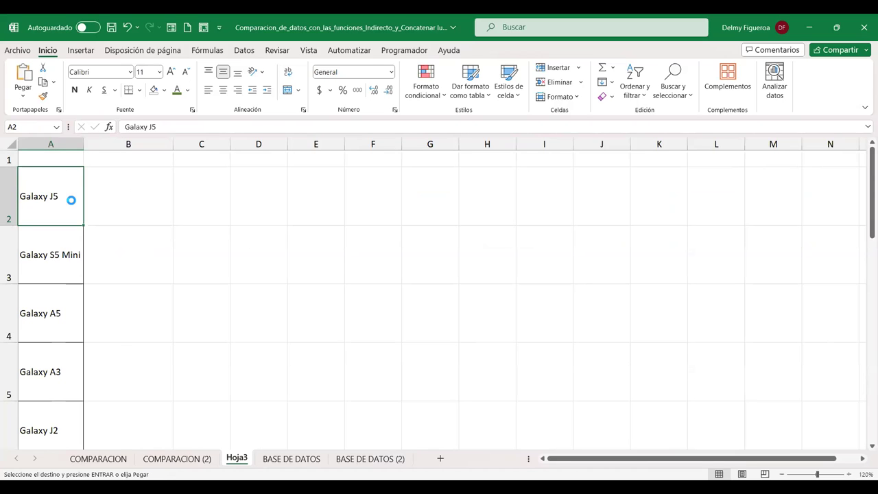
key(ctrl+v)
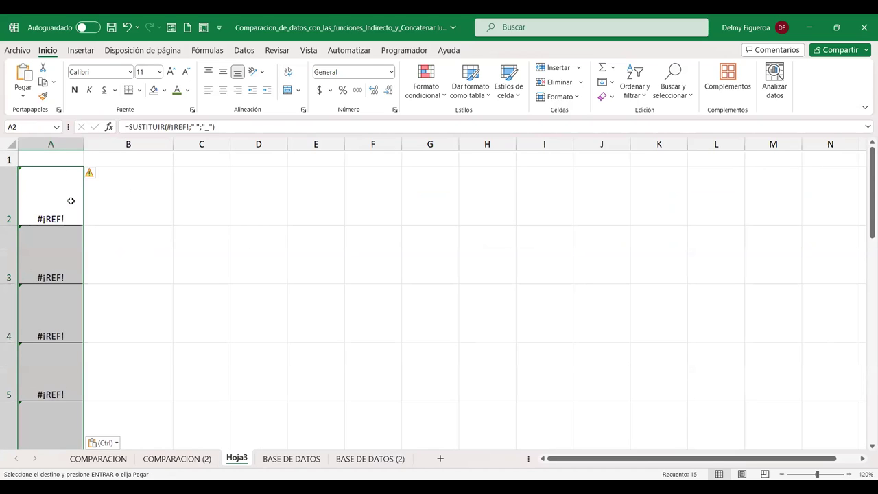
key(ctrl+v)
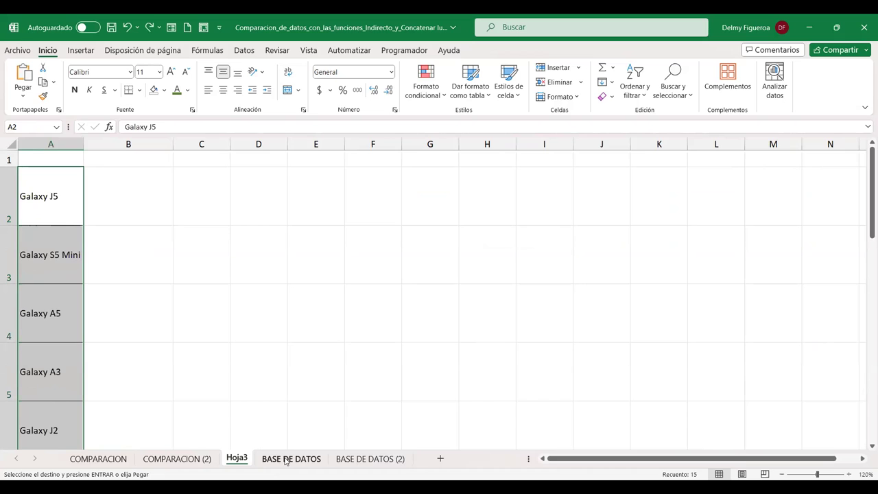
Step: Inspect the SUSTITUIR formula in BASE DE DATOS (2) cell D4
click(294, 458)
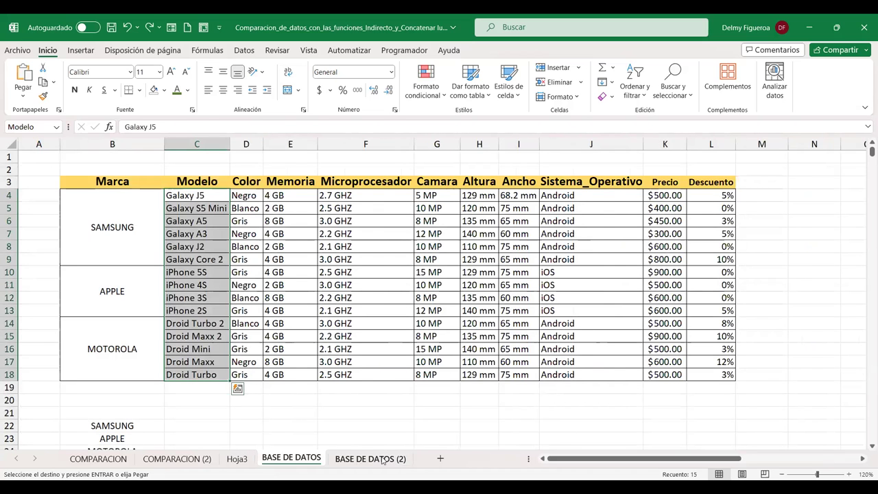
click(383, 460)
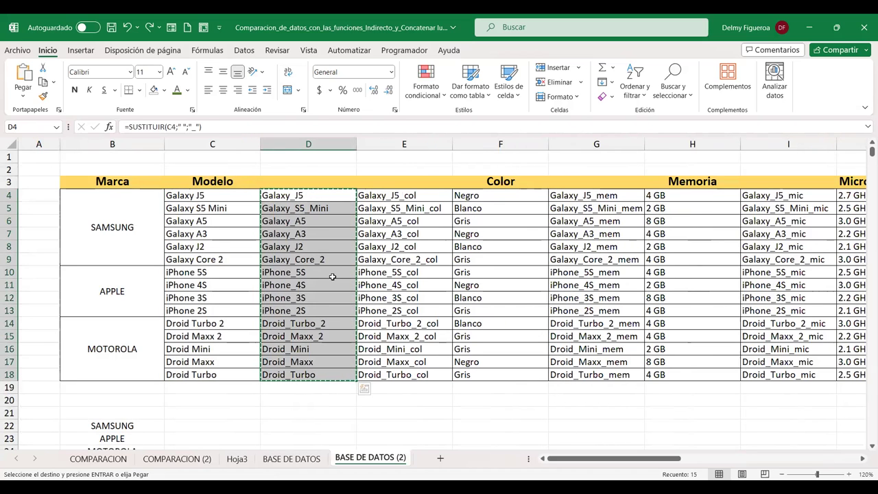
double_click(324, 196)
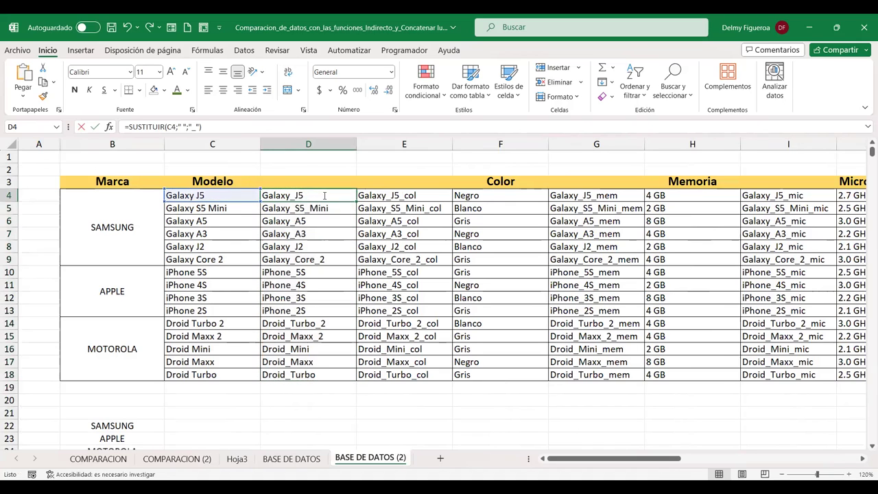
double_click(325, 196)
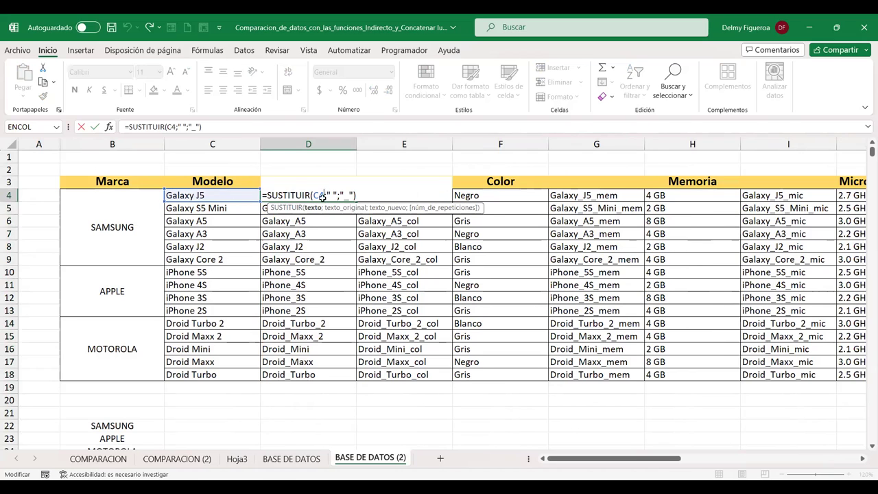
key(Return)
Step: Paste D4:D18 into Hoja3 A2 as values only and autofit column A
drag(320, 196, 300, 375)
key(ctrl+c)
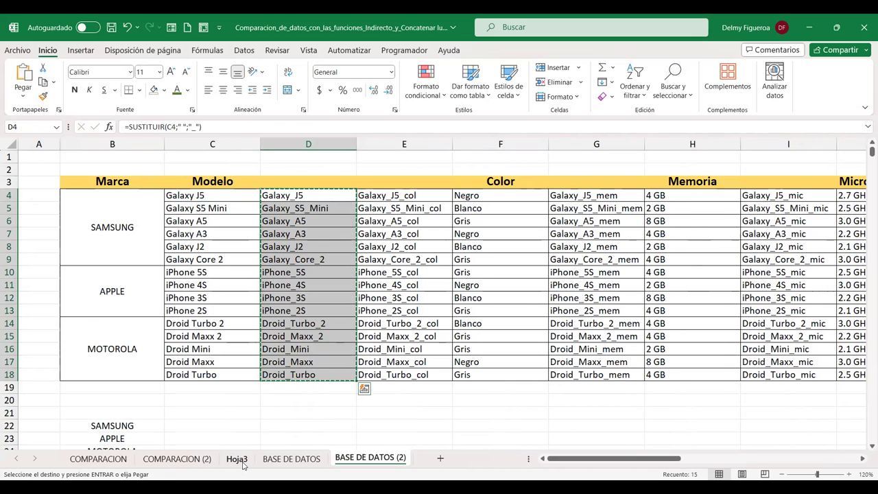
click(237, 458)
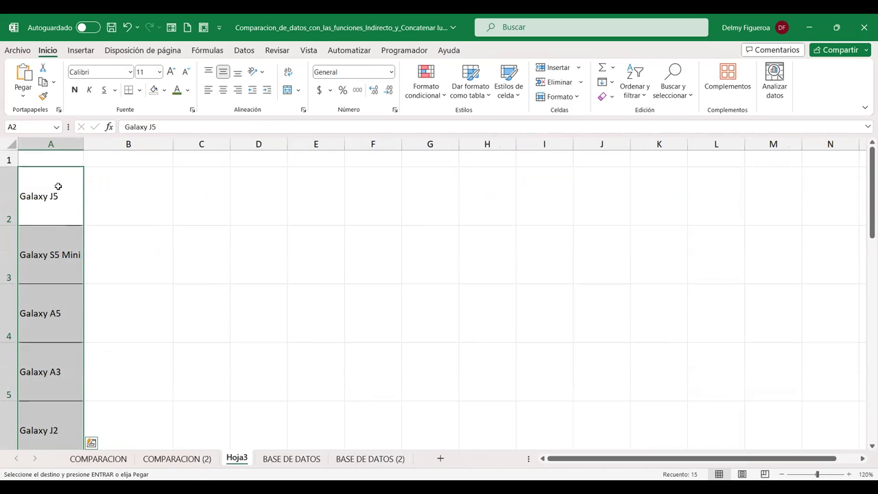
click(24, 98)
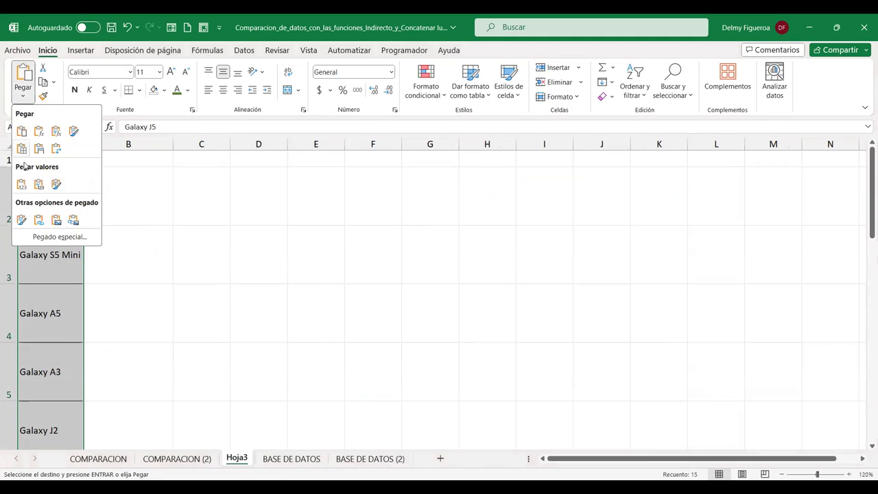
click(23, 184)
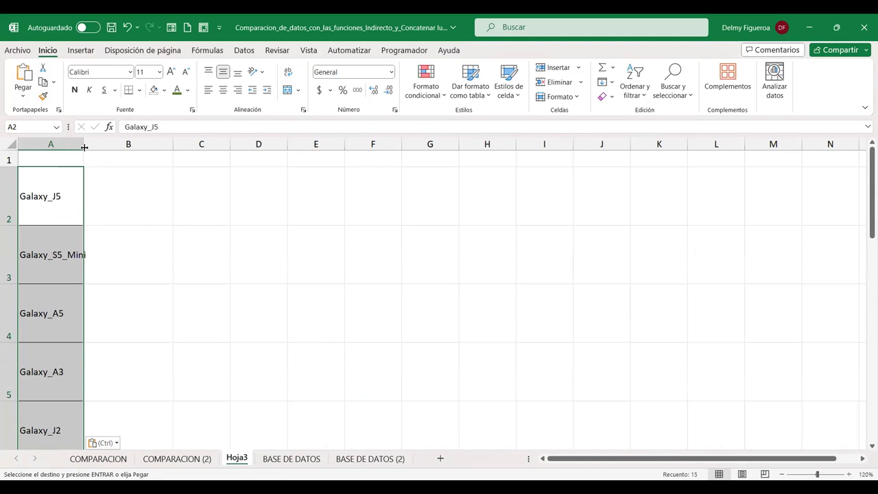
double_click(85, 146)
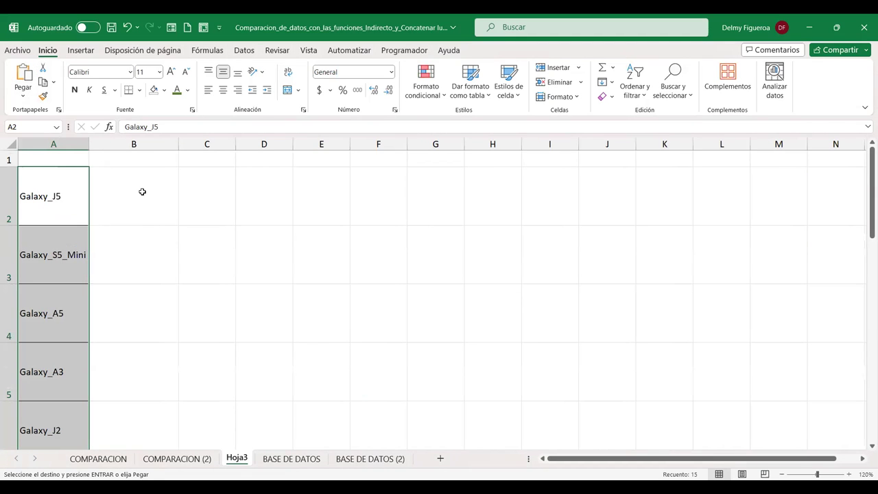
click(124, 197)
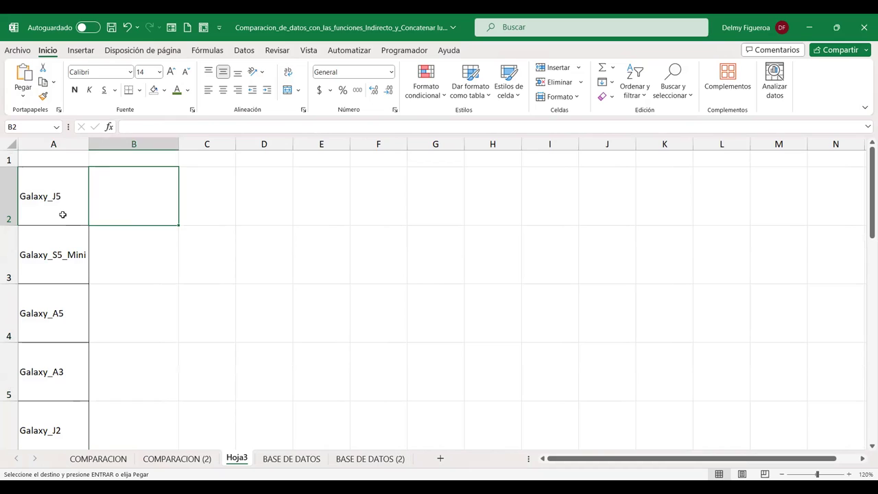
click(63, 215)
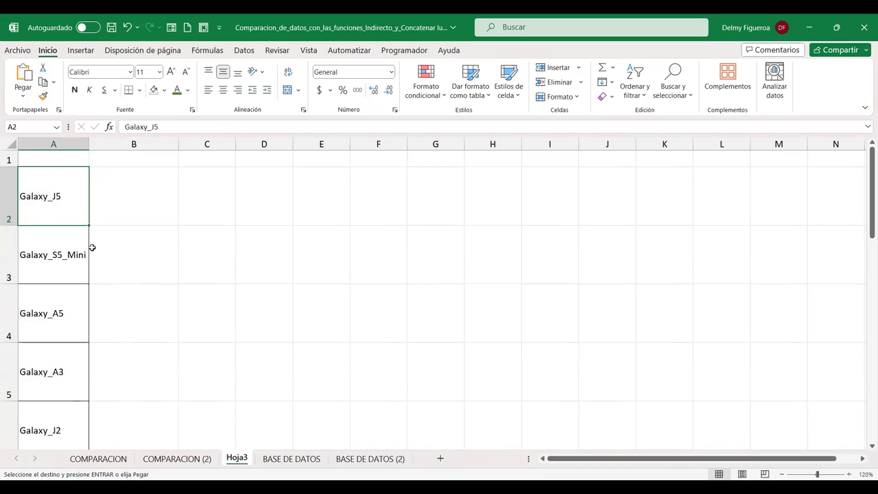
click(57, 129)
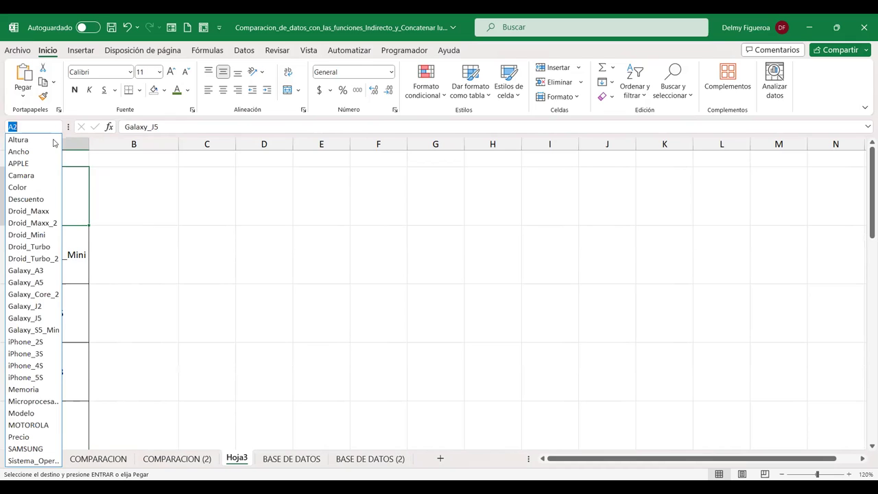
click(78, 275)
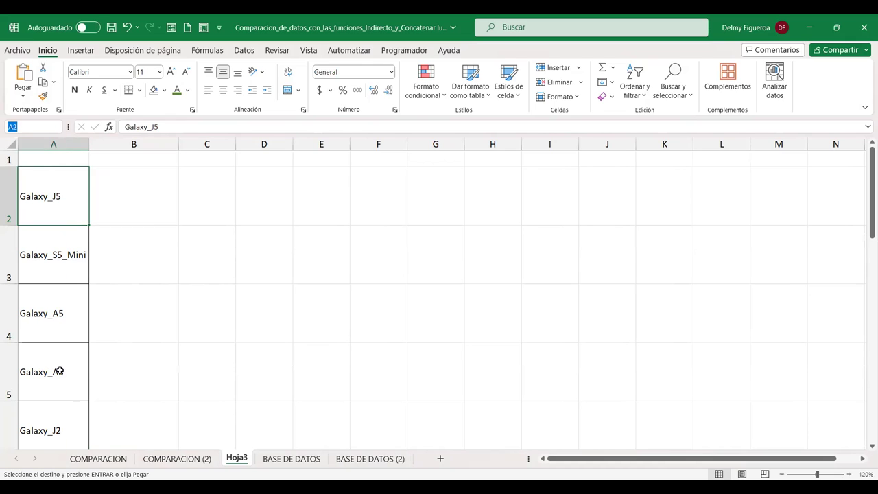
click(58, 127)
click(39, 272)
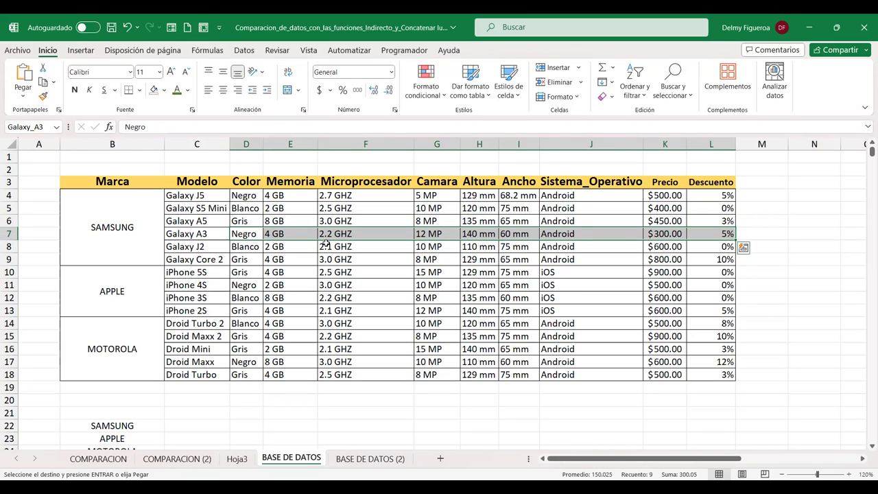
click(241, 460)
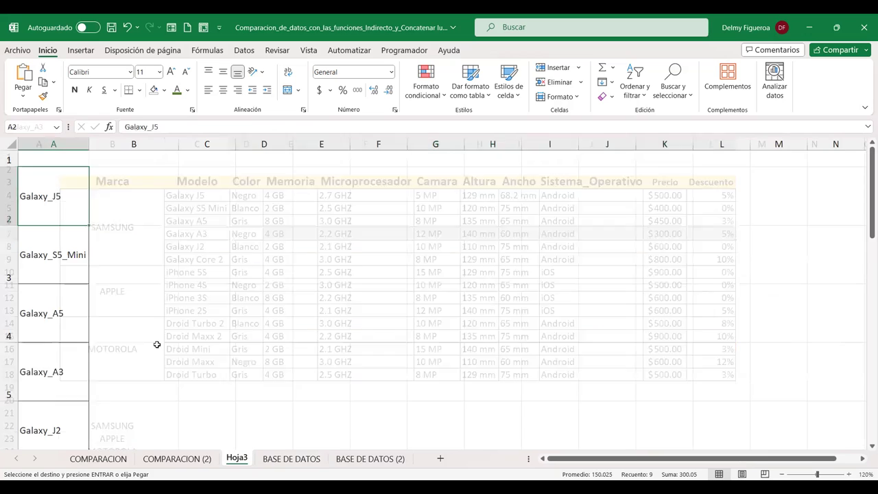
Step: Enter a formula in B2 joining A2 with img
click(130, 197)
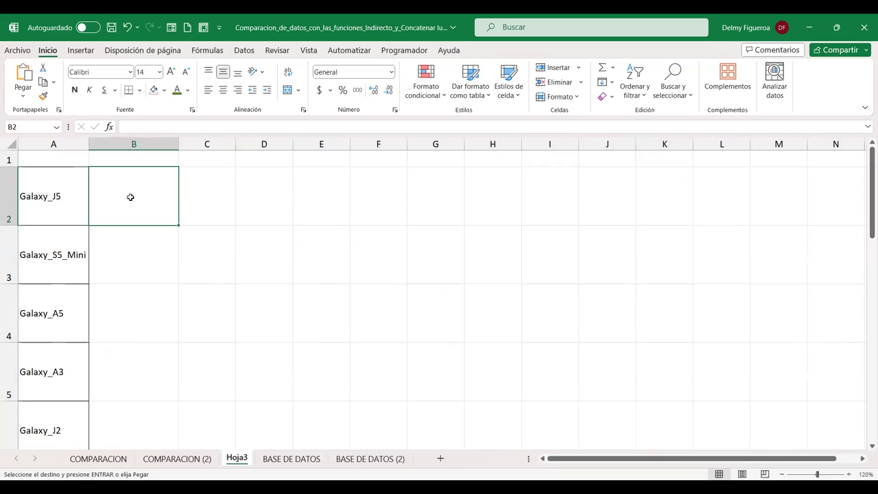
text(+)
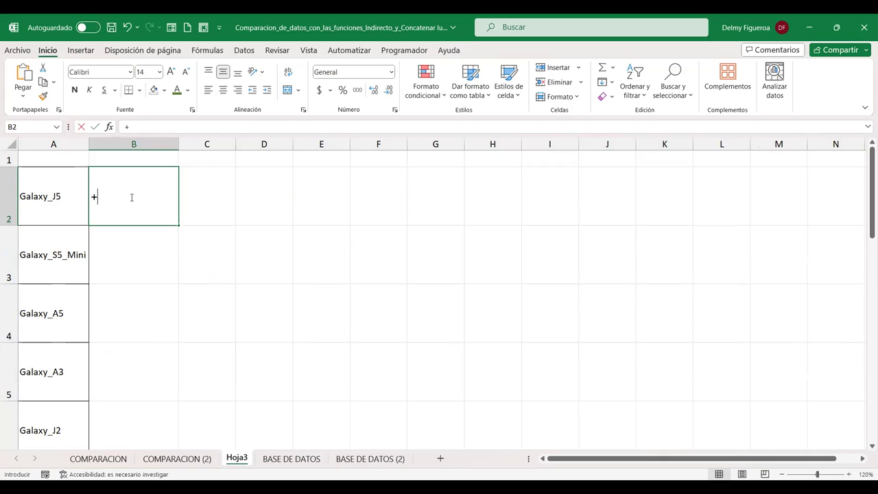
key(Left)
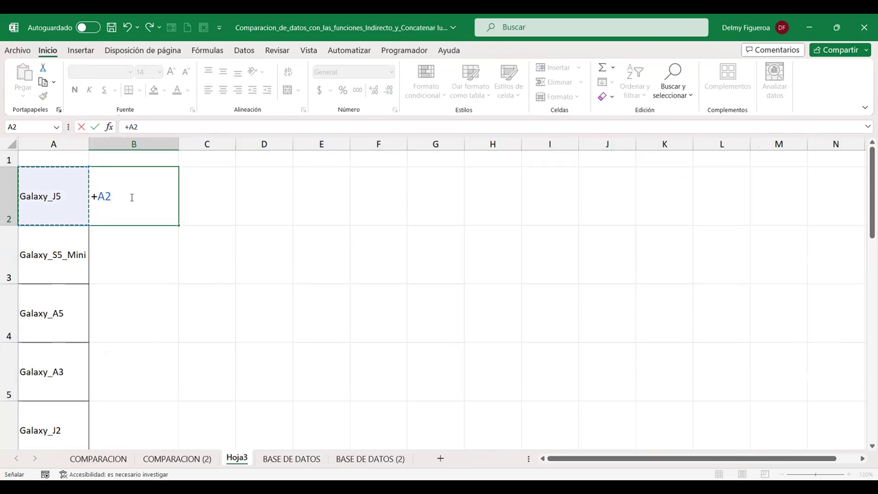
text(&)
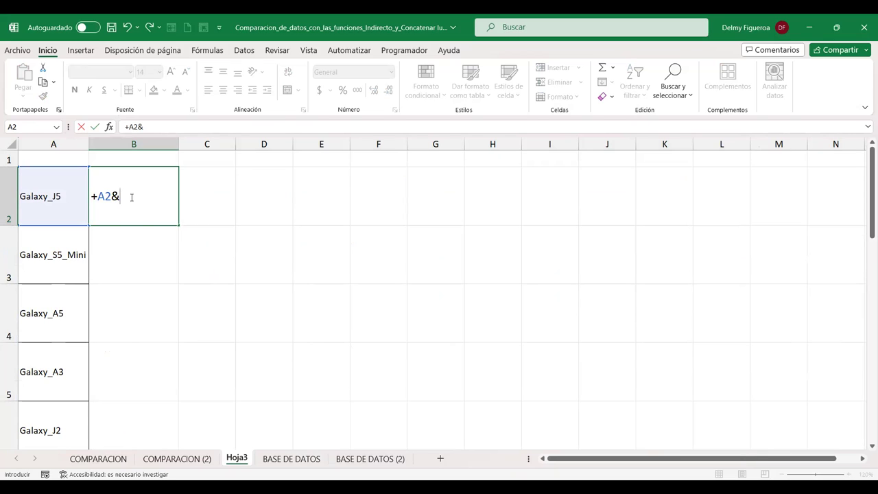
text(img)
key(Return)
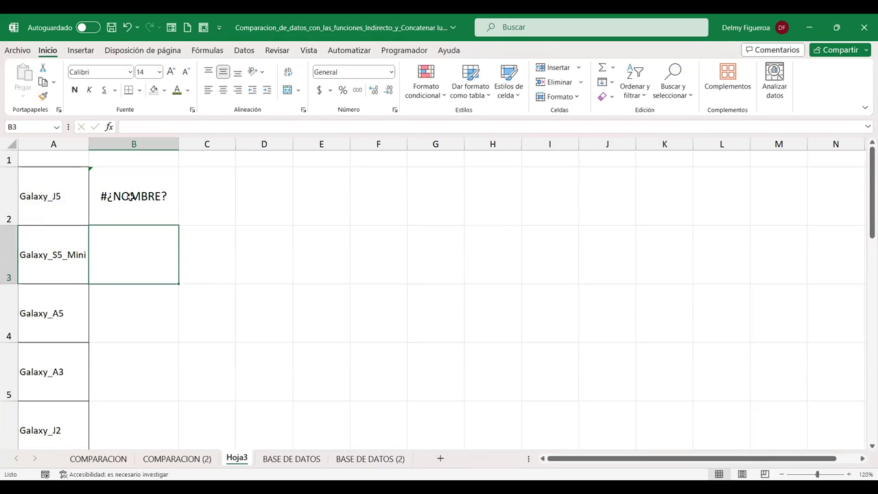
Step: Correct B2's formula to =+A2&"img" by adding the missing quotes
click(130, 196)
key(F2)
click(129, 197)
key(Left)
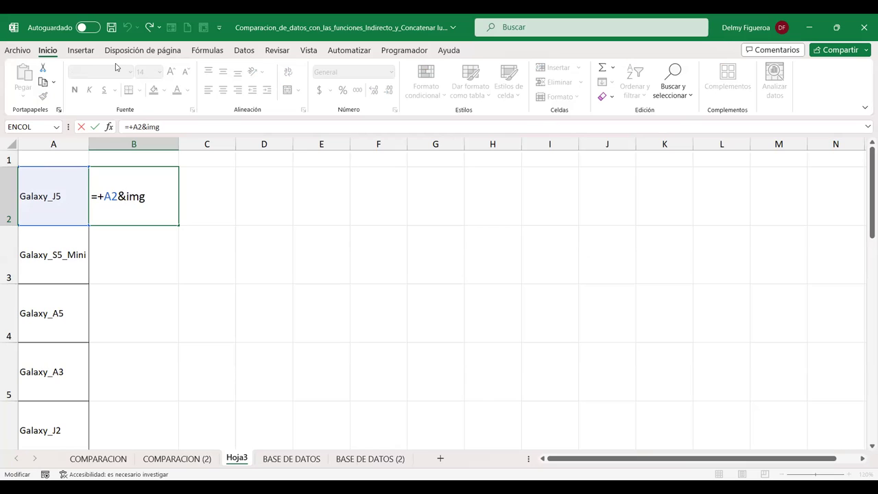
text(")
key(Right)
key(Return)
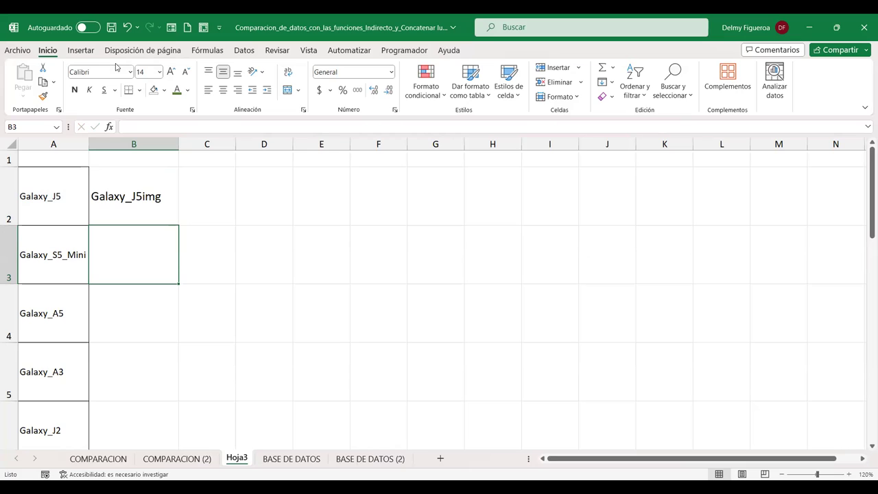
click(146, 202)
double_click(146, 202)
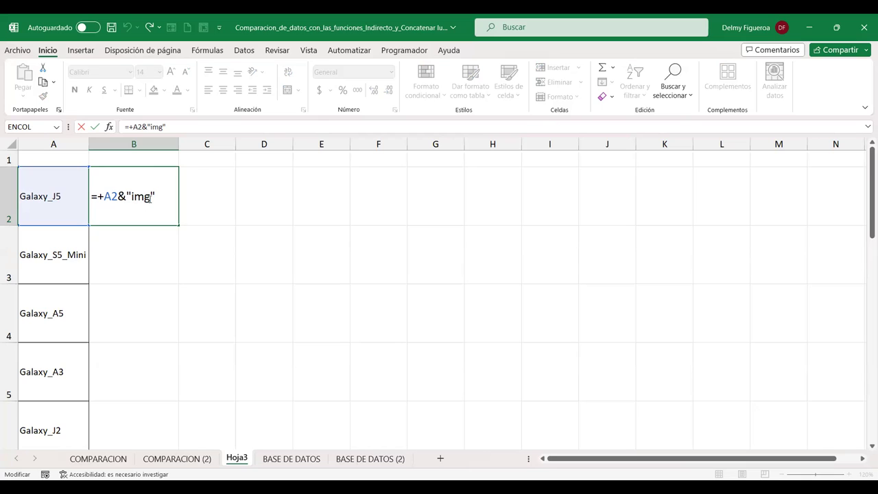
key(Return)
Step: Fill the img formula down column B for all 15 models and autofit it
click(157, 203)
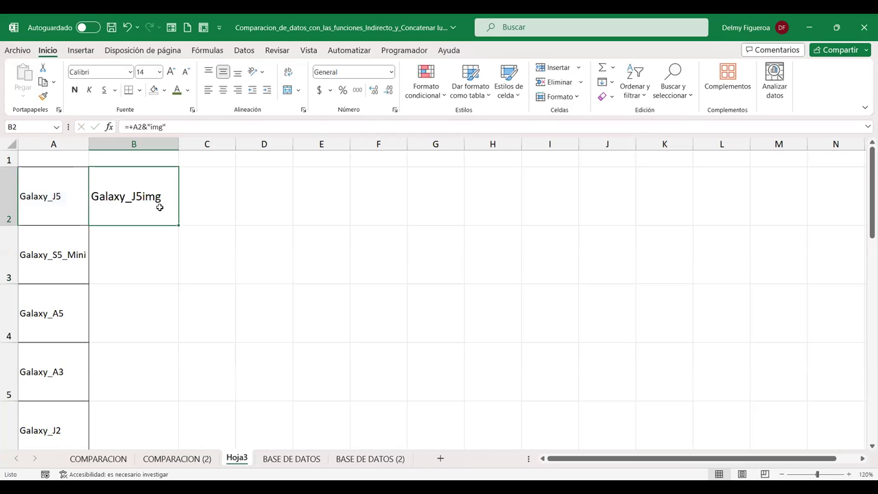
double_click(178, 226)
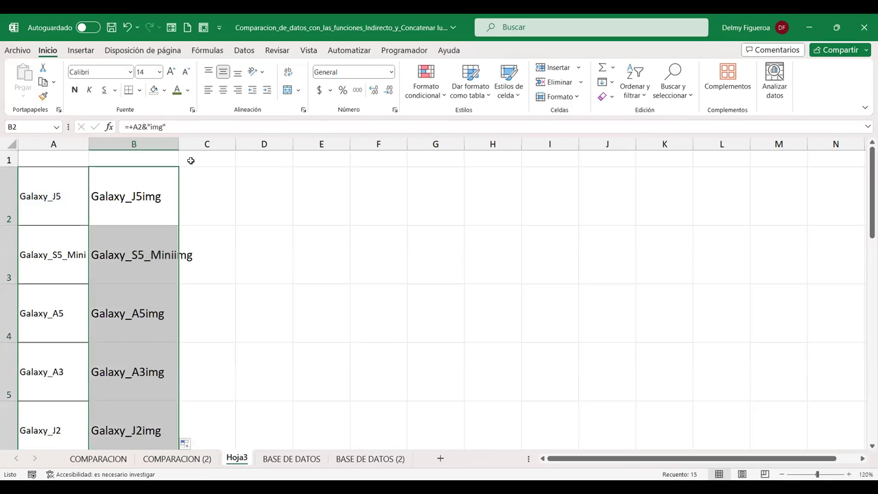
double_click(178, 144)
scroll(236, 263, down, 2)
scroll(240, 270, down, 1)
scroll(183, 353, up, 3)
scroll(182, 353, up, 2)
scroll(180, 353, up, 1)
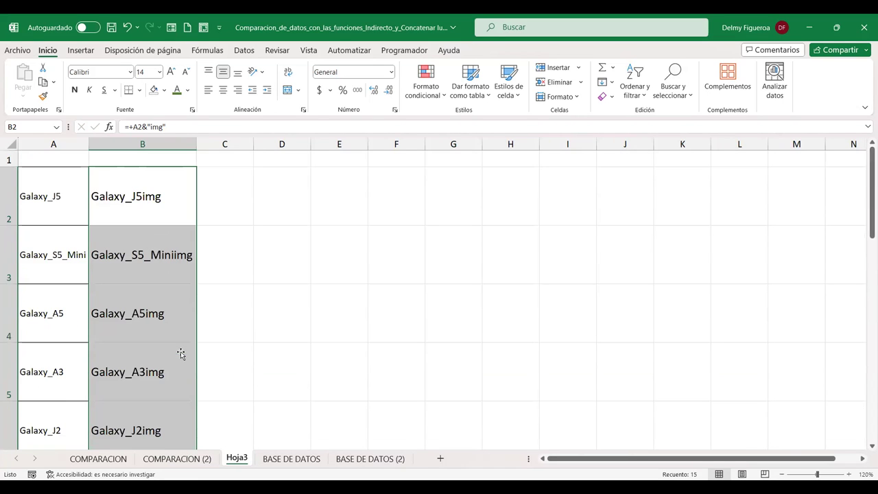
Step: Widen column C and copy the name Galaxy_J5 from cell A2
click(226, 201)
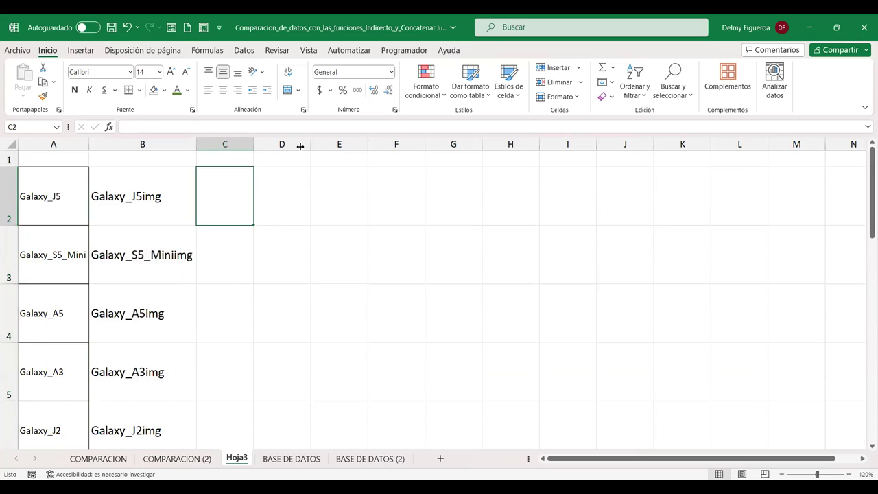
drag(253, 144, 300, 144)
click(42, 191)
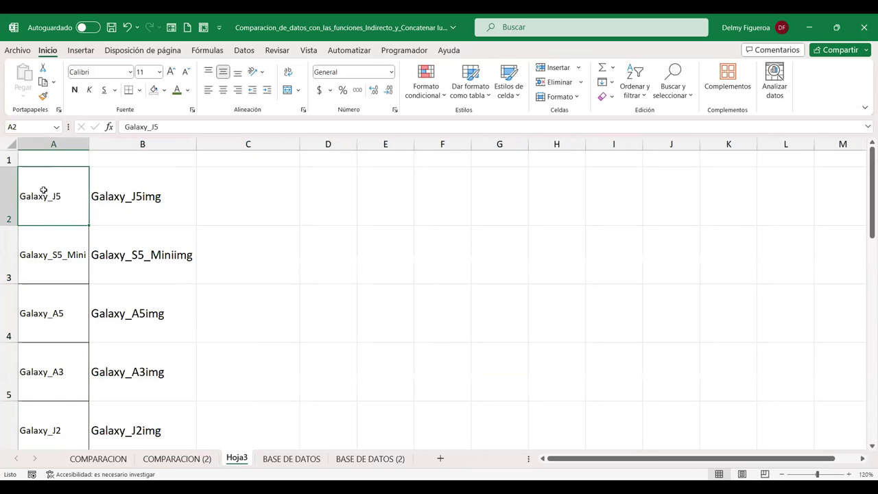
double_click(175, 128)
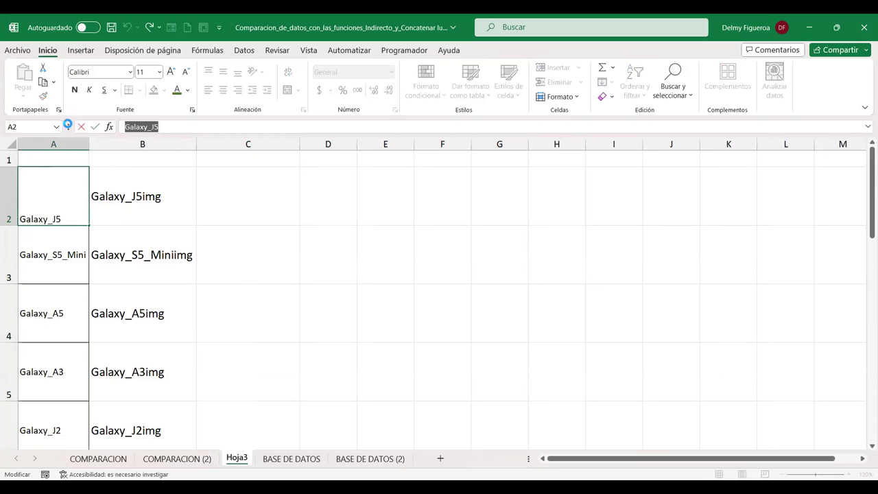
key(ctrl+c)
key(Return)
click(231, 199)
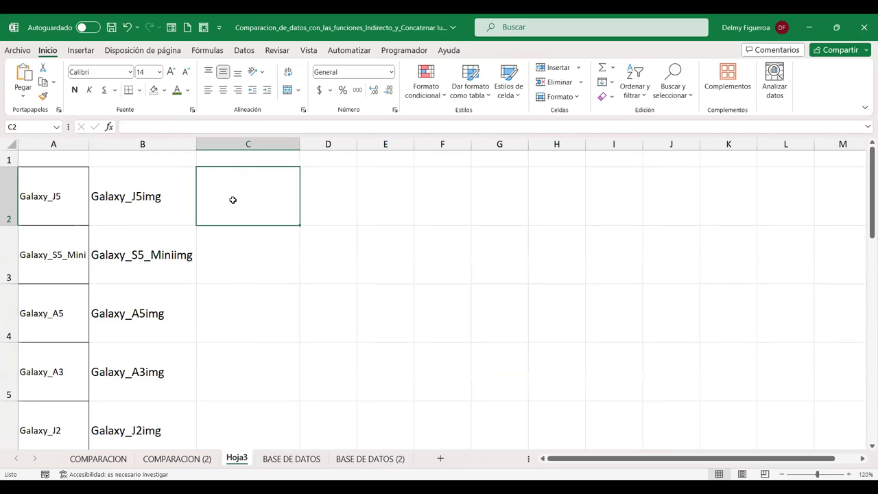
Step: Place a front-and-back Galaxy_J5 photo from online images in cell C2, centred
click(81, 53)
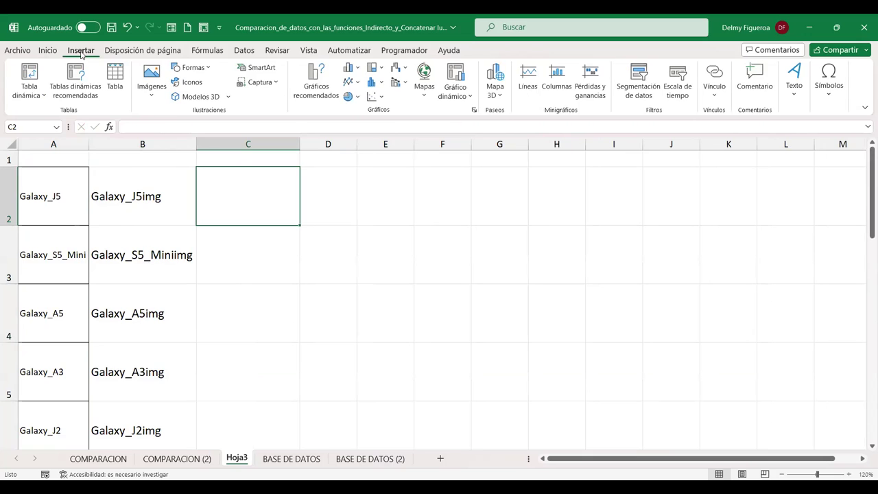
click(153, 100)
mouse_move(232, 115)
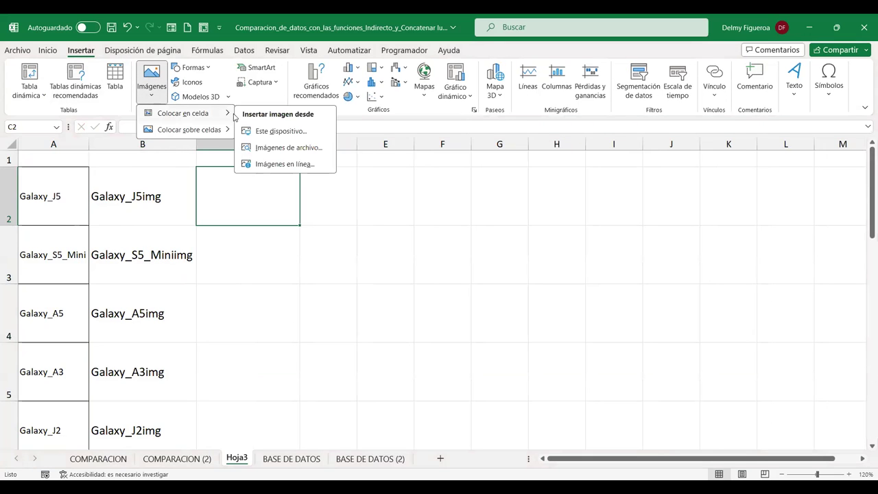
click(304, 168)
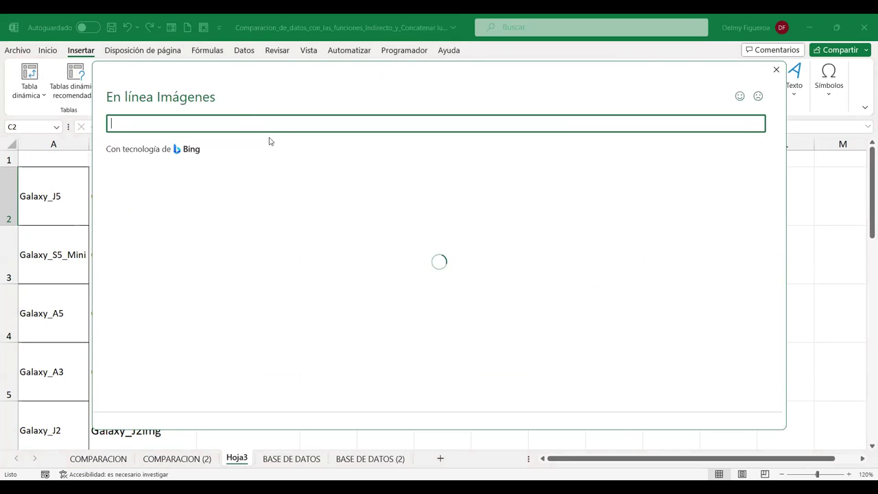
text(Galaxy_J5)
key(Return)
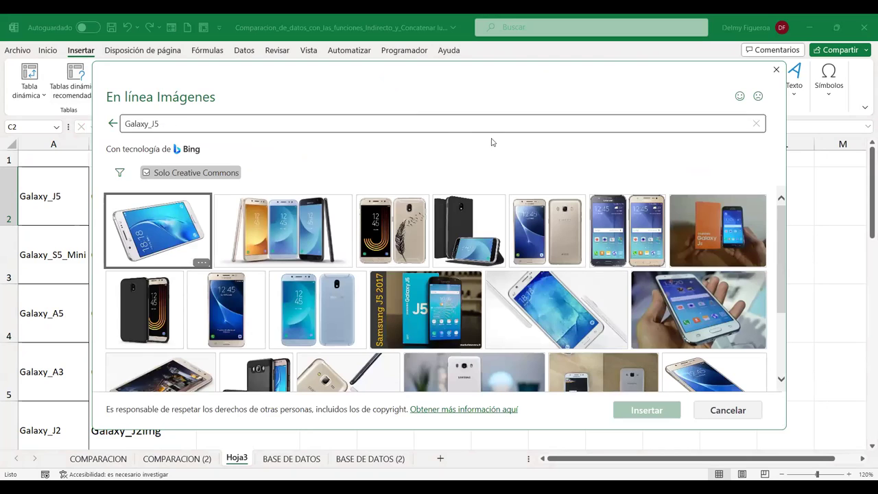
click(553, 240)
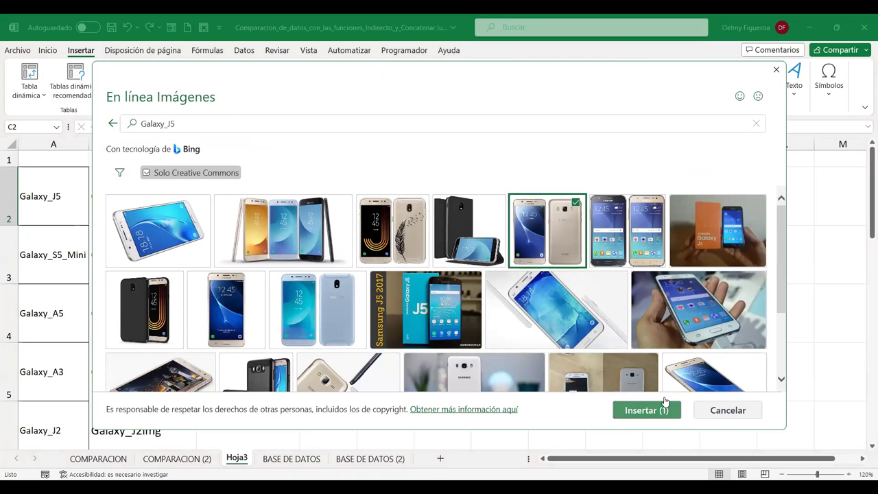
click(664, 402)
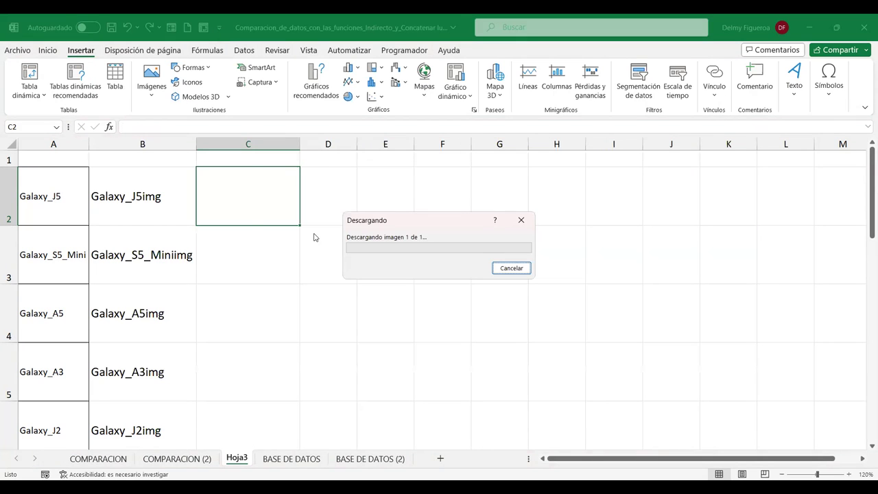
click(47, 50)
click(223, 90)
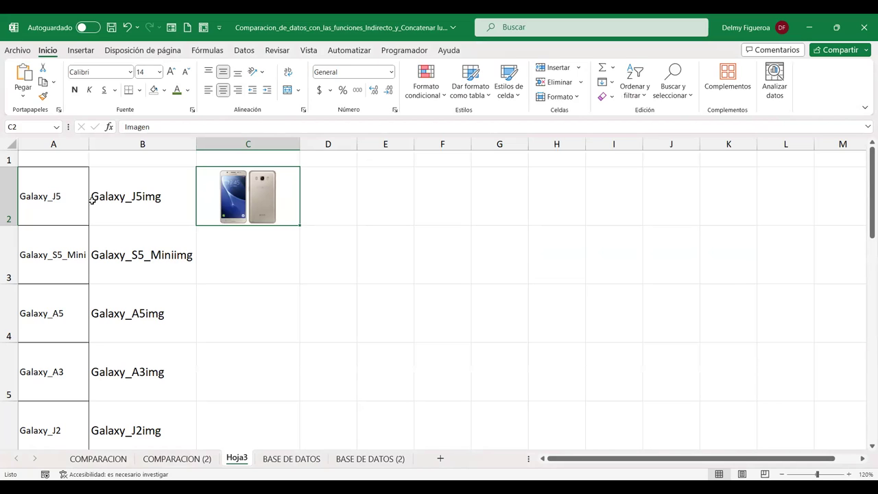
Step: Copy the name Galaxy_S5_Mini from cell A3 and return to C3
click(273, 257)
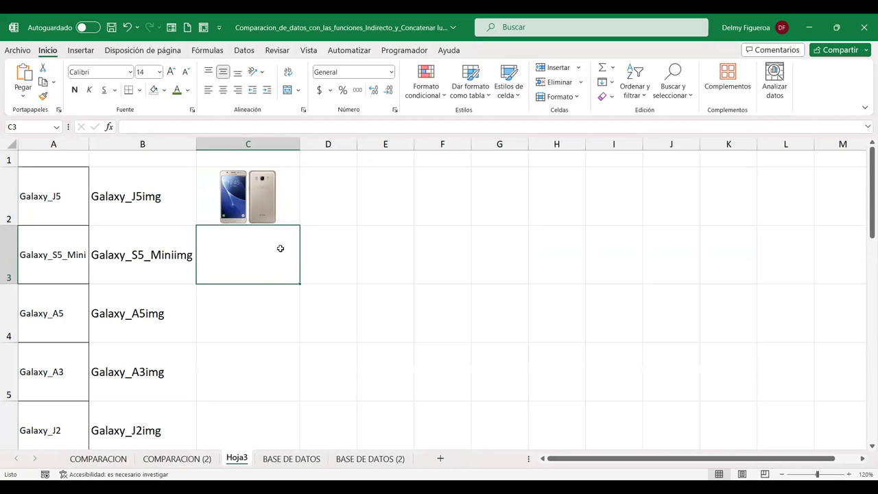
click(63, 254)
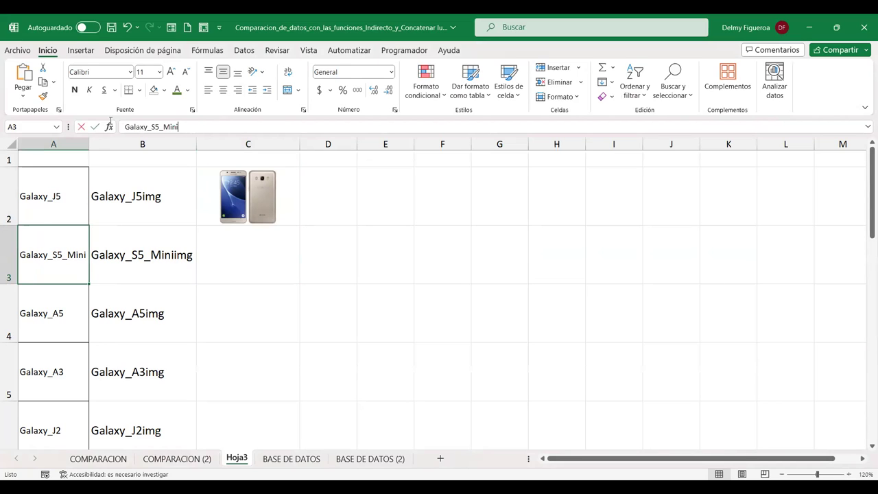
key(shift+Home)
key(Return)
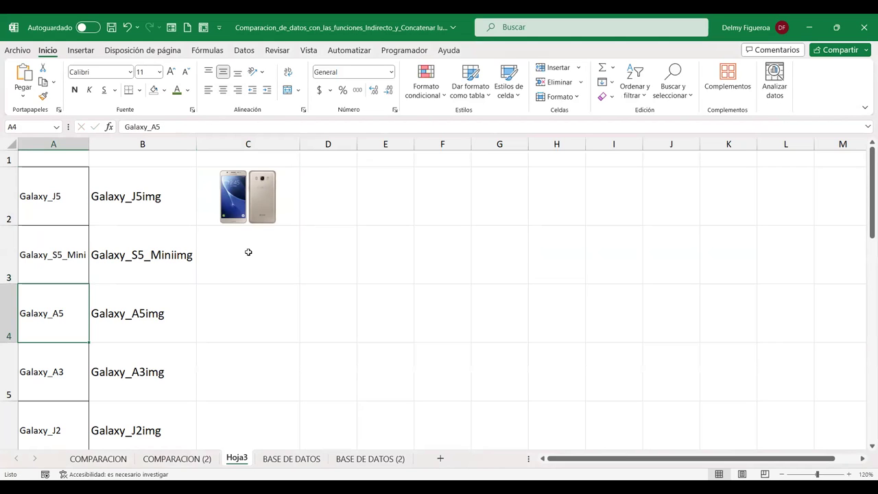
click(248, 253)
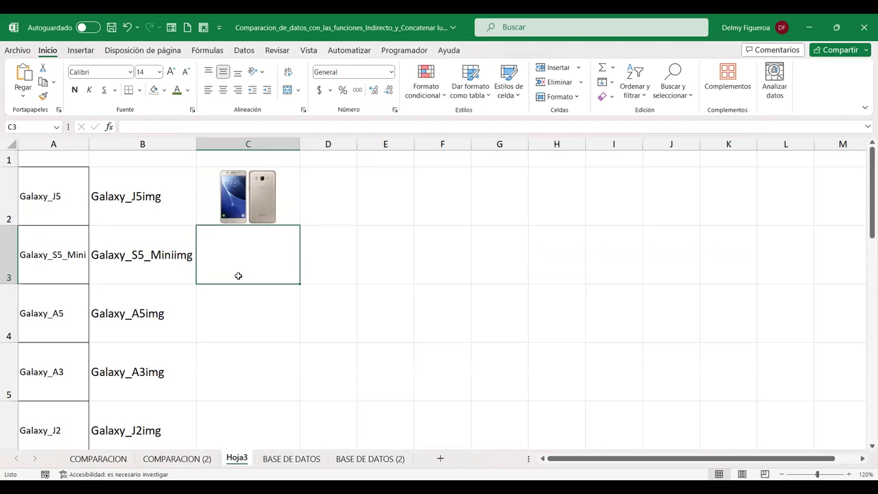
Step: Open the online picture search for placing an image over cells
click(81, 50)
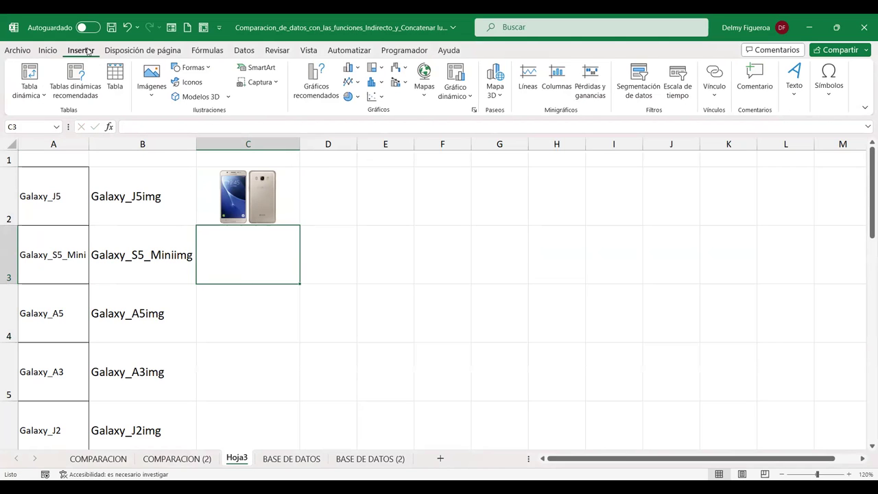
click(153, 95)
mouse_move(177, 116)
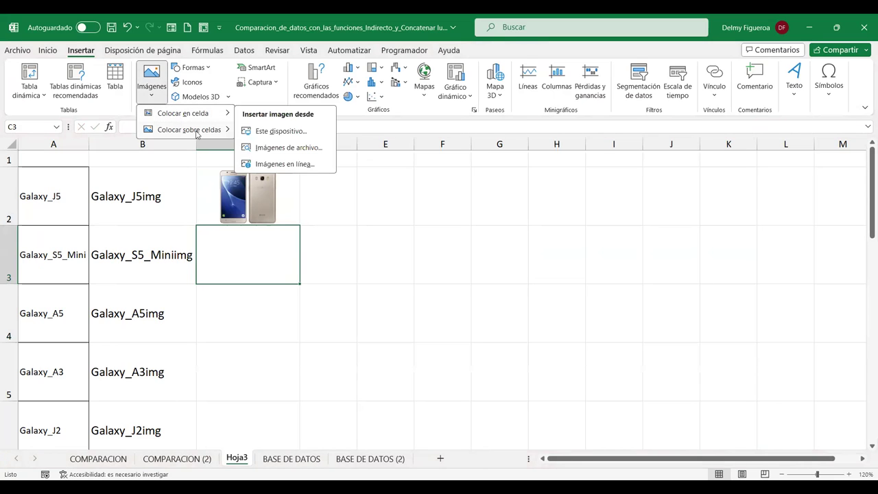
mouse_move(196, 134)
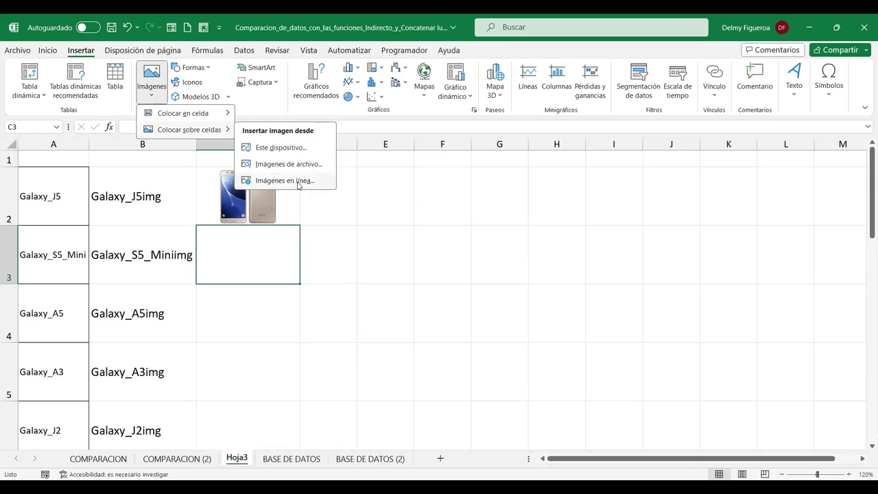
click(299, 182)
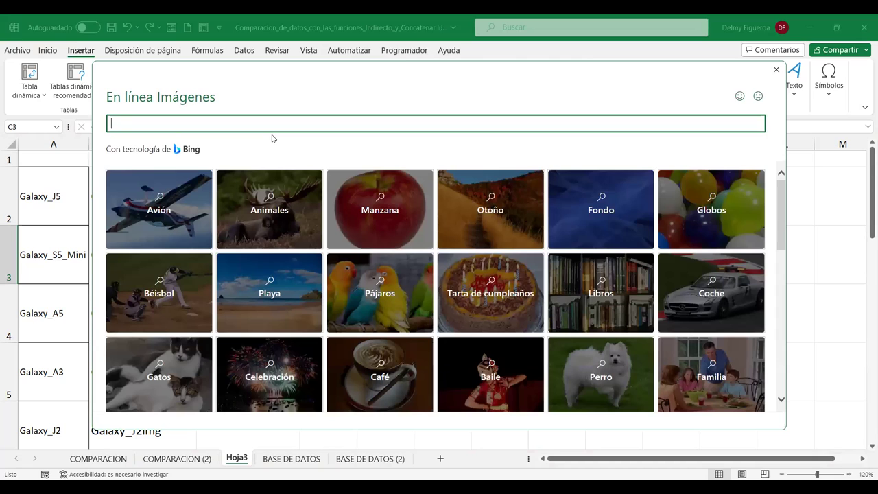
Step: Search online images for Galaxy_S5_Mini and insert the front-and-back photo
key(ctrl+v)
key(Return)
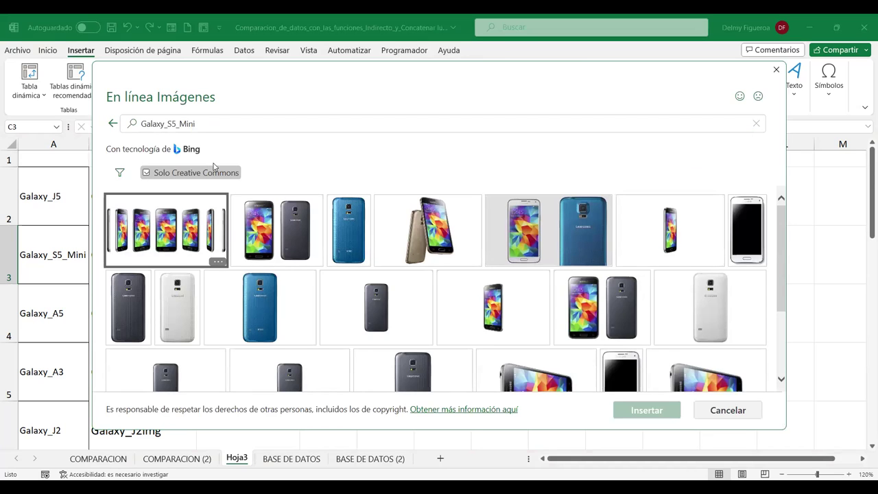
click(288, 237)
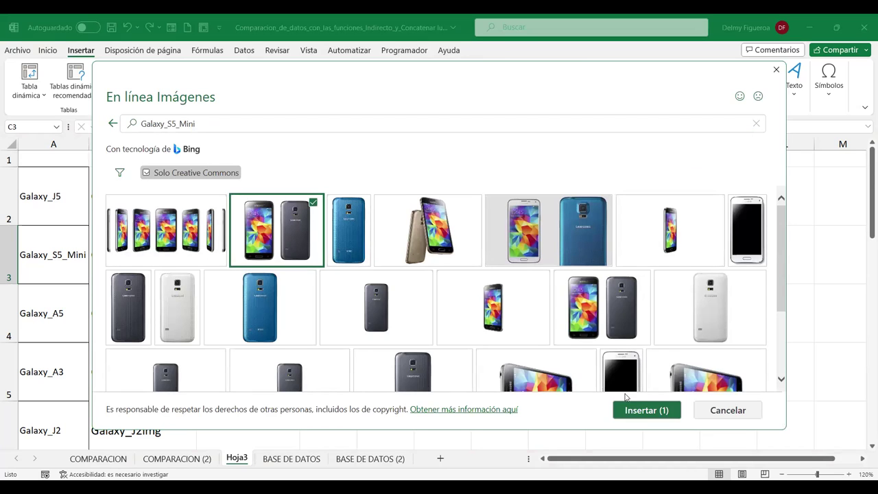
click(640, 407)
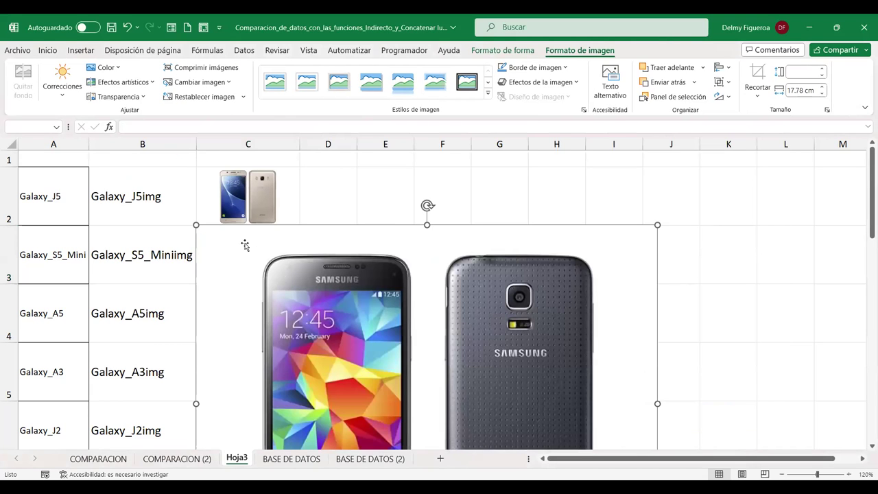
Step: Shrink the Galaxy S5 Mini photo and move it into cell C3
drag(196, 225, 318, 320)
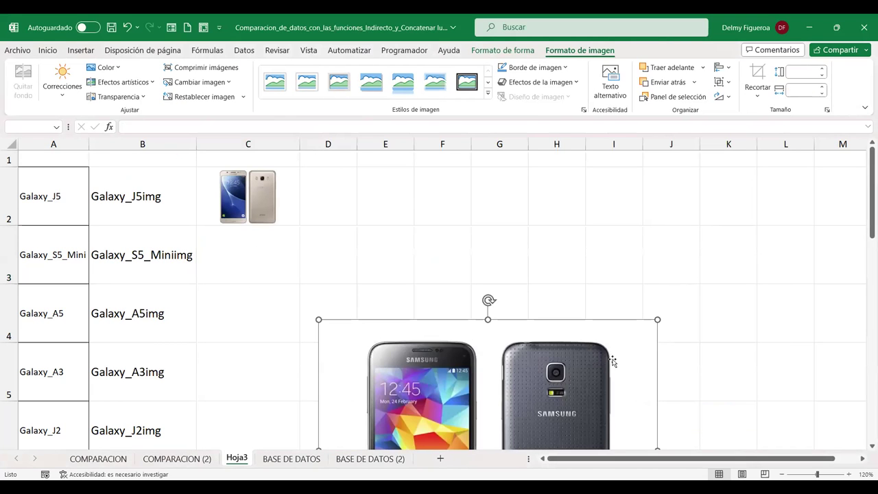
drag(609, 361, 511, 274)
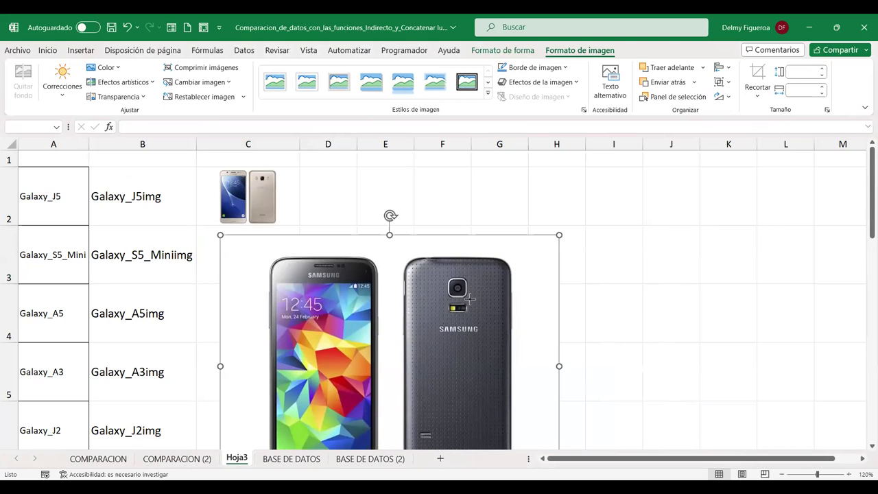
drag(558, 238, 439, 330)
drag(376, 360, 376, 275)
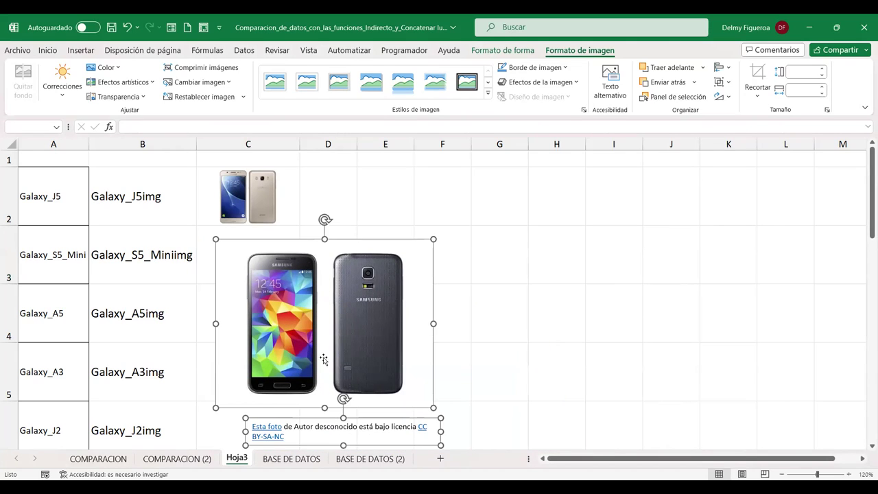
drag(215, 237, 343, 334)
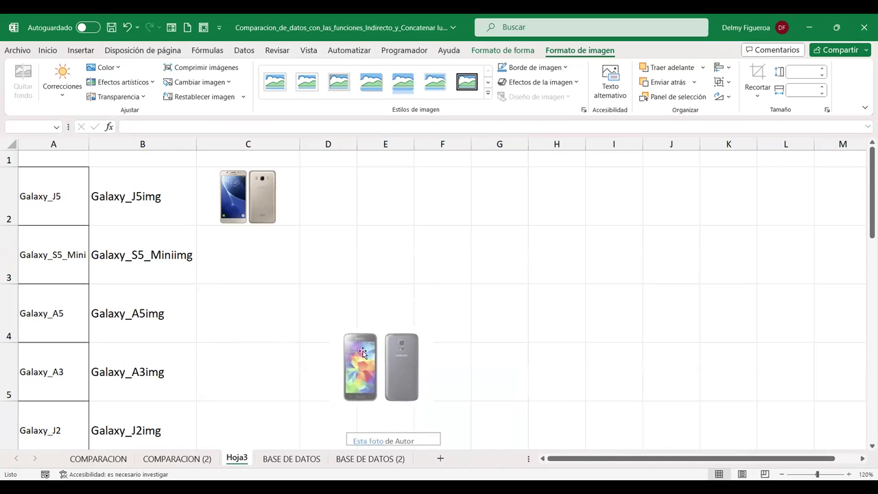
drag(404, 370, 275, 274)
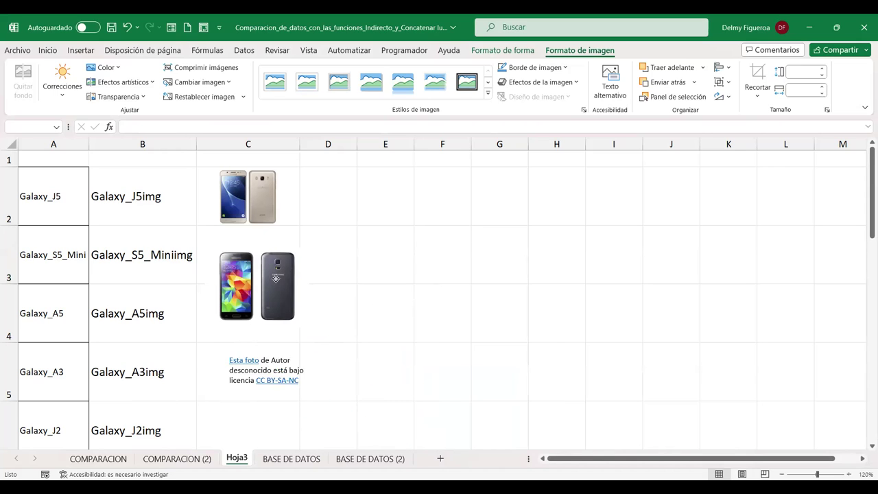
Step: Delete the photo's licence credit text box
click(398, 277)
click(299, 338)
click(299, 338)
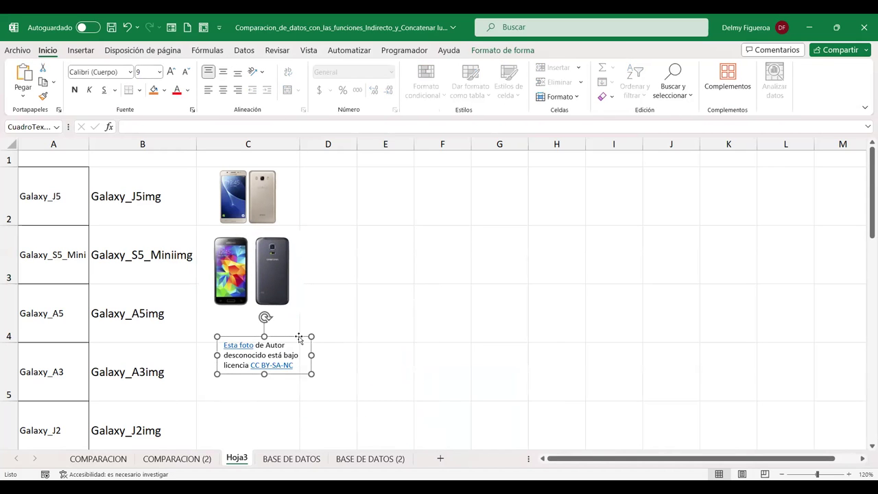
key(Delete)
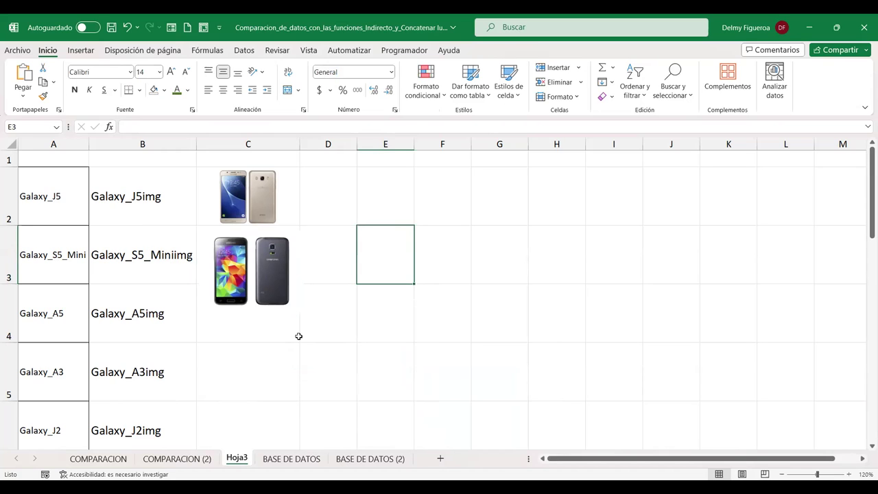
Step: Fit the Galaxy S5 Mini picture inside C3 at 2.04 cm by 2.64 cm
click(273, 285)
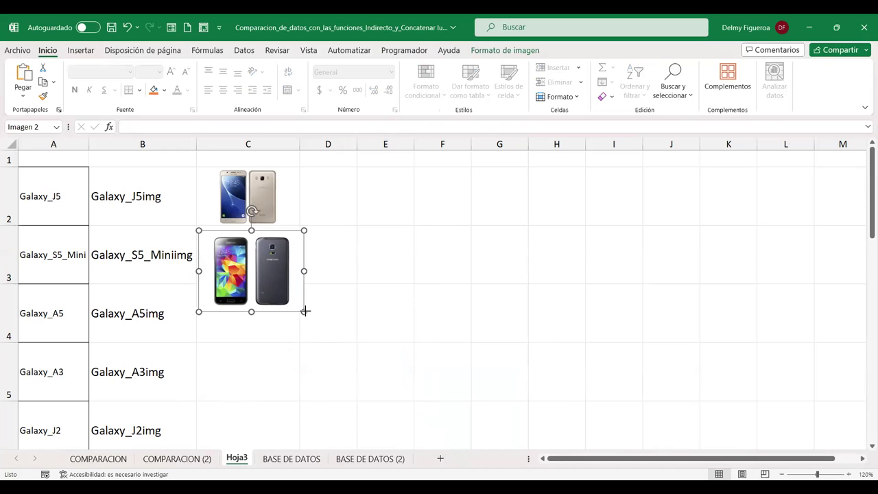
drag(305, 311, 275, 283)
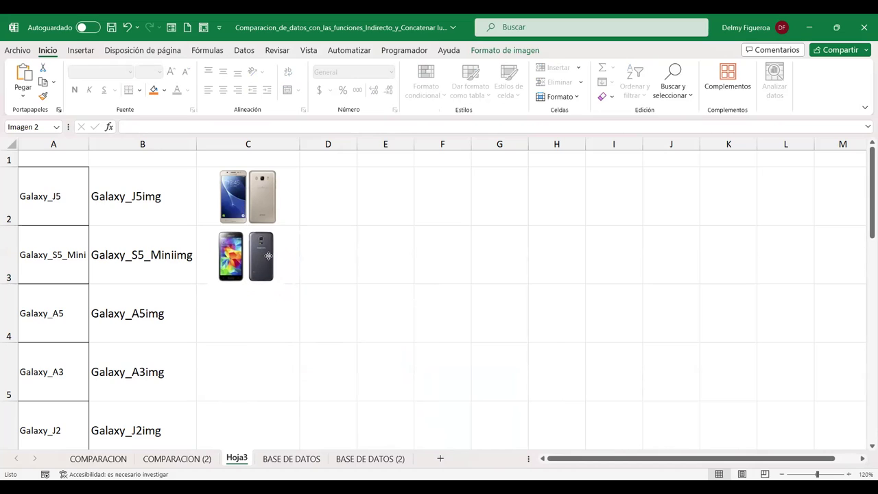
drag(206, 284, 214, 281)
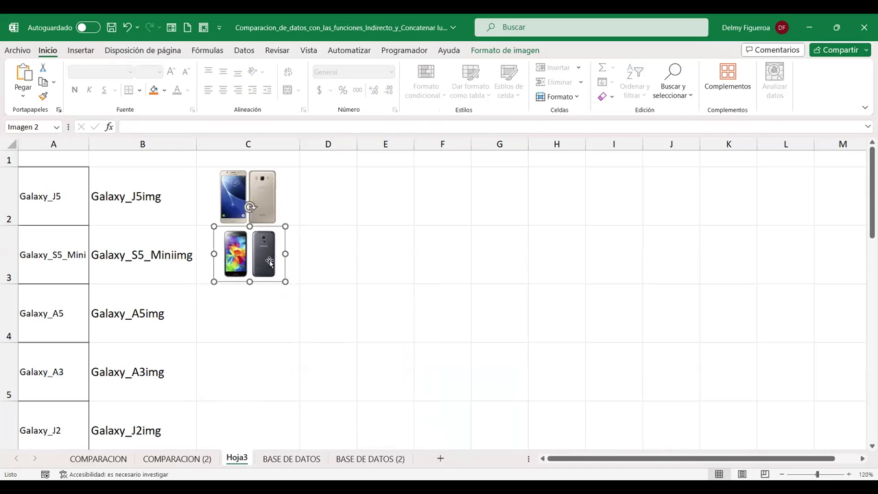
drag(285, 226, 283, 227)
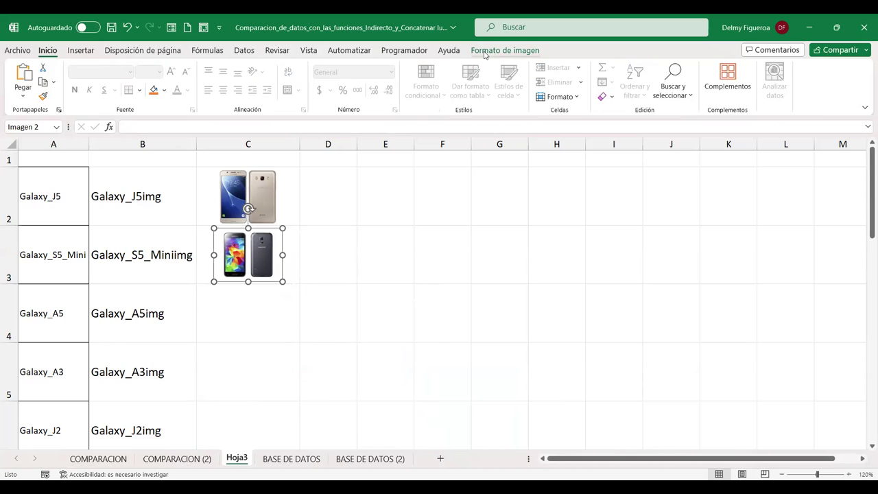
click(505, 50)
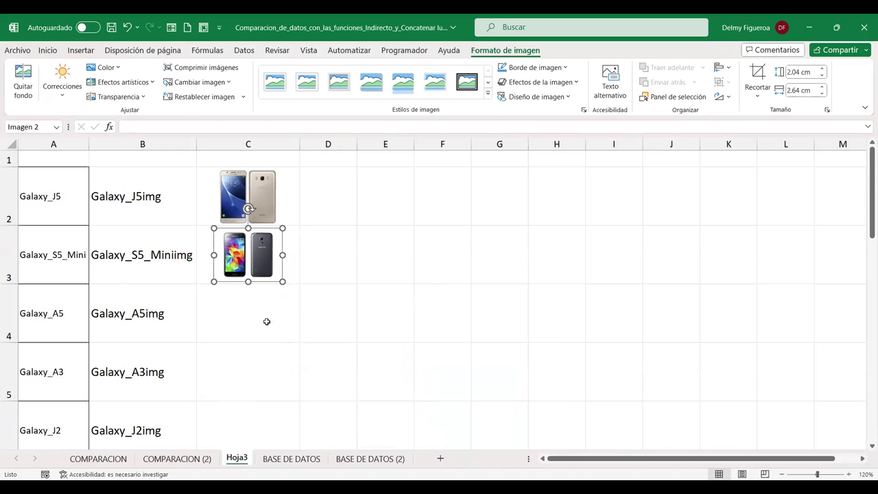
click(347, 254)
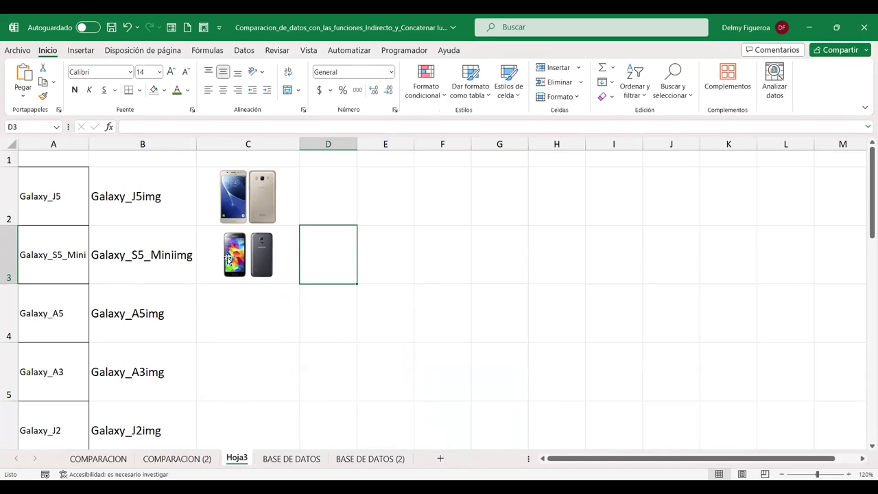
click(241, 195)
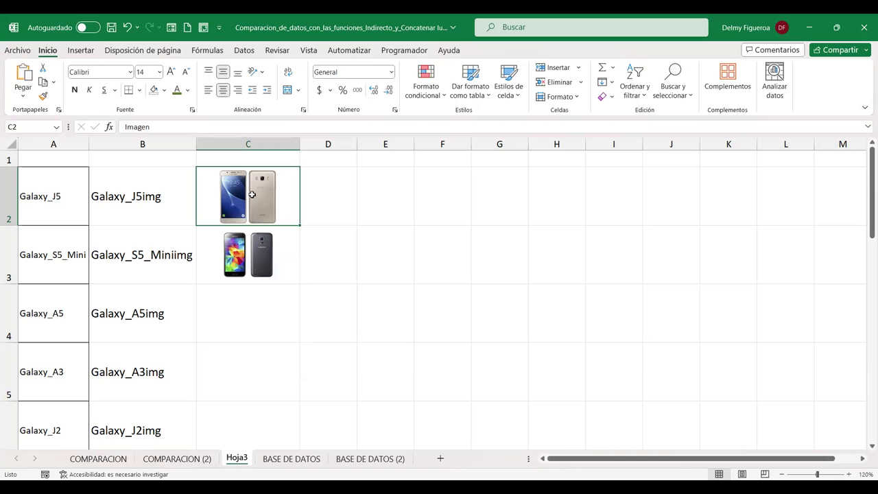
click(289, 238)
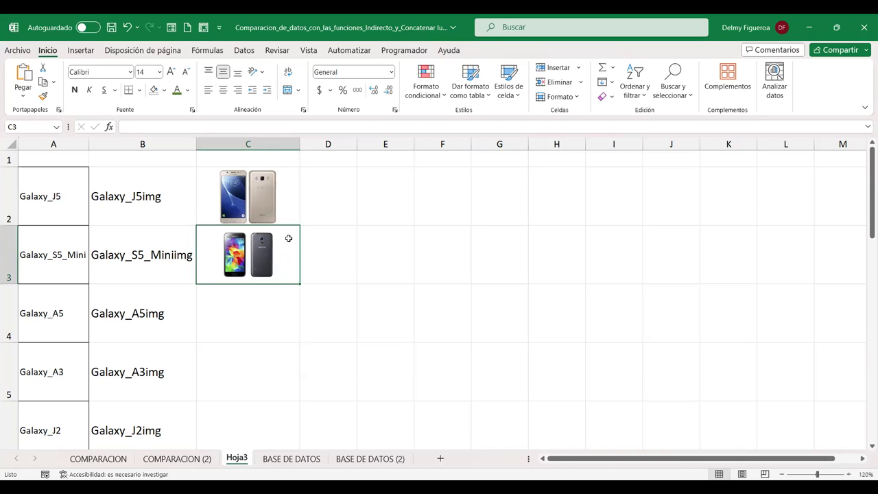
click(263, 253)
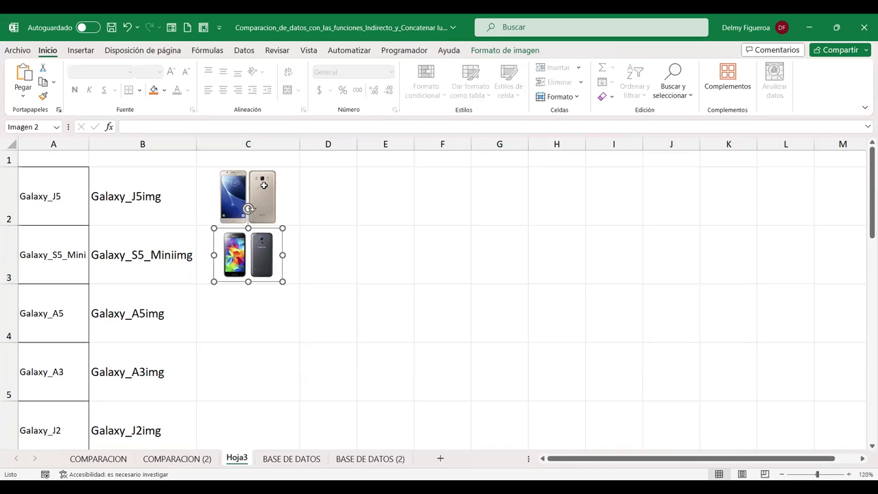
double_click(263, 253)
click(263, 254)
click(310, 257)
click(291, 254)
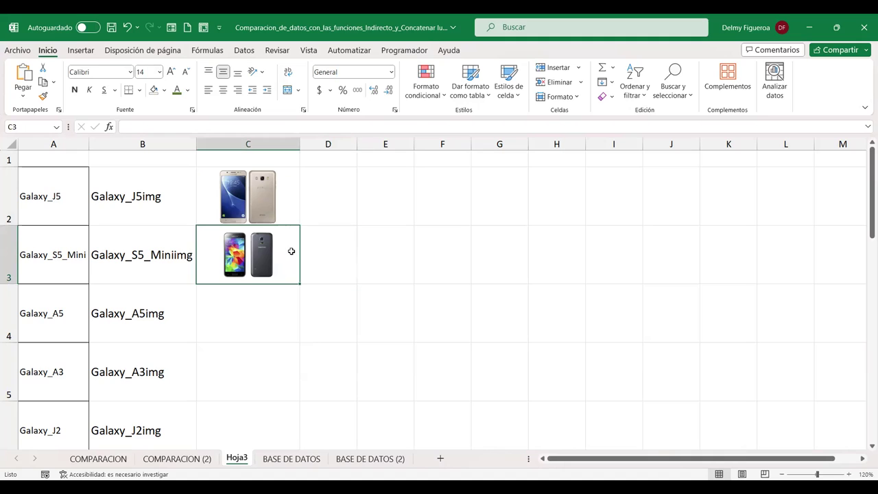
drag(299, 284, 300, 341)
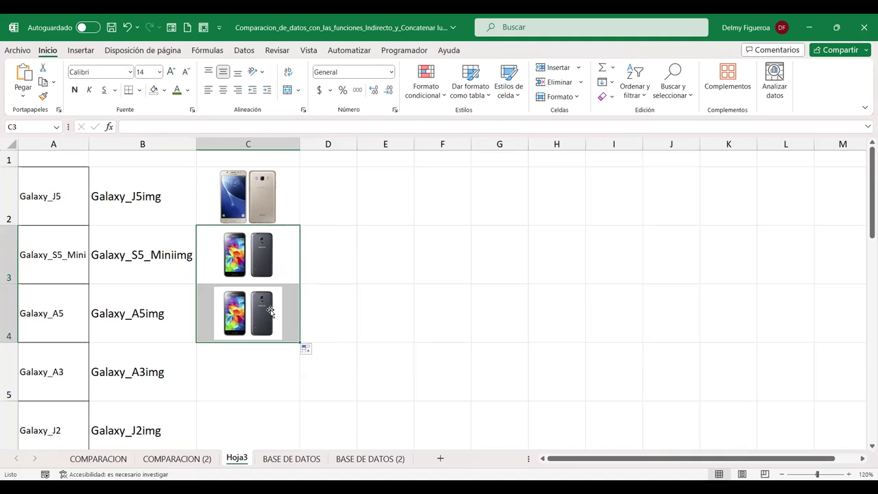
click(343, 305)
click(264, 309)
key(Delete)
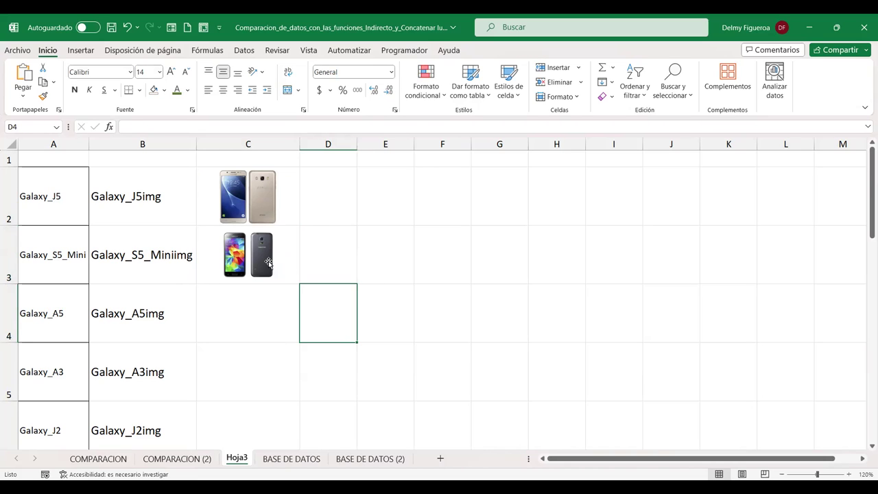
click(251, 312)
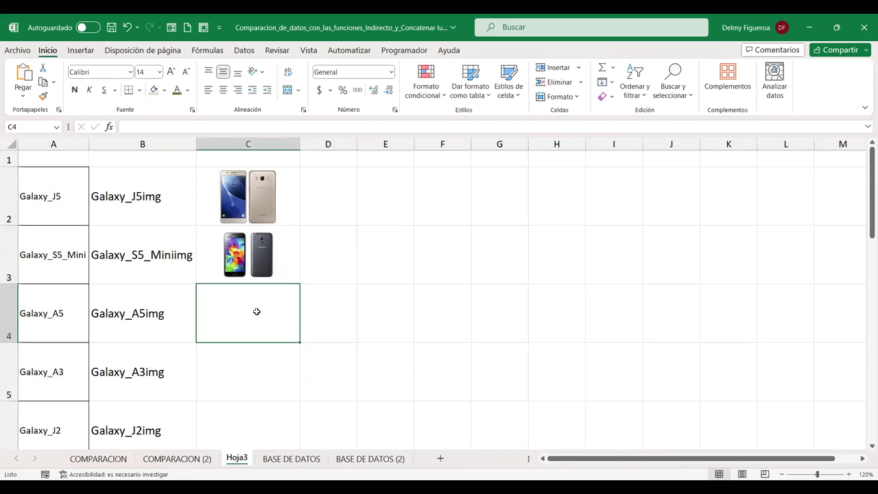
click(52, 306)
double_click(142, 126)
key(ctrl+c)
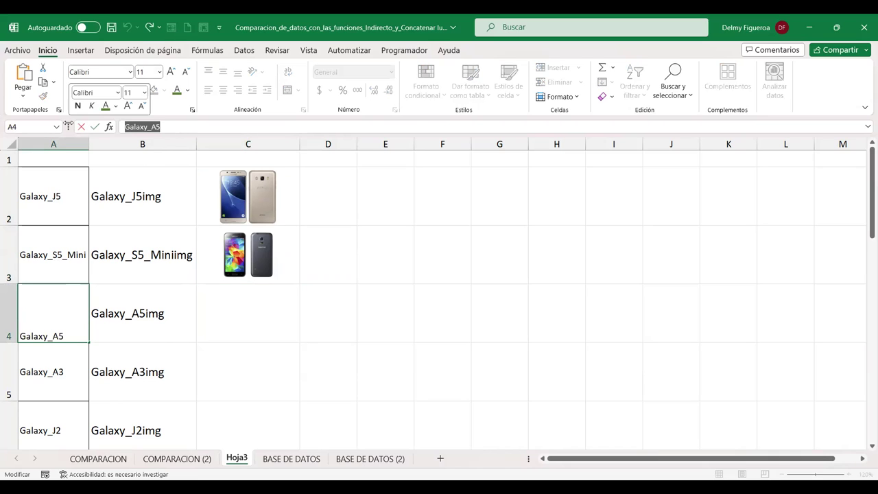
key(Return)
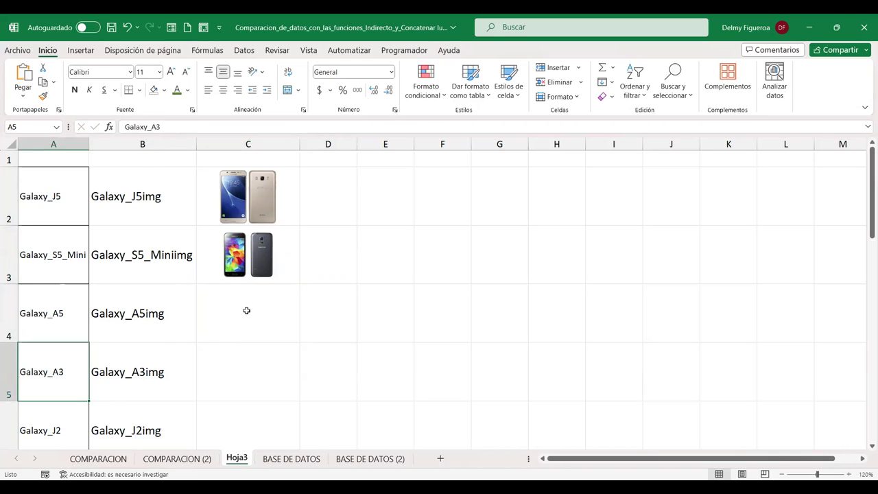
click(246, 311)
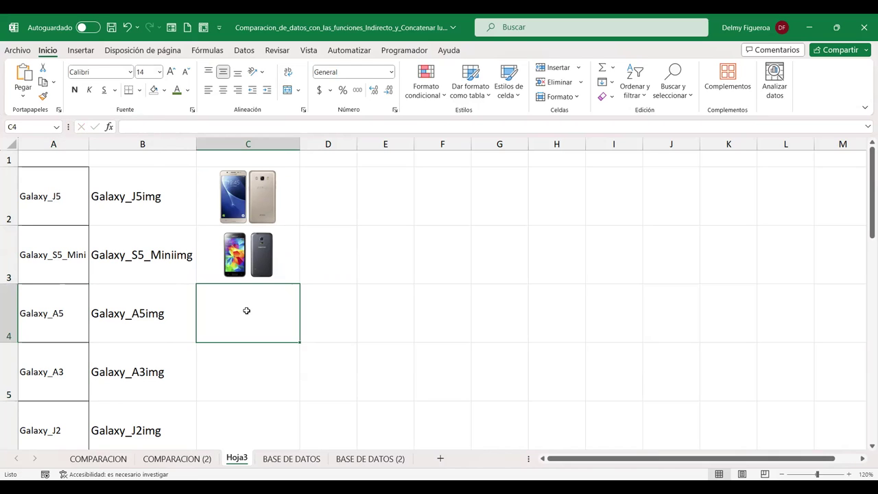
Step: Search online images for Galaxy_A5 and place the dark phone photo in cell C4
click(81, 51)
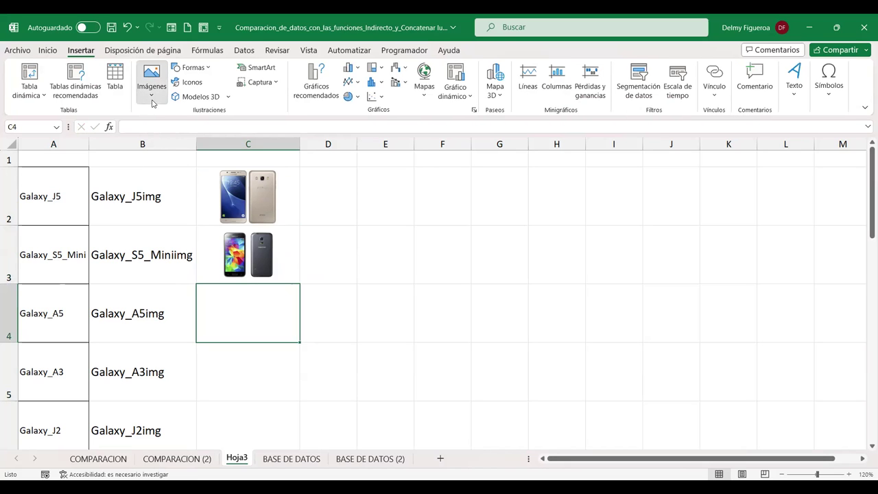
click(154, 102)
mouse_move(186, 114)
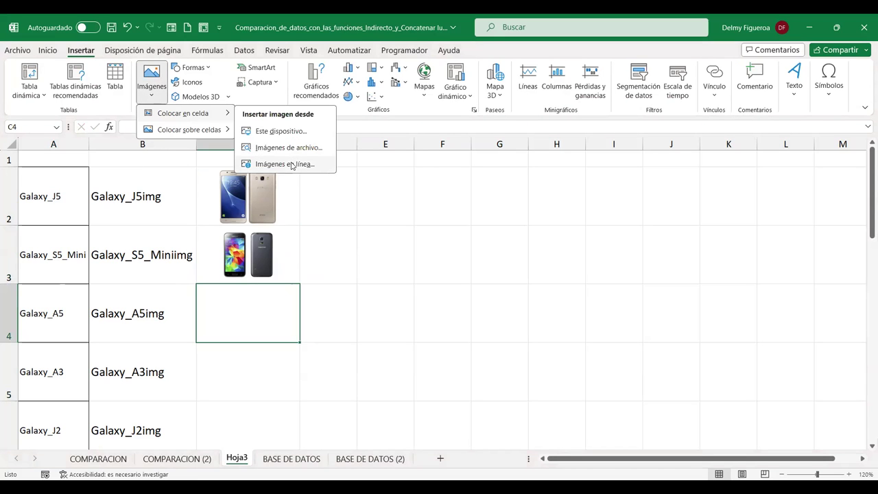
click(292, 165)
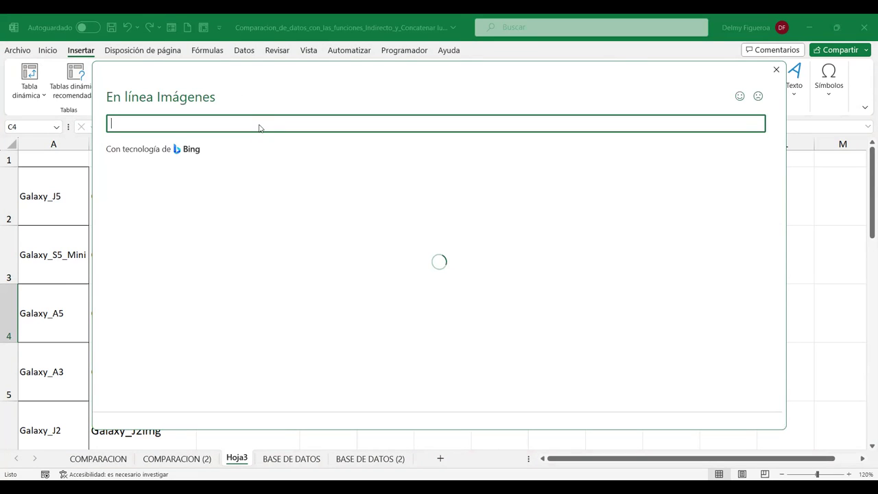
text(Galaxy_A5)
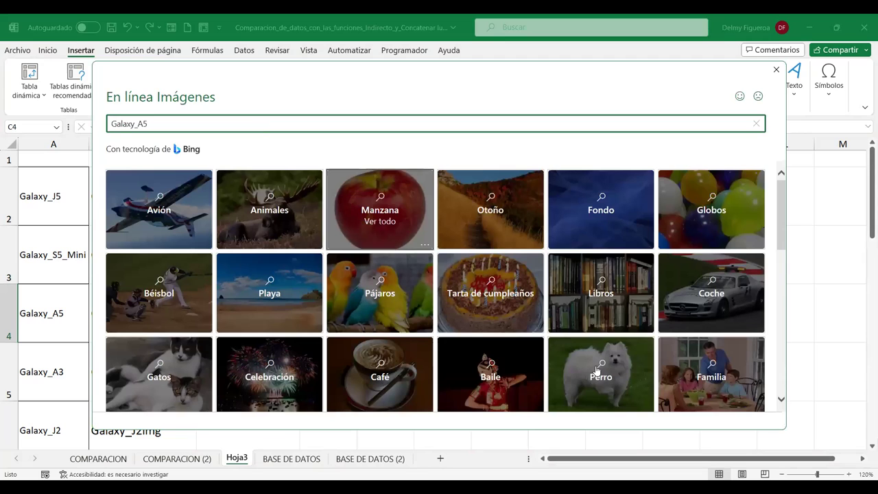
key(Return)
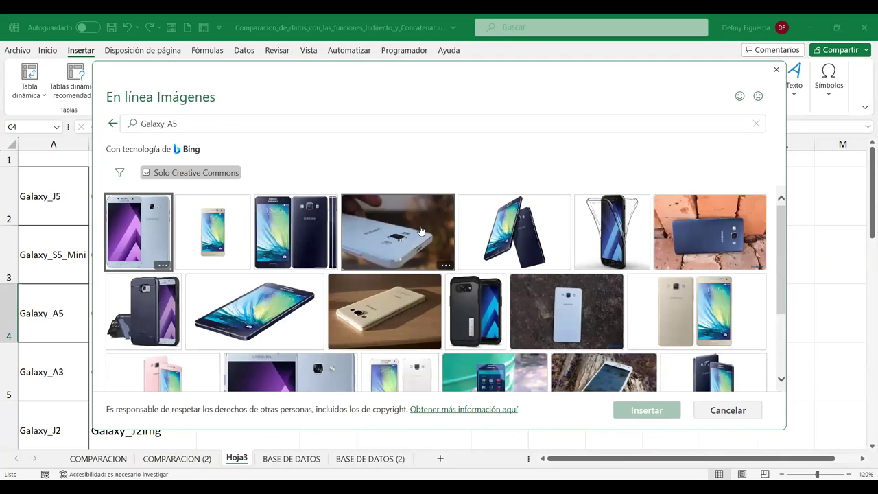
click(307, 229)
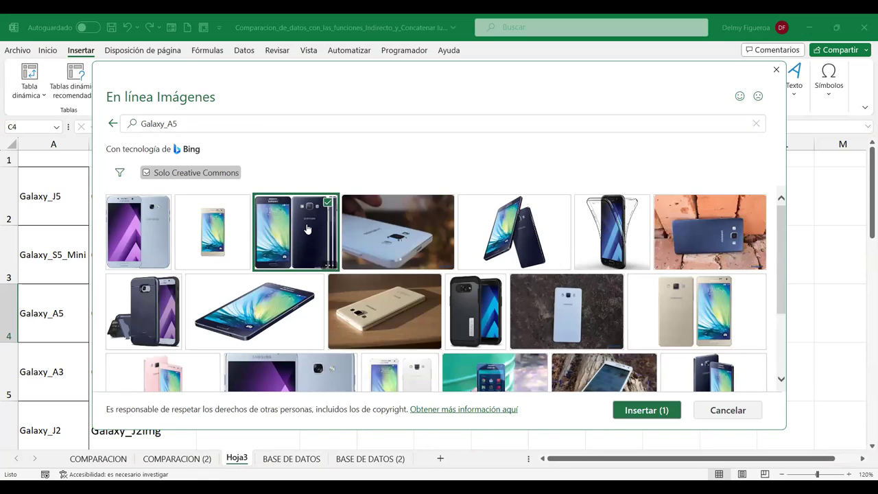
click(674, 406)
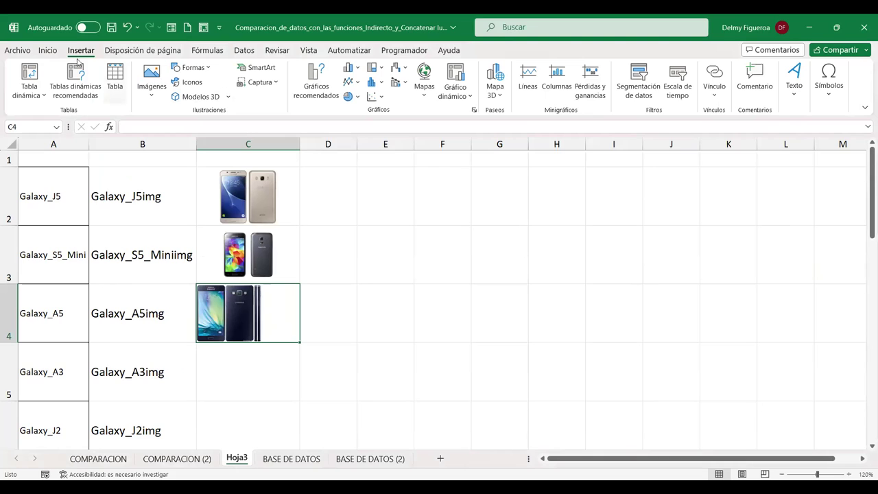
click(48, 51)
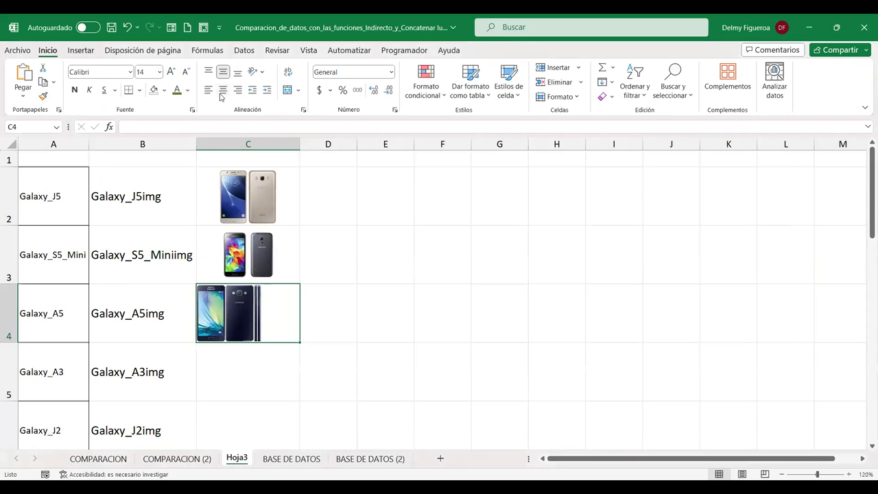
Step: Centre the C4 picture, grab the Galaxy_A3 name from A5, and select C5
click(221, 96)
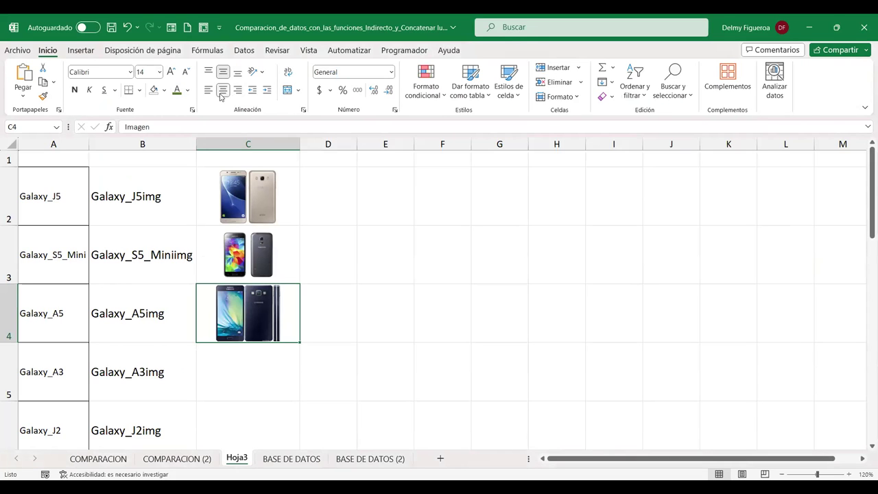
click(251, 368)
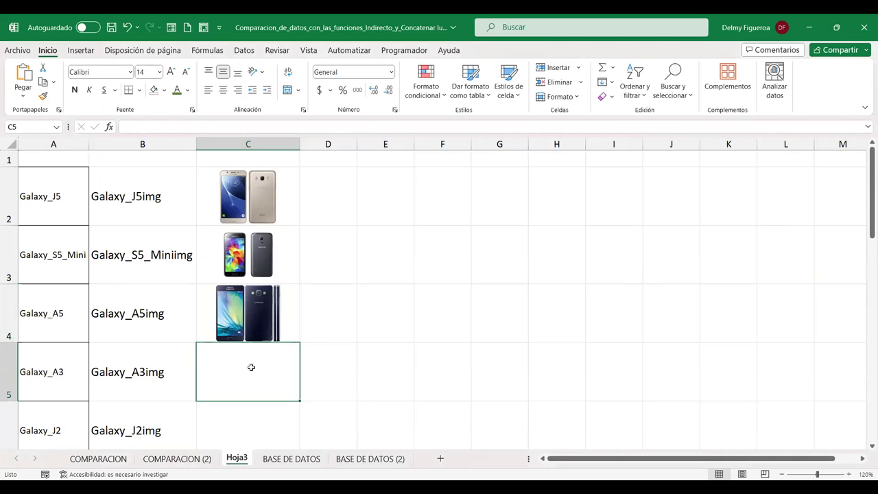
click(62, 372)
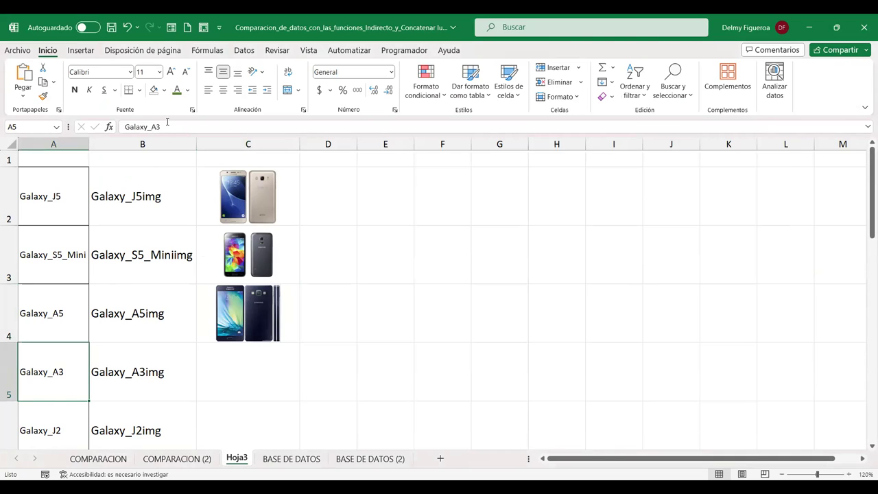
drag(160, 126, 77, 122)
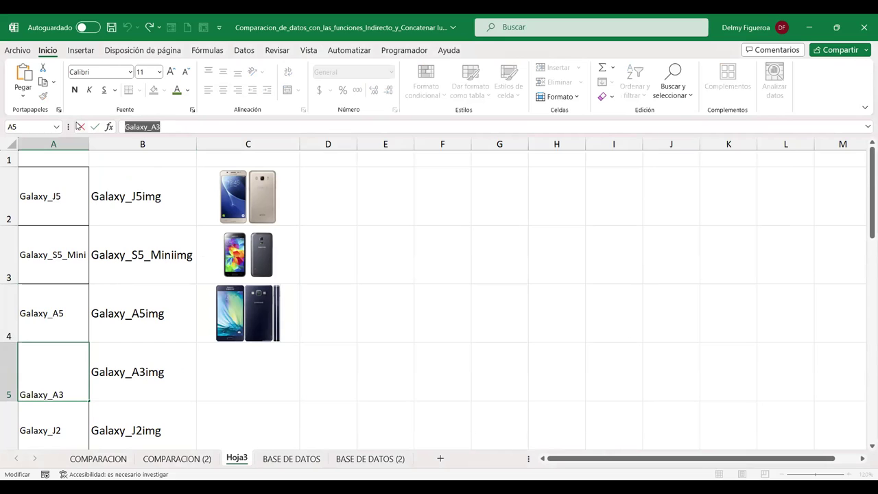
key(ctrl+v)
click(79, 127)
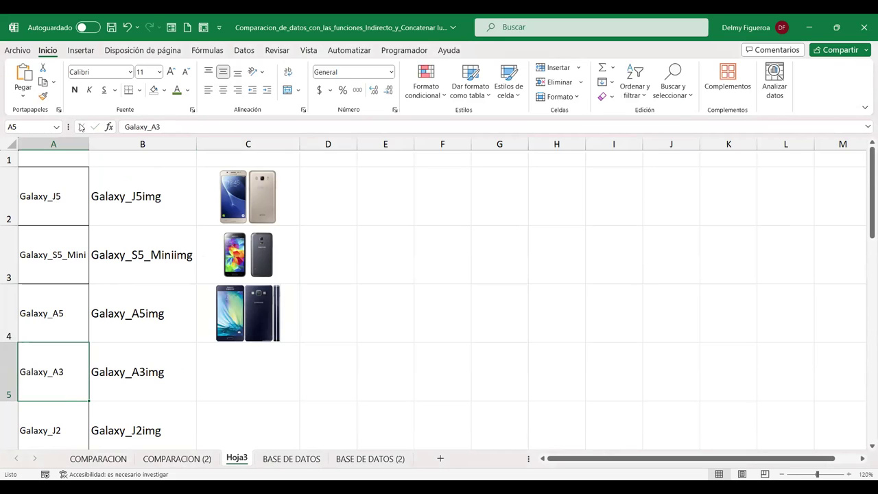
drag(165, 127, 98, 128)
key(ctrl+c)
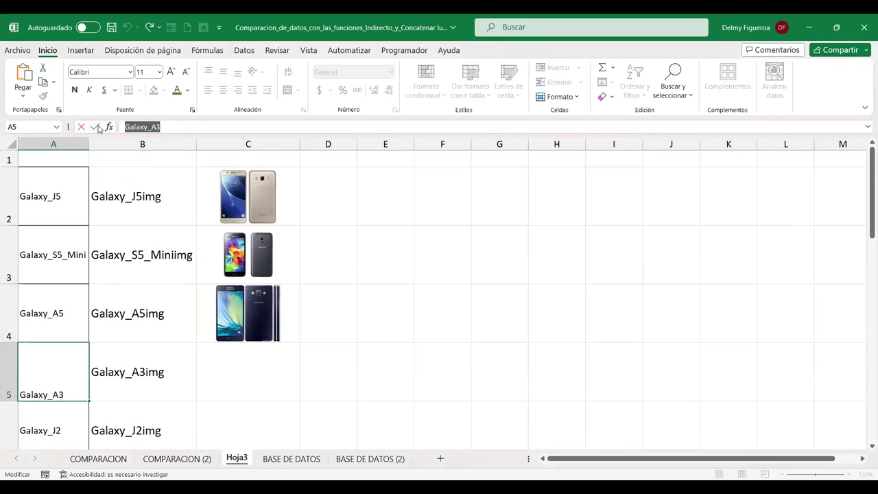
click(259, 362)
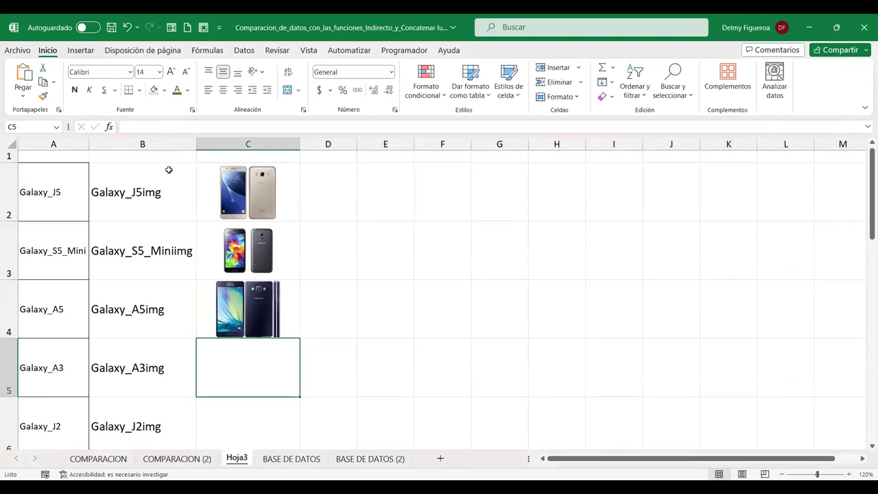
Step: Search online images for Galaxy_A3 and place the second photo in cell C5
click(79, 51)
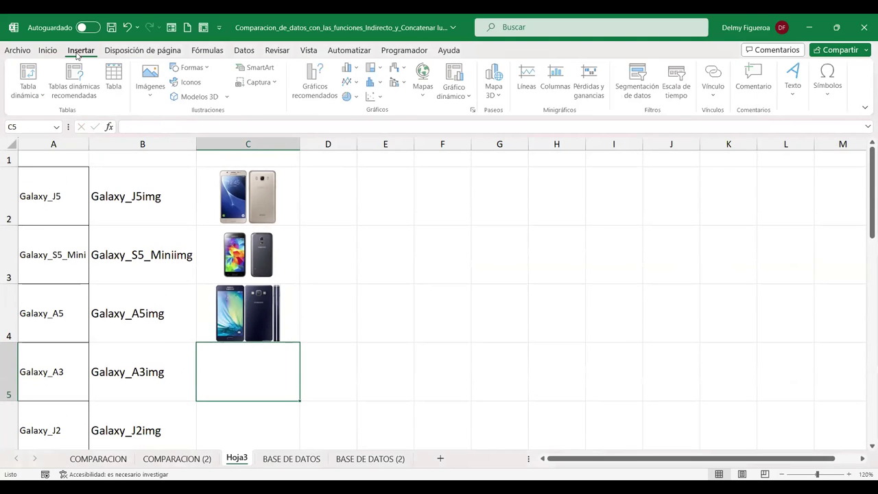
click(155, 103)
mouse_move(185, 115)
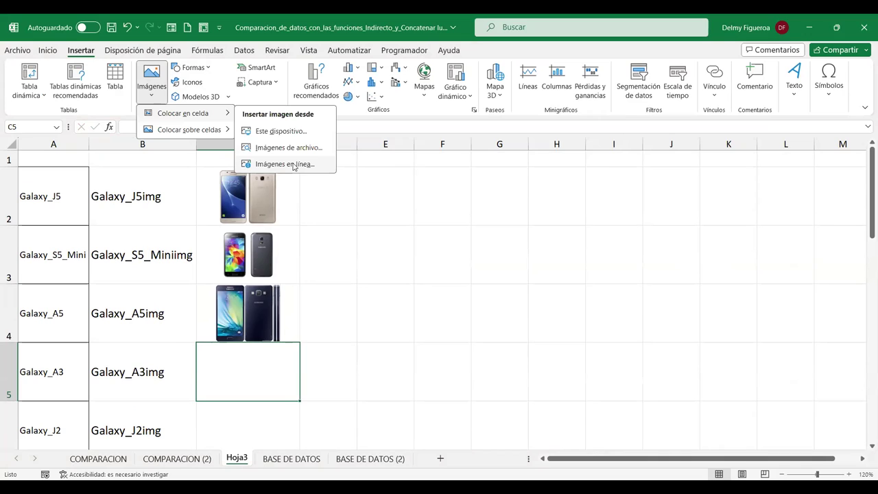
click(294, 165)
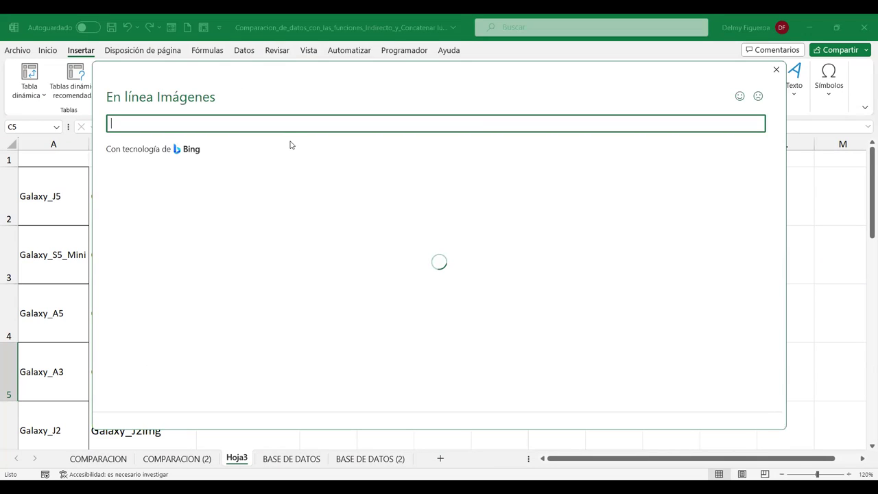
key(ctrl+v)
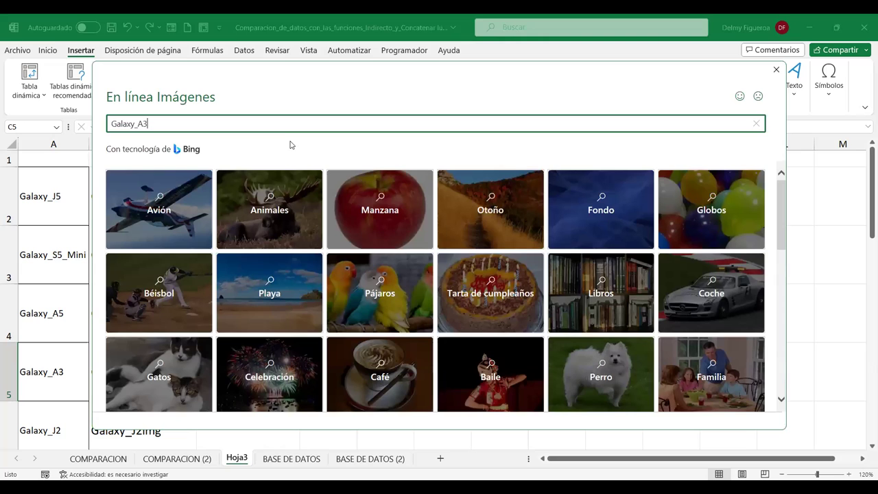
key(Return)
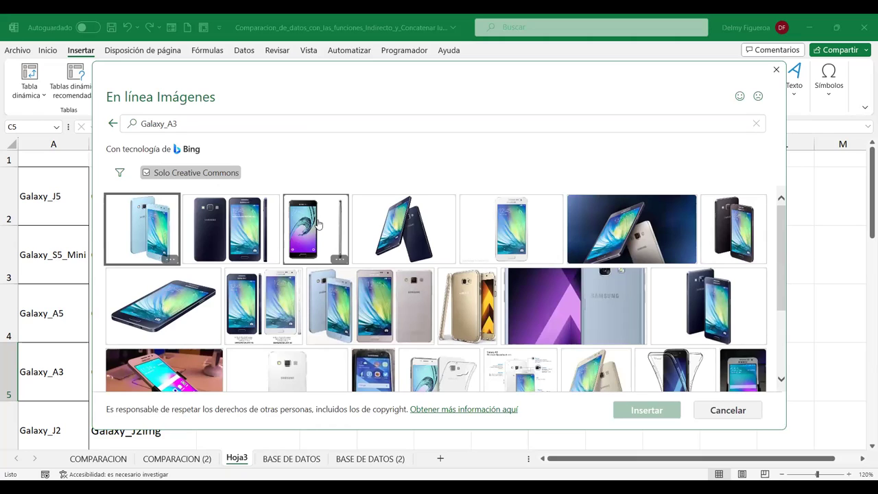
click(263, 229)
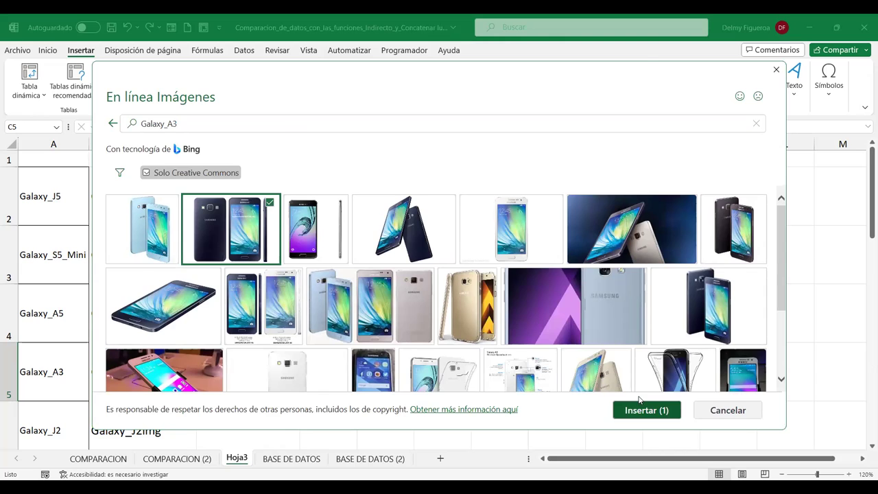
click(642, 409)
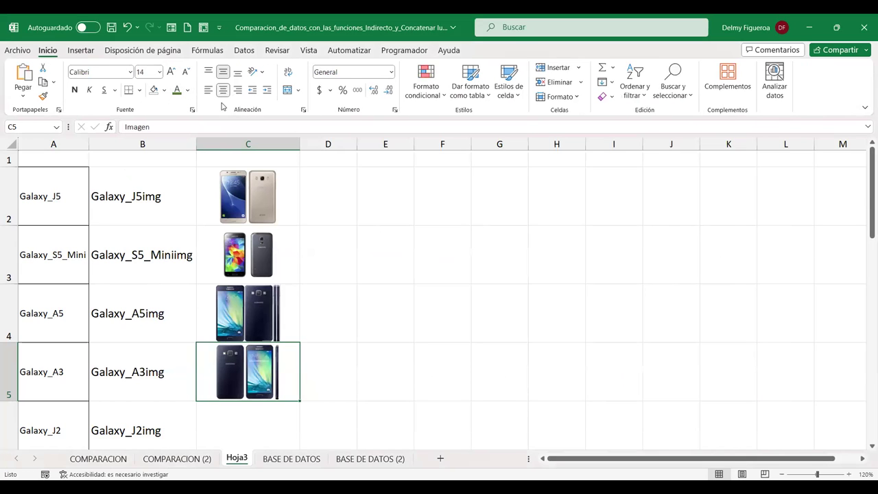
click(271, 423)
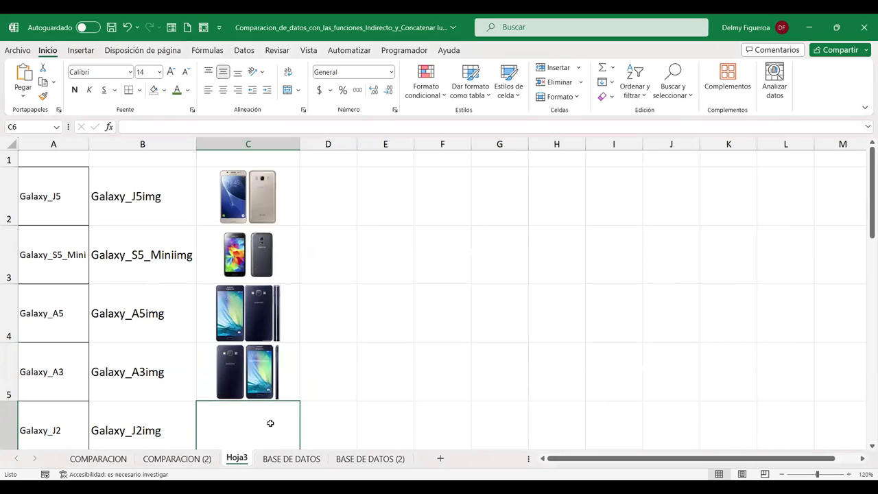
Step: Select the Galaxy_J2 name in cell A6, then choose cell C6
click(67, 434)
drag(176, 122, 69, 122)
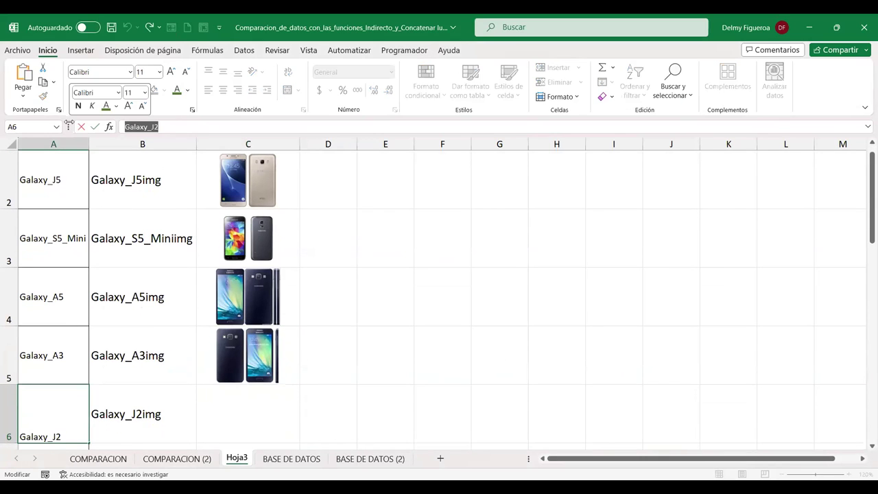
key(Return)
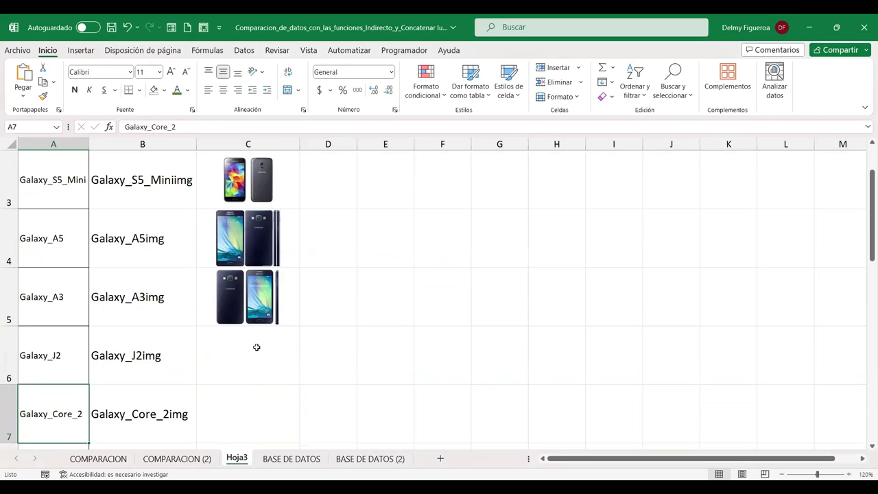
click(256, 347)
Step: Search online images for Galaxy_J2 and insert two results into C6 and C7
click(81, 50)
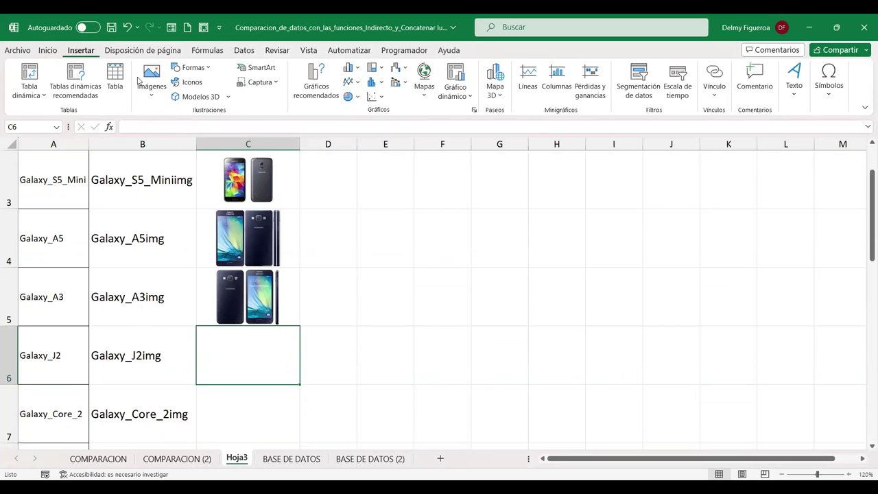
click(152, 99)
mouse_move(186, 113)
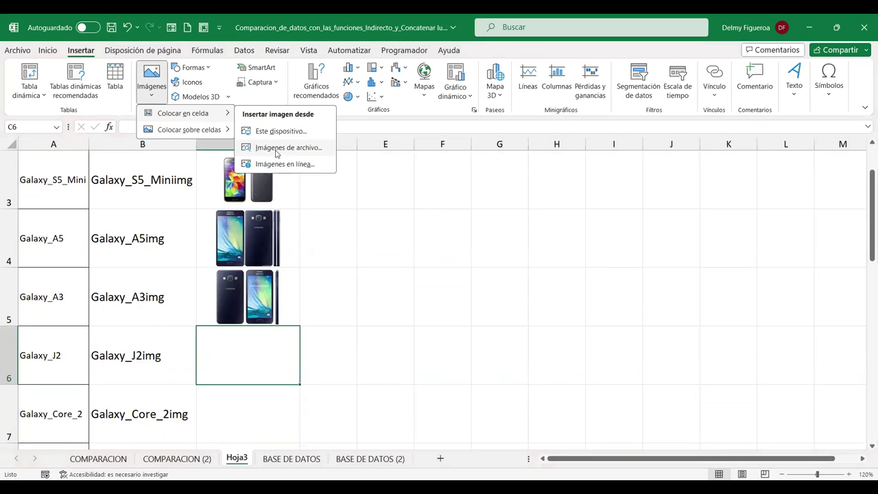
click(278, 165)
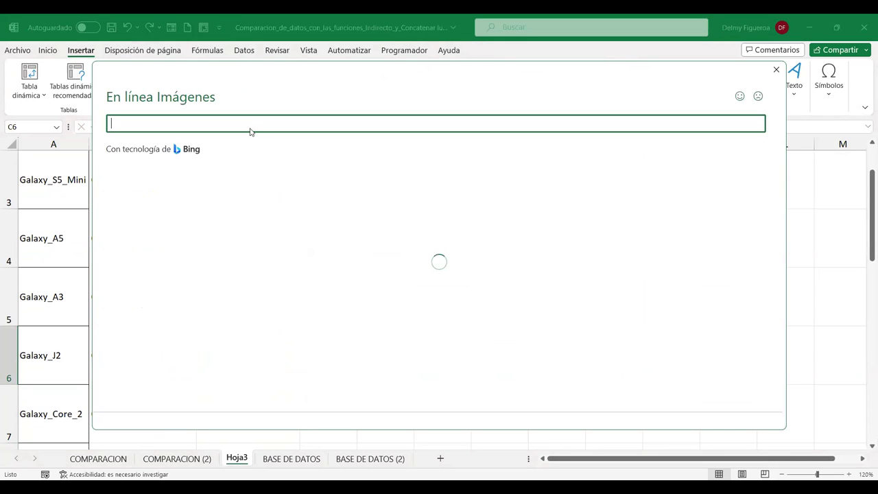
text(Galaxy_J2)
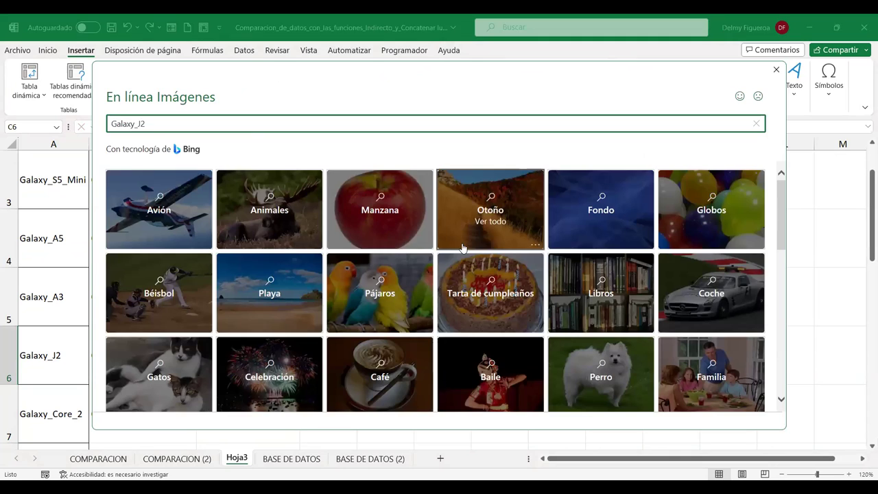
key(Return)
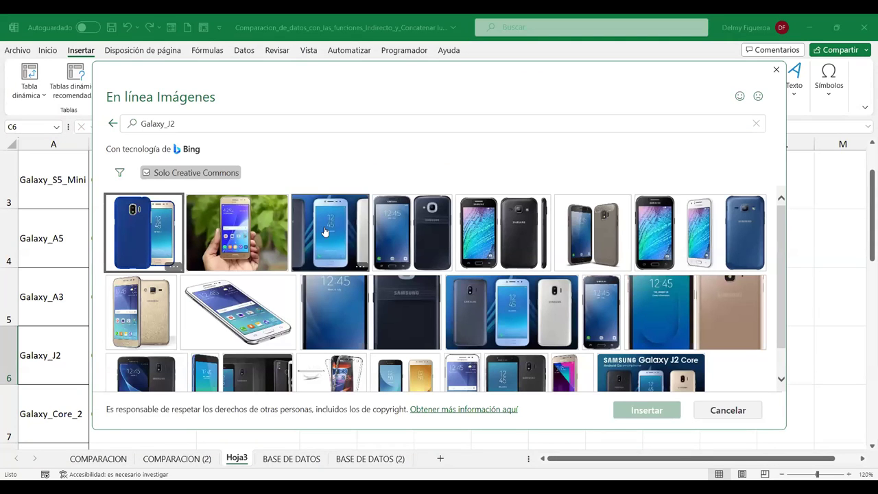
click(503, 234)
click(146, 224)
click(622, 408)
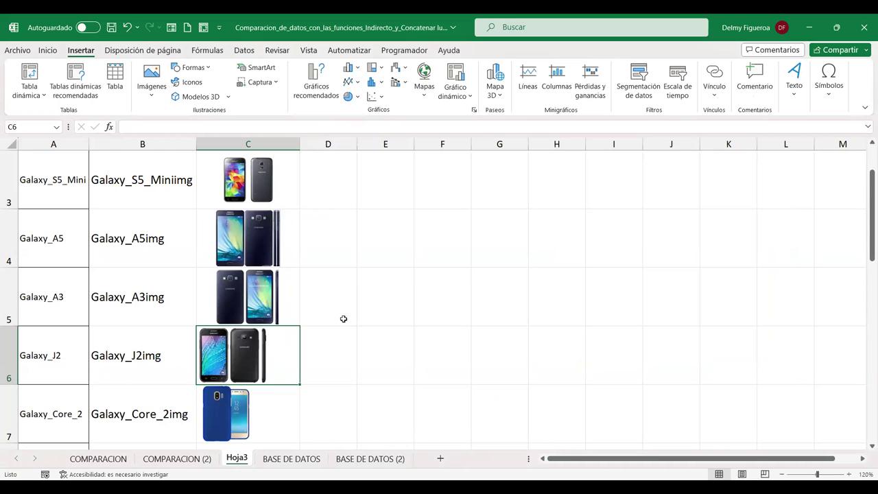
scroll(343, 319, down, 2)
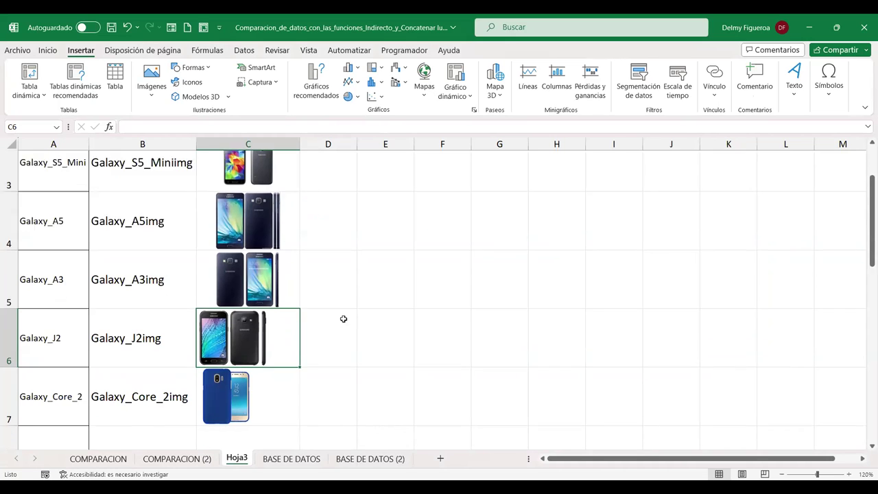
scroll(343, 319, up, 1)
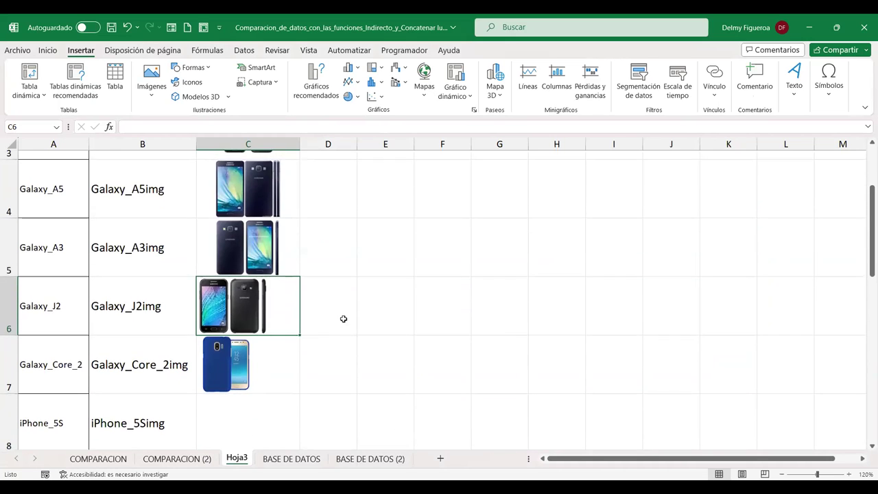
scroll(343, 320, up, 1)
scroll(343, 319, up, 1)
scroll(343, 318, down, 1)
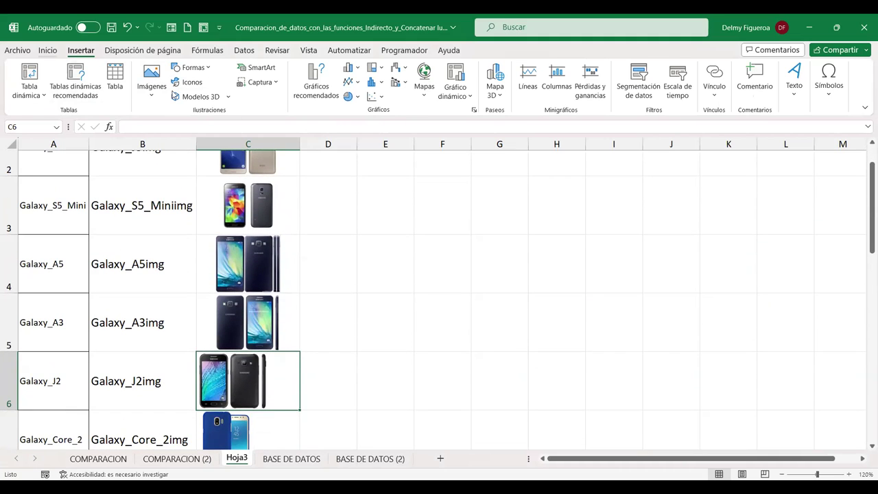
click(48, 50)
click(276, 422)
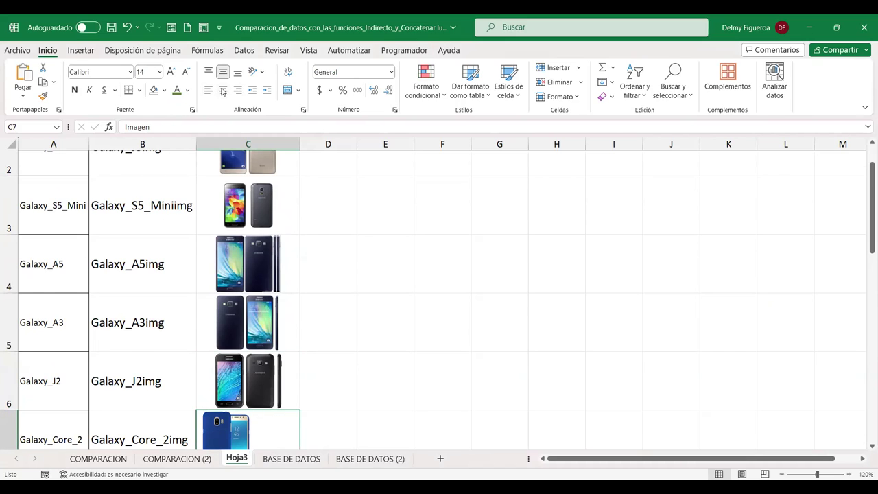
scroll(294, 198, down, 2)
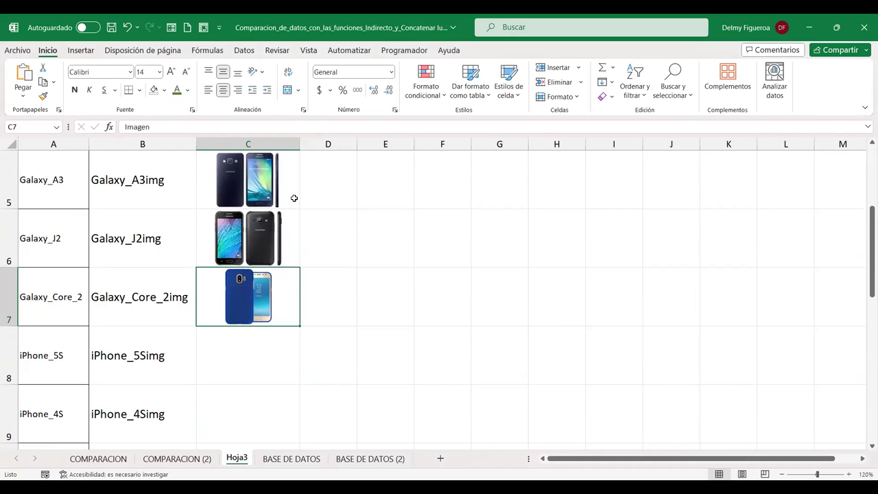
scroll(333, 294, up, 1)
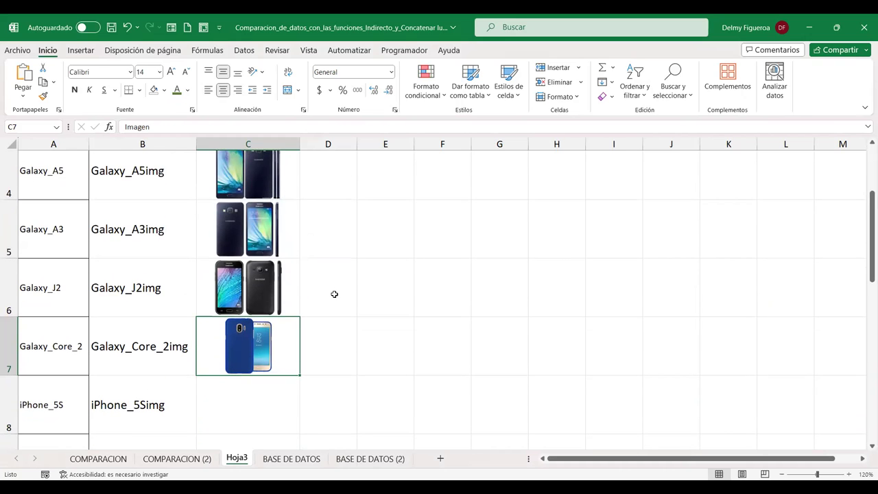
scroll(334, 294, up, 2)
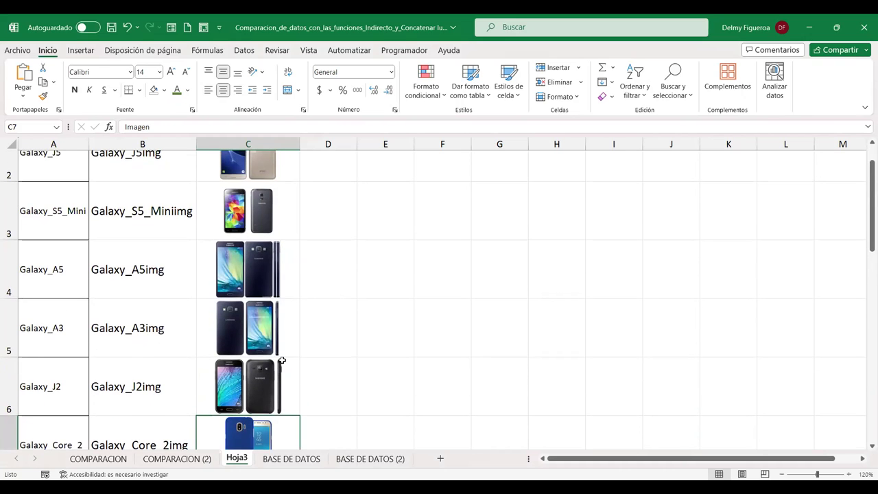
scroll(282, 360, up, 1)
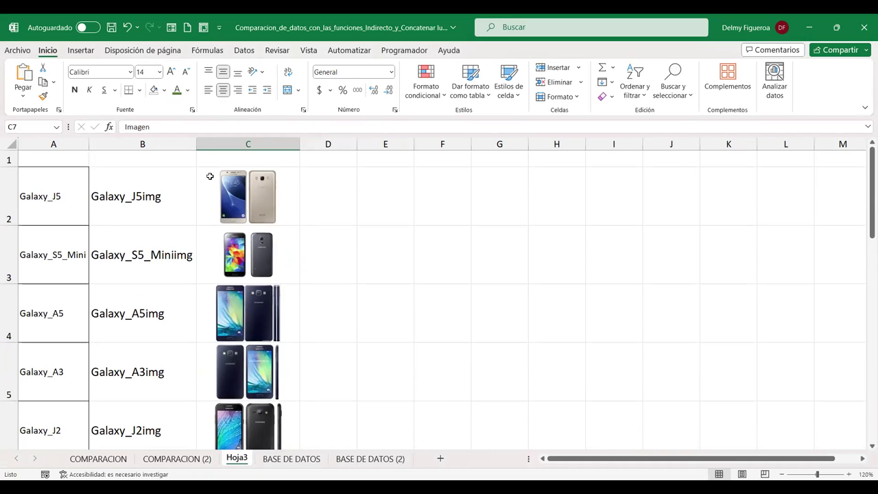
click(290, 181)
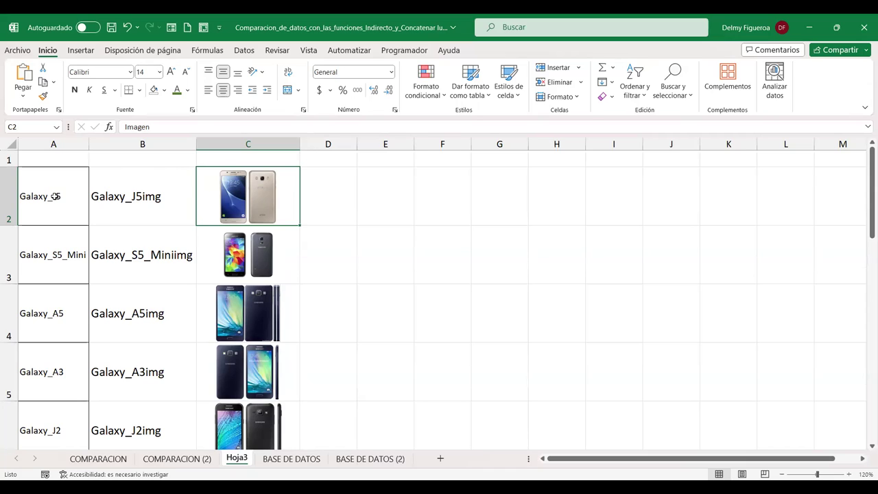
mouse_move(152, 196)
mouse_down()
mouse_move(202, 274)
mouse_move(194, 309)
mouse_up()
click(343, 190)
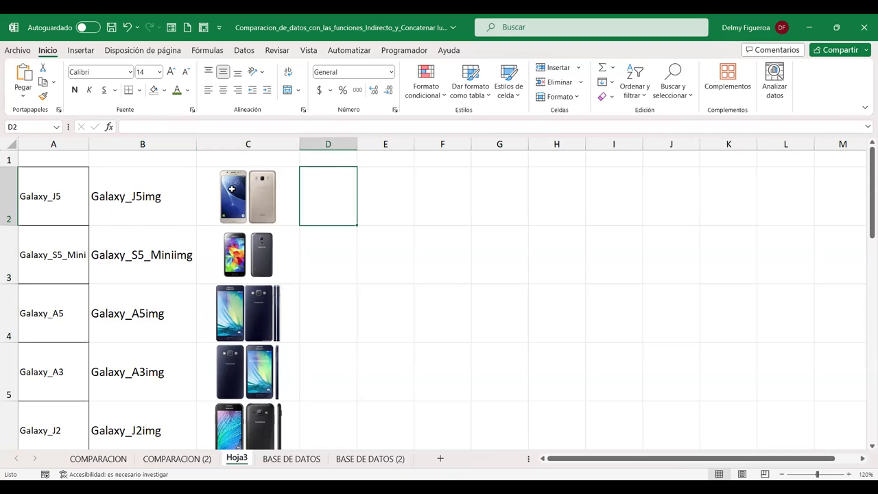
Step: Select columns B and C from row 2 down and run Fórmulas > Crear desde la selección
mouse_move(149, 190)
mouse_down()
mouse_move(208, 352)
mouse_move(196, 478)
mouse_move(284, 304)
mouse_up()
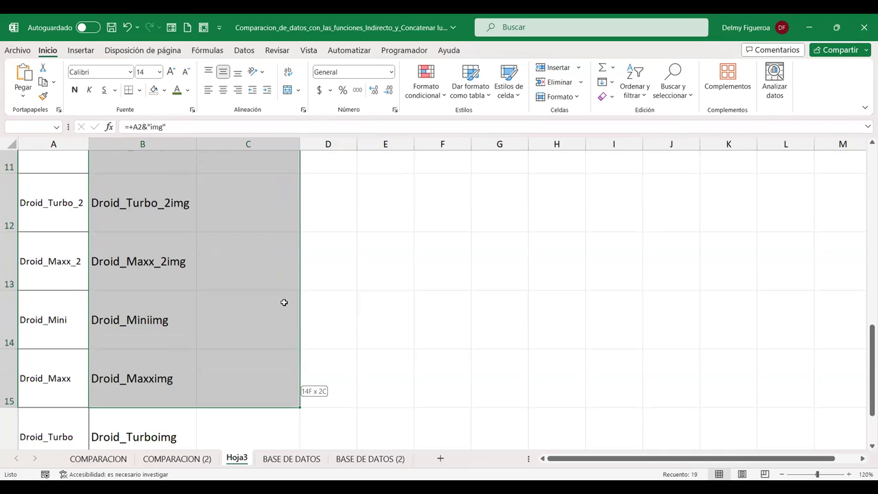
scroll(284, 303, up, 4)
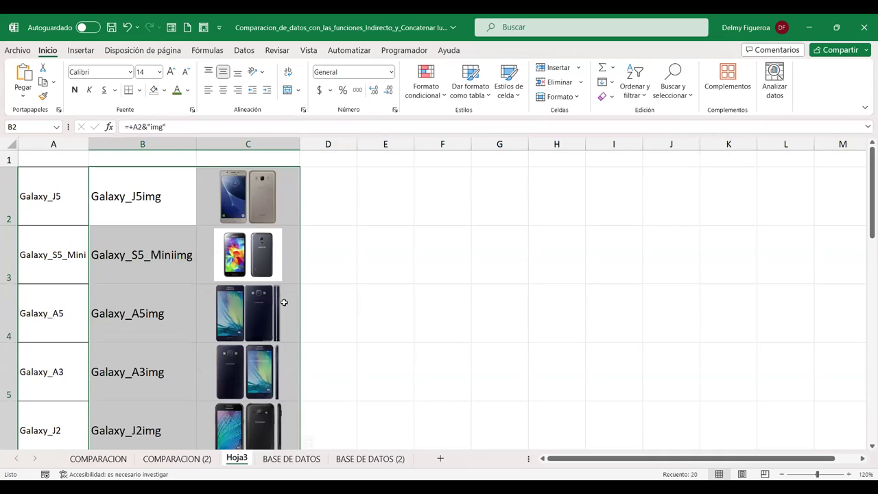
click(215, 52)
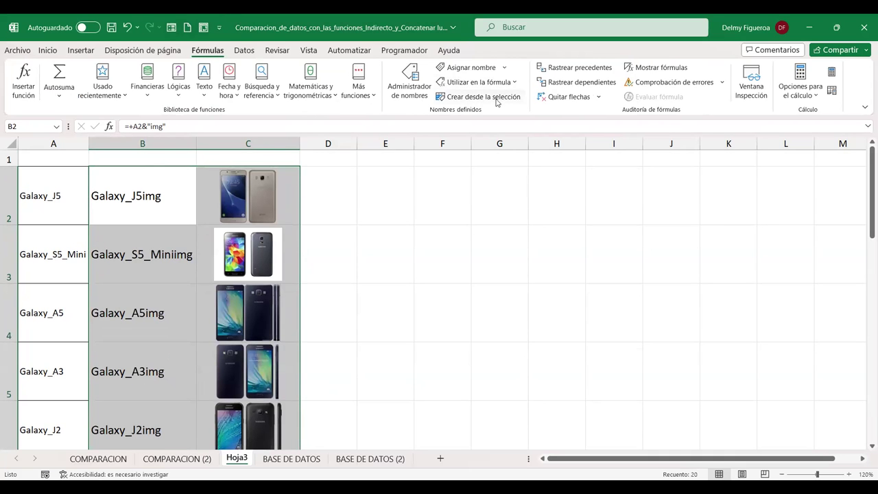
click(493, 98)
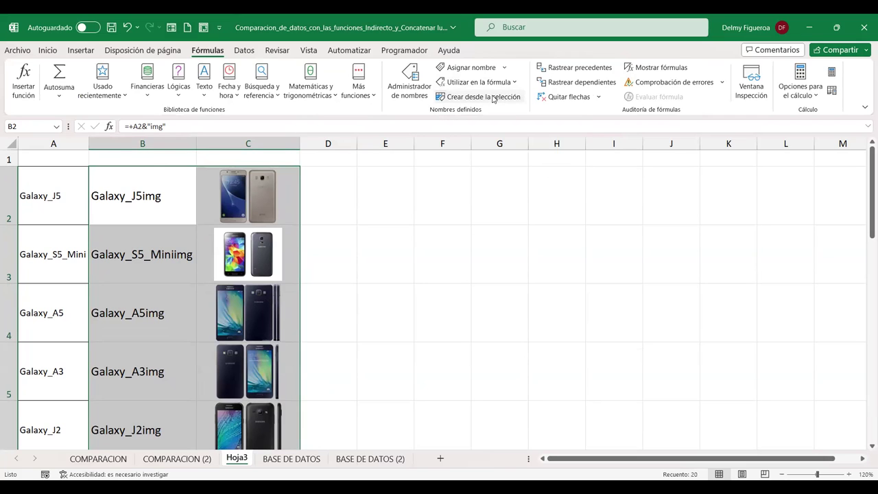
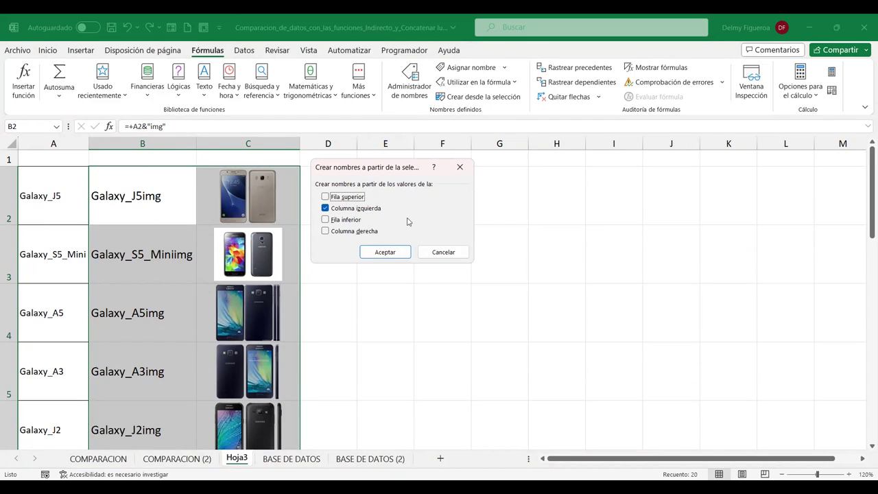
Step: Create names for the phone pictures from the left-column img labels
click(388, 255)
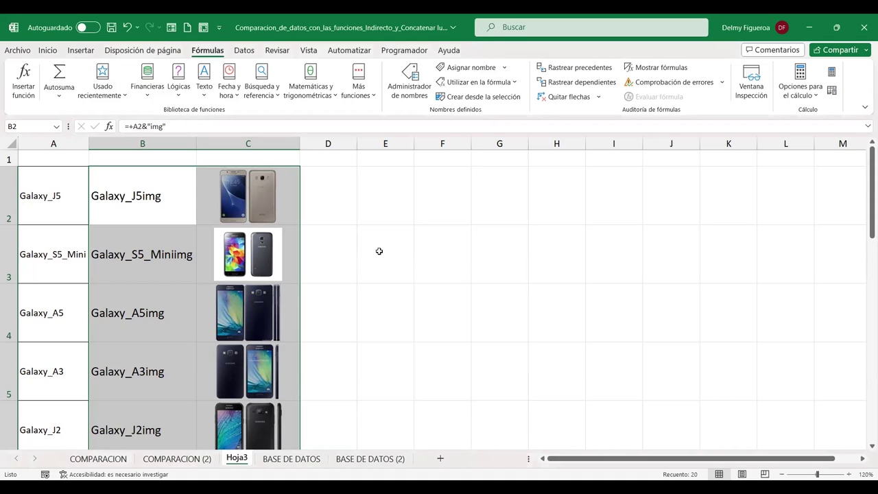
click(391, 182)
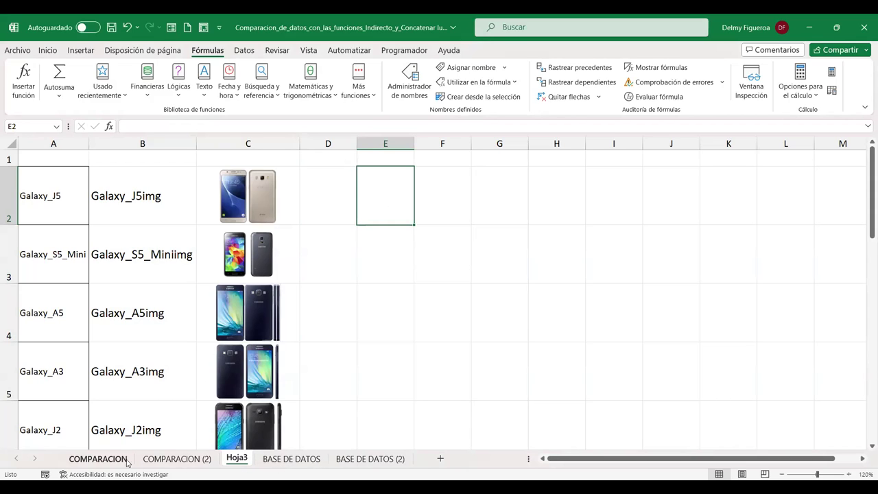
click(176, 460)
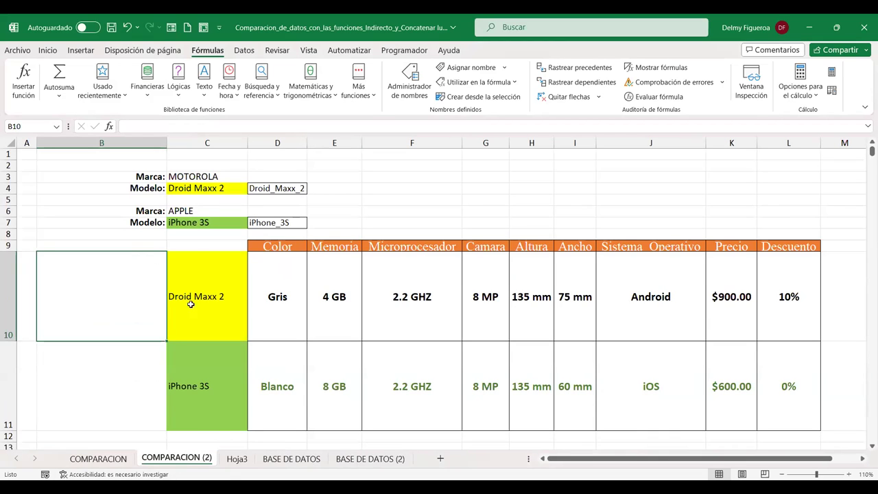
click(237, 459)
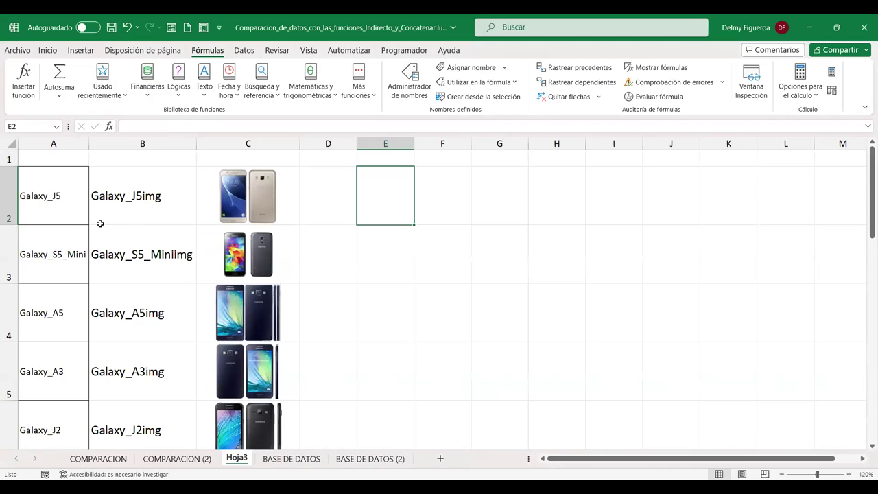
Step: On the COMPARACION sheet, set the first brand in C3 to SAMSUNG
click(98, 459)
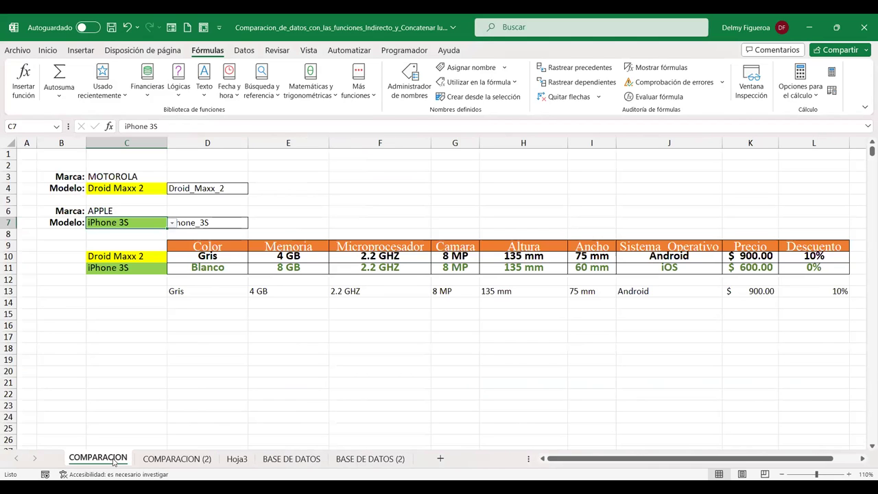
click(133, 179)
click(173, 177)
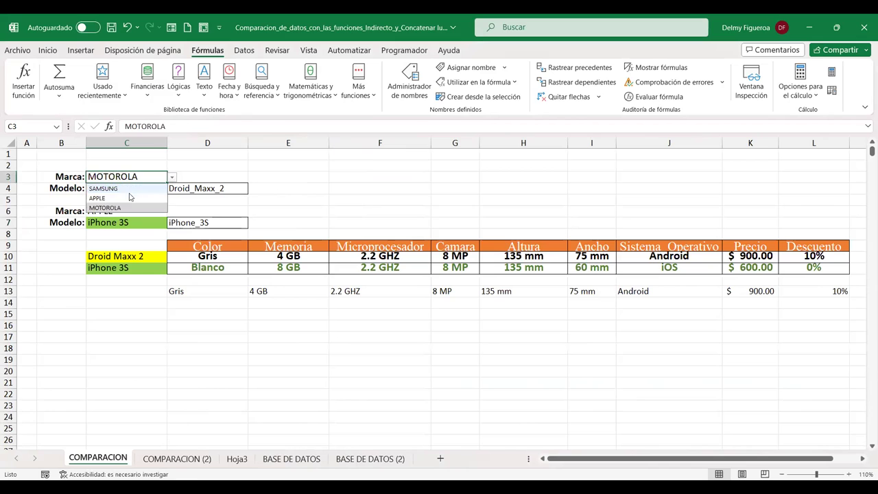
click(123, 191)
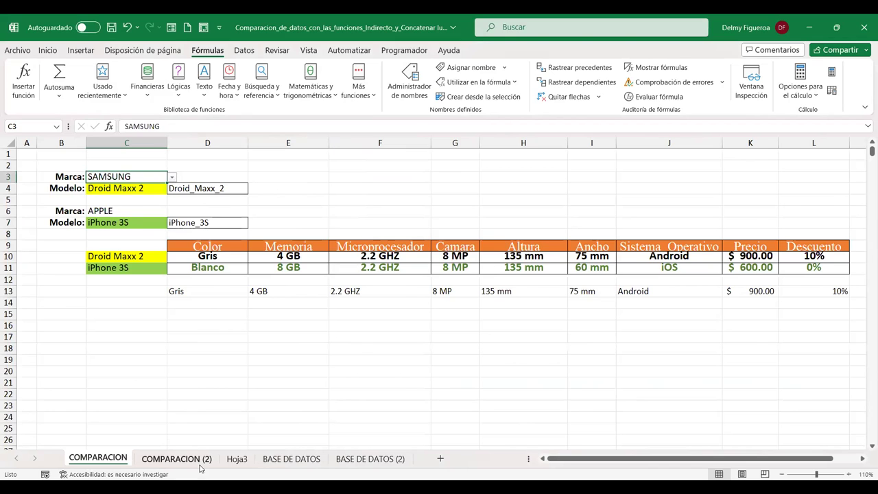
Step: On COMPARACION (2), set the first phone to SAMSUNG Galaxy J5
click(201, 466)
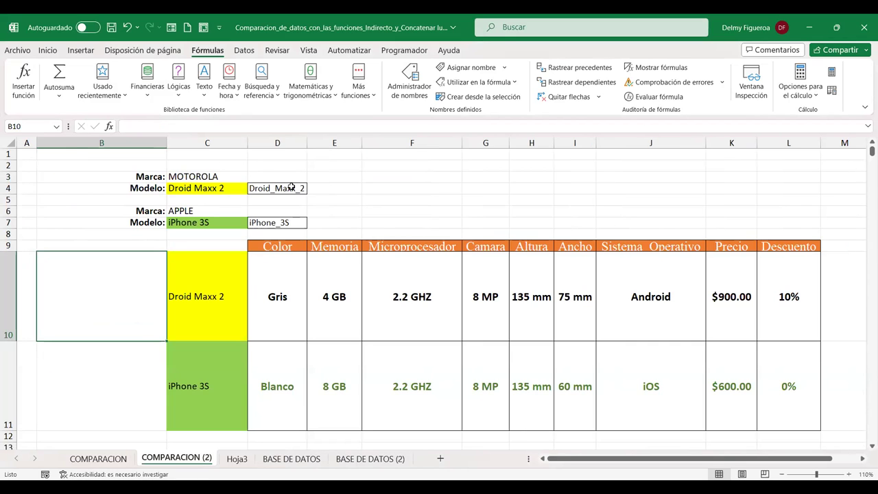
click(244, 192)
click(226, 174)
click(253, 178)
click(208, 190)
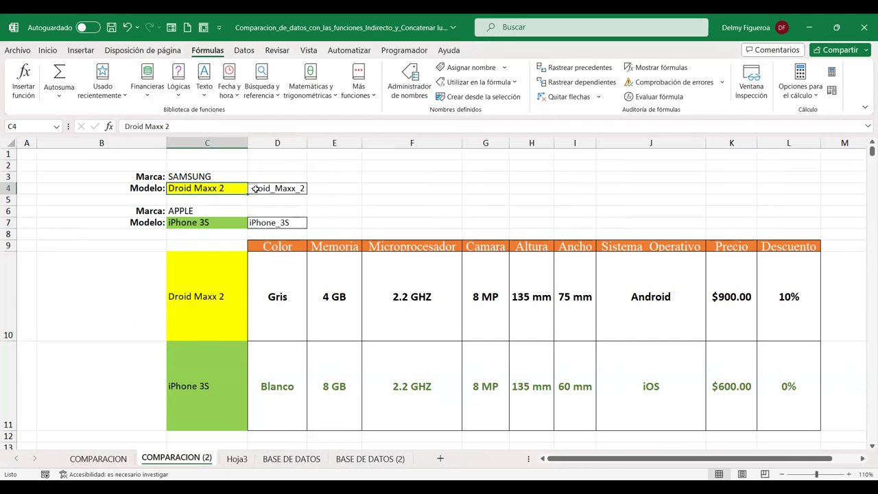
click(253, 190)
click(213, 200)
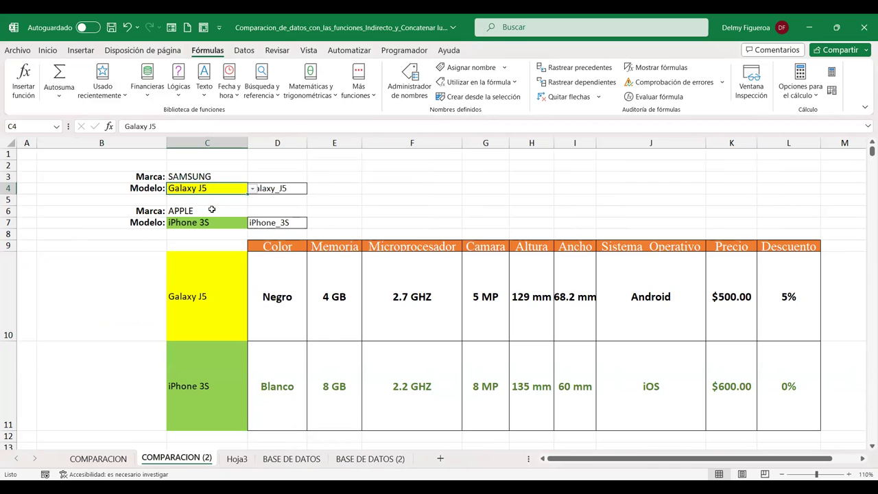
Step: Set the second phone to SAMSUNG Galaxy S5 Mini
click(211, 210)
click(252, 213)
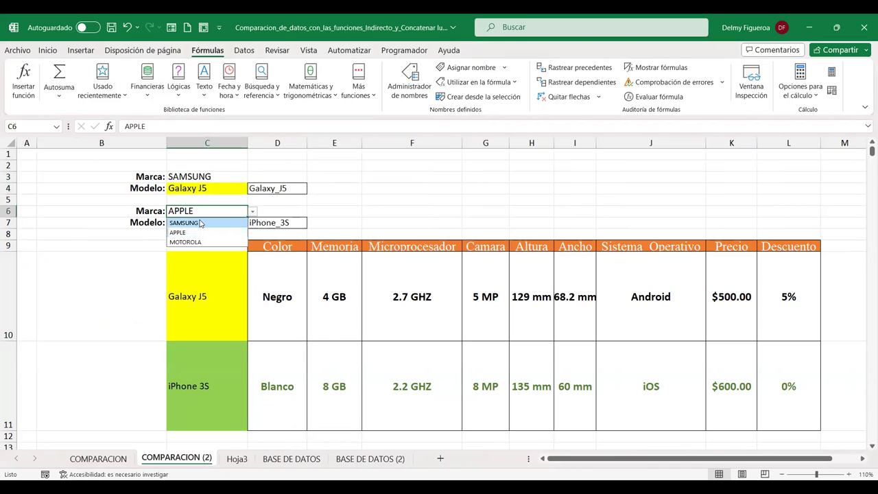
click(200, 222)
click(206, 222)
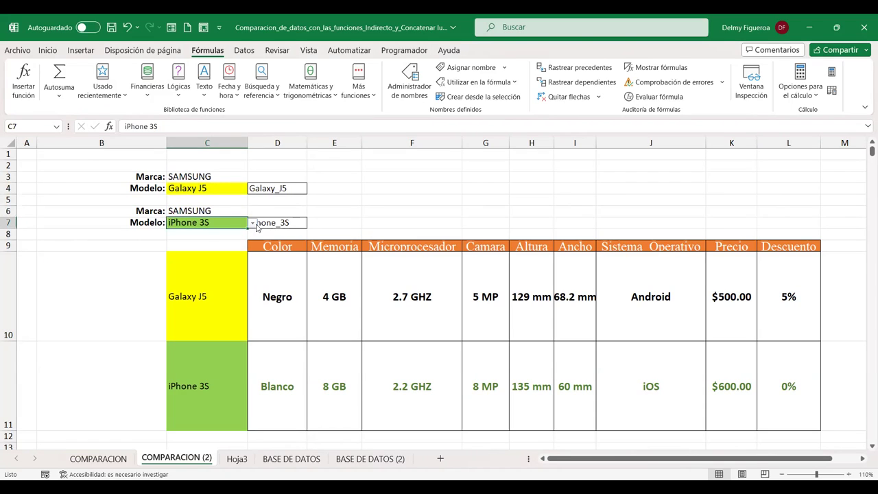
click(253, 223)
click(205, 245)
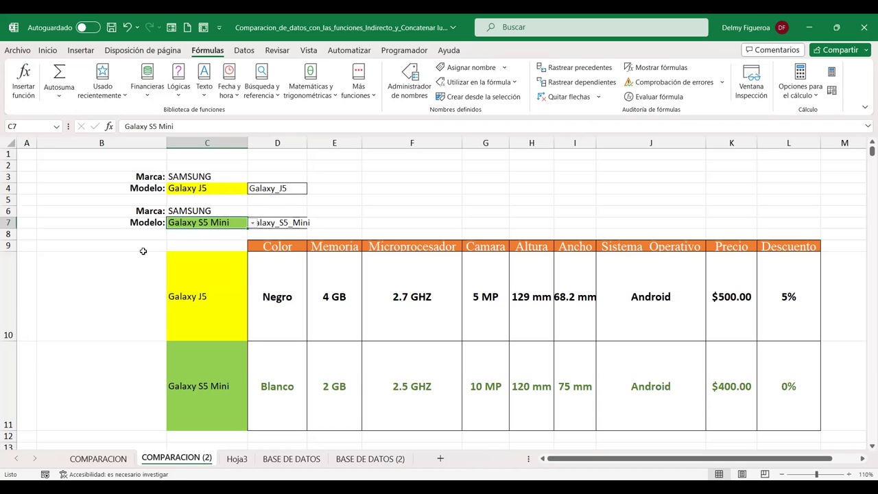
Step: Check the empty picture cells B10 and B11, then bring up Hoja3's phone pictures
click(122, 290)
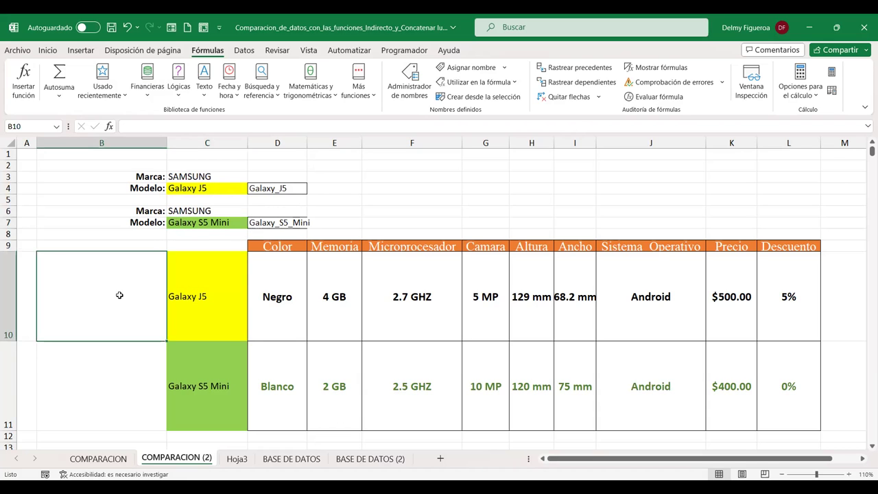
click(134, 370)
click(106, 267)
click(245, 460)
Step: On Hoja3, select the Galaxy S5 Mini picture to copy it
click(321, 195)
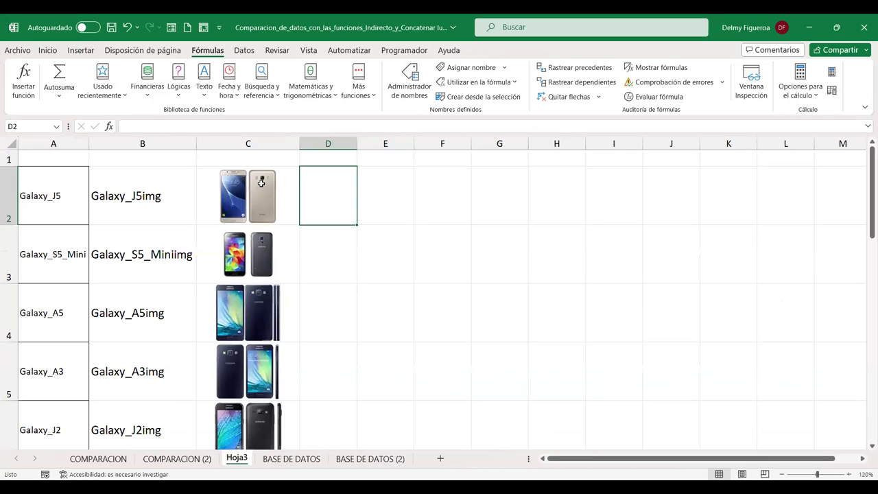
click(261, 259)
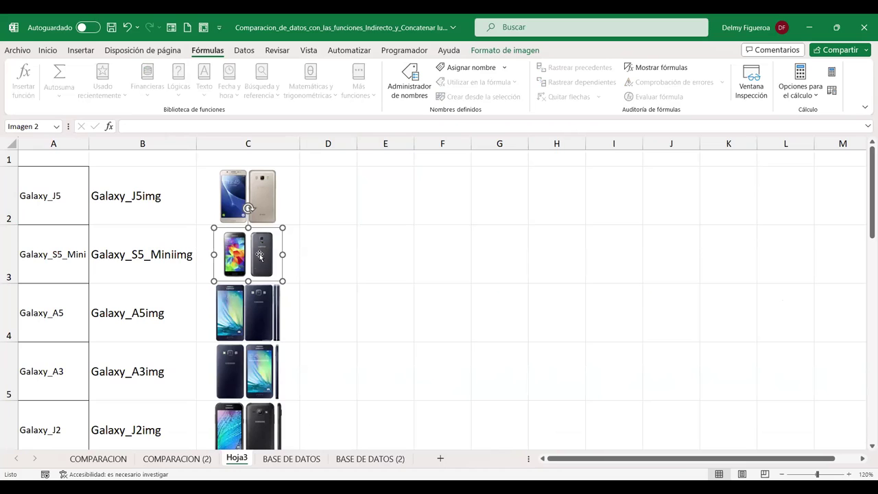
click(286, 202)
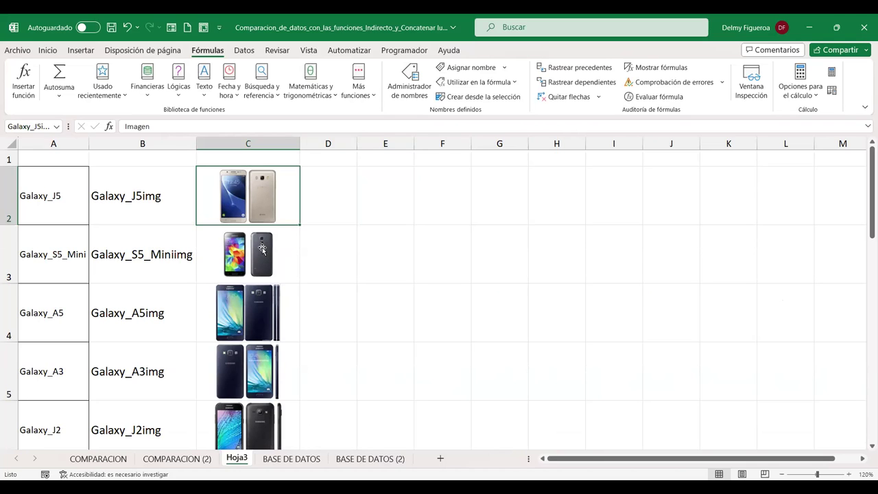
click(264, 252)
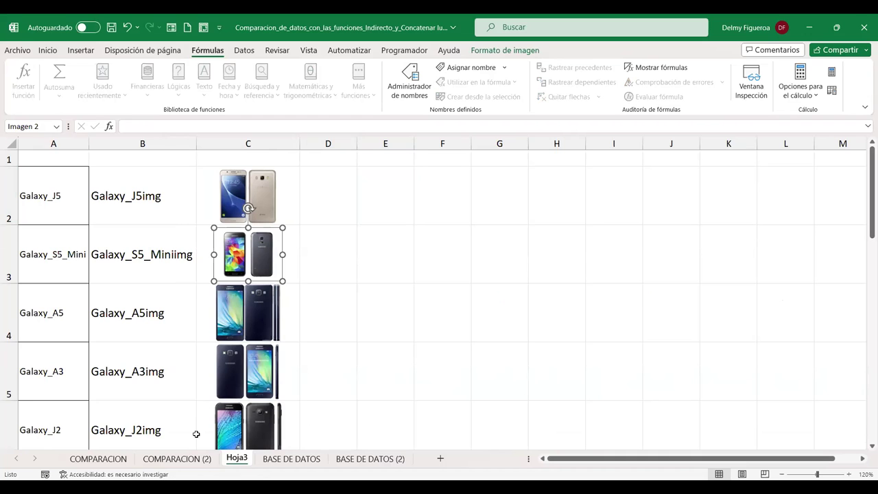
Step: Paste the picture into B10 on COMPARACION (2) and enlarge it to fill the cell
click(190, 458)
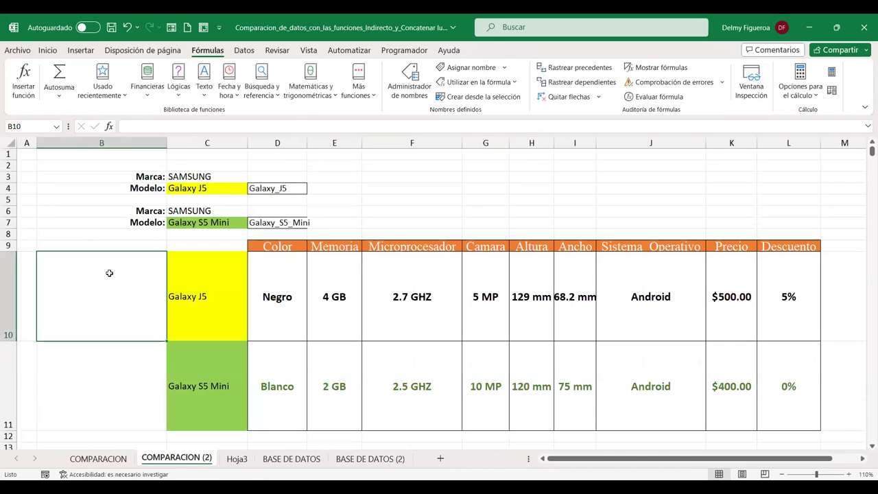
key(ctrl+v)
drag(72, 268, 101, 287)
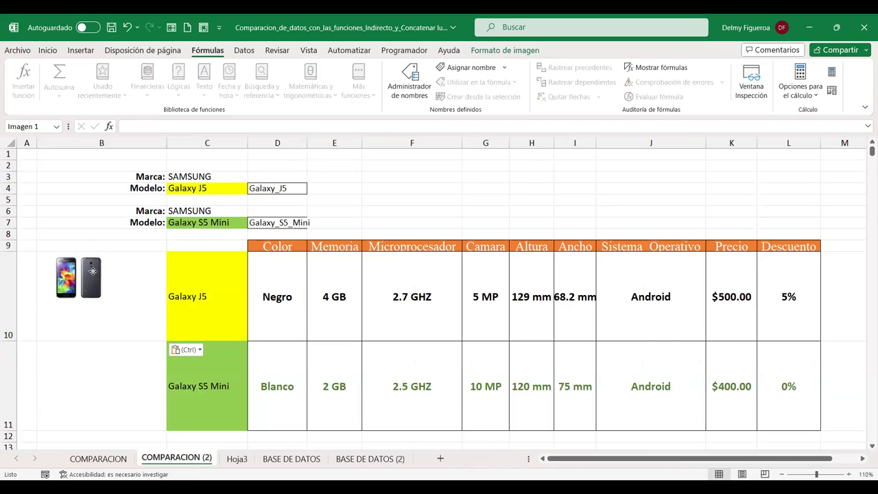
drag(128, 326, 148, 336)
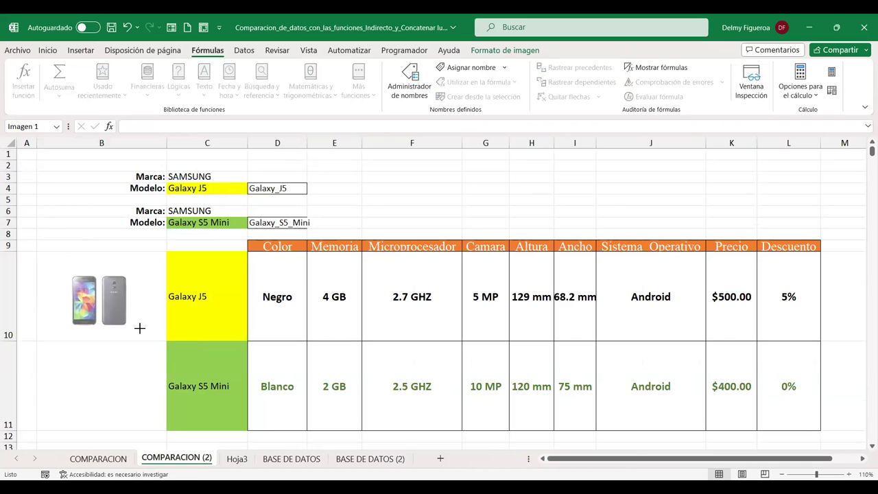
drag(73, 278, 41, 255)
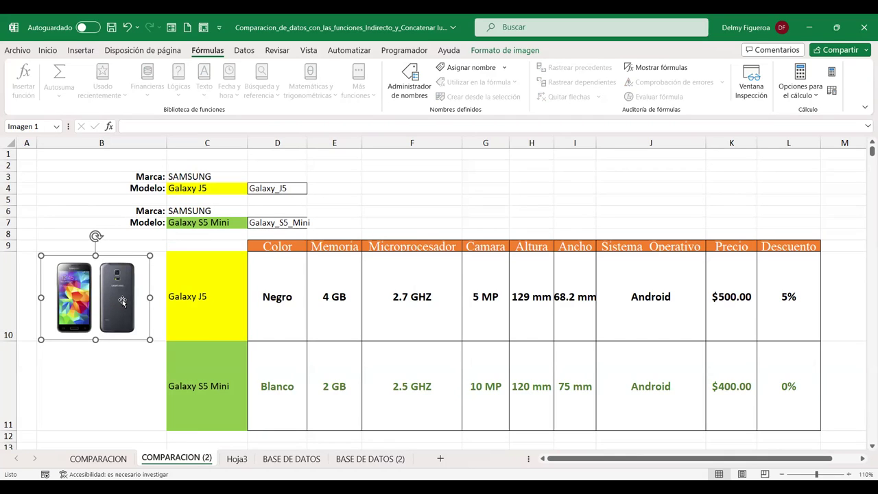
click(216, 297)
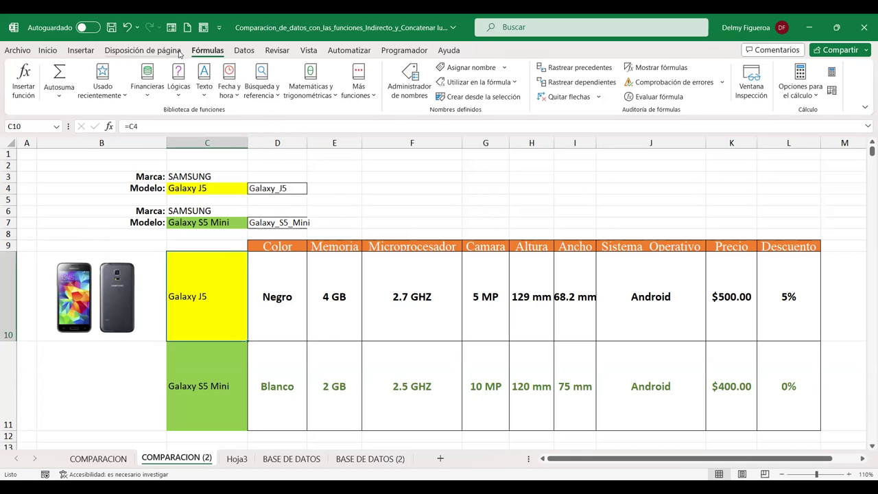
click(411, 92)
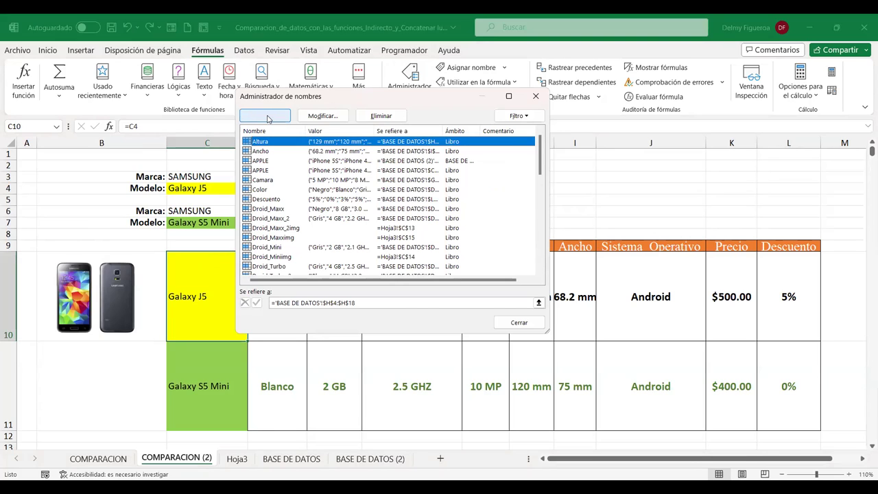
Step: Close the Name Manager without adding a name and review formulas on the COMPARACION sheet
click(266, 116)
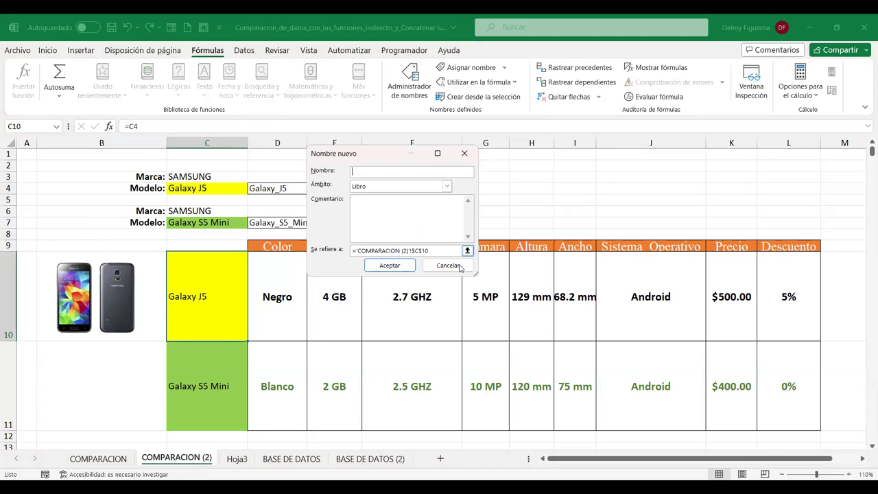
key(Escape)
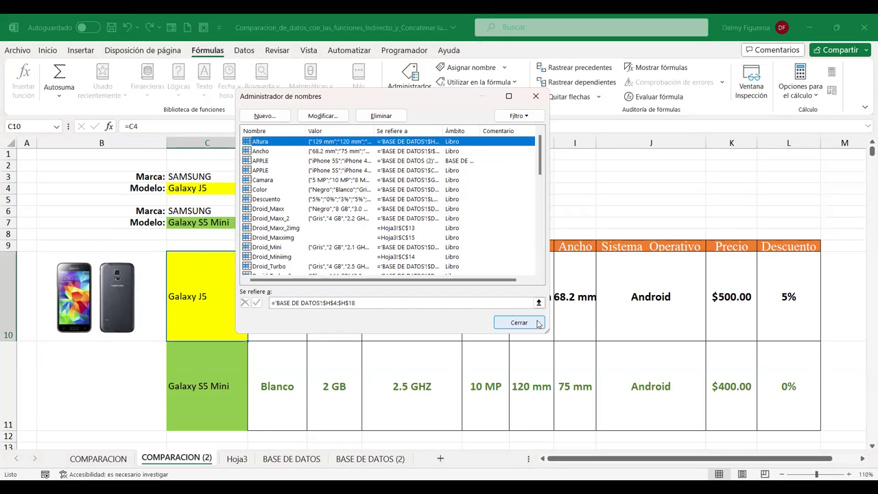
click(539, 323)
click(115, 460)
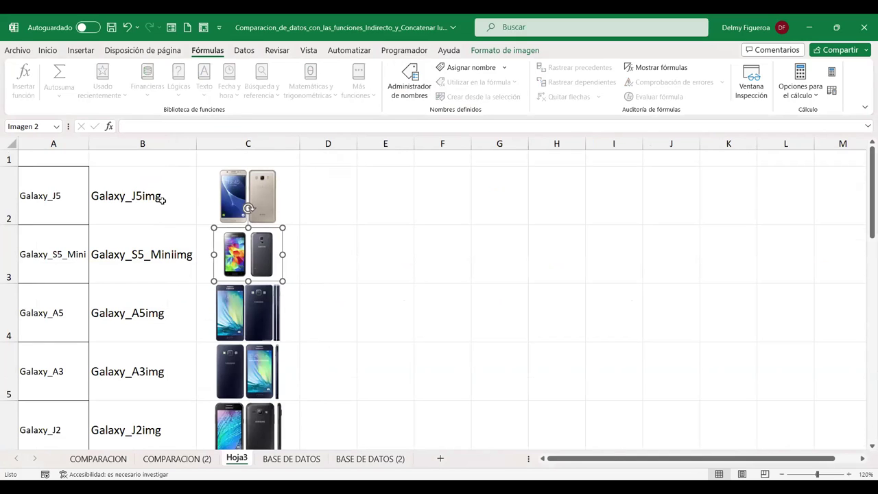
click(163, 199)
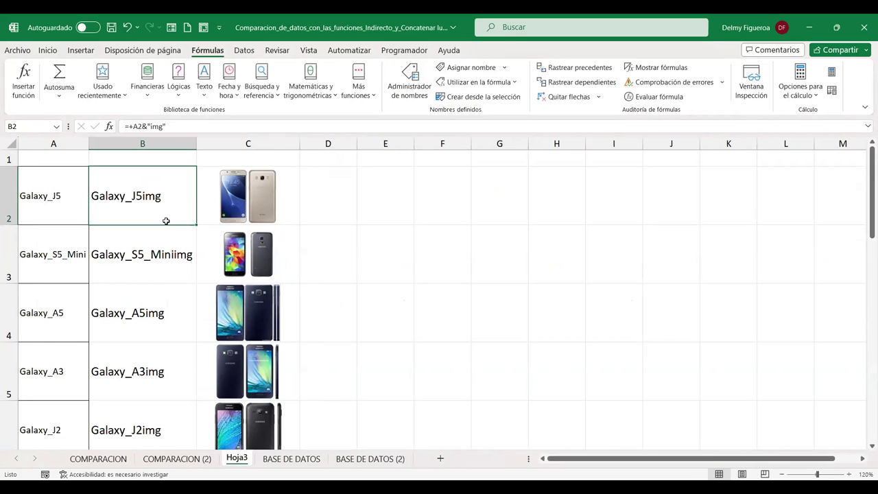
click(111, 460)
click(275, 188)
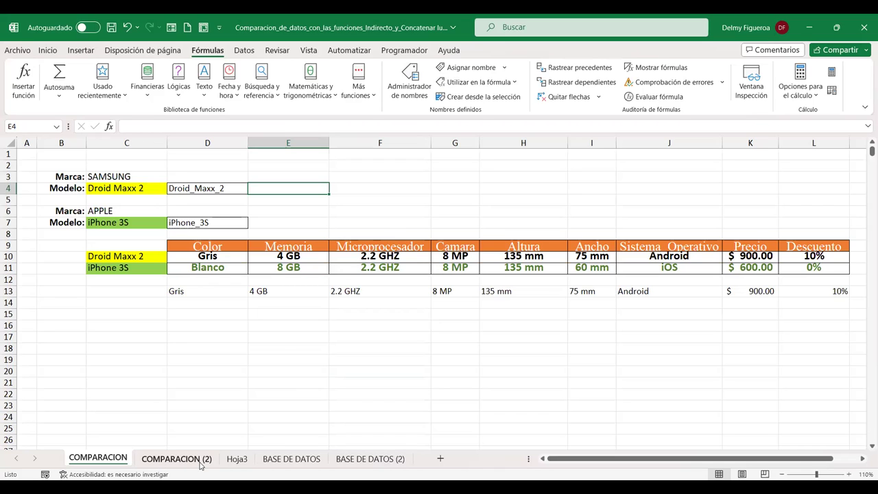
click(147, 174)
Step: On COMPARACION (2), check D4's SUSTITUIR formula and widen column D slightly
click(195, 456)
click(289, 187)
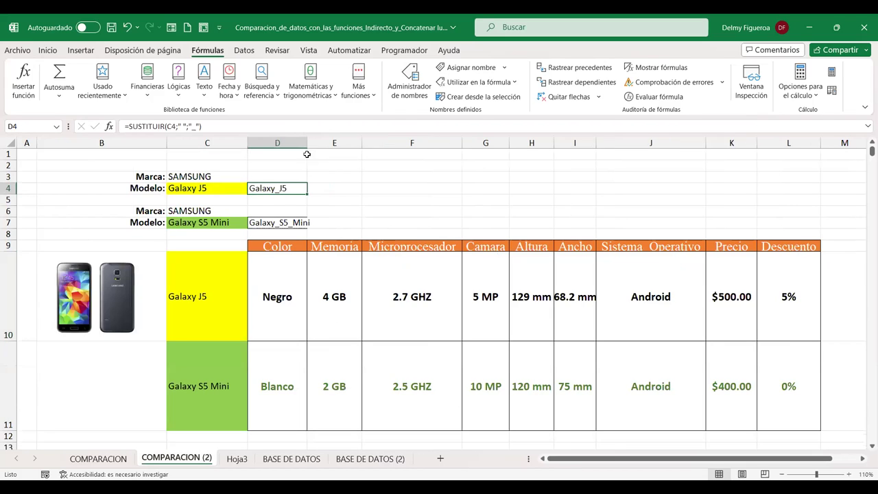
drag(307, 142, 313, 142)
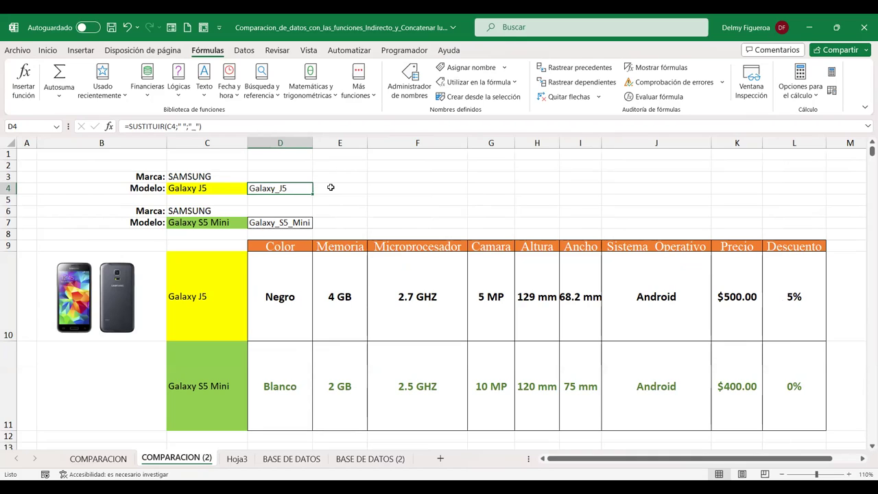
click(333, 186)
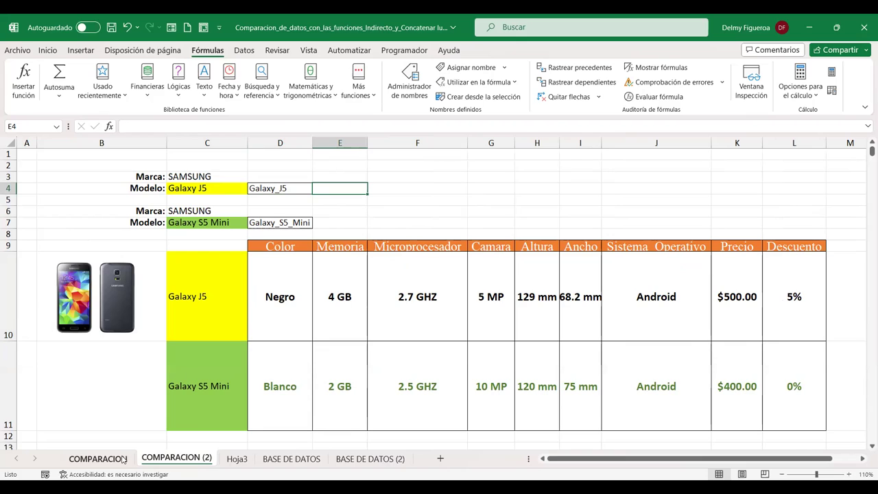
Step: Enter =+D4&"img" in E4 to produce Galaxy_J5img
text(+)
key(Left)
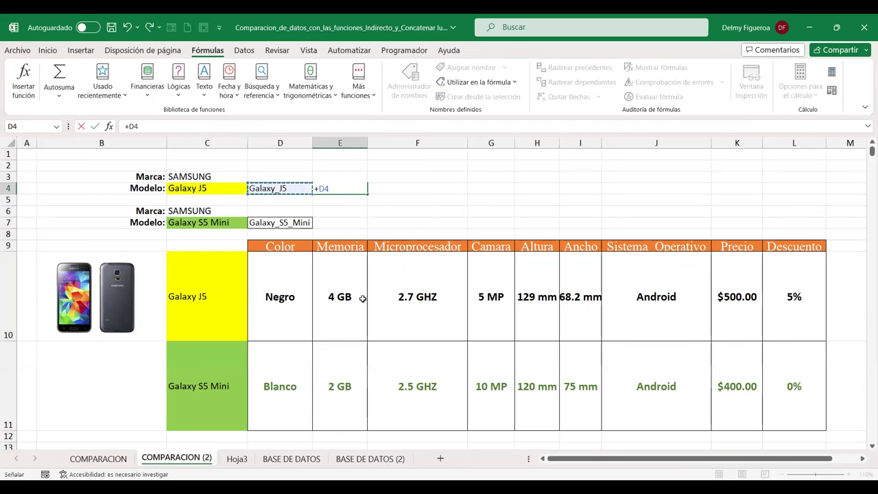
text(&)
text("img")
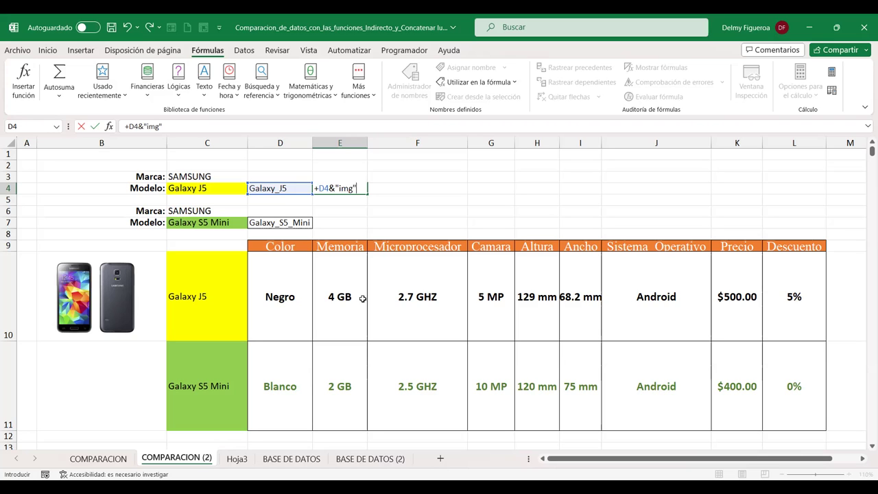
key(Return)
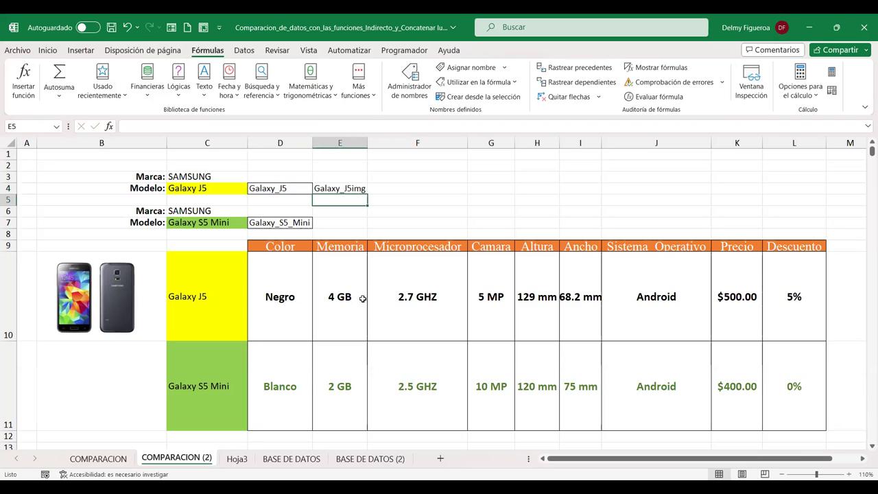
Step: Enter =+D7&"img" in E7 for Galaxy_S5_Miniimg and autofit column E
click(347, 223)
text(+)
key(Left)
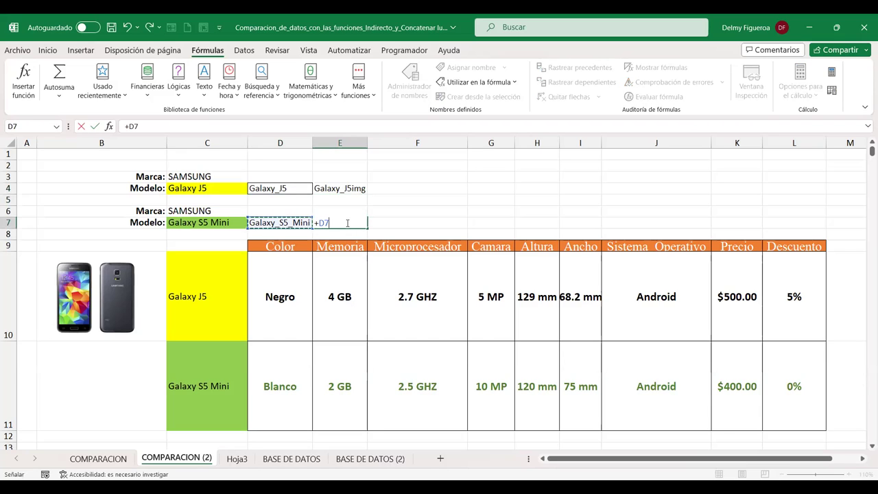
text(&i)
text(mg)
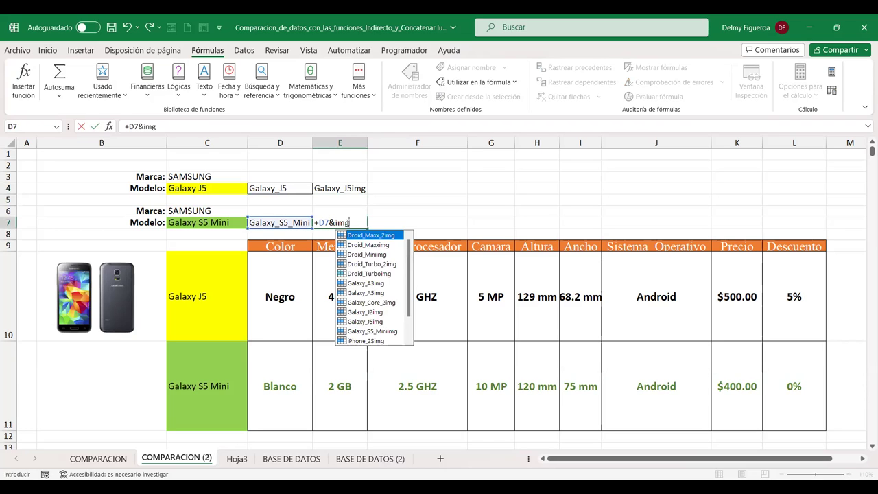
key(BackSpace)
key(BackSpace)
key(BackSpace)
text("img")
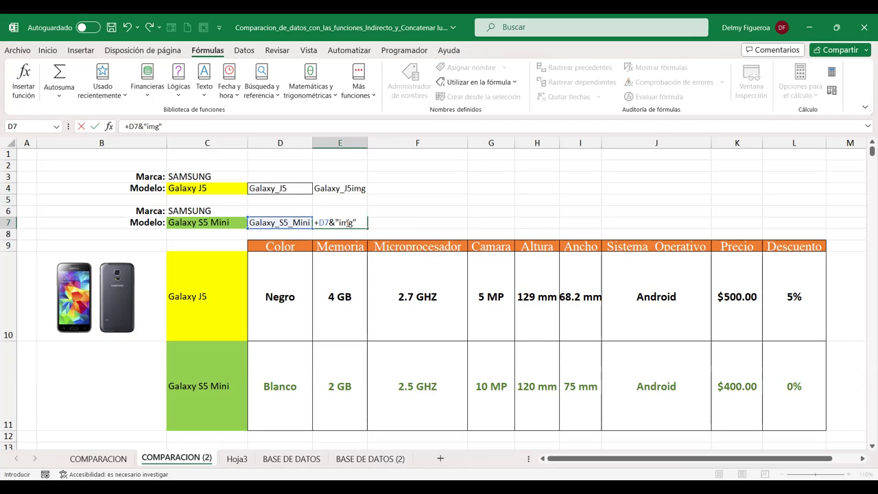
key(Return)
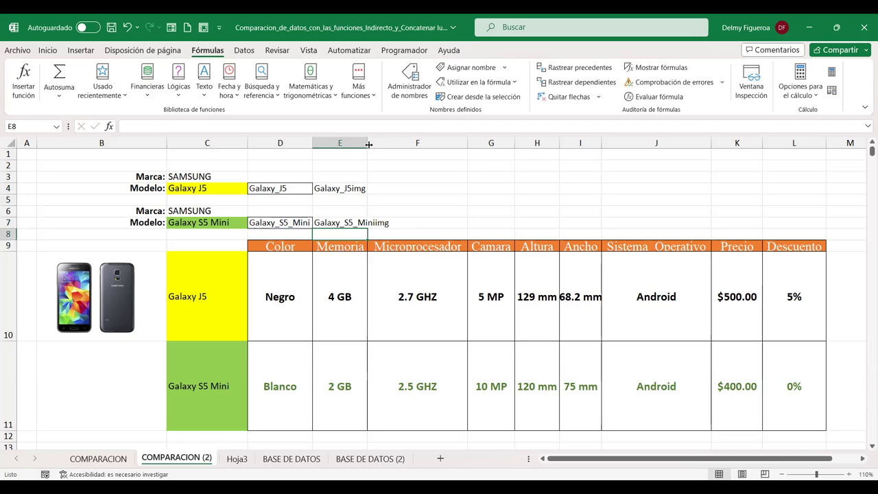
double_click(368, 144)
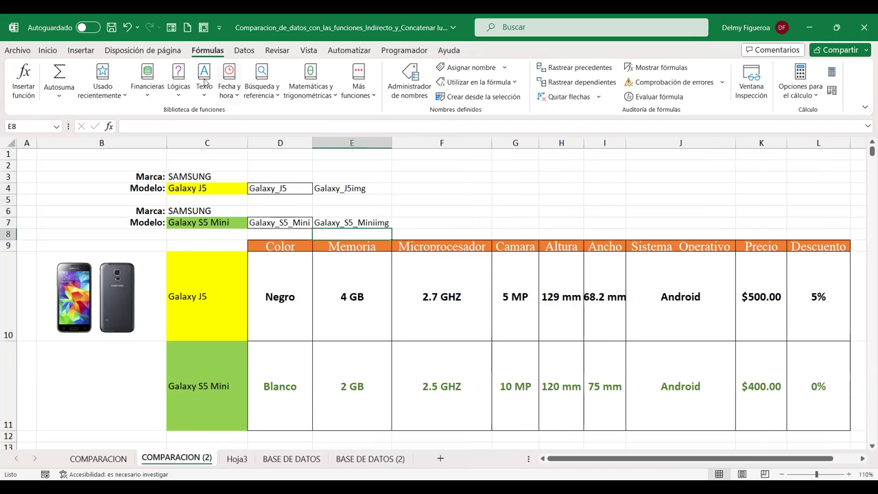
Step: Define the name VerImagen referring to =INDIRECTO('COMPARACION (2)'!$E$4)
click(407, 91)
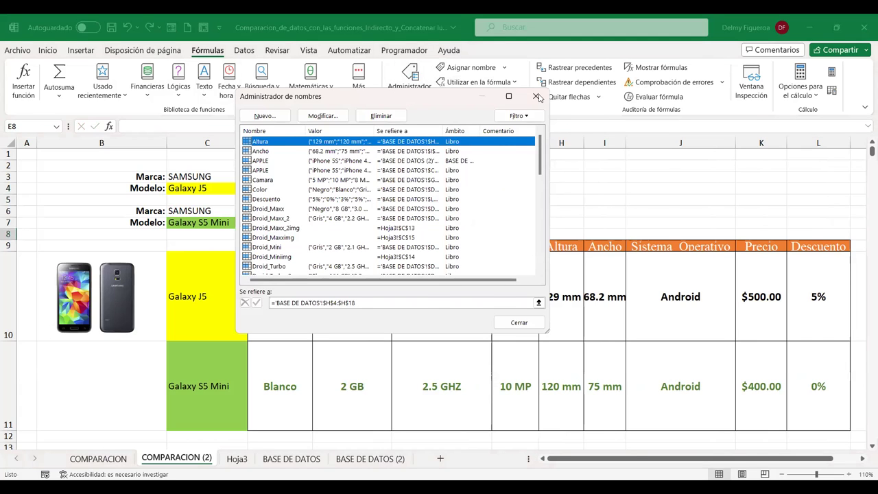
drag(397, 96, 662, 76)
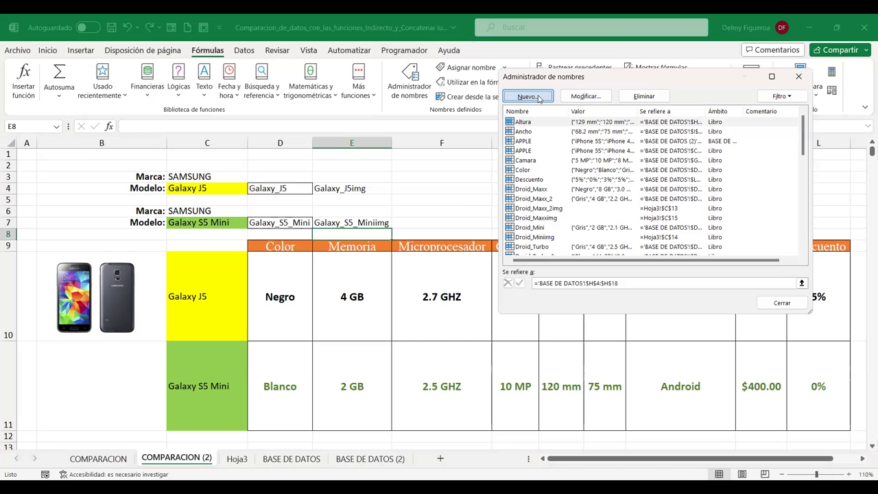
click(540, 97)
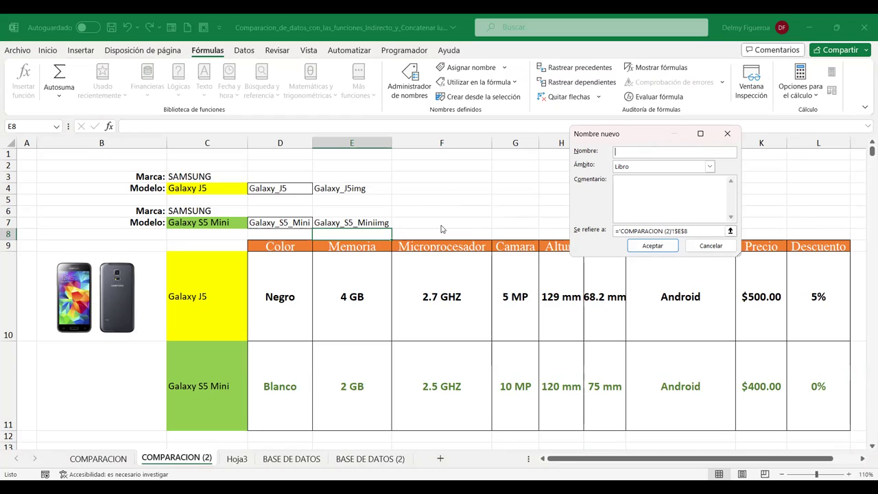
text(Ver)
text(imagen)
click(701, 231)
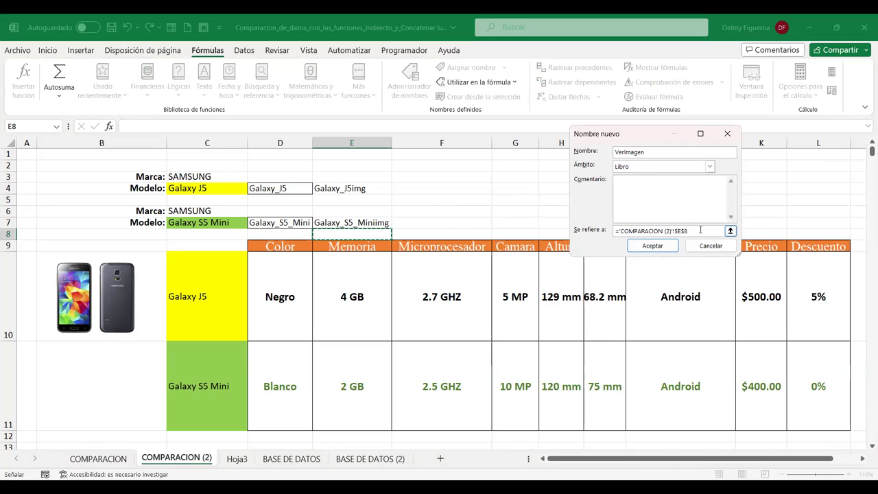
key(BackSpace)
key(BackSpace)
key(BackSpace)
key(BackSpace)
key(BackSpace)
key(BackSpace)
key(BackSpace)
key(BackSpace)
key(BackSpace)
key(BackSpace)
key(BackSpace)
key(BackSpace)
key(BackSpace)
key(BackSpace)
key(BackSpace)
key(BackSpace)
key(BackSpace)
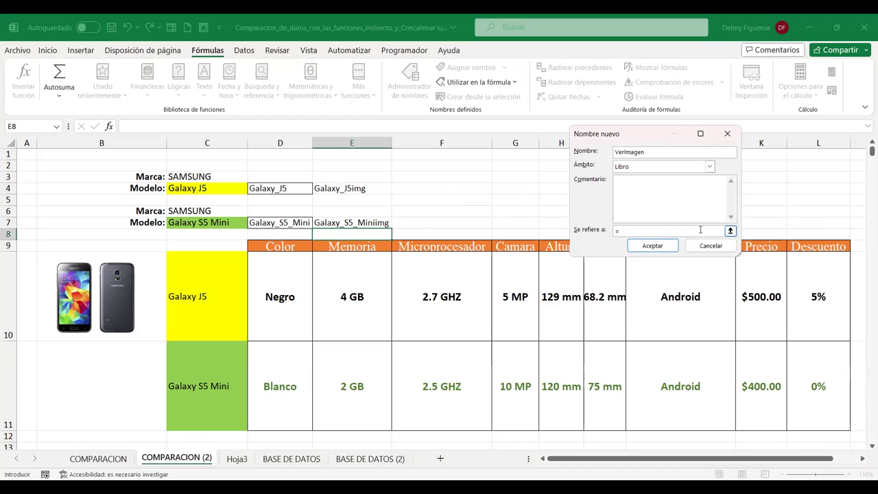
text(=)
text(indirecto()
click(375, 188)
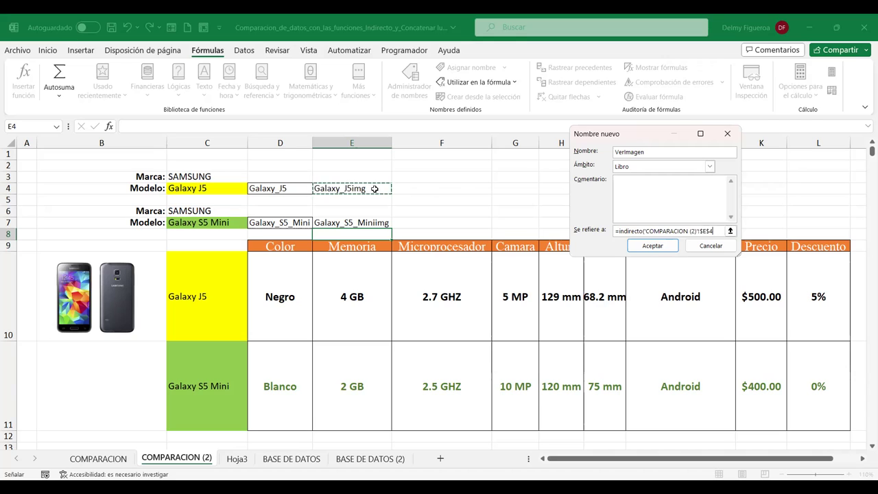
text())
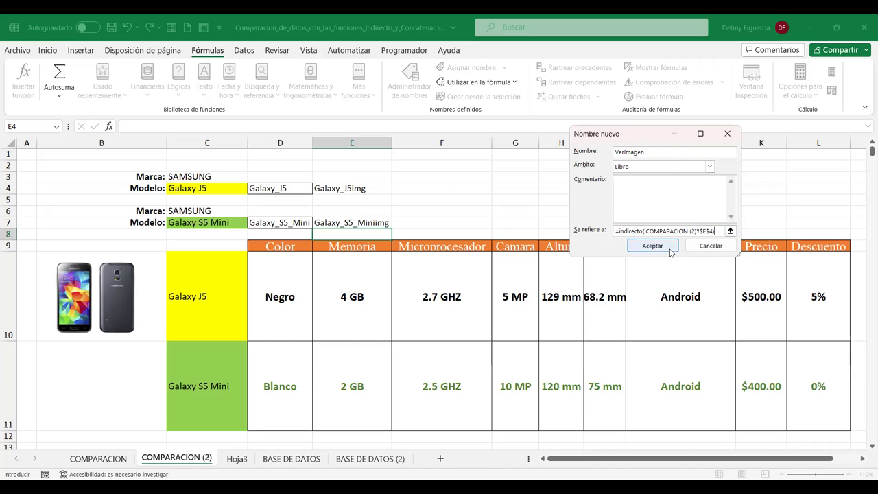
click(671, 249)
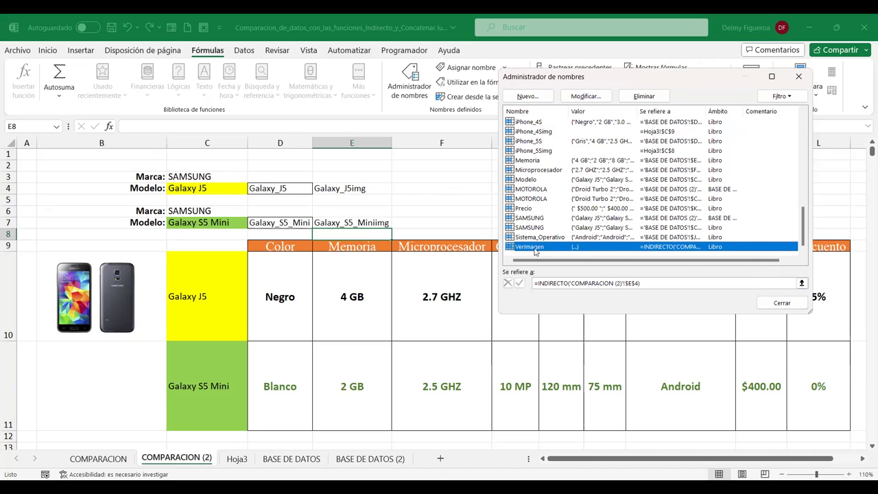
click(794, 307)
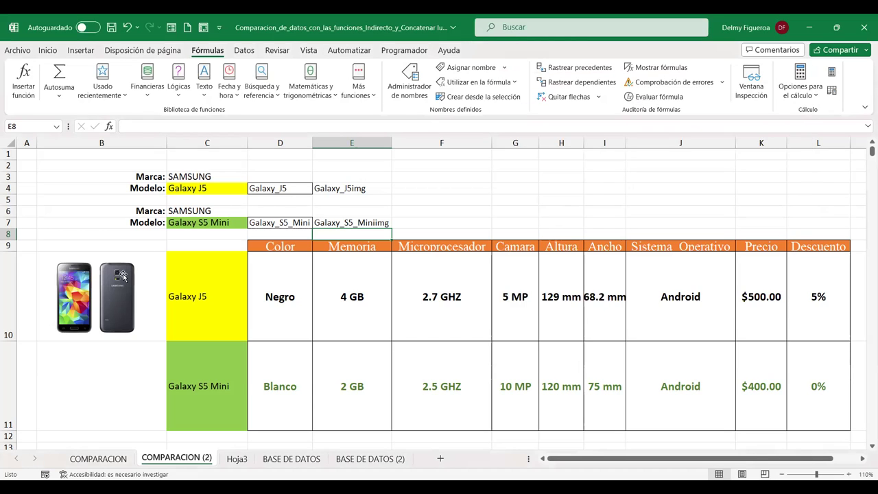
Step: Link the pasted phone picture to the formula =VerImagen
click(122, 275)
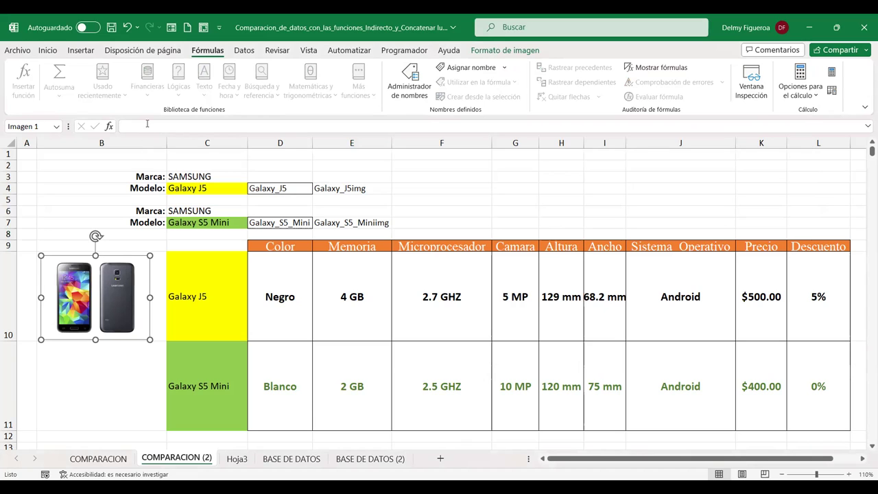
click(147, 125)
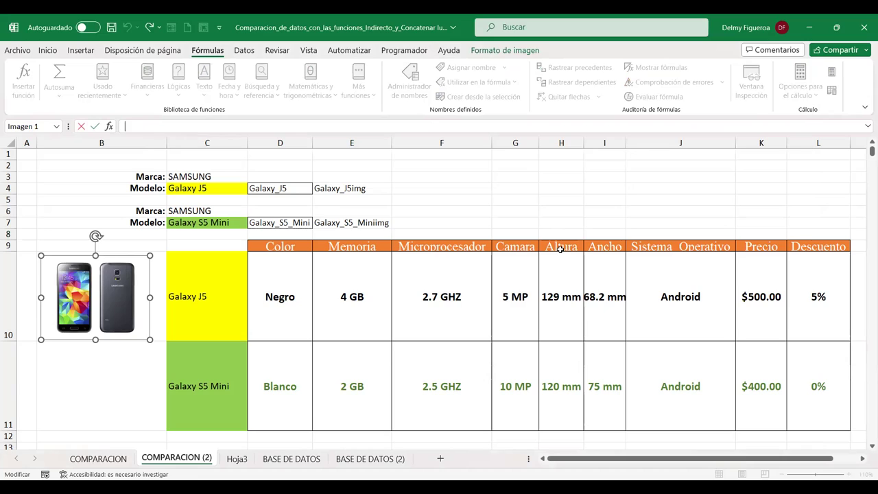
text(=)
text(Ver)
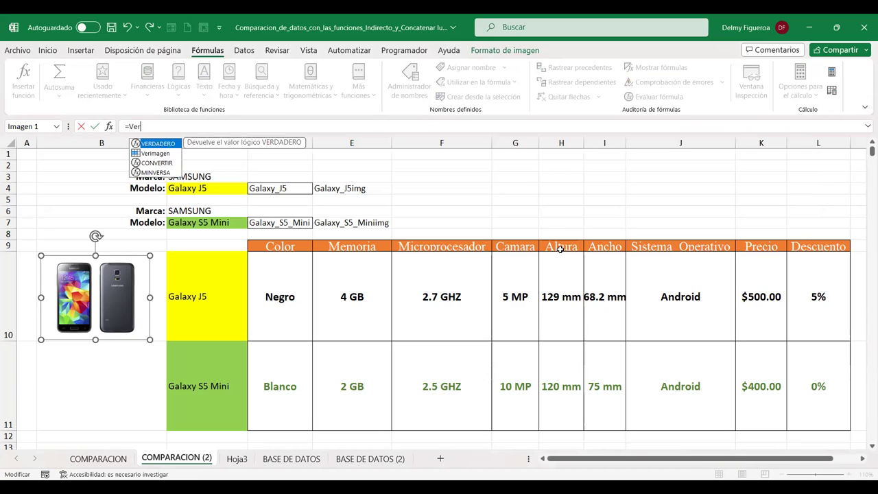
text(I)
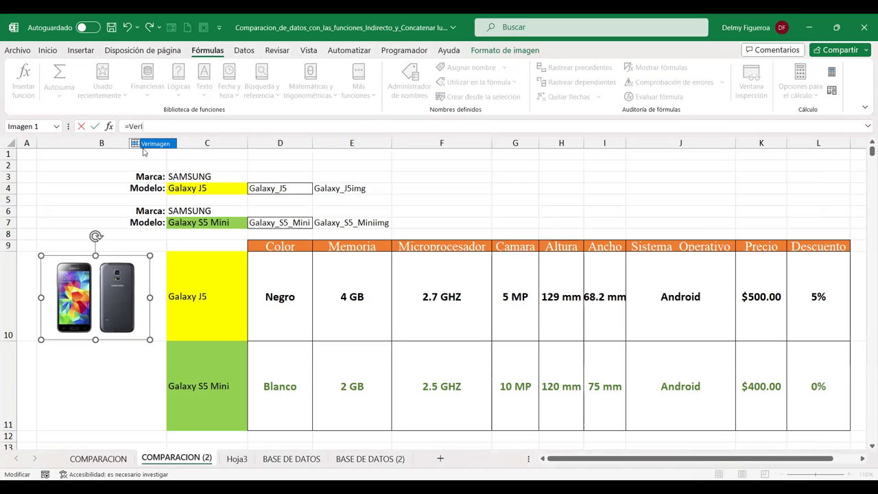
double_click(160, 145)
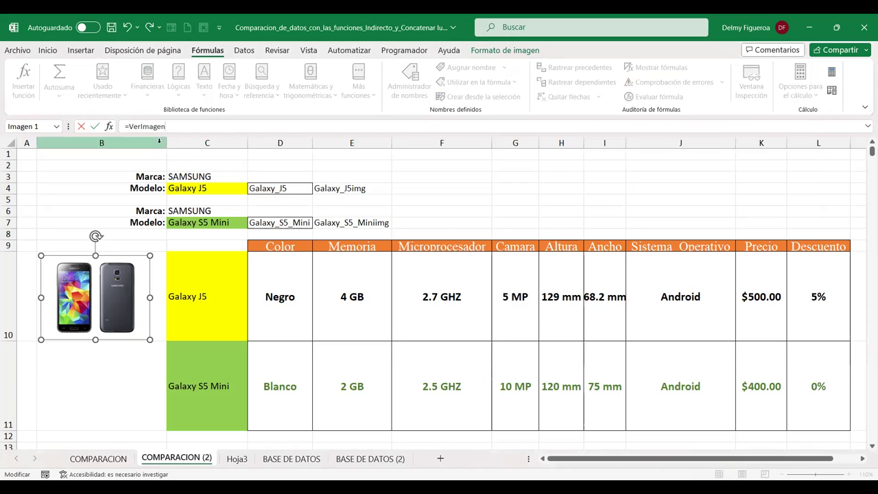
key(Return)
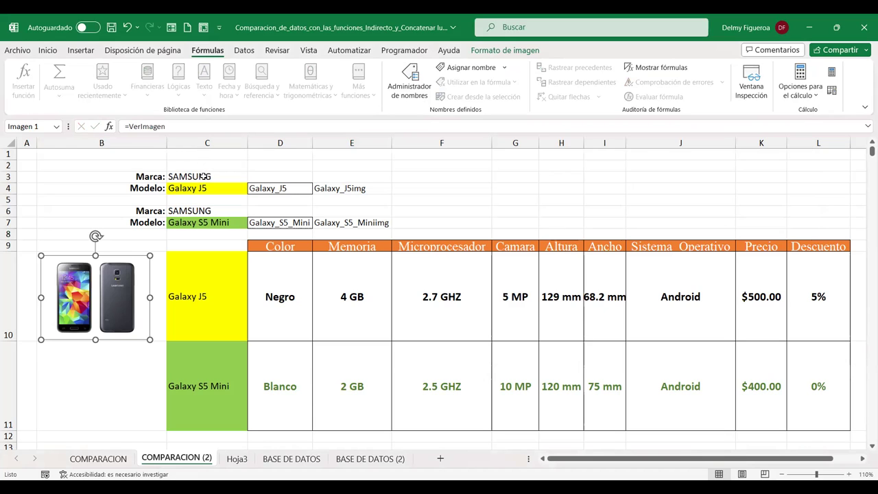
Step: Switch the first model in C4 to Galaxy S5 Mini and verify the image name in E4
click(208, 209)
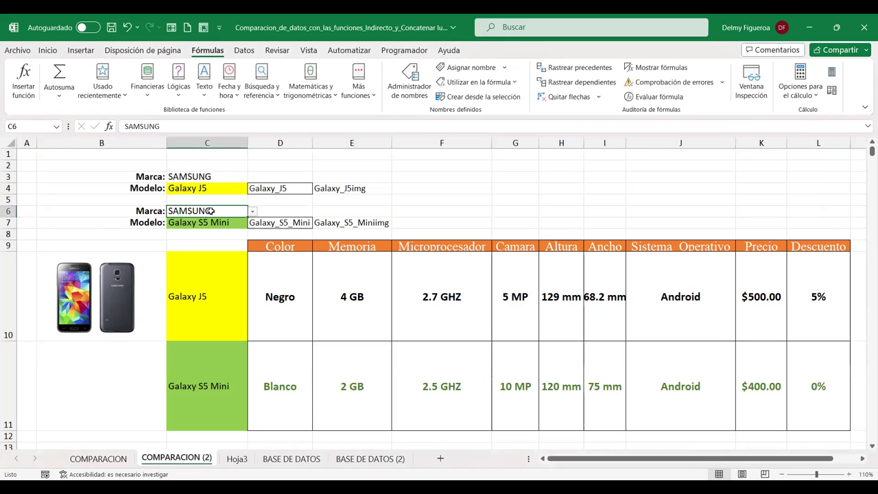
click(224, 190)
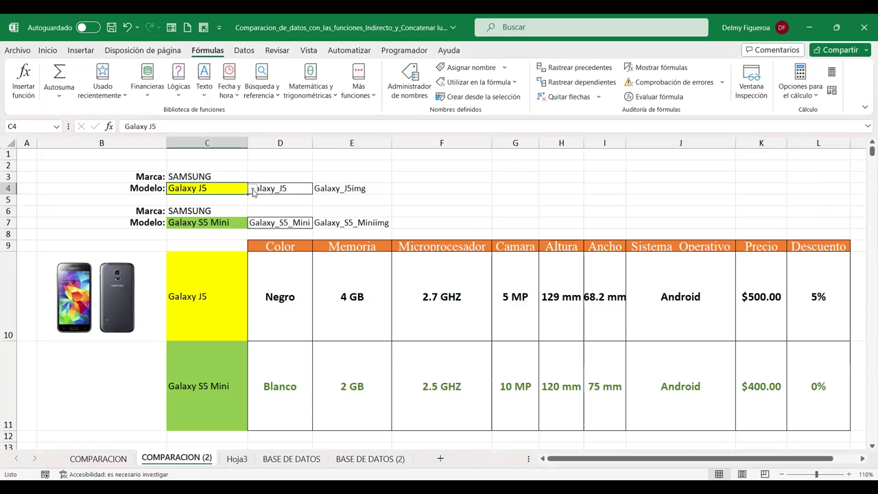
click(253, 191)
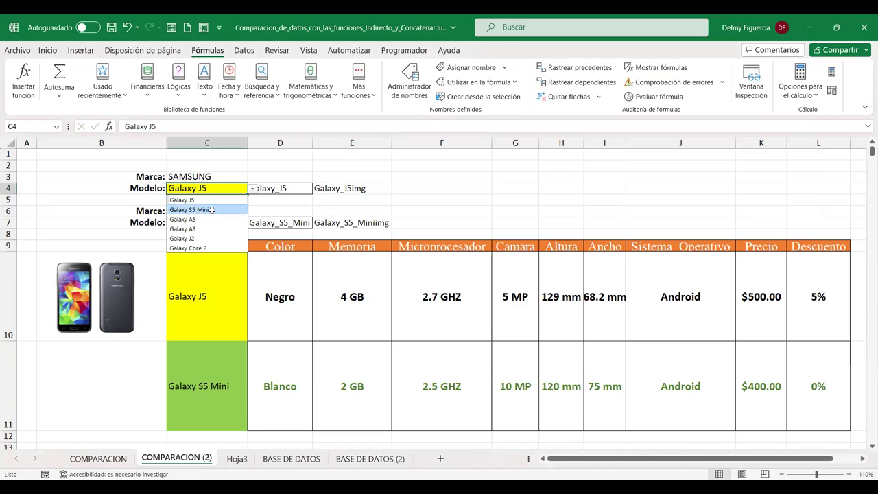
click(212, 212)
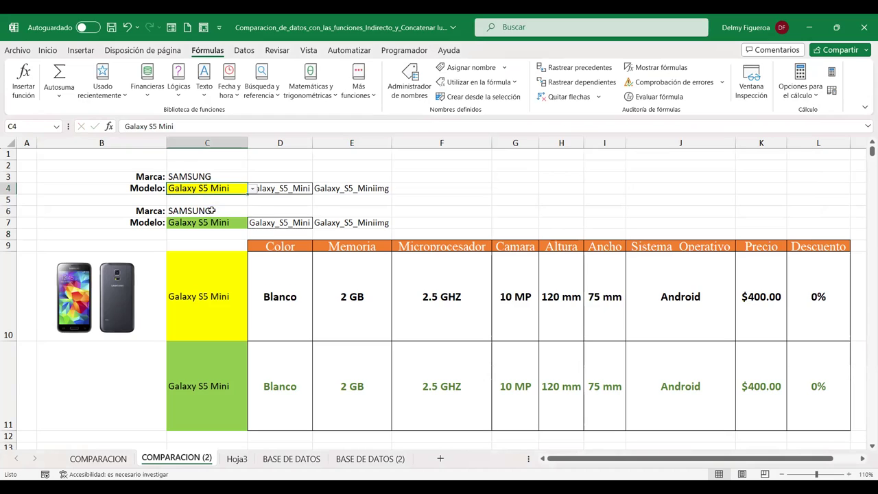
click(350, 189)
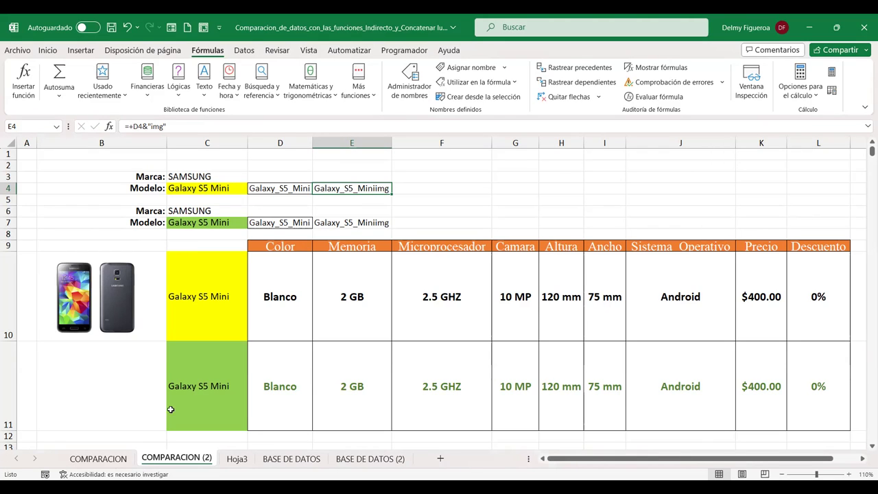
click(99, 459)
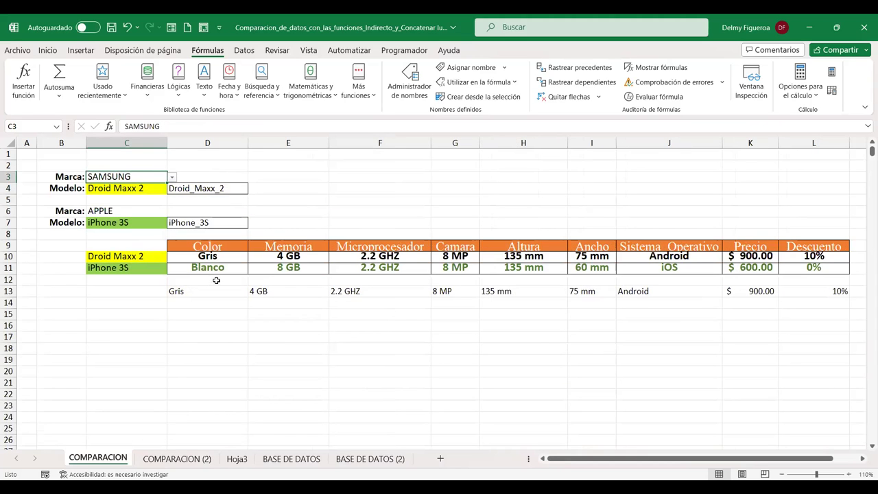
Step: Check D4's formula and browse the defined names in the Name Box list
click(221, 188)
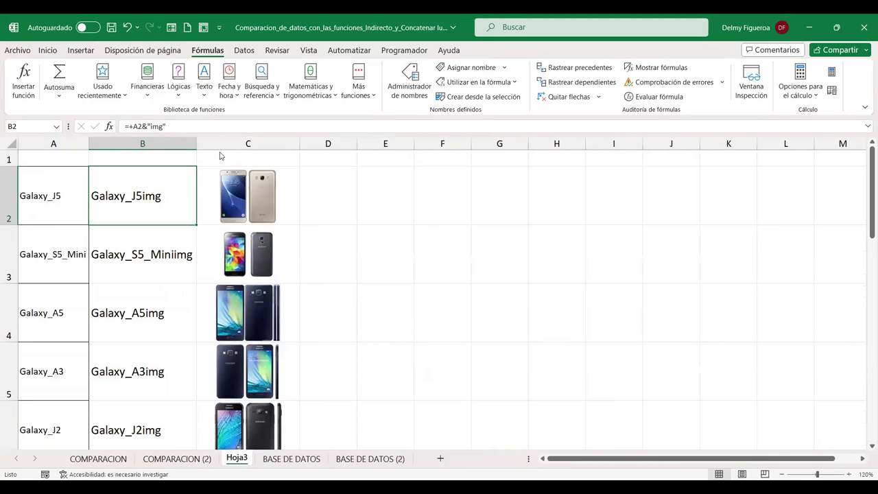
click(60, 128)
click(59, 128)
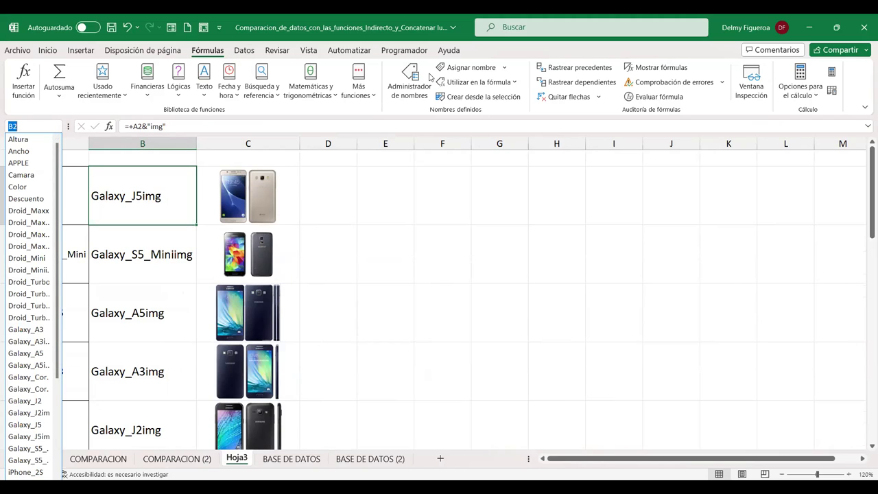
click(565, 143)
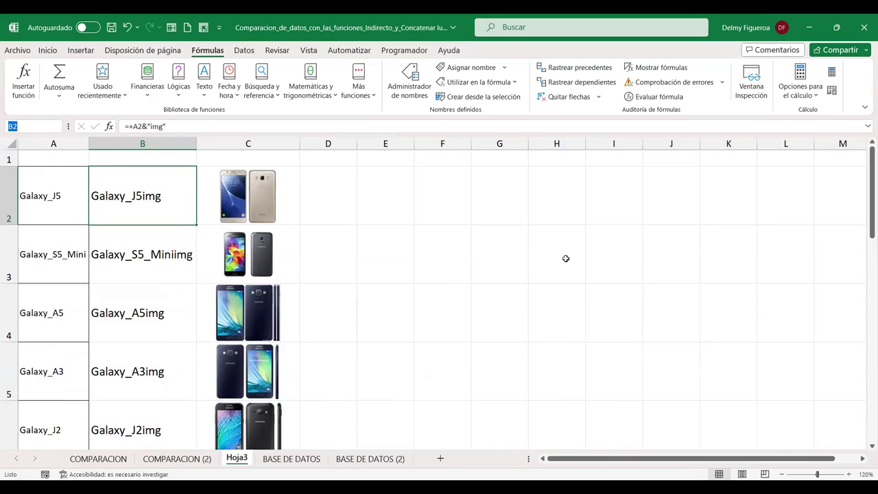
Step: In the Name Manager, inspect the Droid_Maxx_2img and Galaxy_J2img references
click(405, 86)
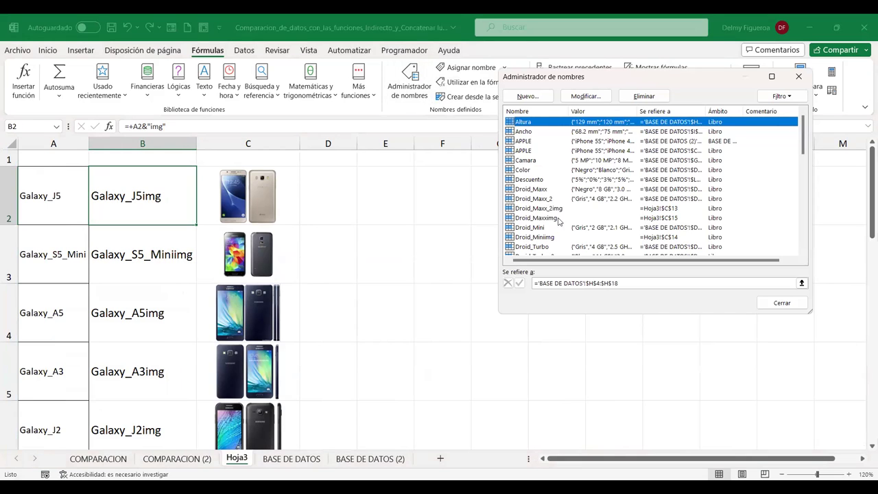
click(558, 208)
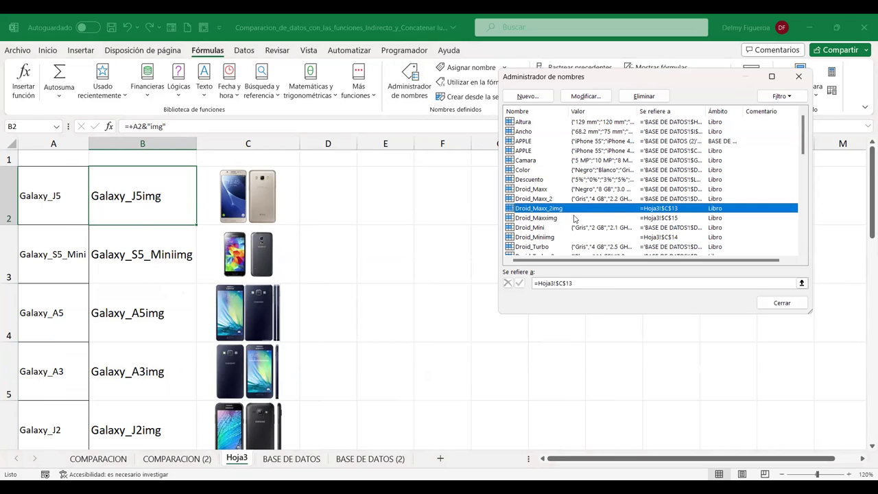
scroll(631, 224, down, 2)
scroll(631, 224, down, 2)
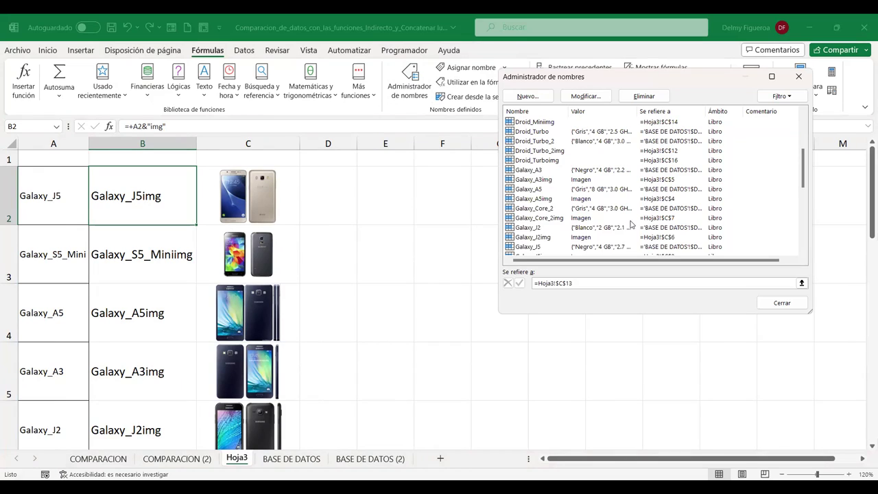
scroll(595, 232, down, 1)
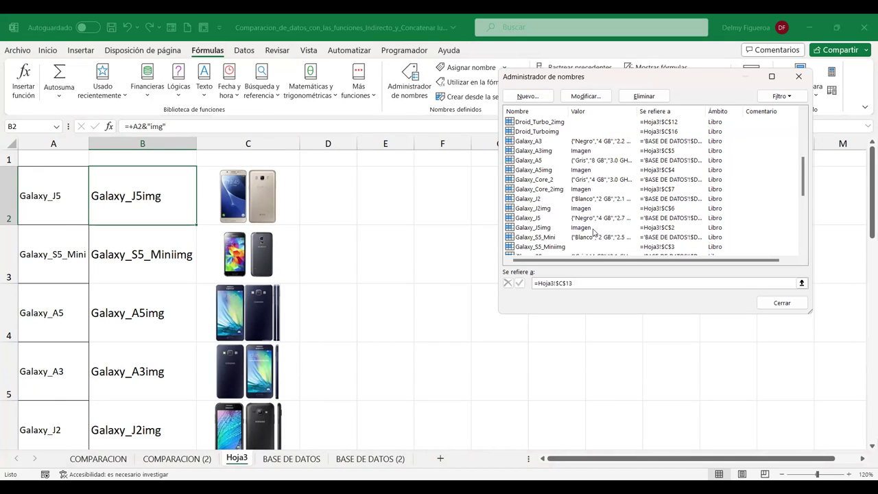
click(544, 210)
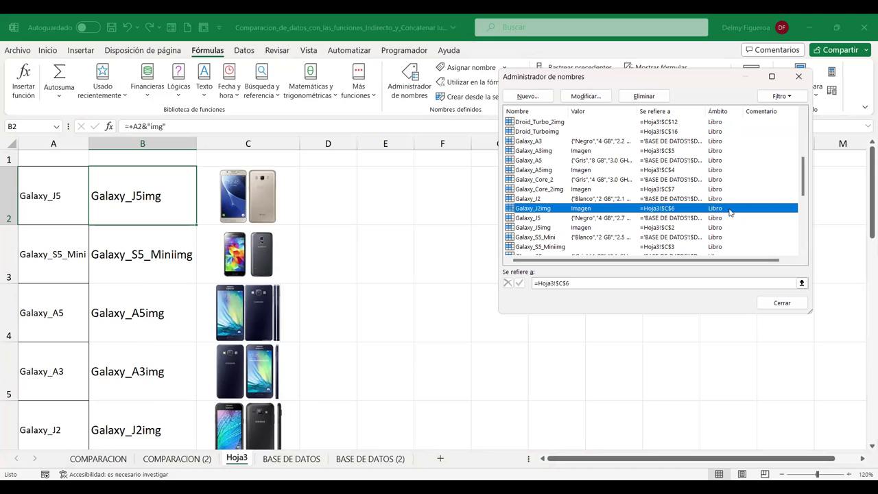
click(786, 306)
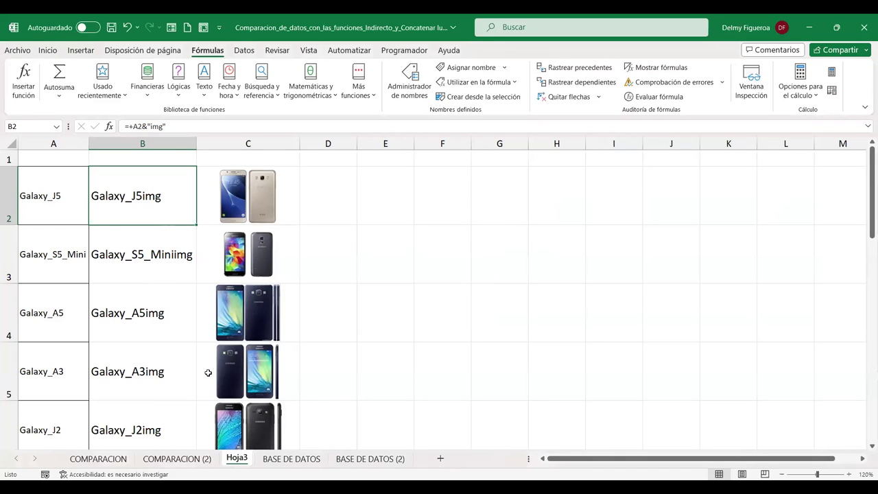
Step: On Hoja3, check the image-name formula in B3 and the S5 Mini picture's named cell
click(185, 459)
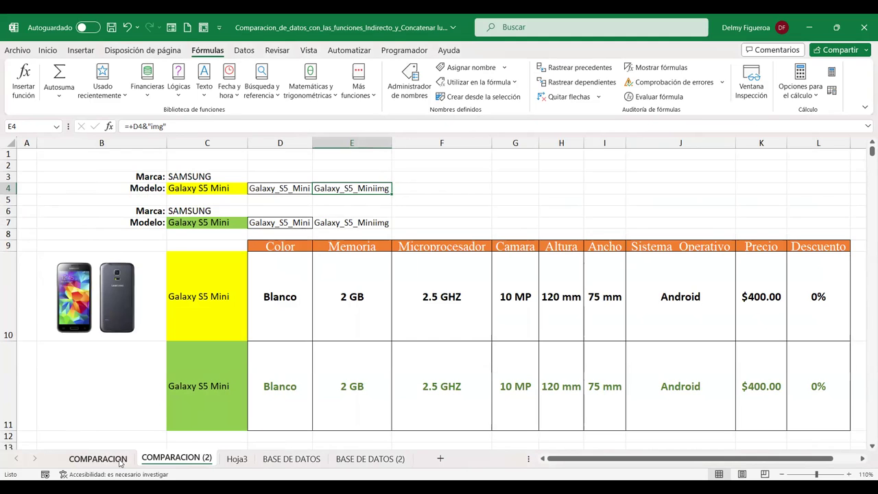
click(116, 458)
click(237, 459)
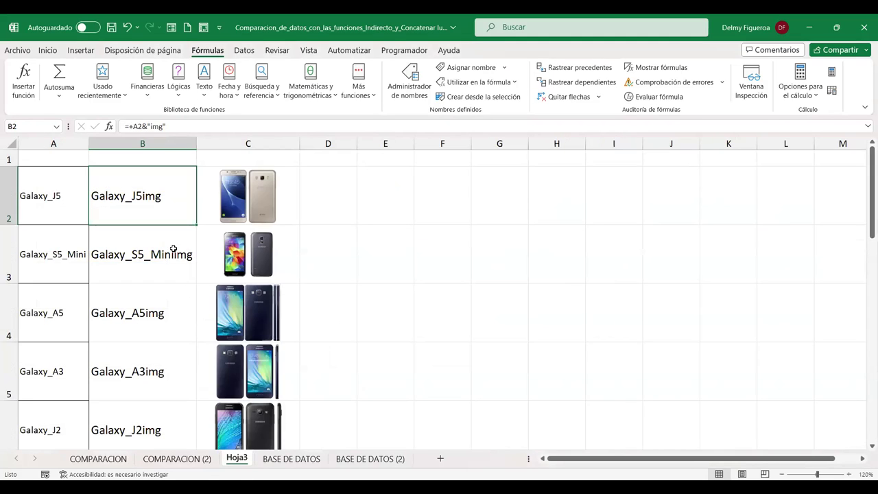
click(156, 260)
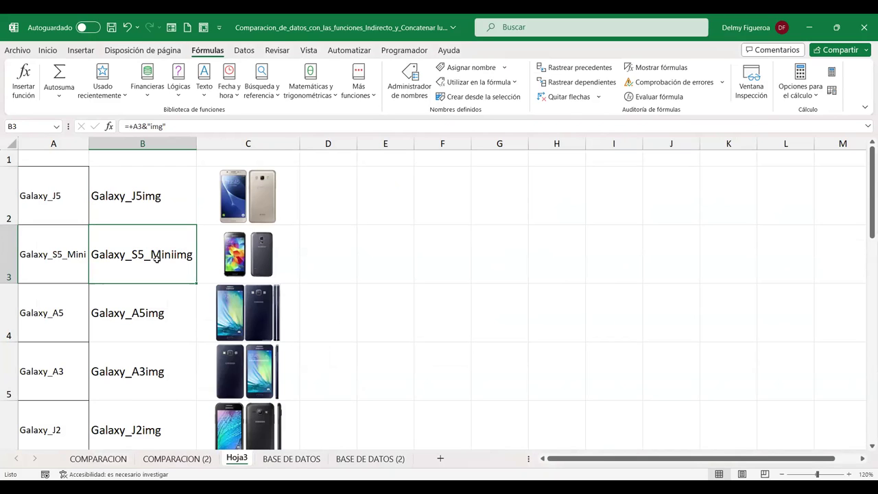
click(379, 246)
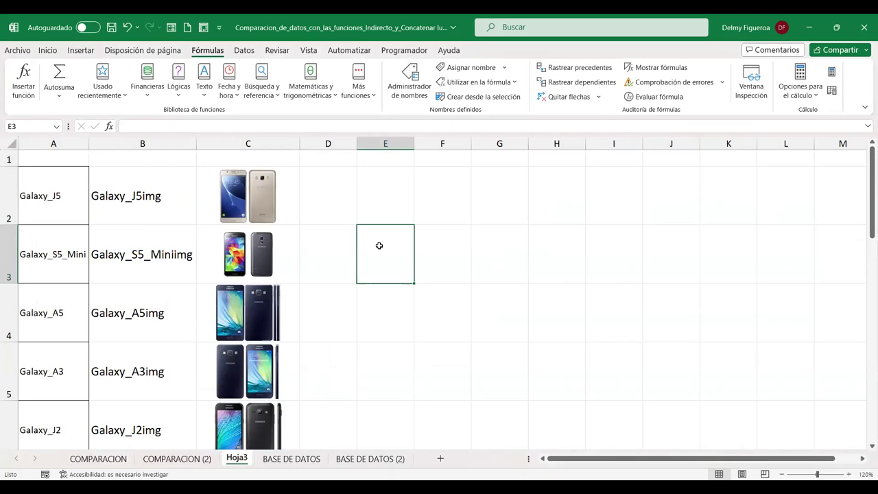
key(Left)
key(Left)
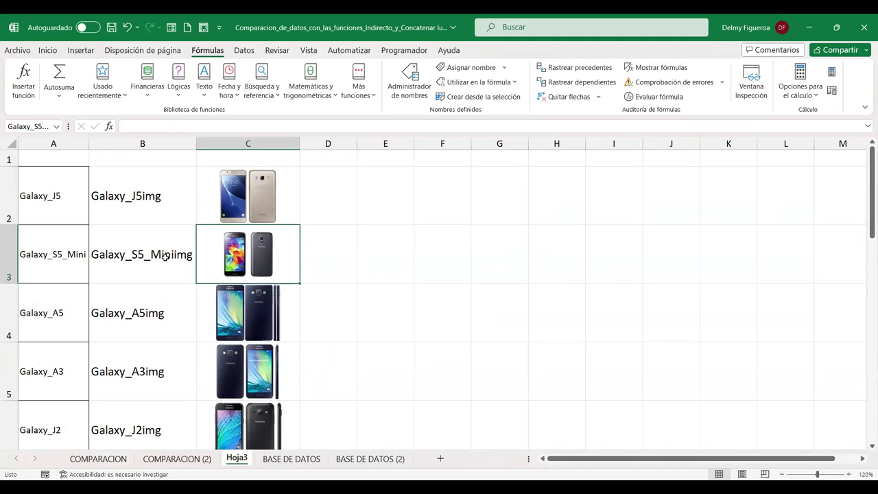
Step: On COMPARACION (2), choose Galaxy J5 as the first model and verify E4's image name
click(174, 461)
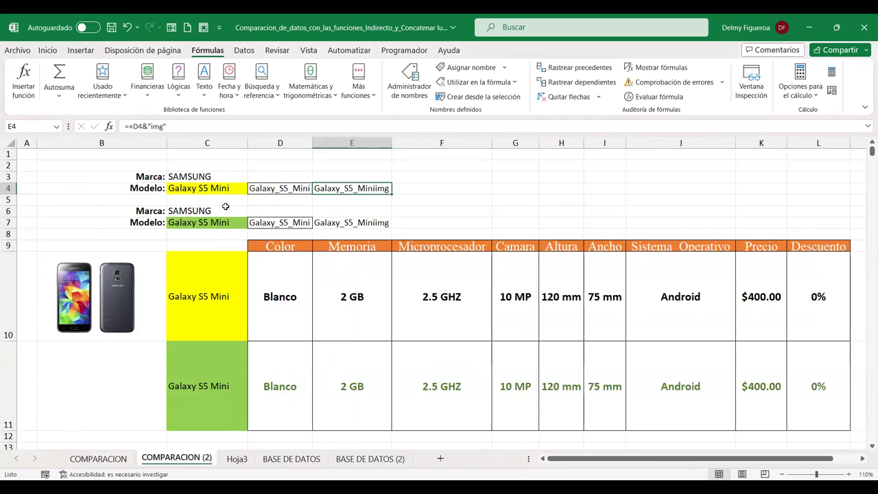
click(225, 191)
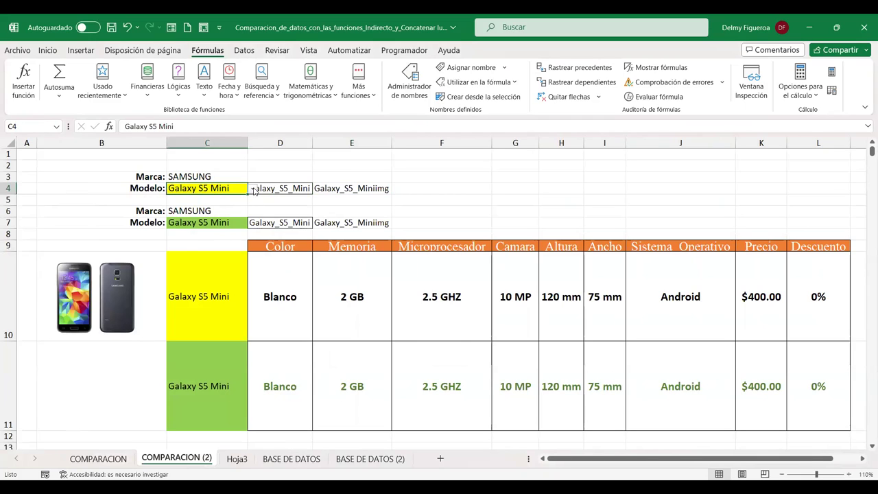
click(253, 189)
click(211, 200)
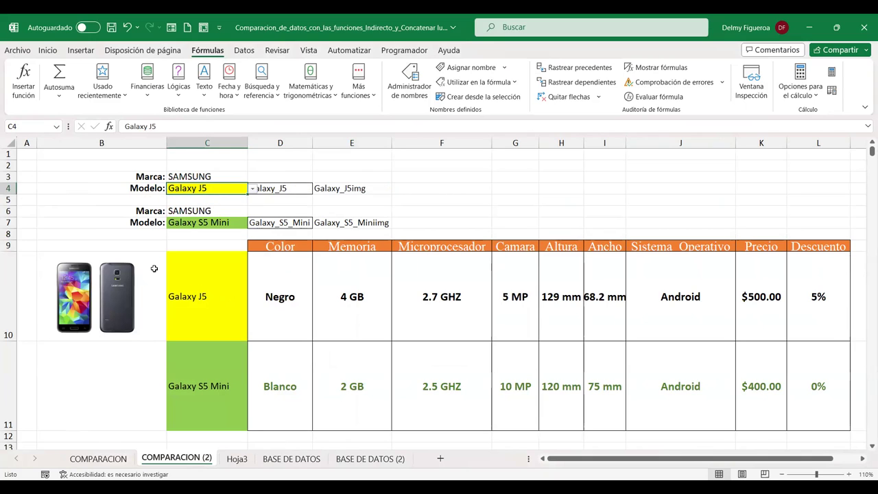
click(154, 268)
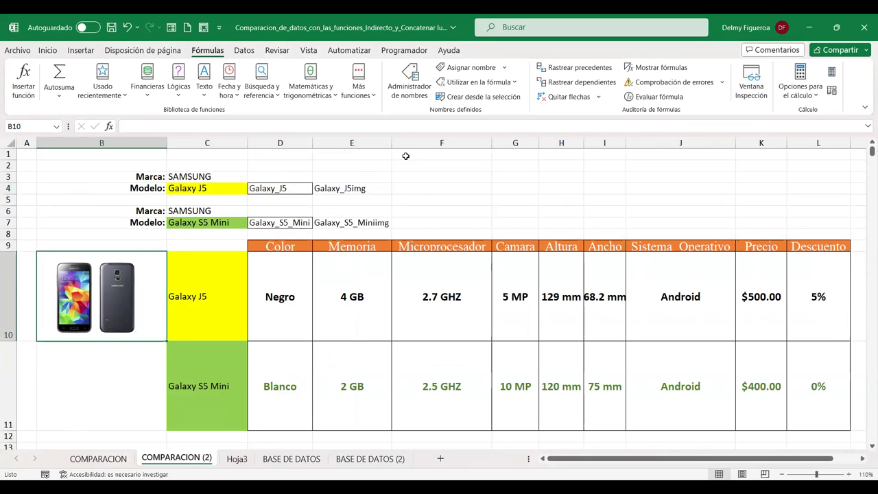
click(350, 189)
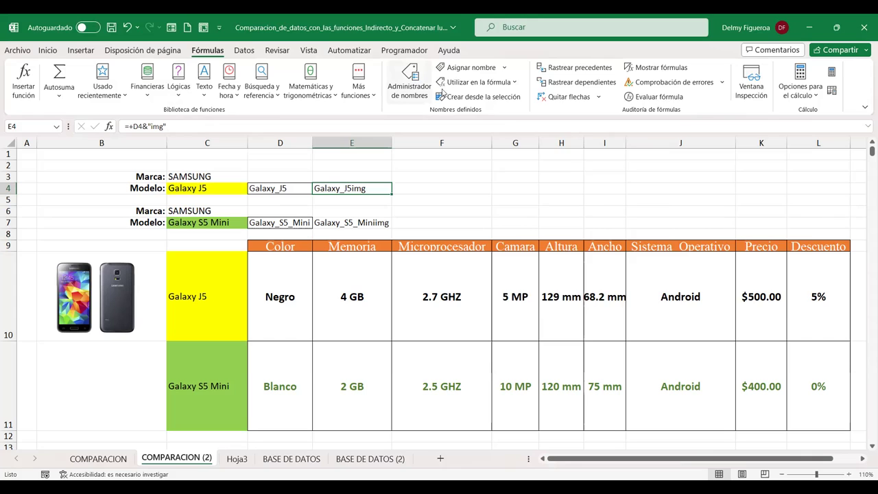
click(418, 81)
scroll(603, 217, down, 2)
scroll(604, 216, down, 2)
scroll(604, 216, down, 3)
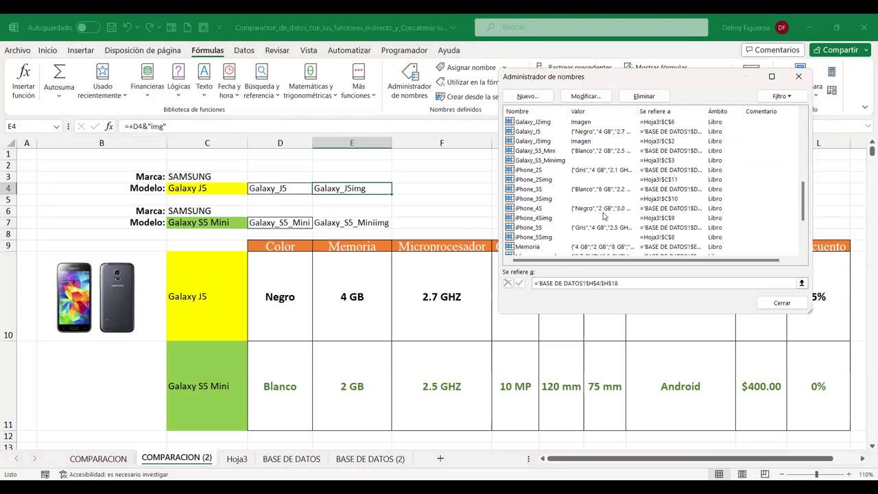
scroll(603, 216, down, 2)
click(524, 248)
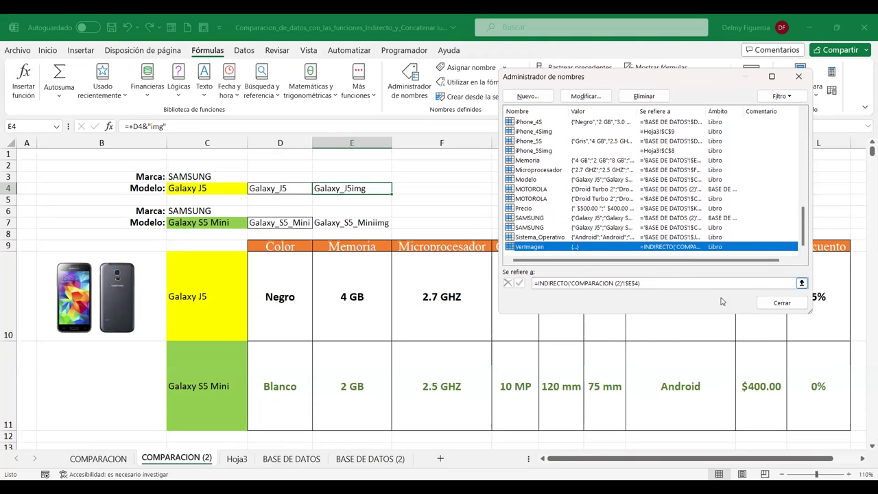
click(783, 303)
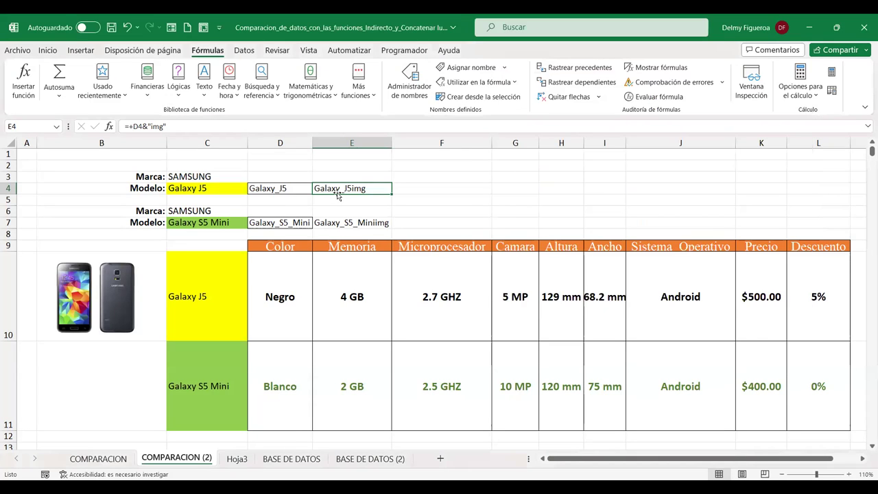
click(287, 188)
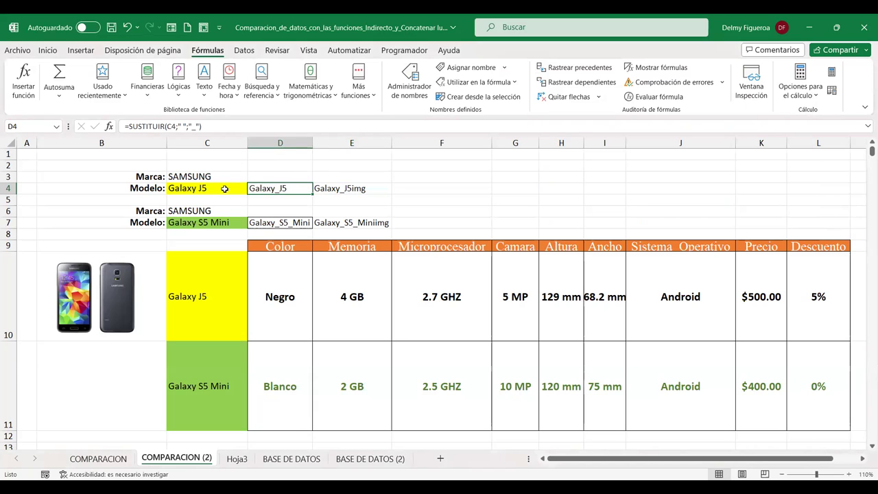
click(225, 188)
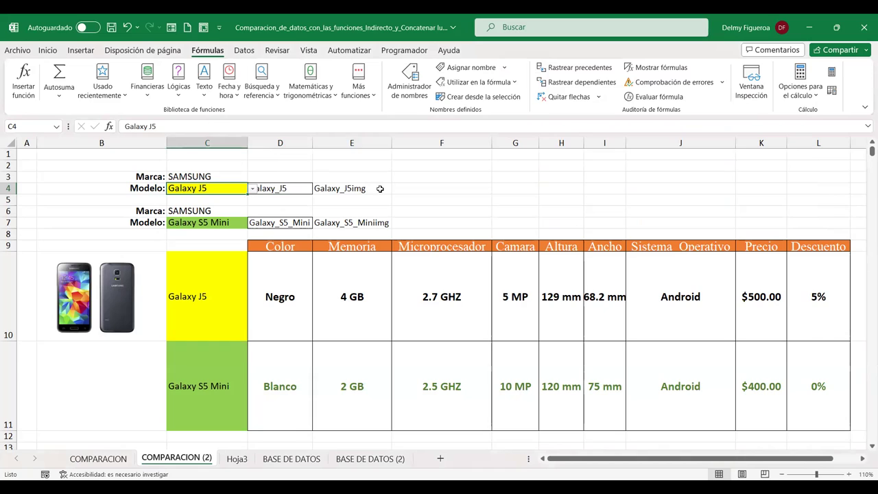
click(380, 188)
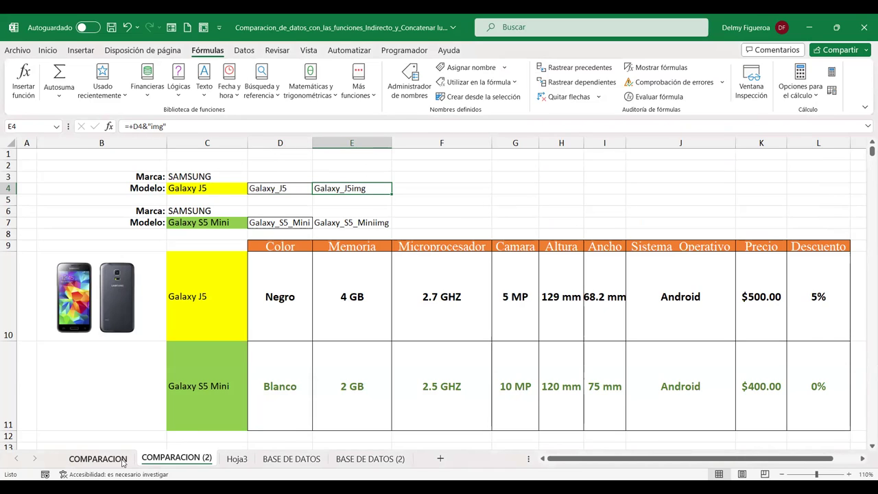
Step: On Hoja3, enter =B2 in G2 to show Galaxy_J5img
click(122, 460)
click(182, 460)
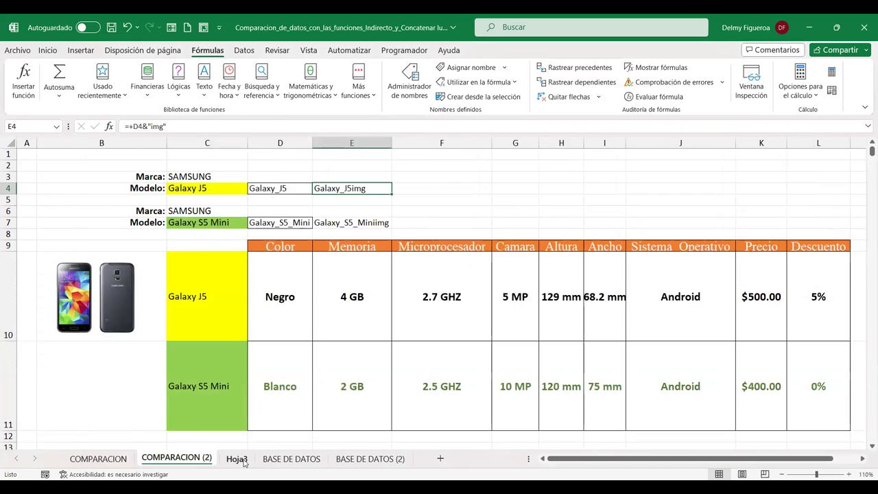
click(237, 459)
click(481, 202)
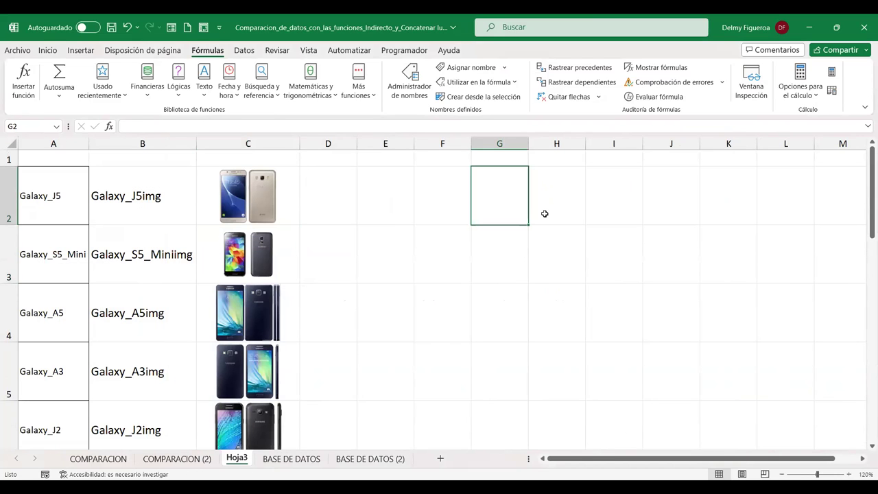
text(=)
click(137, 196)
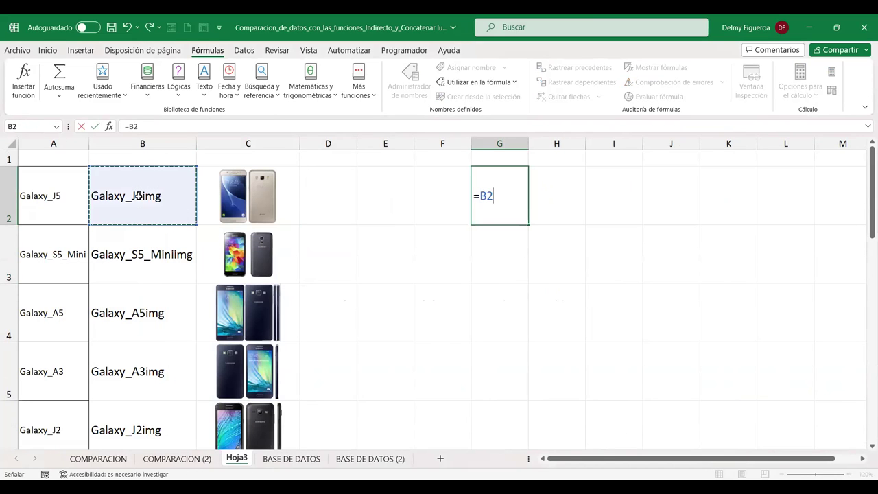
key(Return)
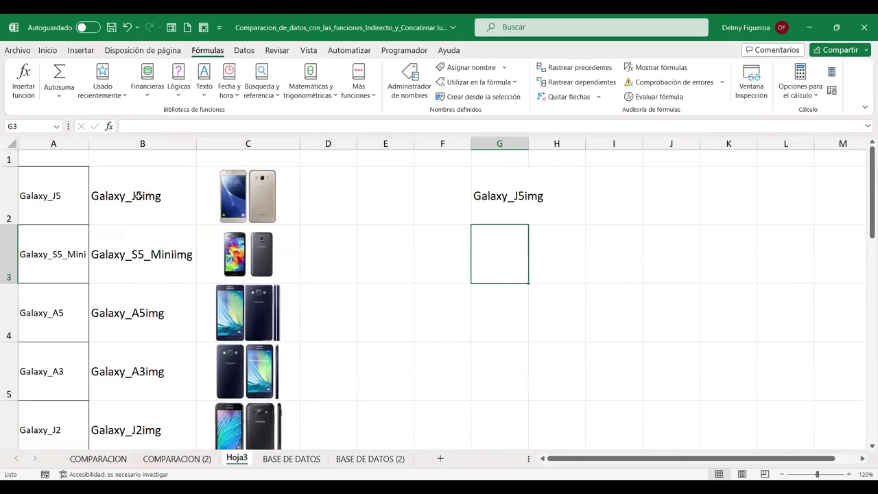
Step: Wrap G2's formula as =INDIRECTO(B2)
key(Up)
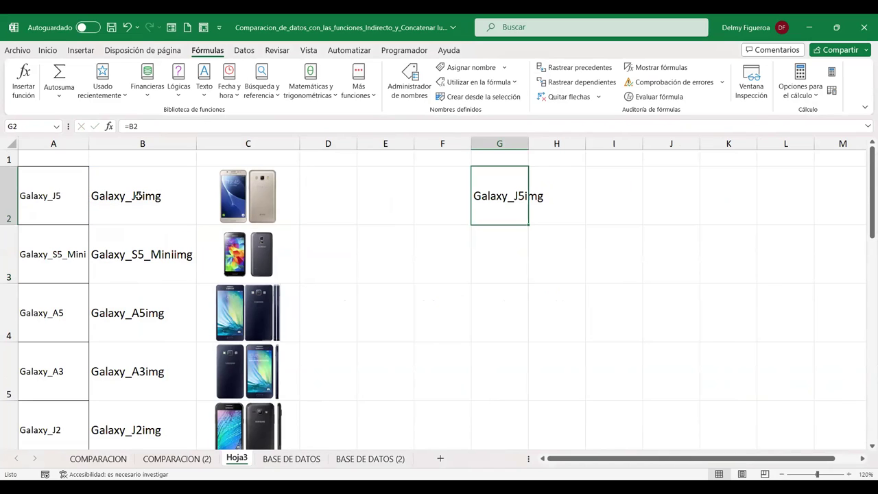
key(F2)
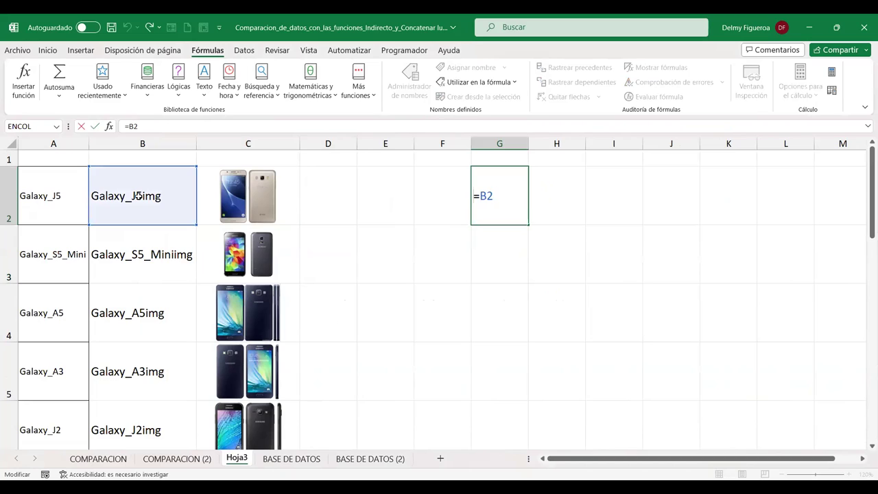
key(Right)
text(indirecto)
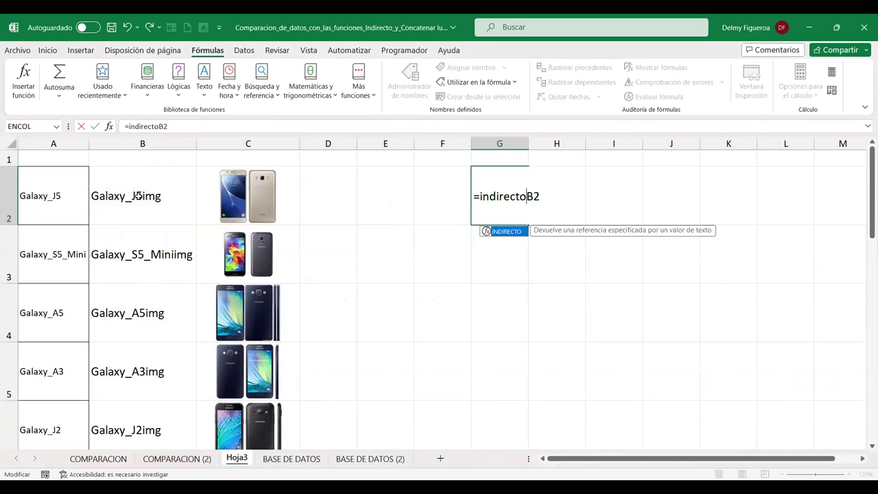
text(()
key(Return)
Step: Change G2's INDIRECTO reference from B2 to B3
key(Up)
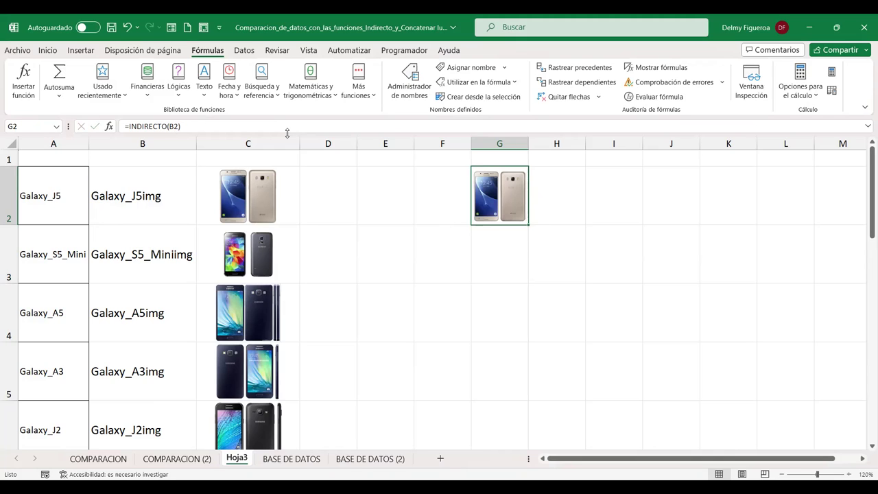
key(F2)
key(Down)
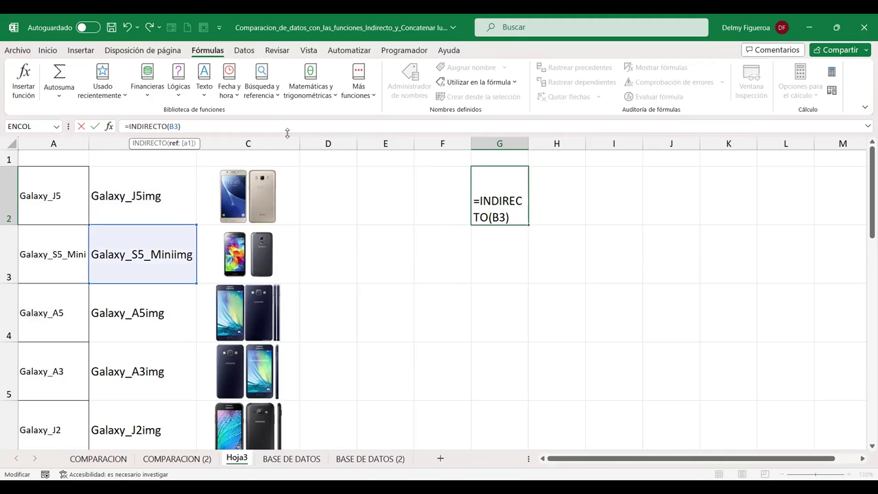
key(Return)
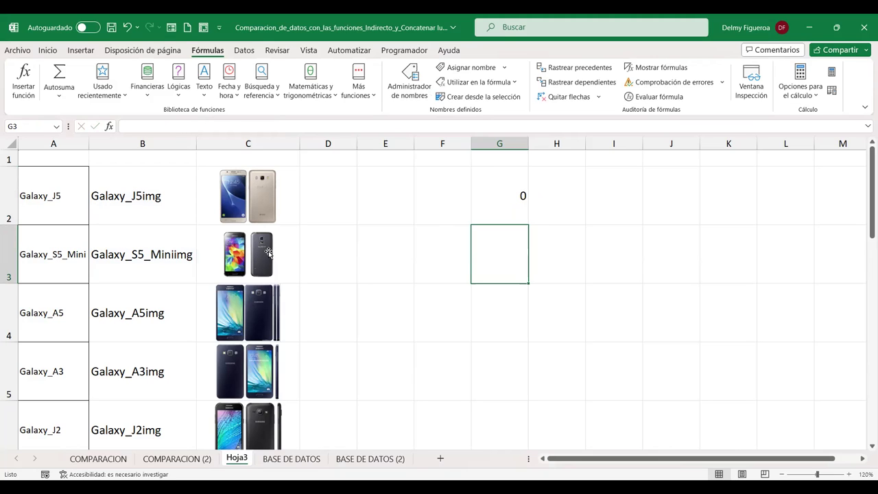
Step: Delete the Galaxy S5 Mini picture from cell C3 on Hoja3
click(269, 251)
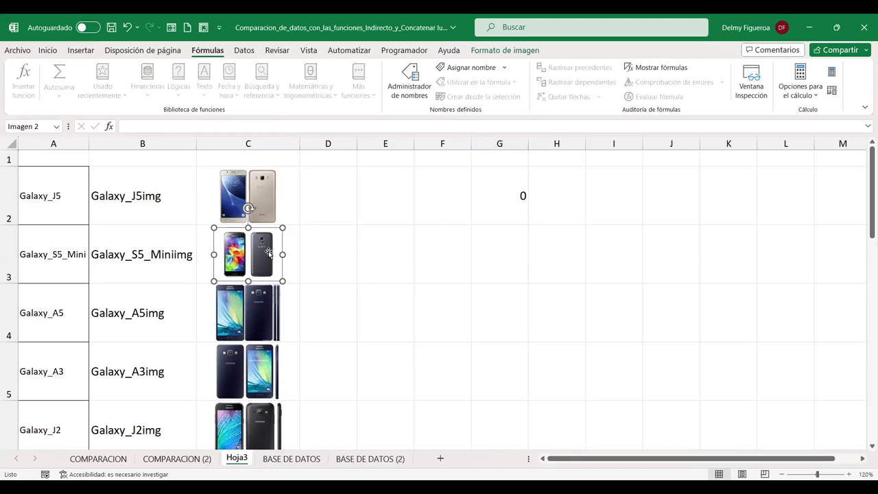
key(Delete)
click(272, 203)
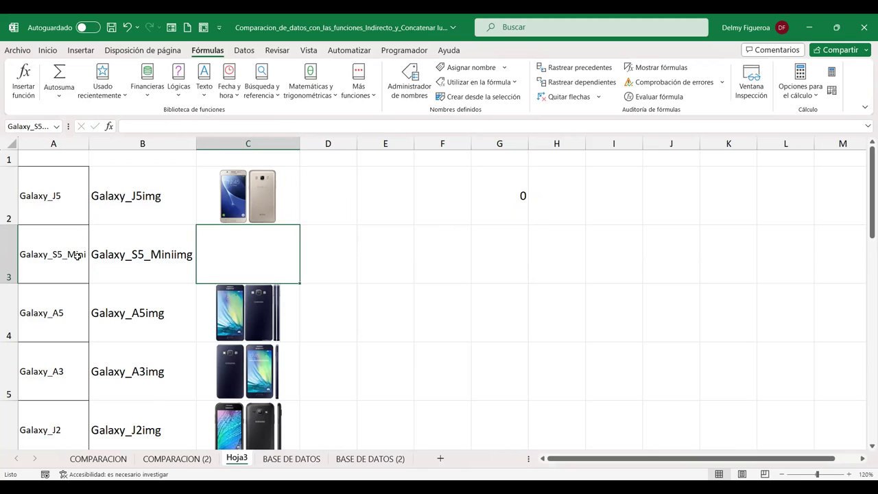
Step: Copy the Galaxy_Core_2 picture from C7 into C3, then return to COMPARACION (2)
scroll(239, 366, down, 3)
click(244, 347)
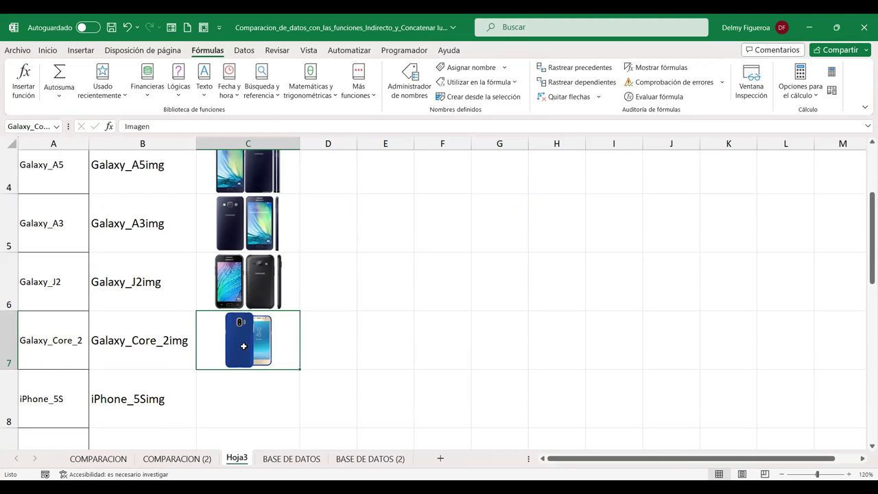
key(ctrl+c)
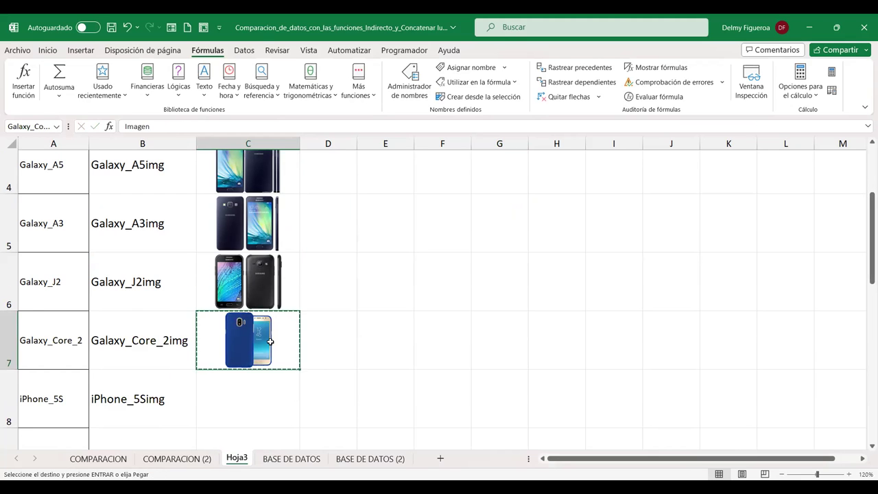
scroll(267, 338, up, 3)
click(254, 244)
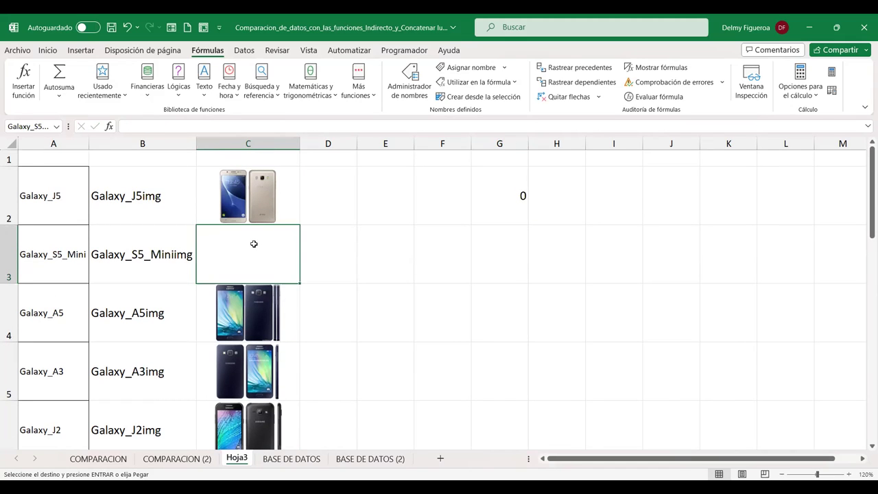
key(ctrl+v)
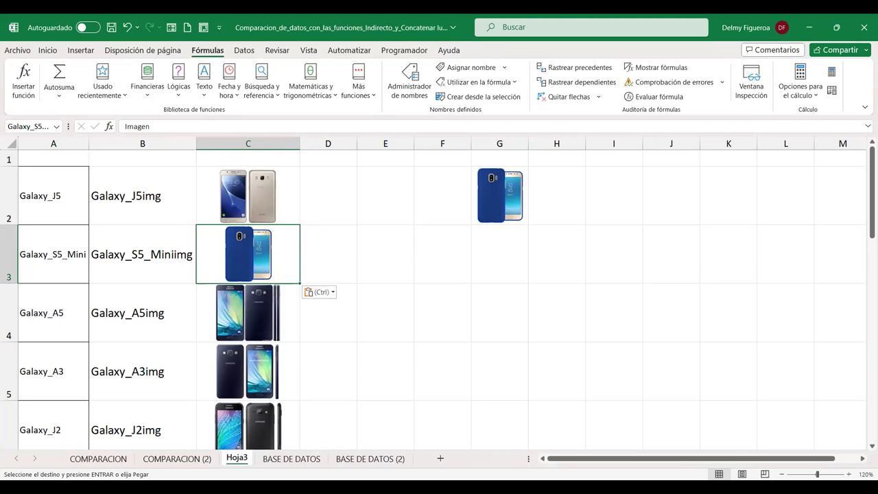
click(184, 466)
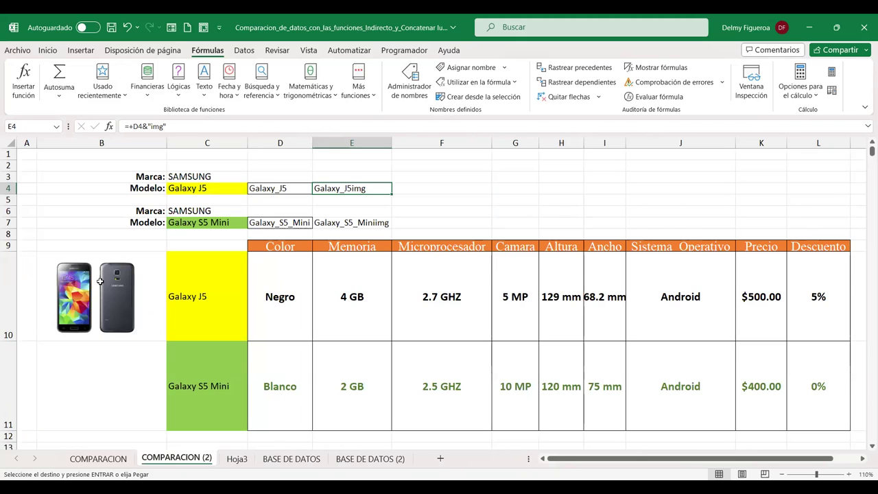
Step: Check C4's model list, then go to Hoja3 and select the INDIRECTO picture cell G2
click(205, 188)
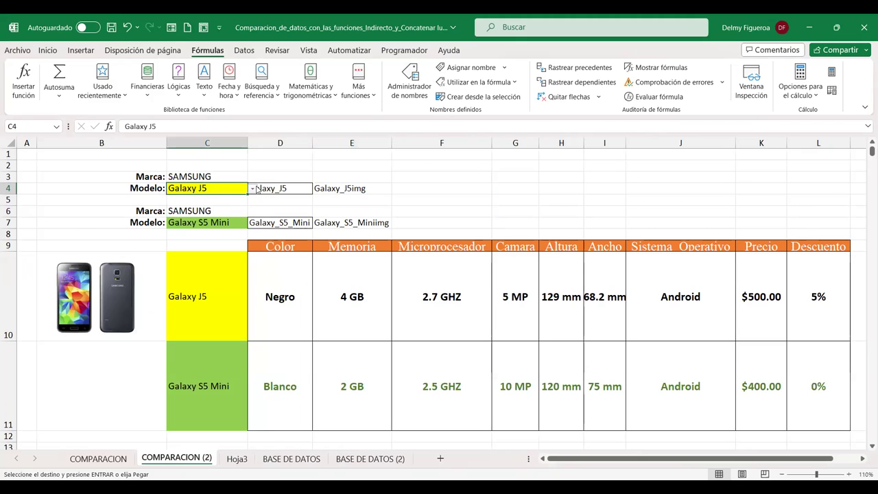
click(253, 188)
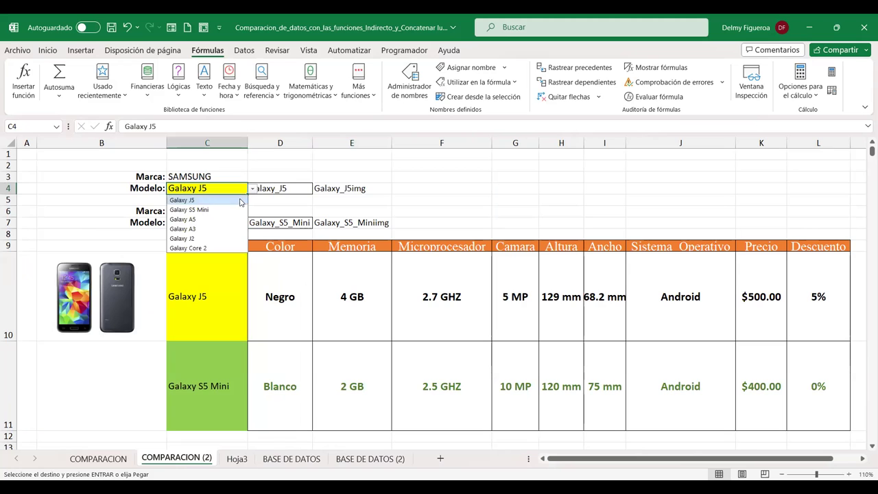
click(118, 459)
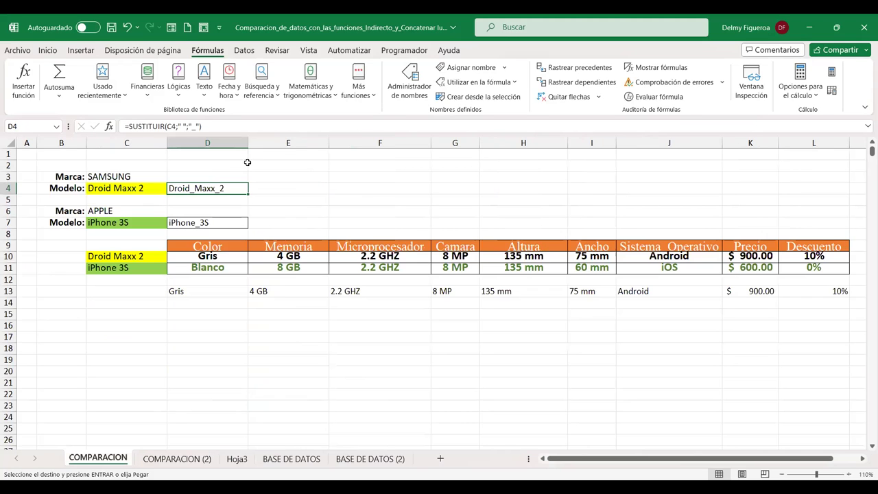
click(237, 458)
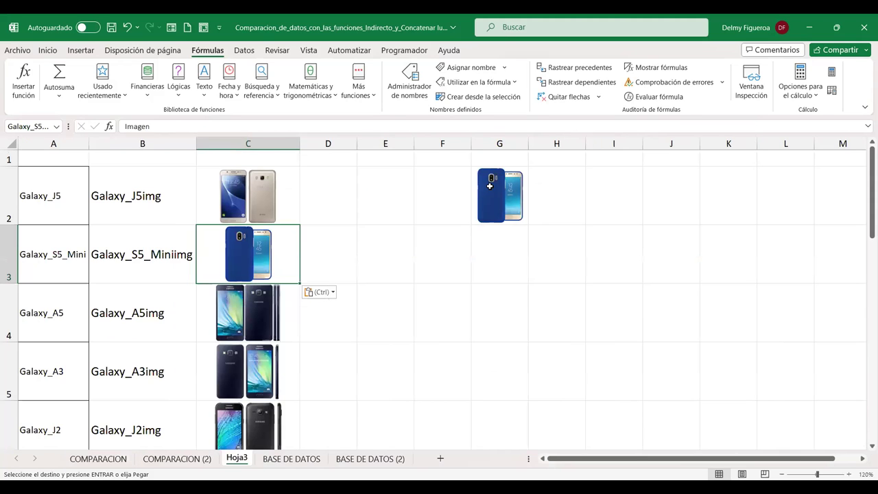
click(481, 200)
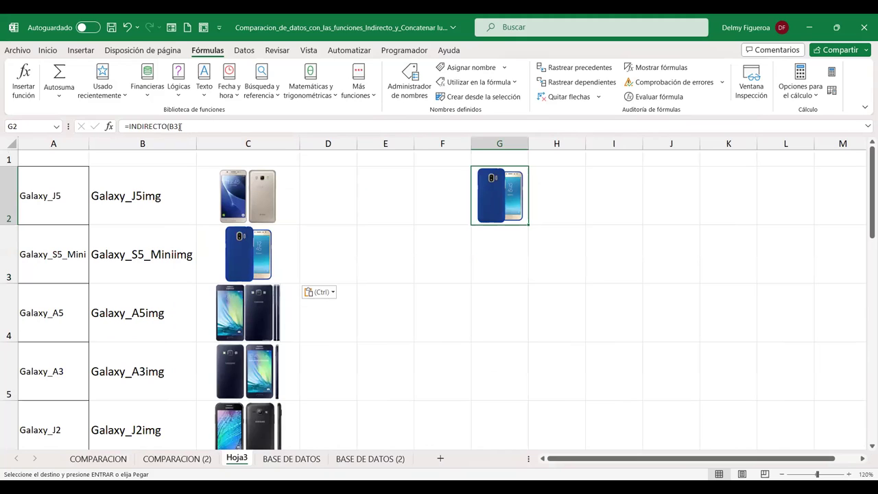
Step: Change G2's formula to =INDIRECTO(B4) so it shows the Galaxy A5 picture
key(F2)
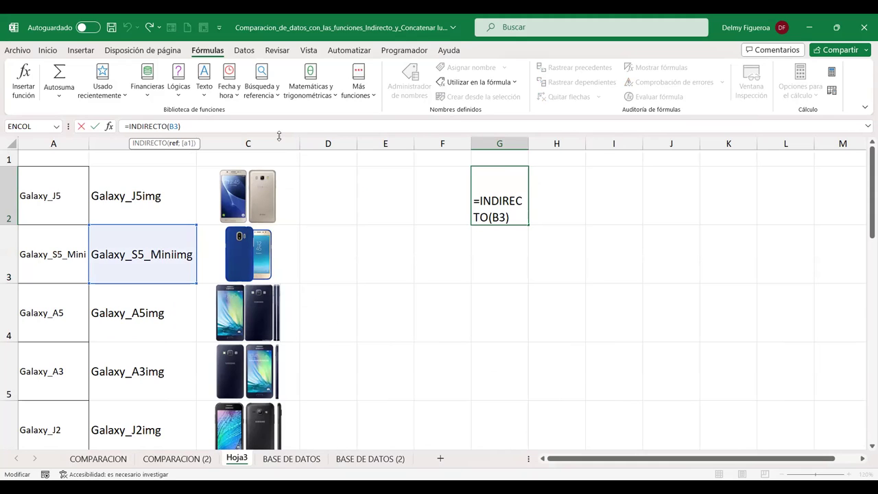
key(BackSpace)
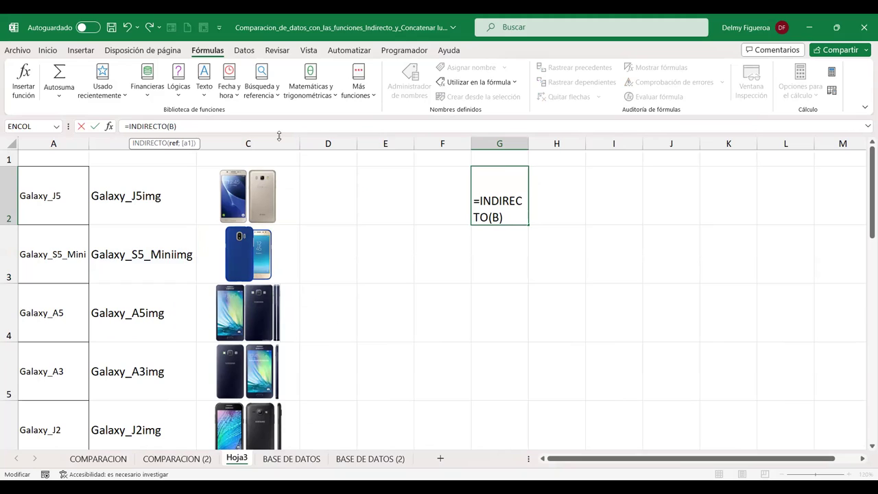
text(4)
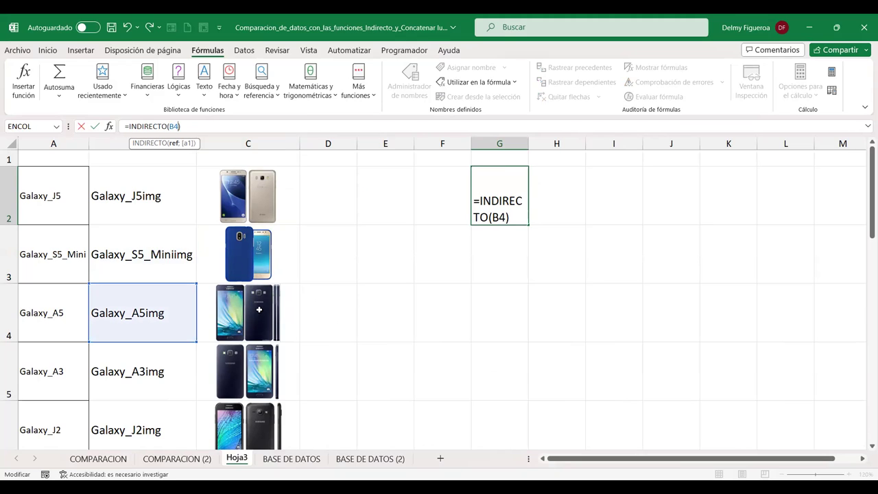
key(Return)
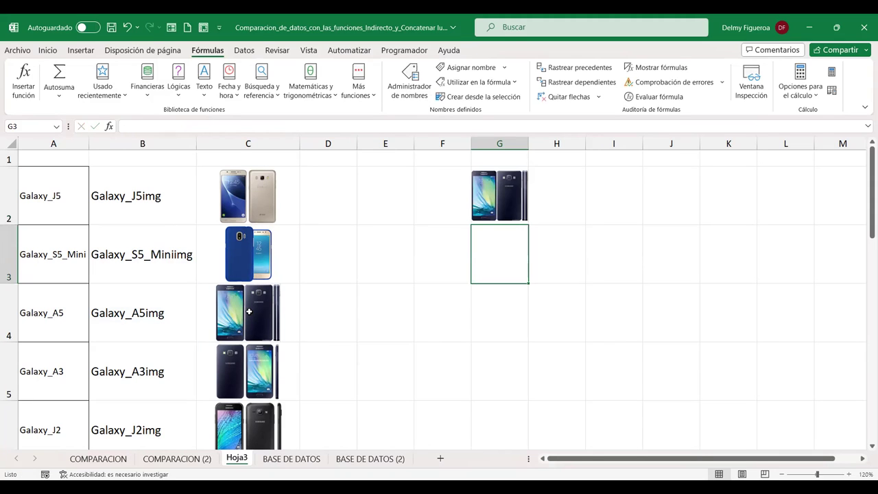
Step: Edit G2's reference again to B5 for the Galaxy A3 picture, then return to COMPARACION (2)
click(491, 192)
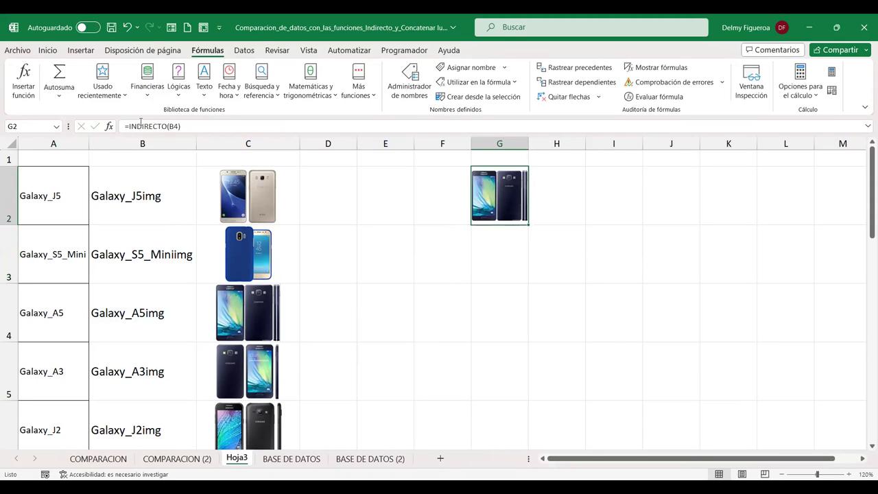
click(212, 127)
key(BackSpace)
key(BackSpace)
text(5))
key(Return)
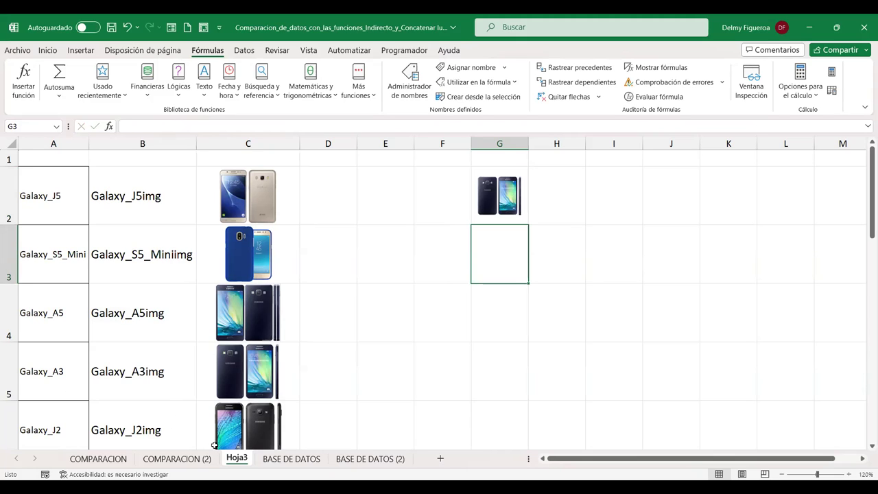
click(177, 458)
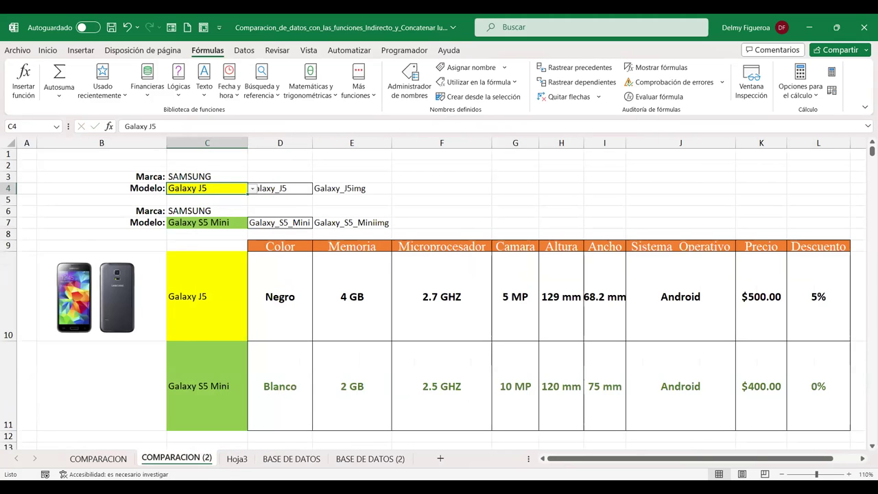
Step: Delete the loose picture and try pasting Hoja3's Galaxy J5 picture cell C2 into B10, then undo
click(92, 293)
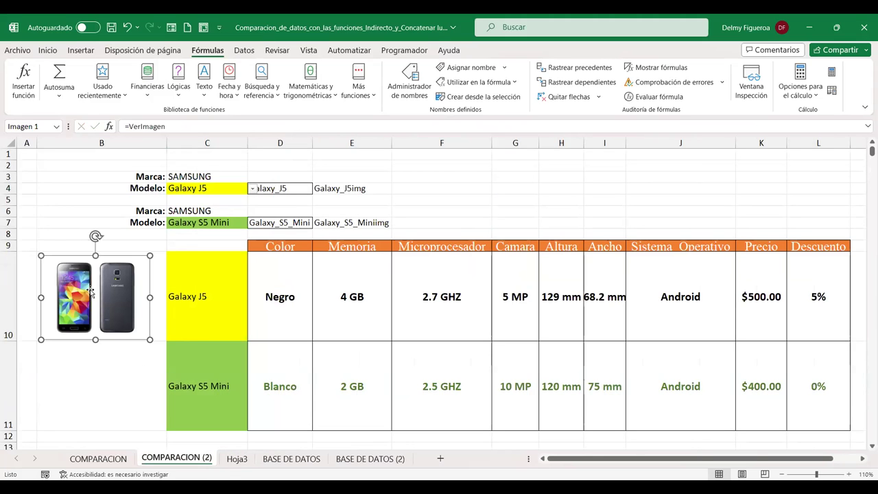
key(Delete)
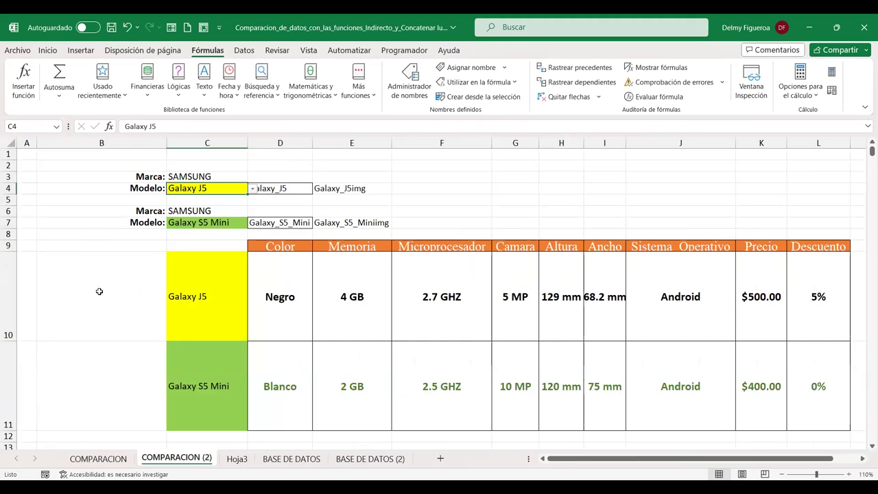
click(236, 458)
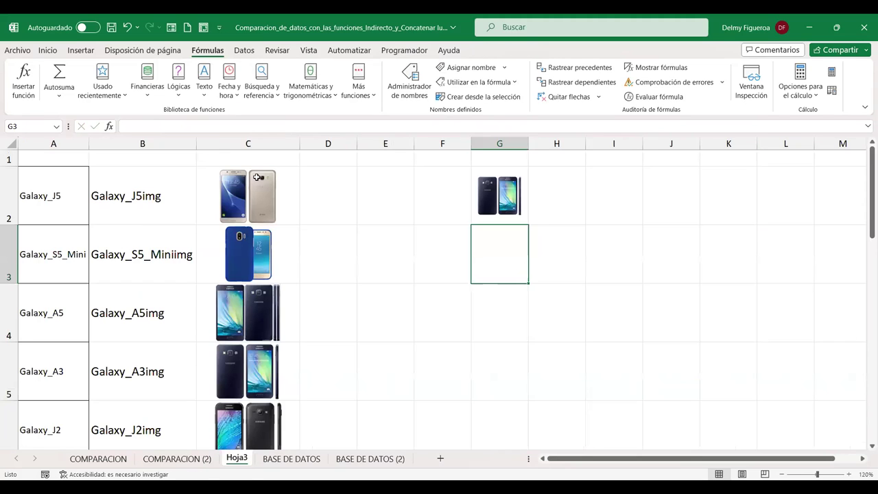
click(258, 178)
key(ctrl+c)
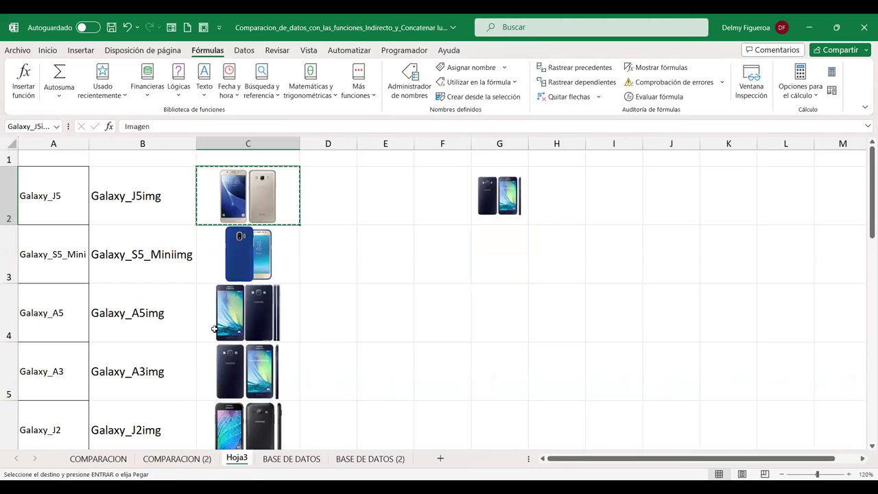
click(177, 459)
click(121, 280)
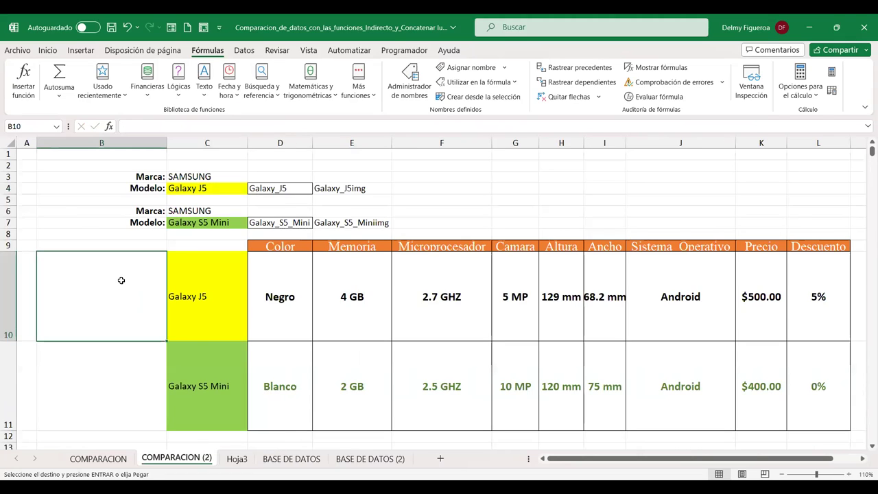
key(ctrl+v)
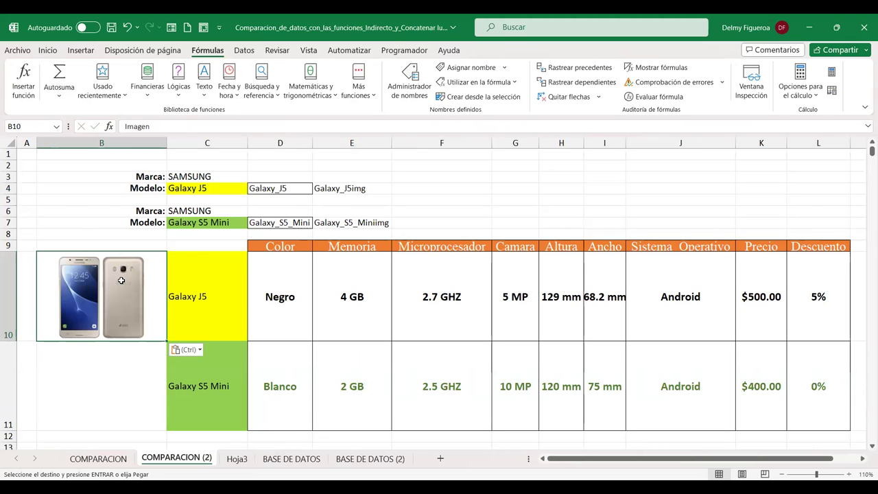
key(ctrl+z)
Step: Enter =VerImagen in B10 so the cell shows the Galaxy J5 picture
double_click(163, 126)
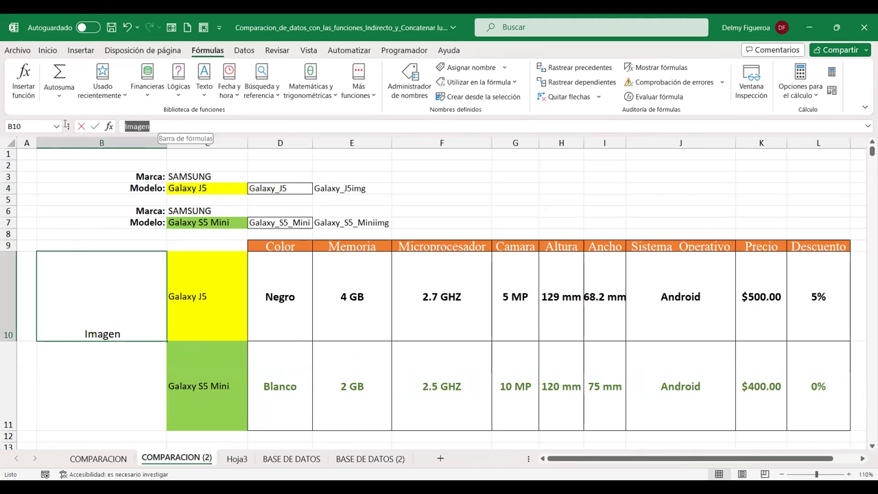
text(=)
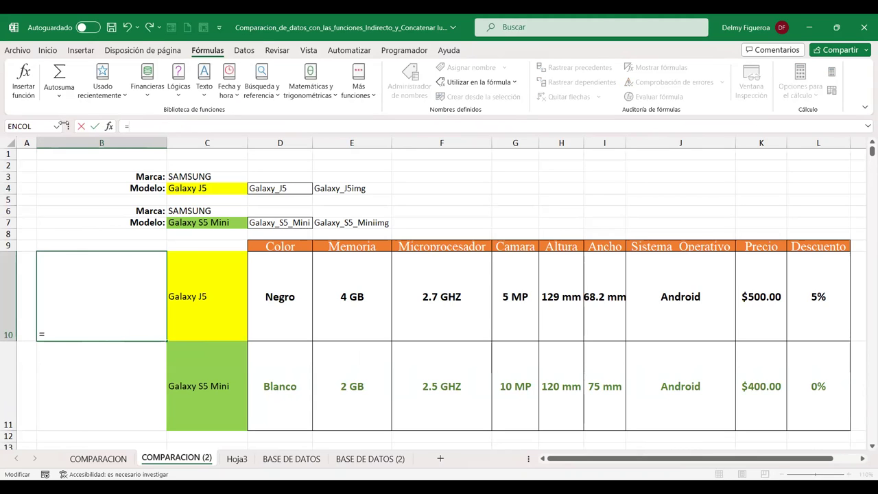
text(VerImagen)
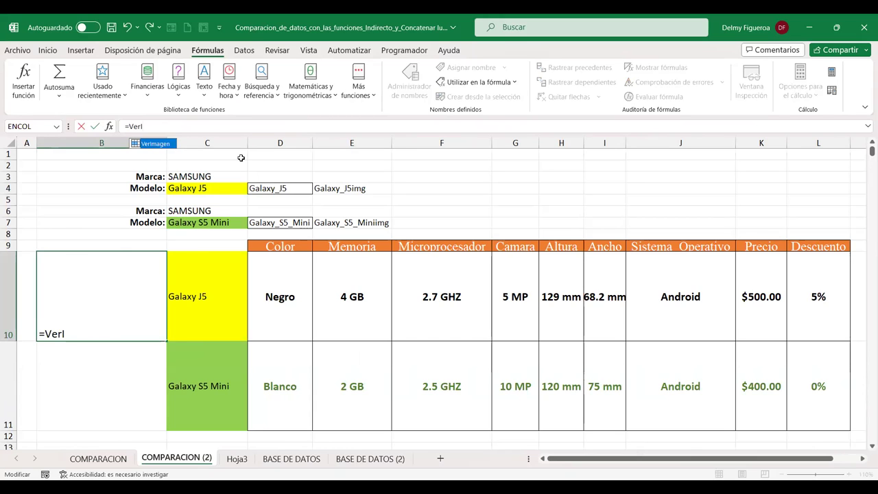
key(Tab)
key(Return)
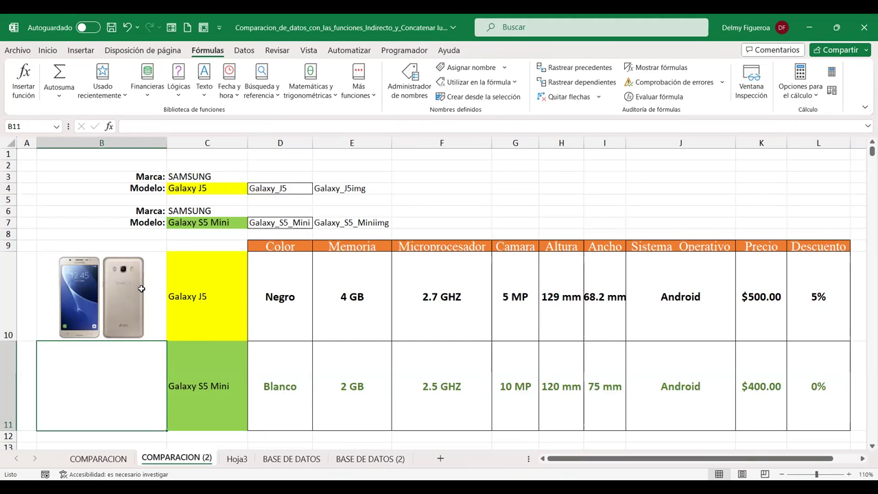
key(Up)
Step: Cycle the first model in C4 through Galaxy S5 Mini, A5 and A3, ending on Galaxy J2
click(228, 188)
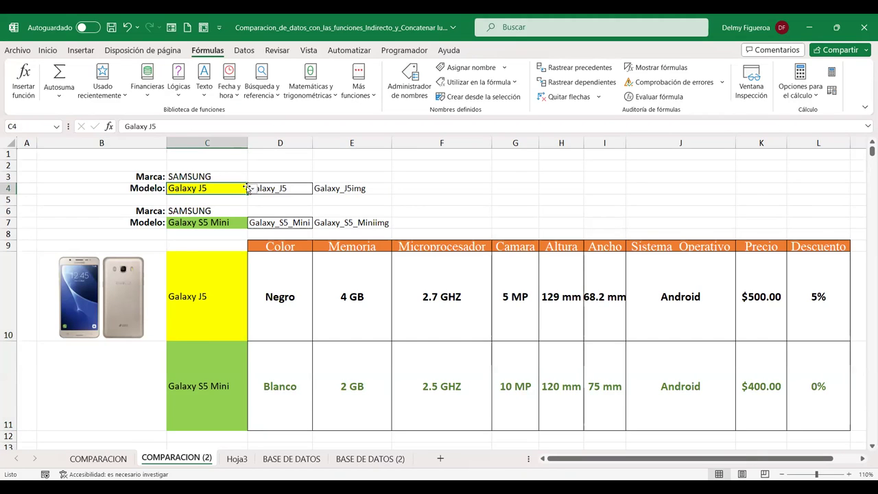
key(alt+Down)
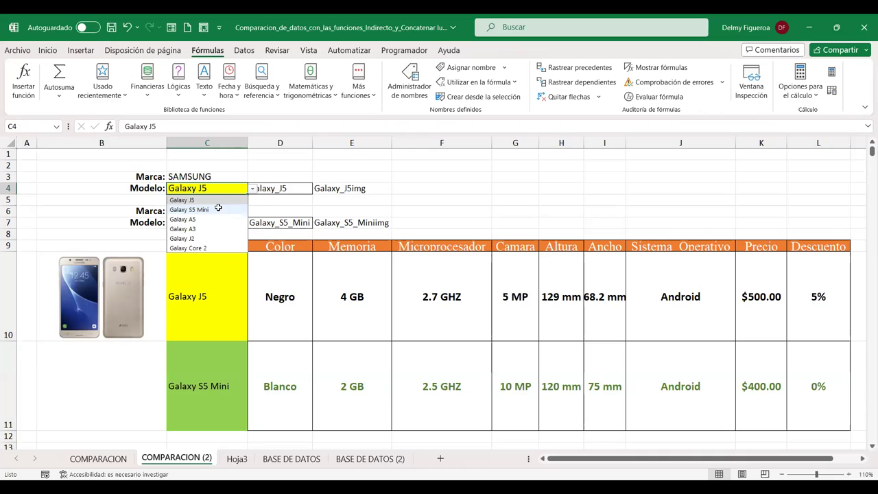
click(218, 209)
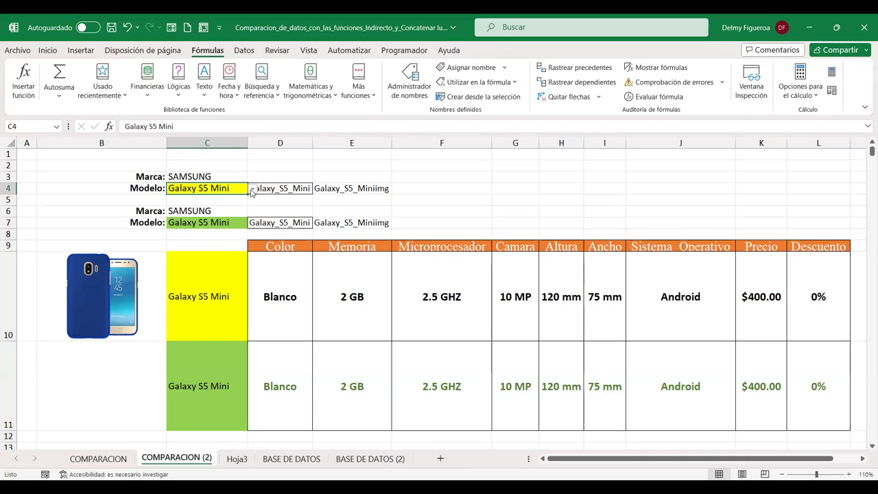
click(252, 190)
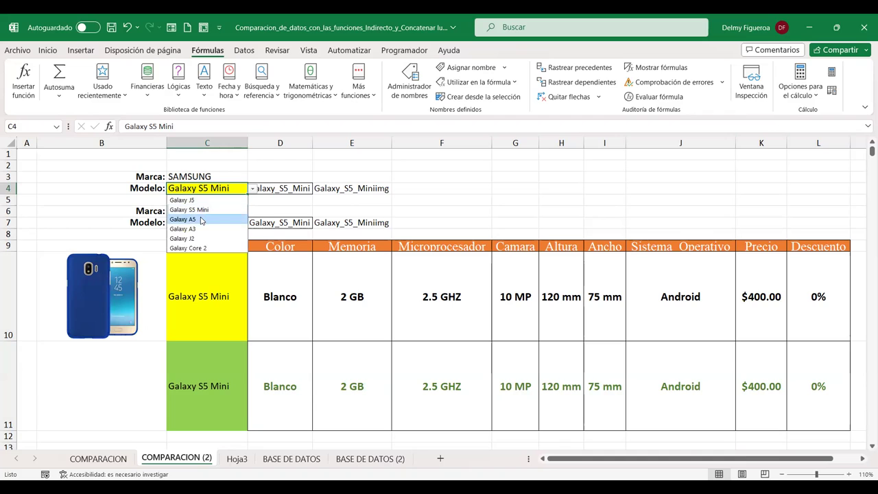
click(202, 220)
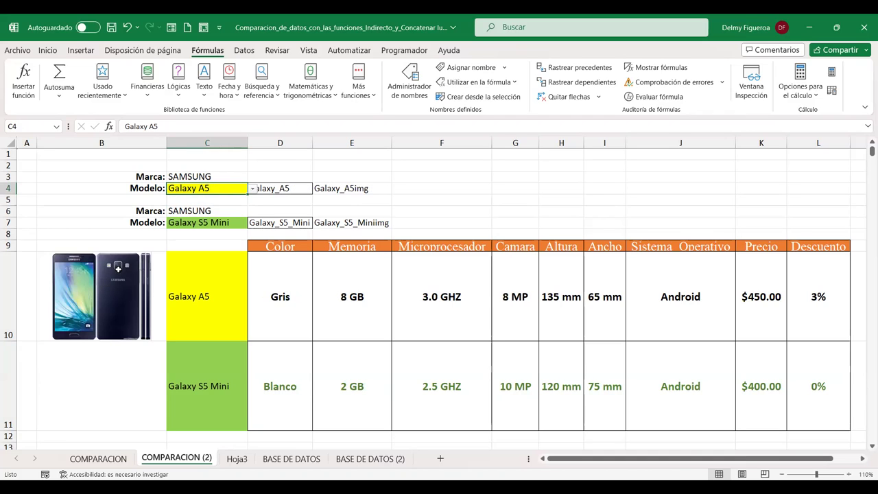
click(251, 189)
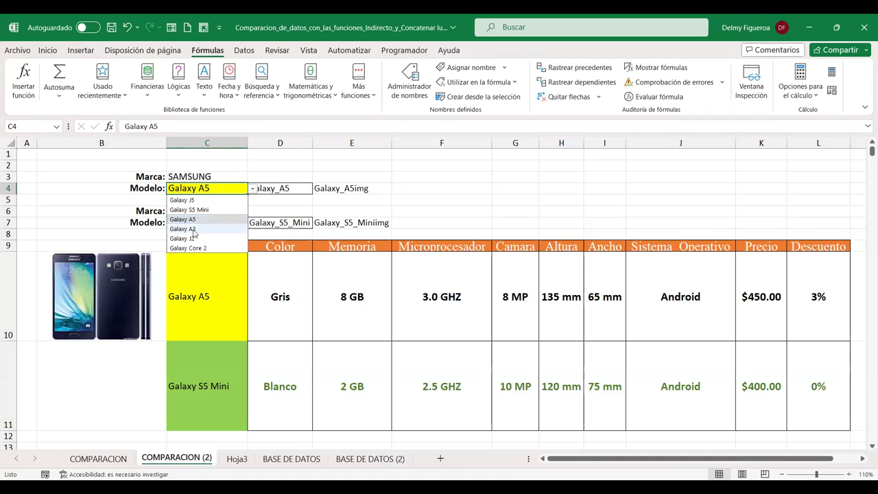
click(184, 228)
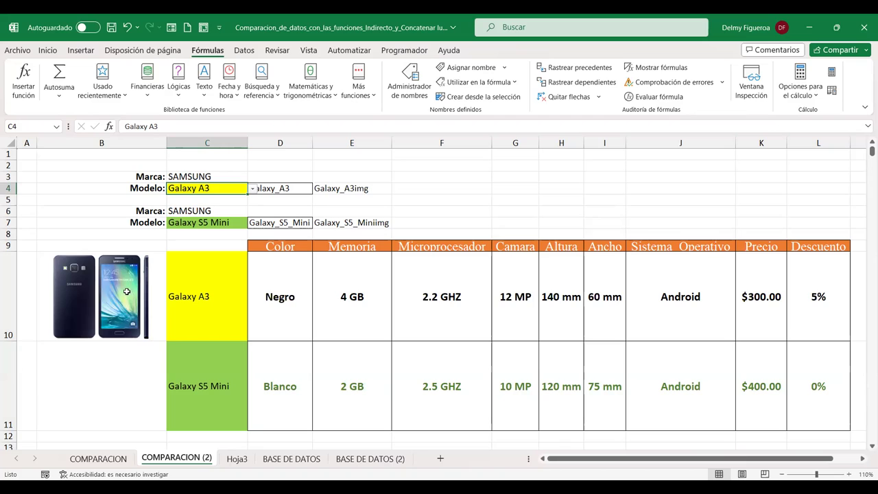
click(252, 189)
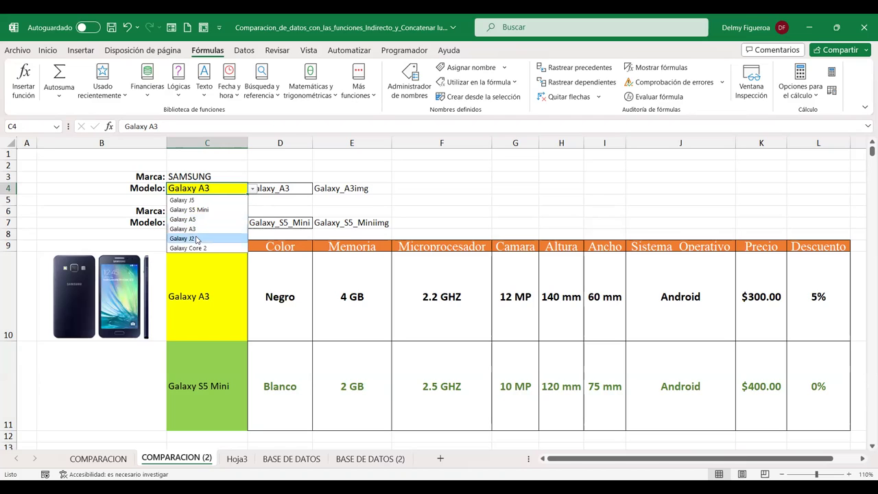
click(182, 238)
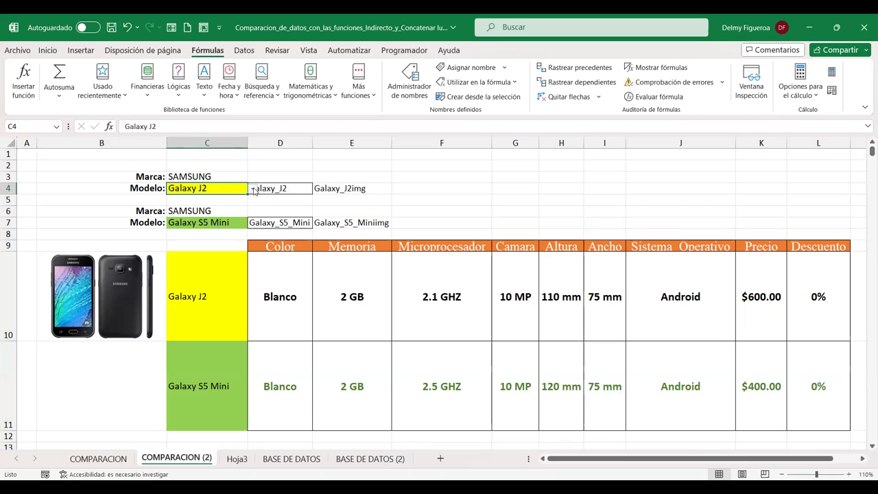
Step: Copy B10's =VerImagen picture formula into B11
click(128, 286)
key(ctrl+c)
click(135, 364)
key(ctrl+v)
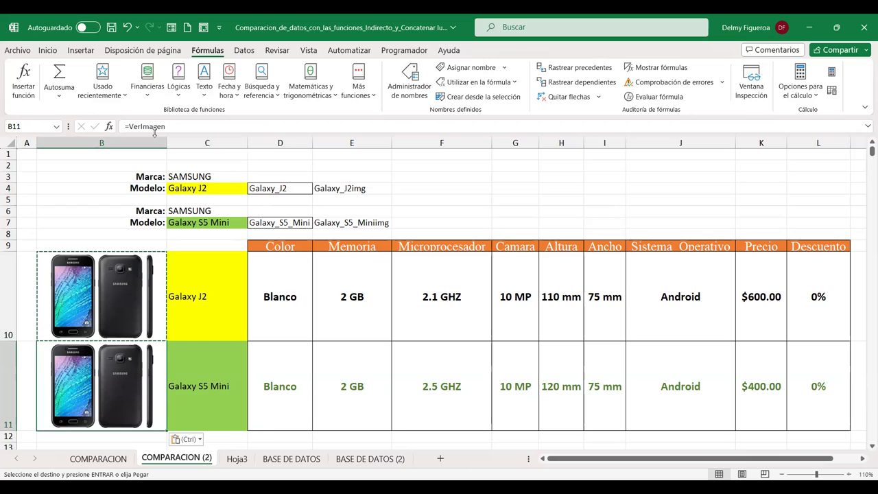
Step: Set the second model in C7 to Galaxy J5
click(101, 191)
click(126, 372)
click(229, 221)
click(253, 224)
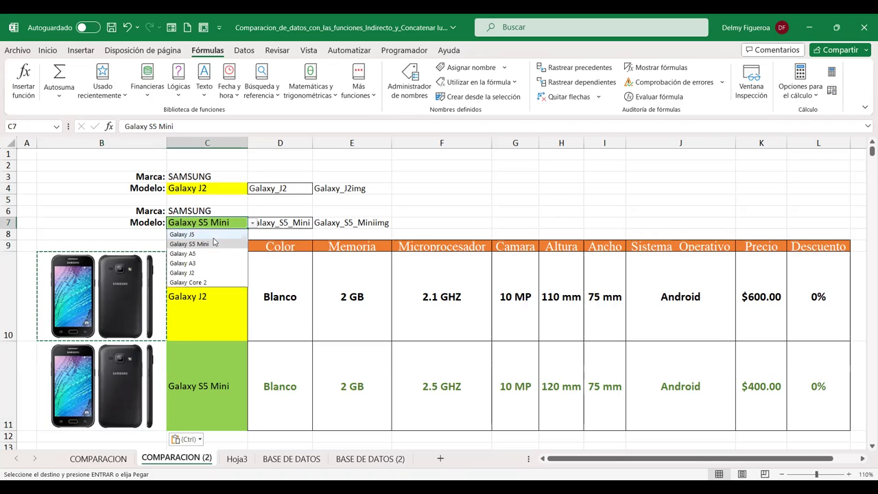
click(213, 236)
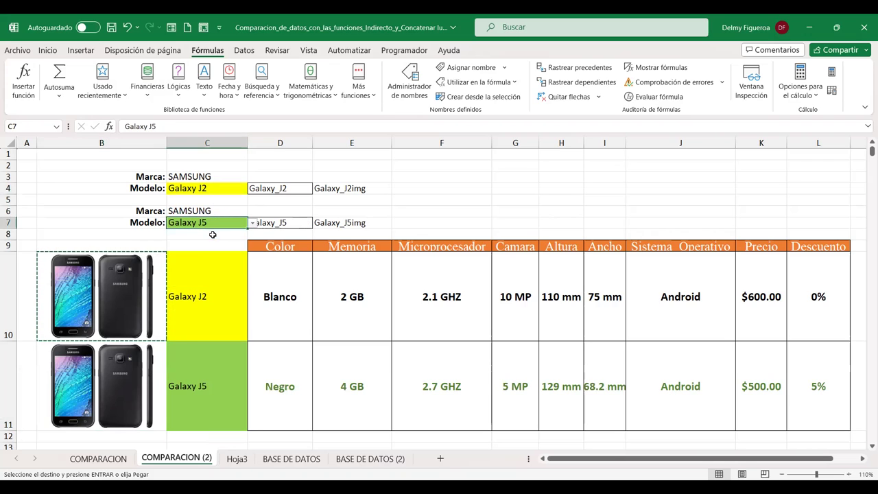
click(123, 391)
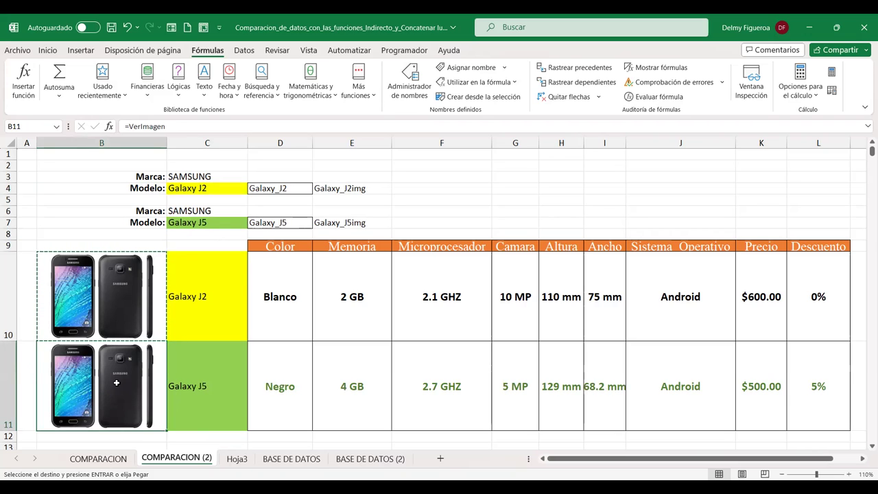
click(233, 220)
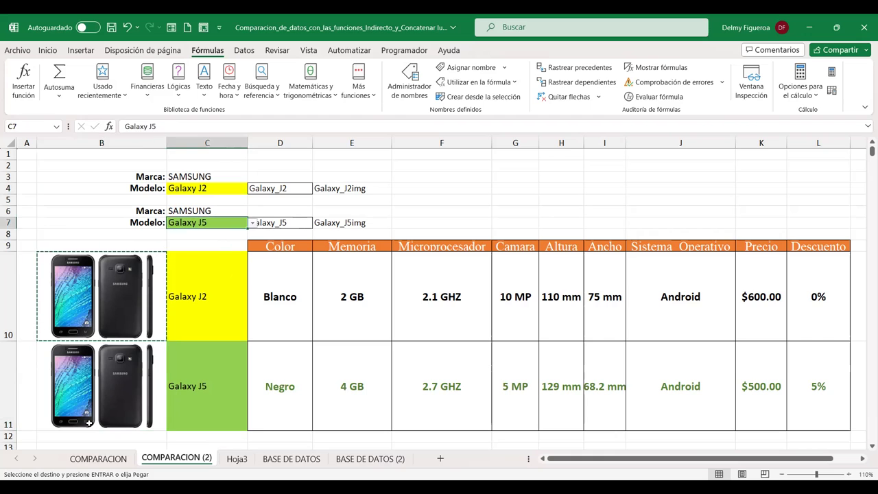
click(134, 401)
Step: Review the other sheets, cancel the copy, and open Name Manager scrolled to VerImagen
click(118, 465)
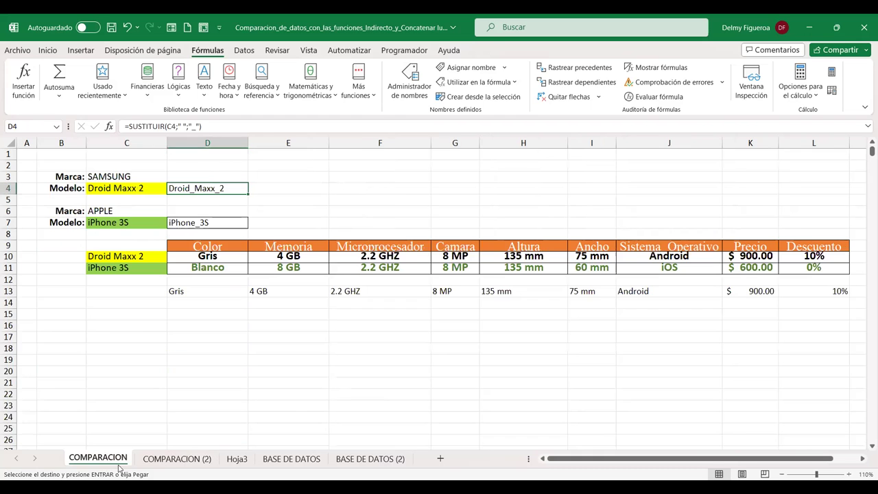
click(244, 464)
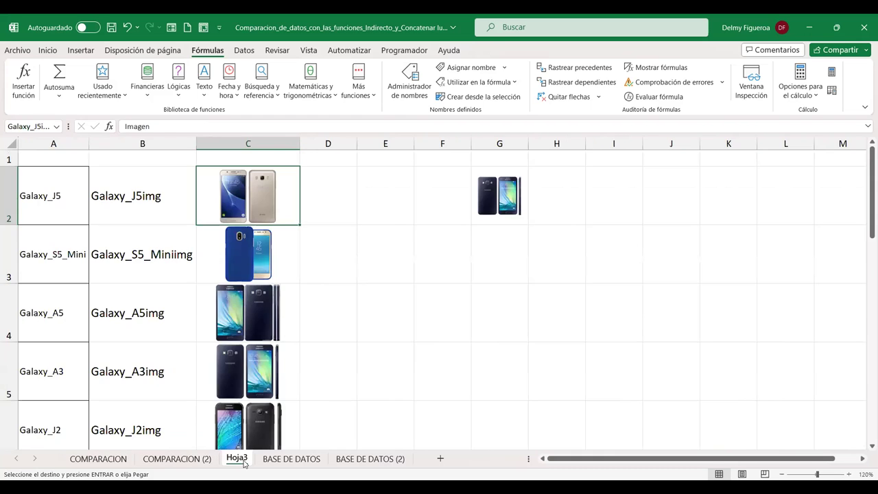
click(98, 458)
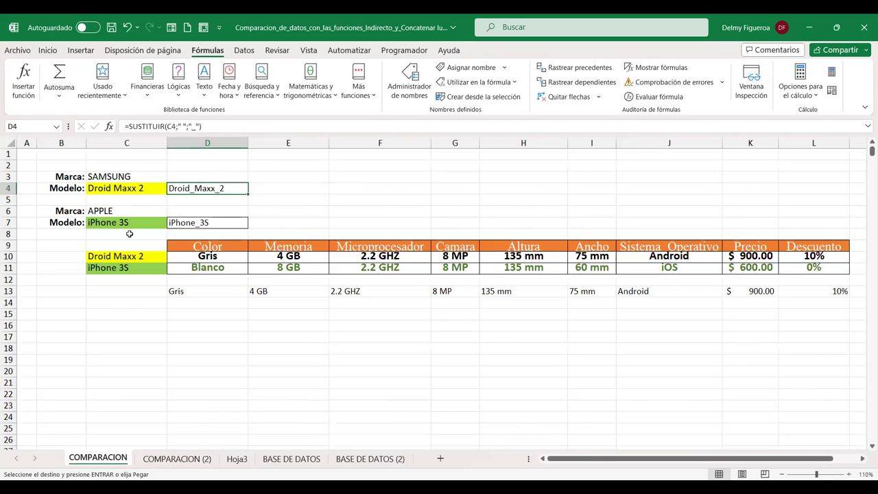
click(177, 458)
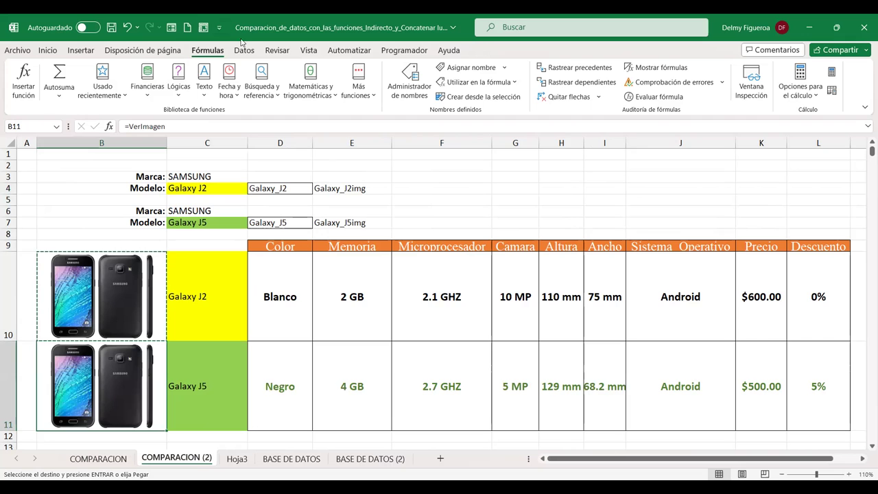
key(Escape)
key(ctrl+F3)
scroll(606, 216, down, 5)
scroll(606, 217, down, 5)
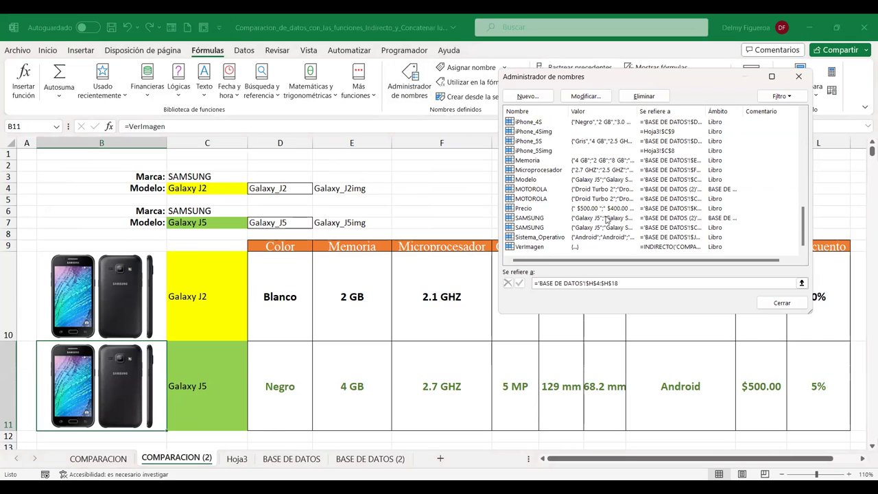
Step: Create the name SegundoProducto referring to =INDIRECTO('COMPARACION (2)'!$E$7)
click(700, 247)
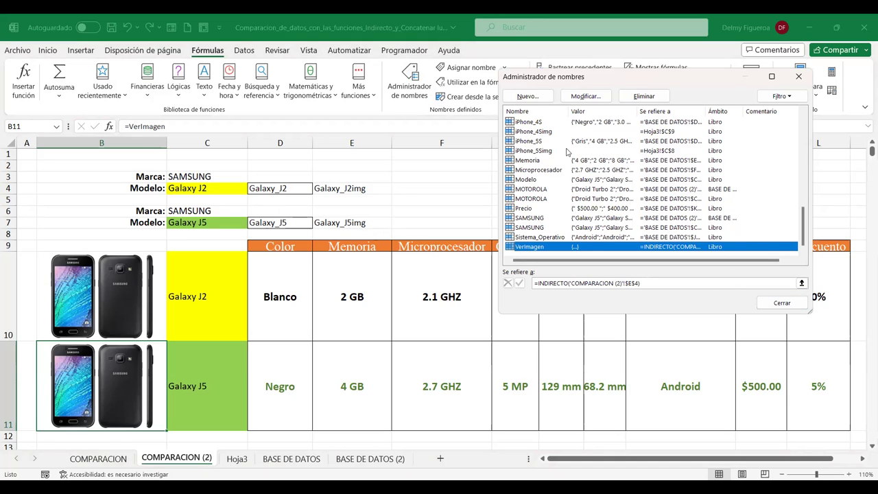
click(528, 97)
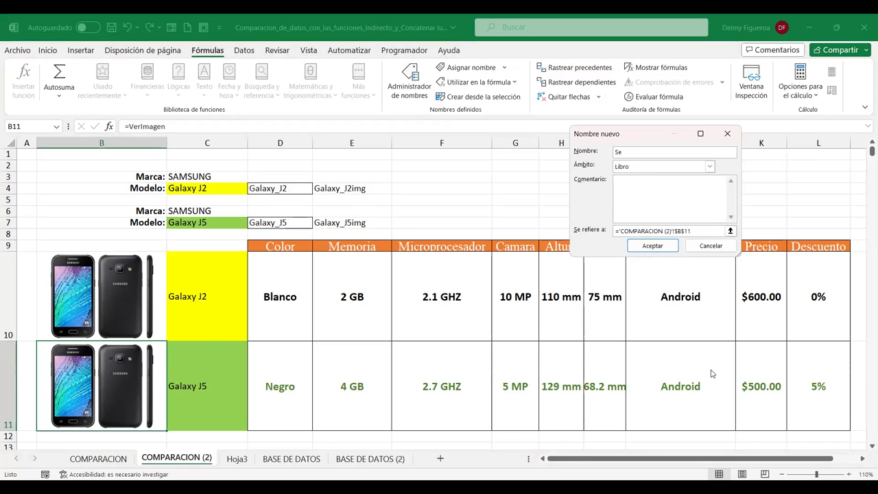
text(Segu)
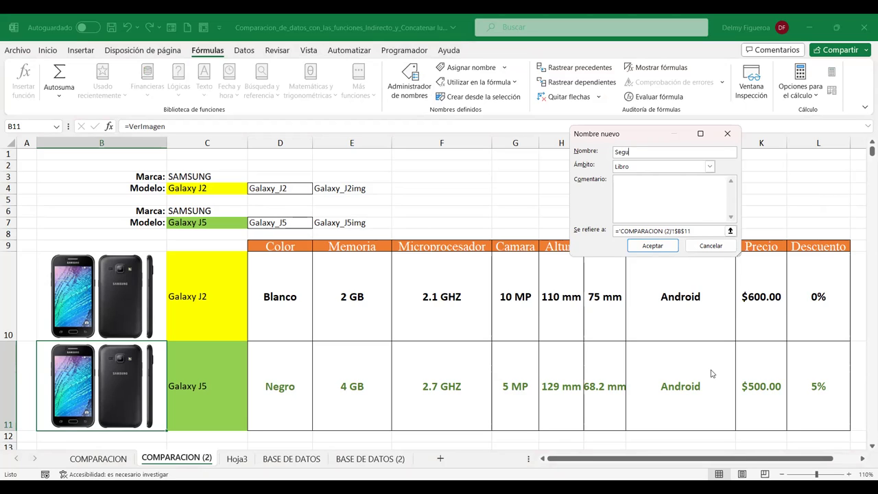
text(ndoProducto)
drag(698, 231, 620, 231)
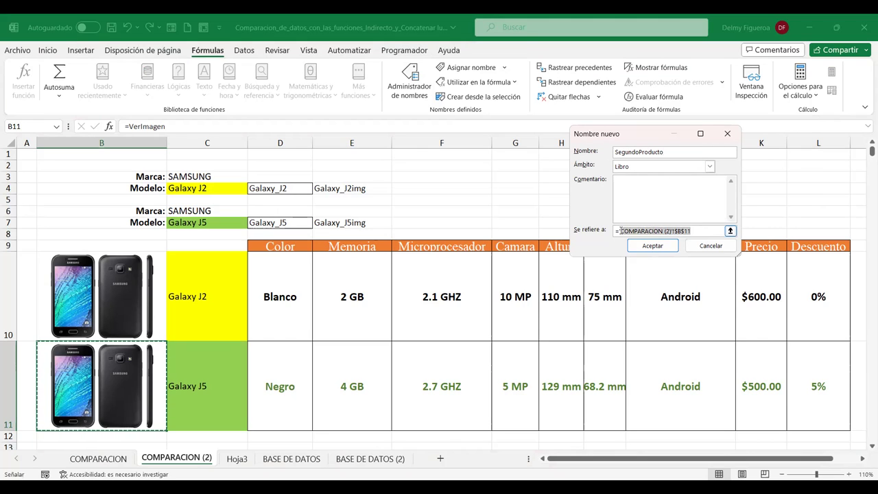
key(BackSpace)
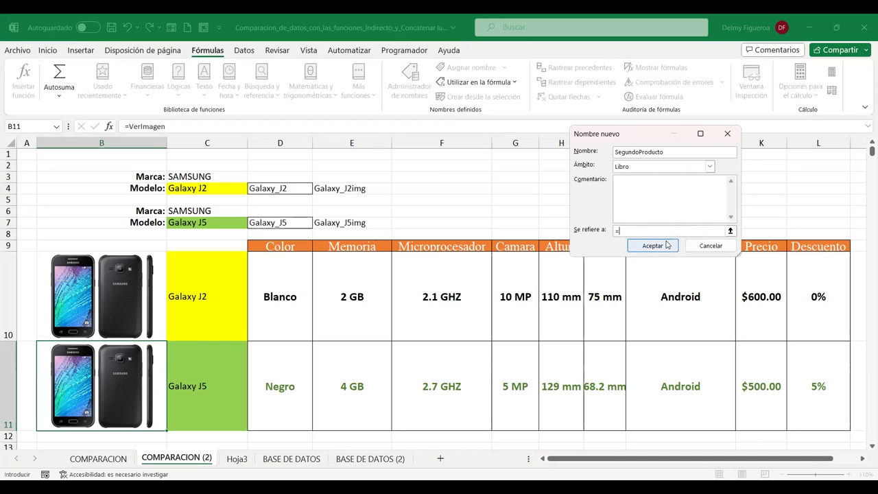
text(indirecto()
click(372, 224)
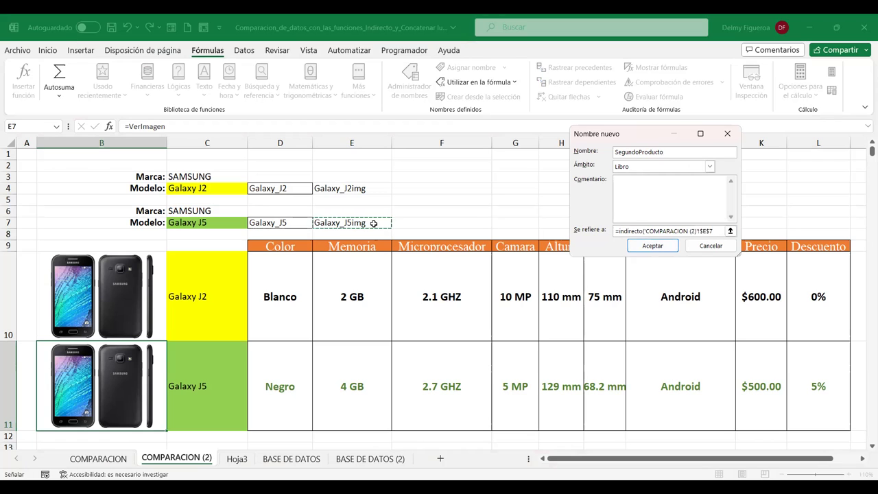
text())
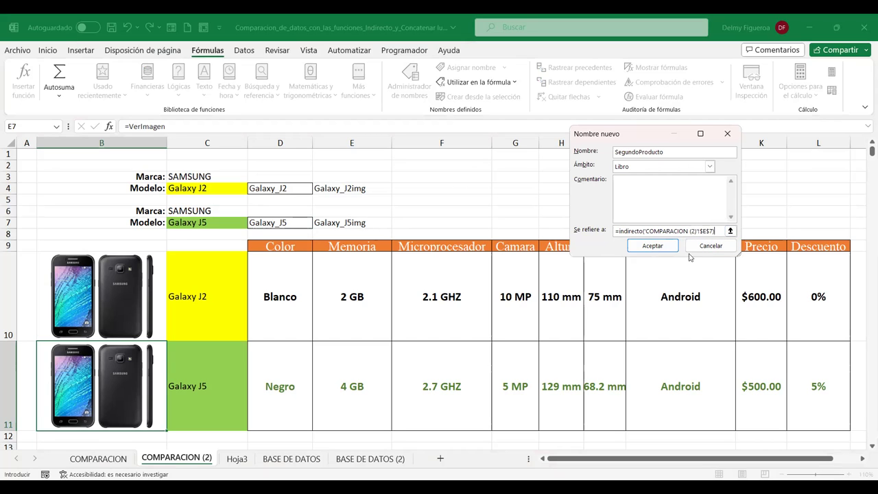
click(652, 245)
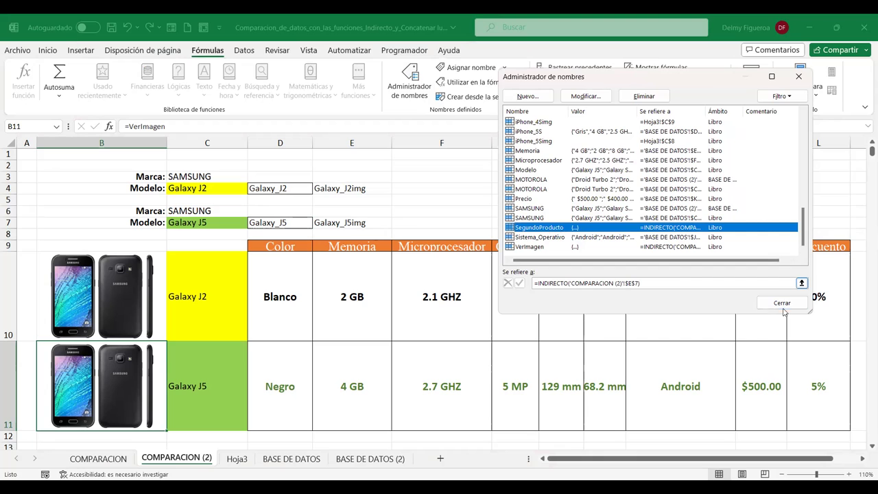
click(783, 307)
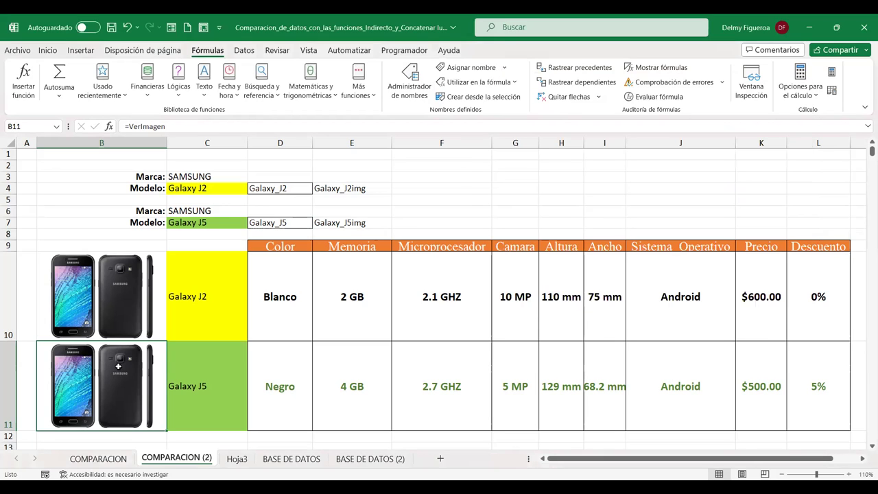
Step: Change B11's picture formula to =SegundoProducto
click(181, 127)
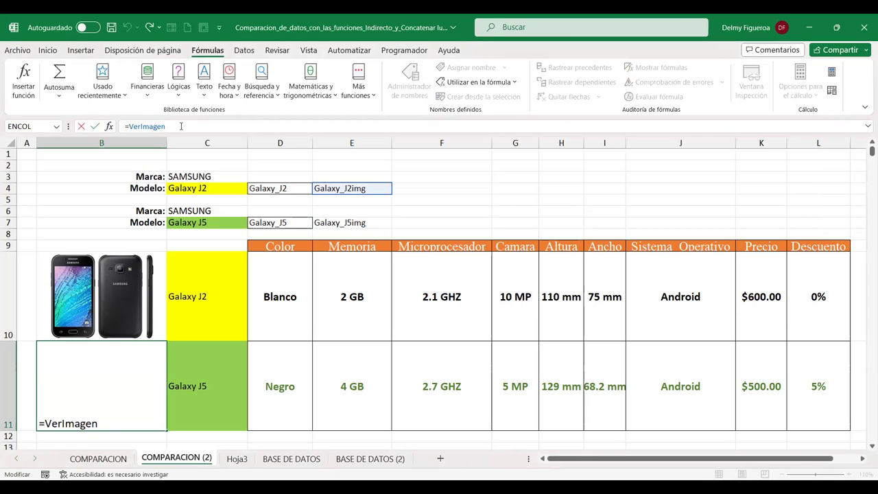
key(BackSpace)
key(BackSpace)
key(BackSpace)
text(Segundo)
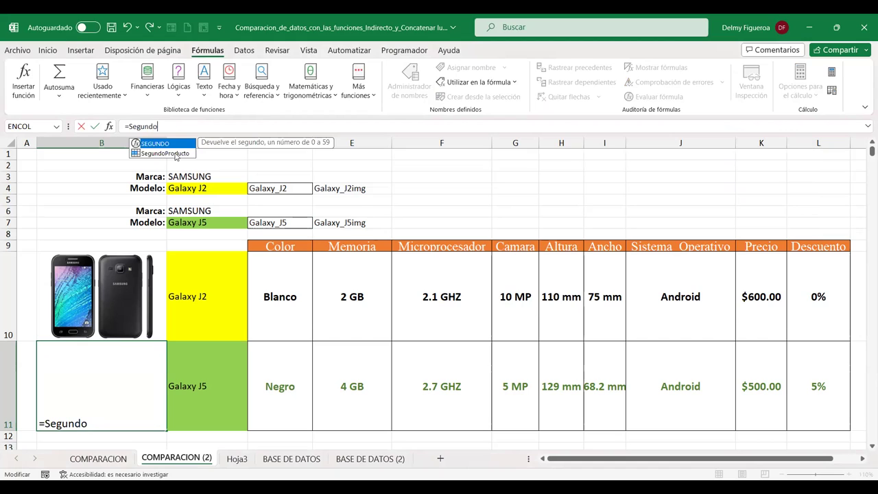
double_click(171, 153)
key(Return)
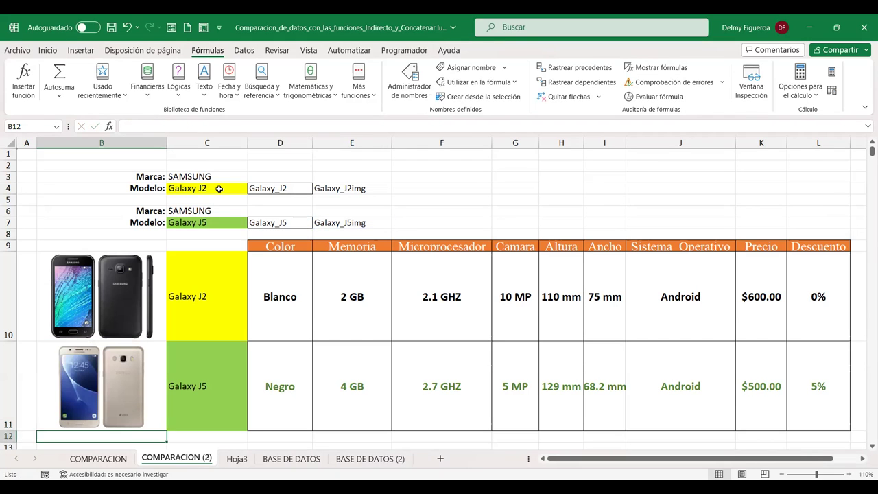
Step: Check the phone image table on Hoja3, then return to COMPARACION (2)
click(237, 458)
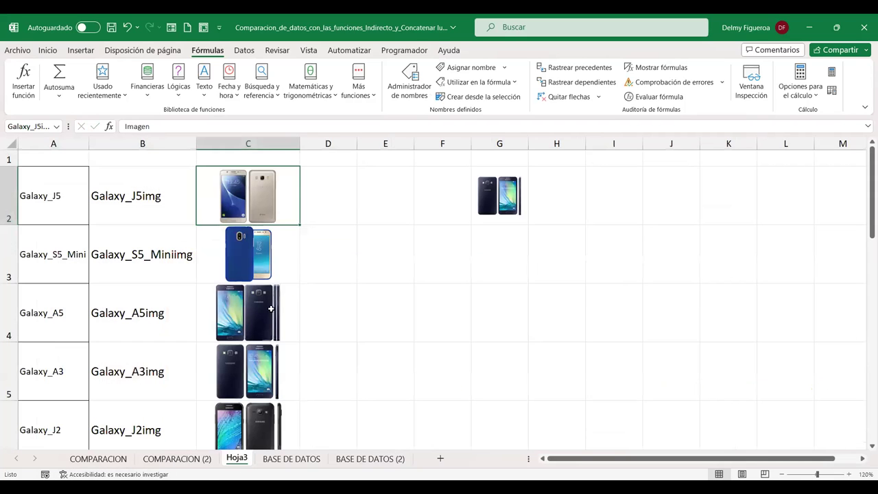
scroll(262, 214, down, 1)
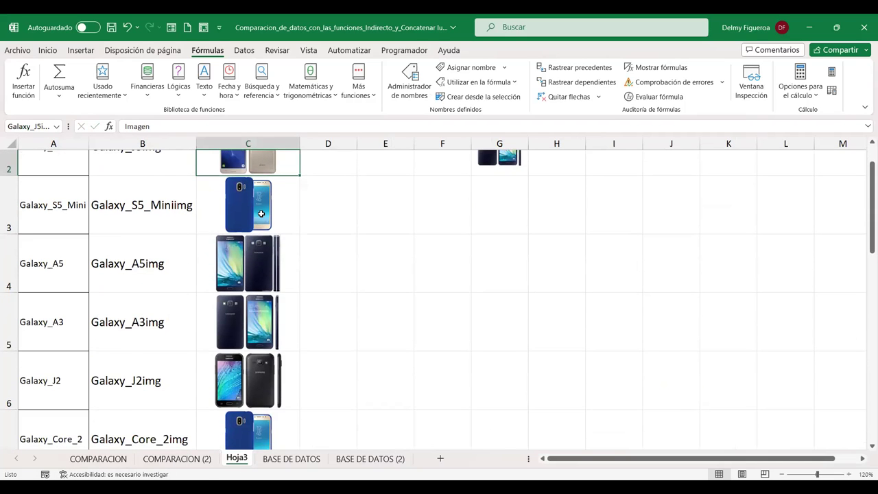
scroll(261, 214, down, 1)
scroll(293, 239, up, 2)
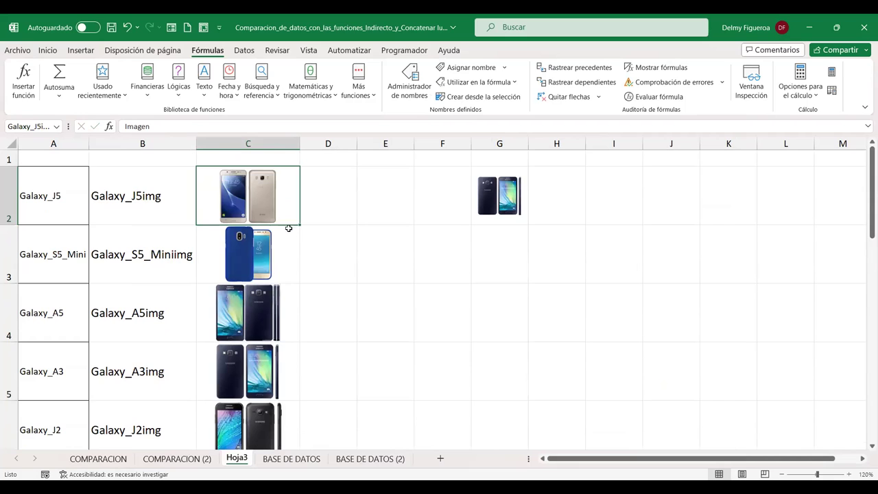
click(178, 460)
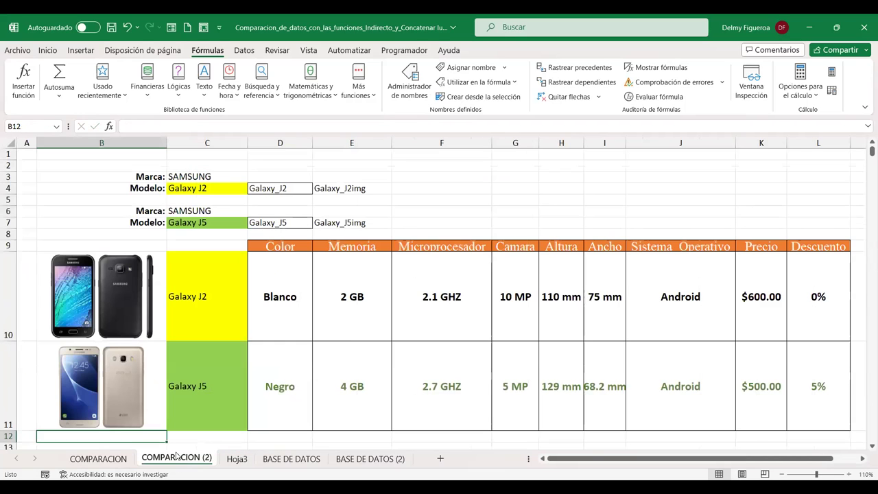
Step: Compare Galaxy J5 against Galaxy S5 Mini using the C4 and C7 dropdowns
click(236, 192)
click(254, 192)
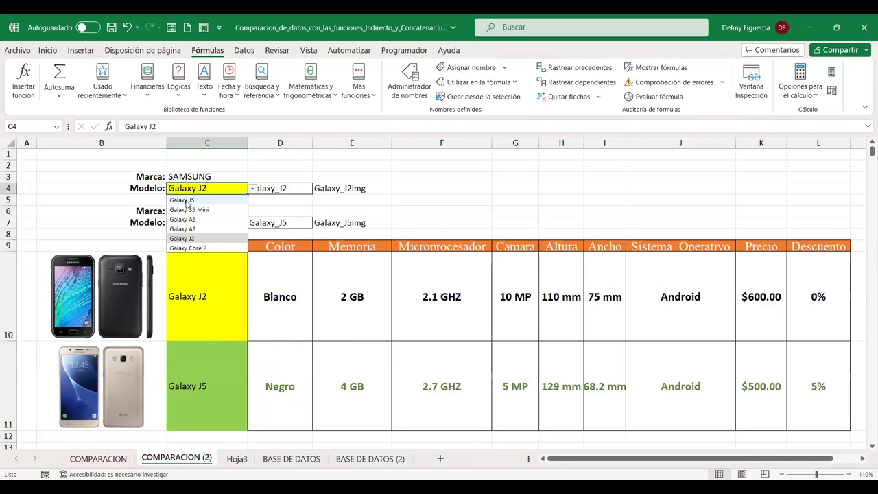
click(186, 200)
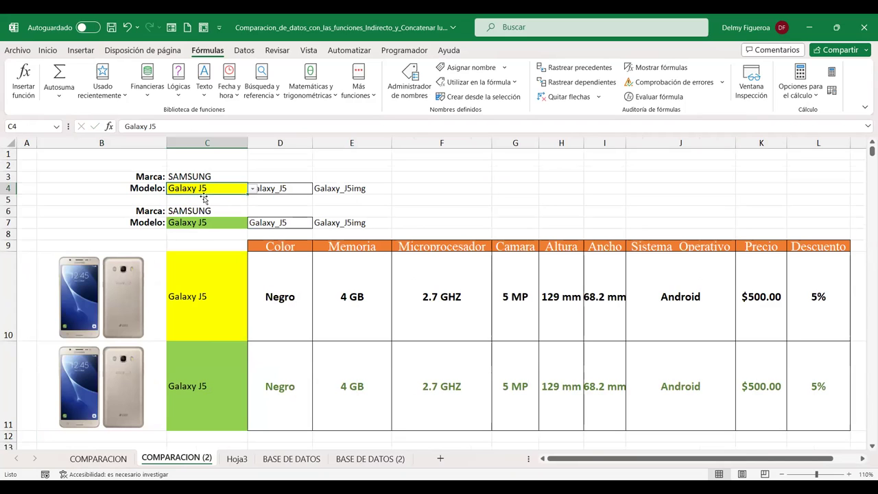
click(236, 221)
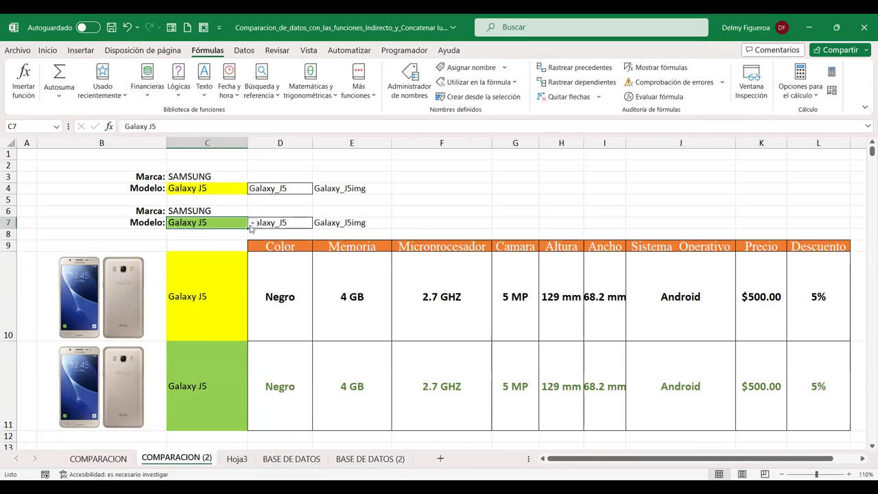
click(253, 224)
click(220, 244)
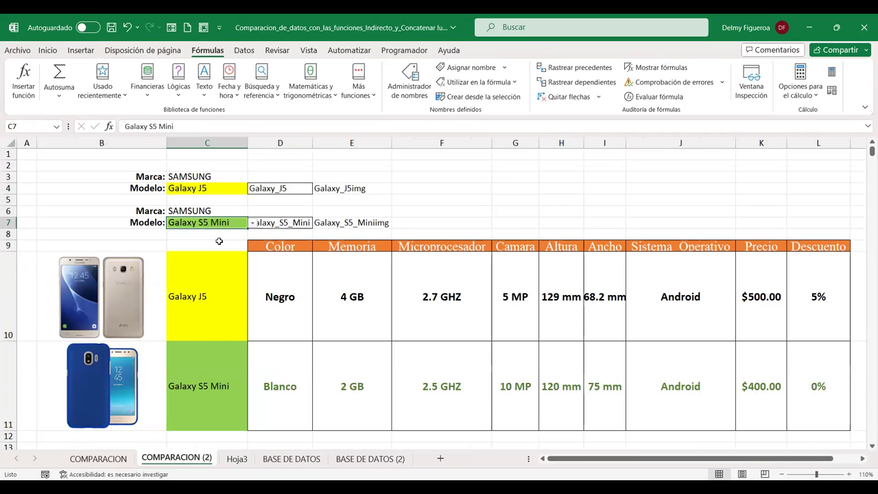
Step: Switch the comparison to Galaxy A5 in C4 versus Galaxy A3 in C7
click(223, 189)
click(252, 189)
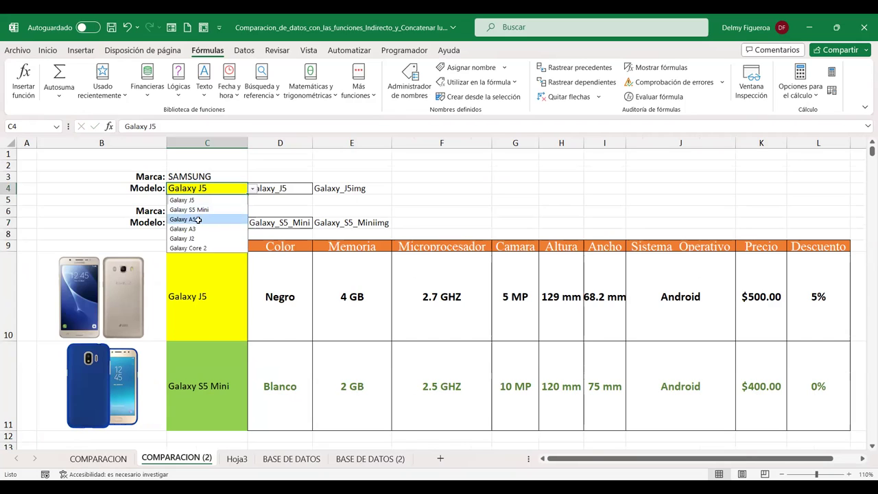
click(196, 219)
click(240, 223)
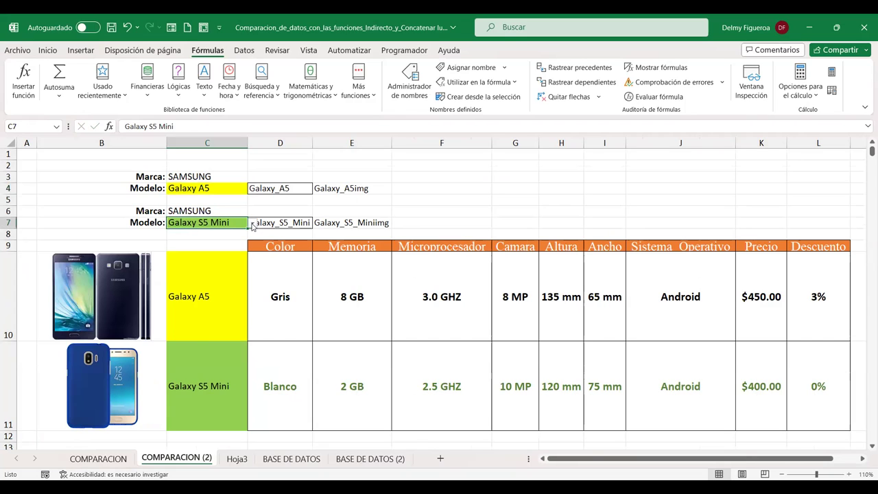
click(253, 225)
click(197, 262)
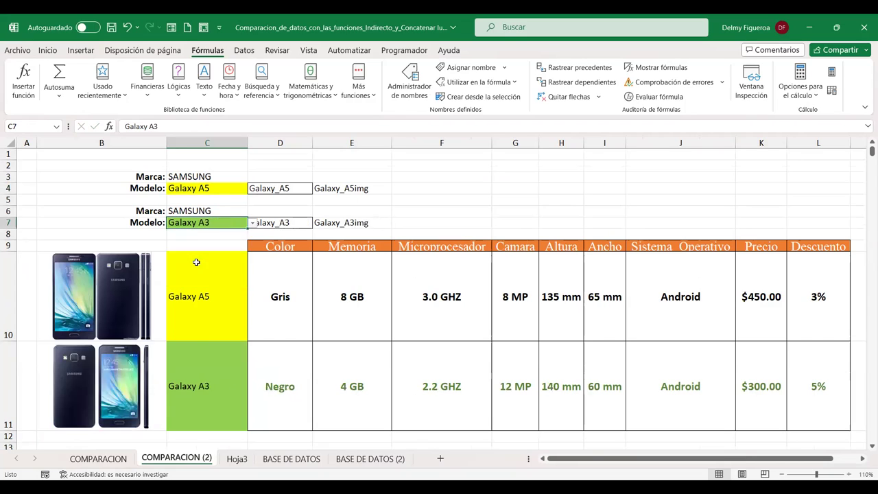
Step: Inspect the INDIRECTO formulas behind the Color and Memoria values in D10 and E10
click(288, 297)
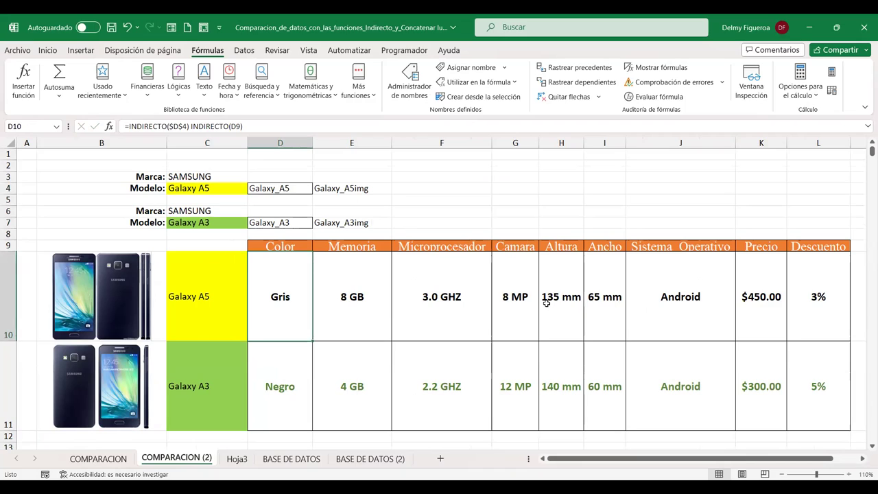
click(358, 310)
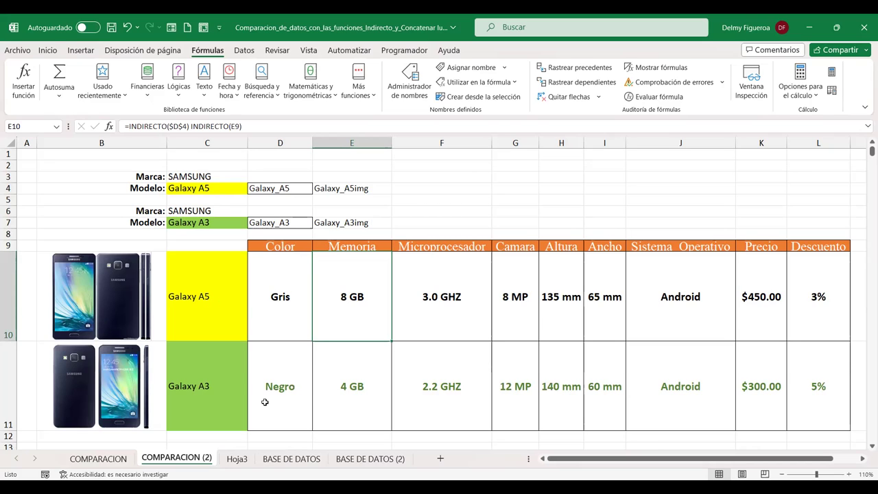
click(25, 156)
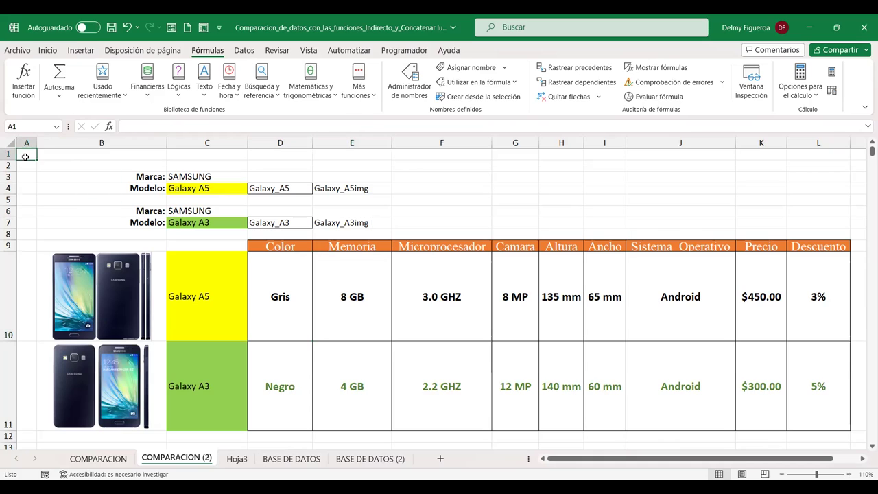
click(515, 188)
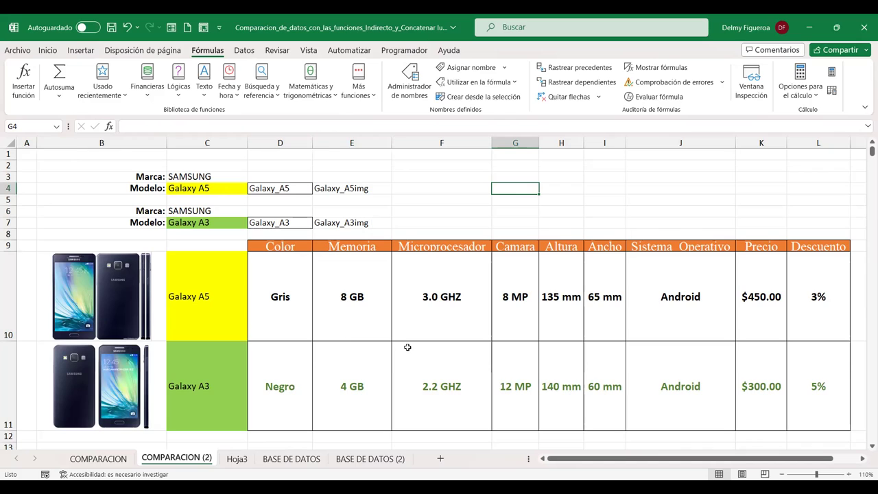
click(30, 153)
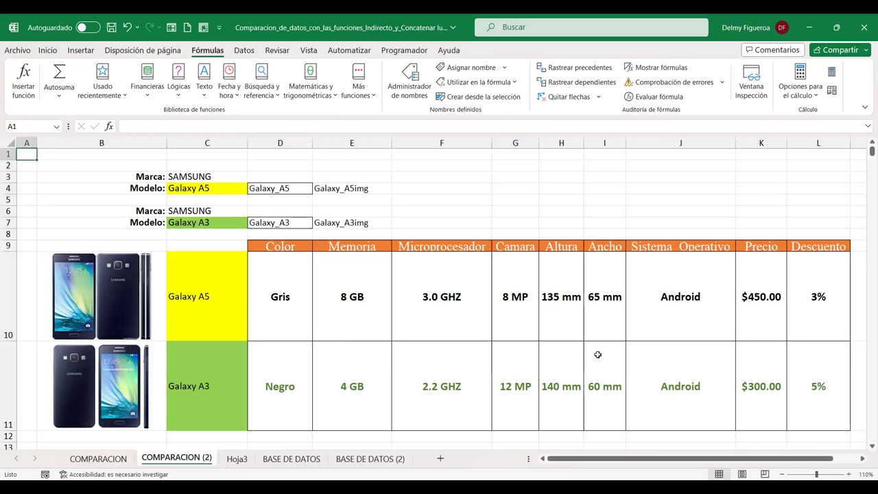